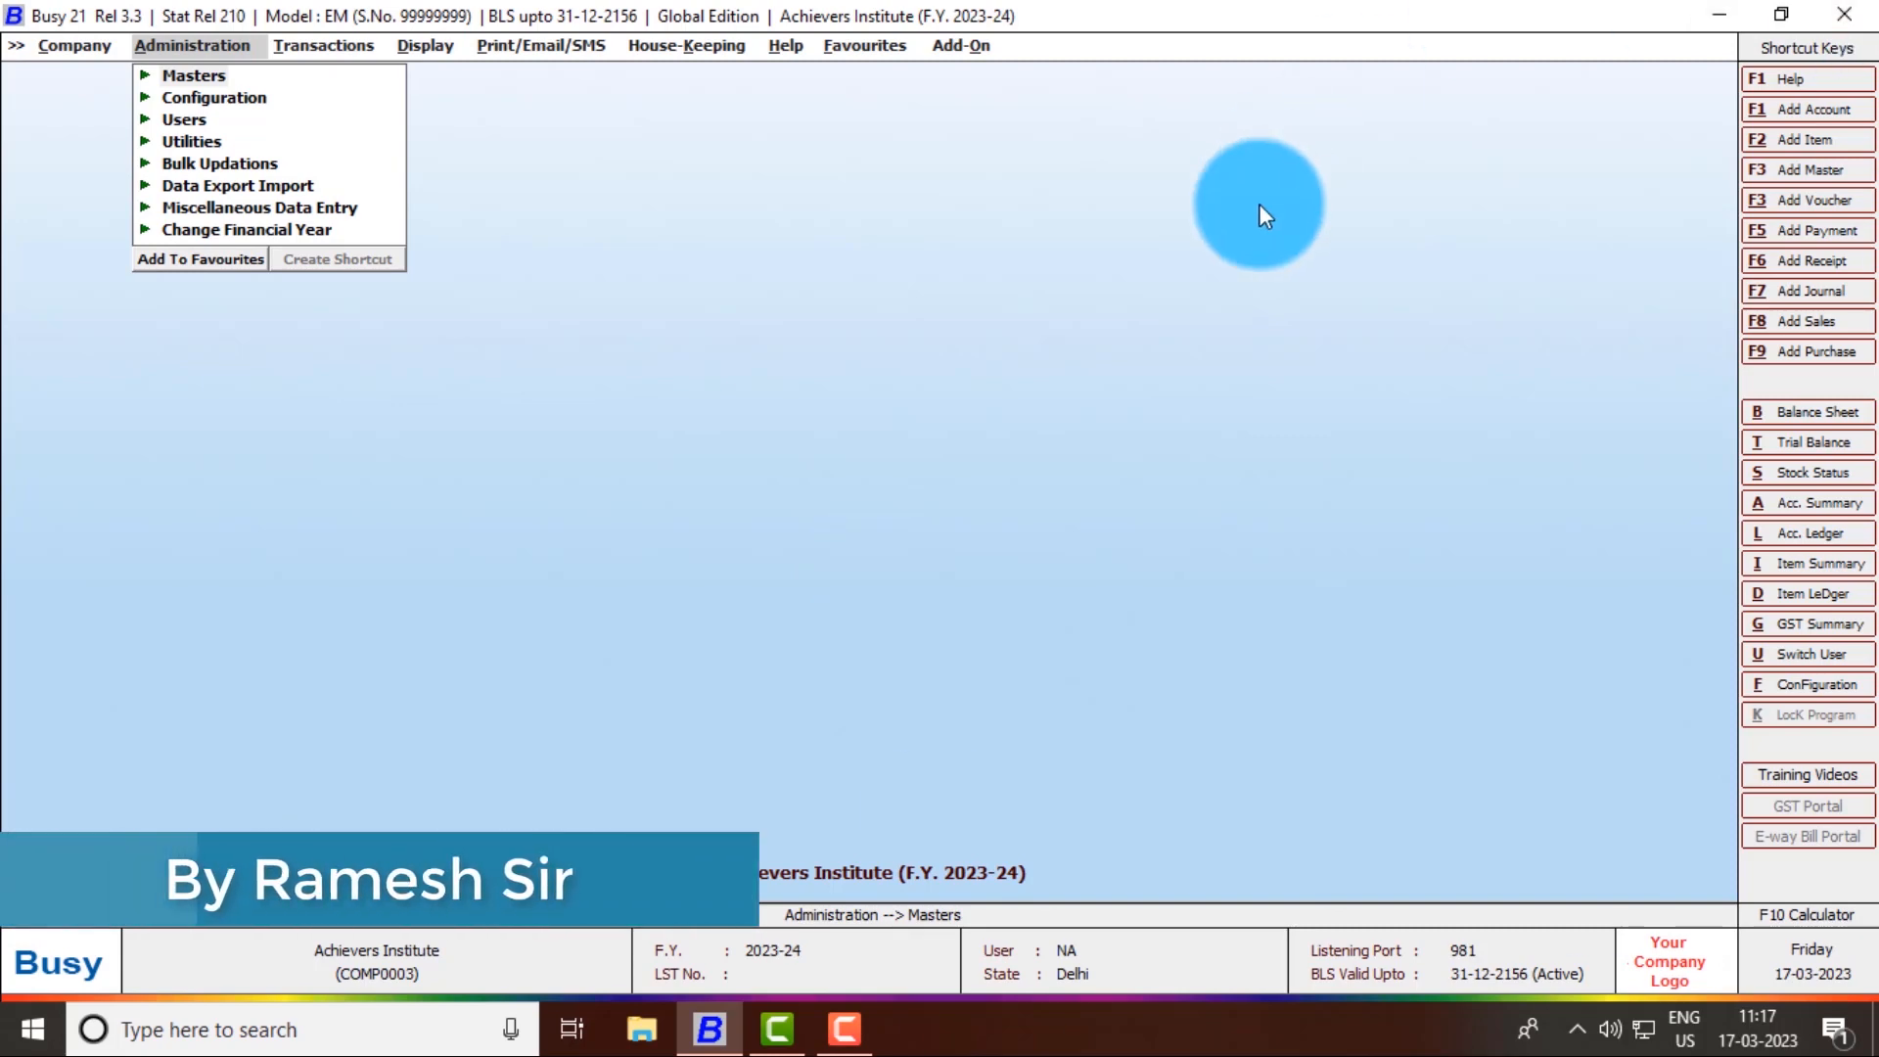
- Expand Masters under Administration to show Account, Account Group, Item, Unit and Bill Sundry
key(Down)
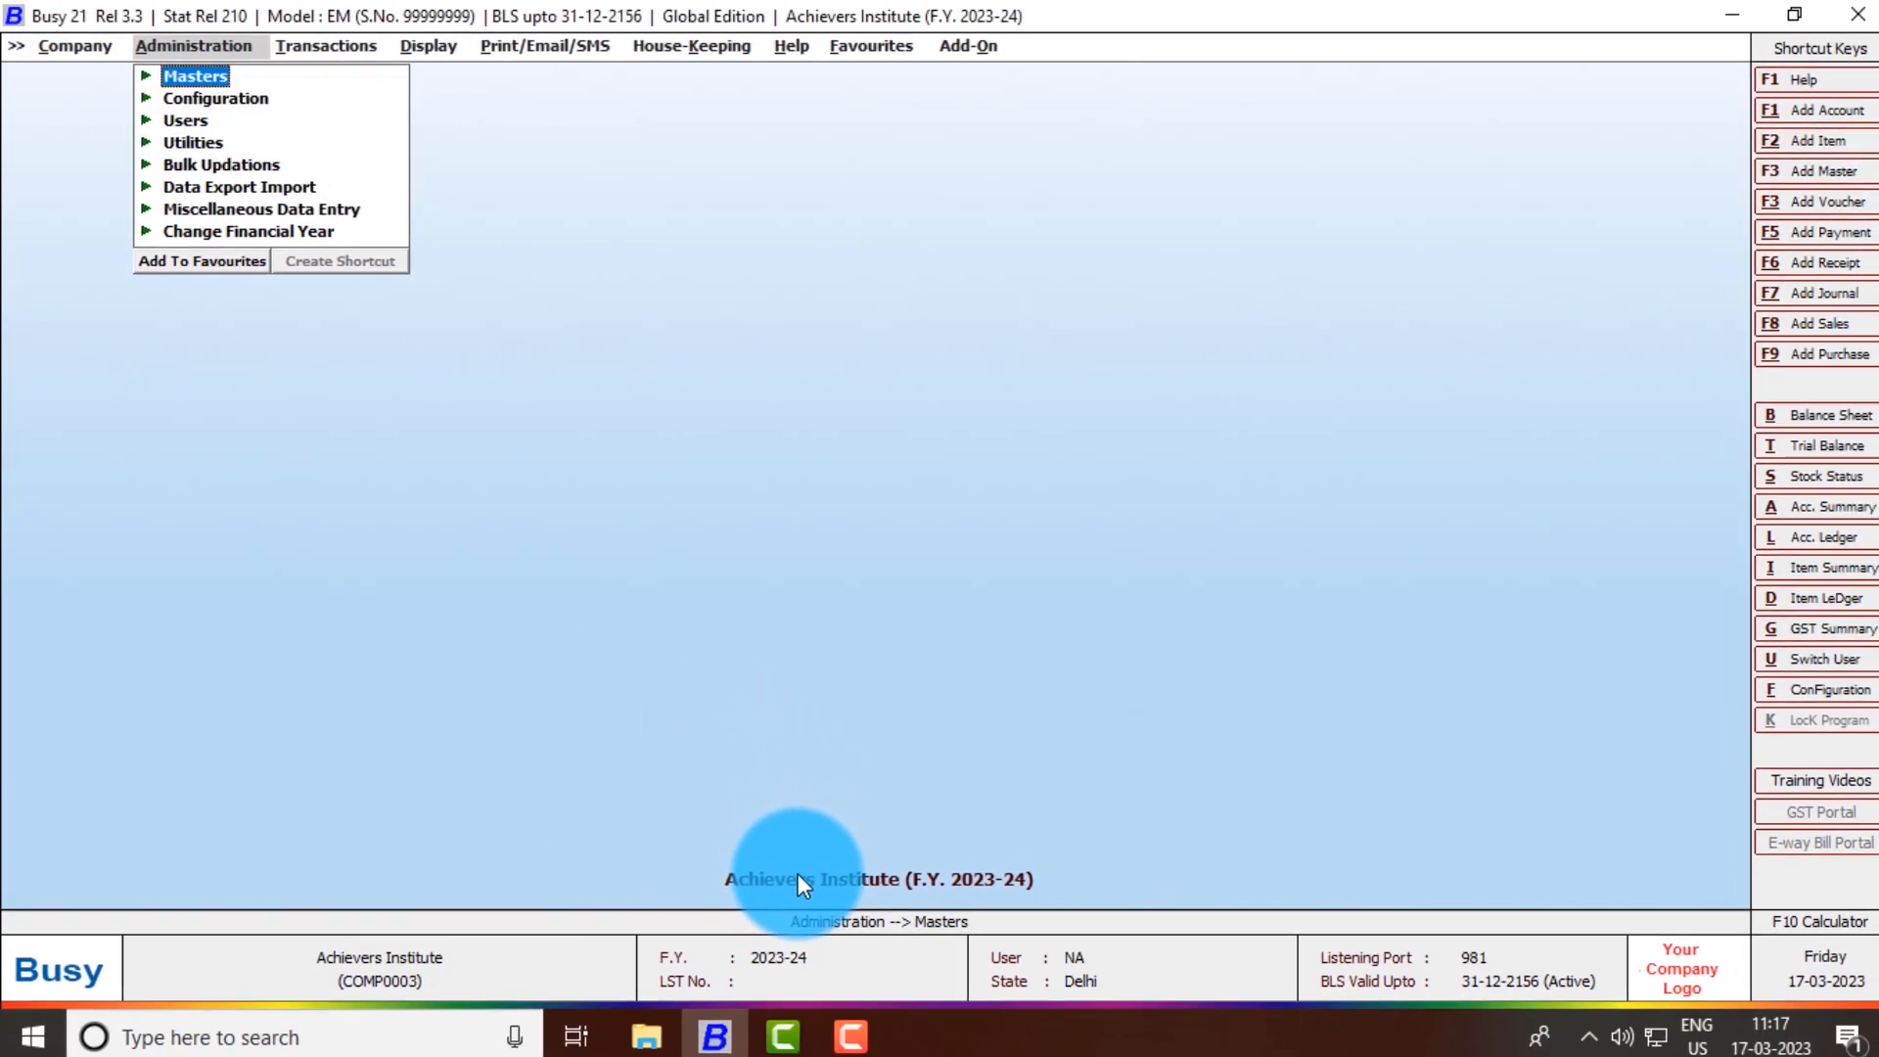
click(75, 46)
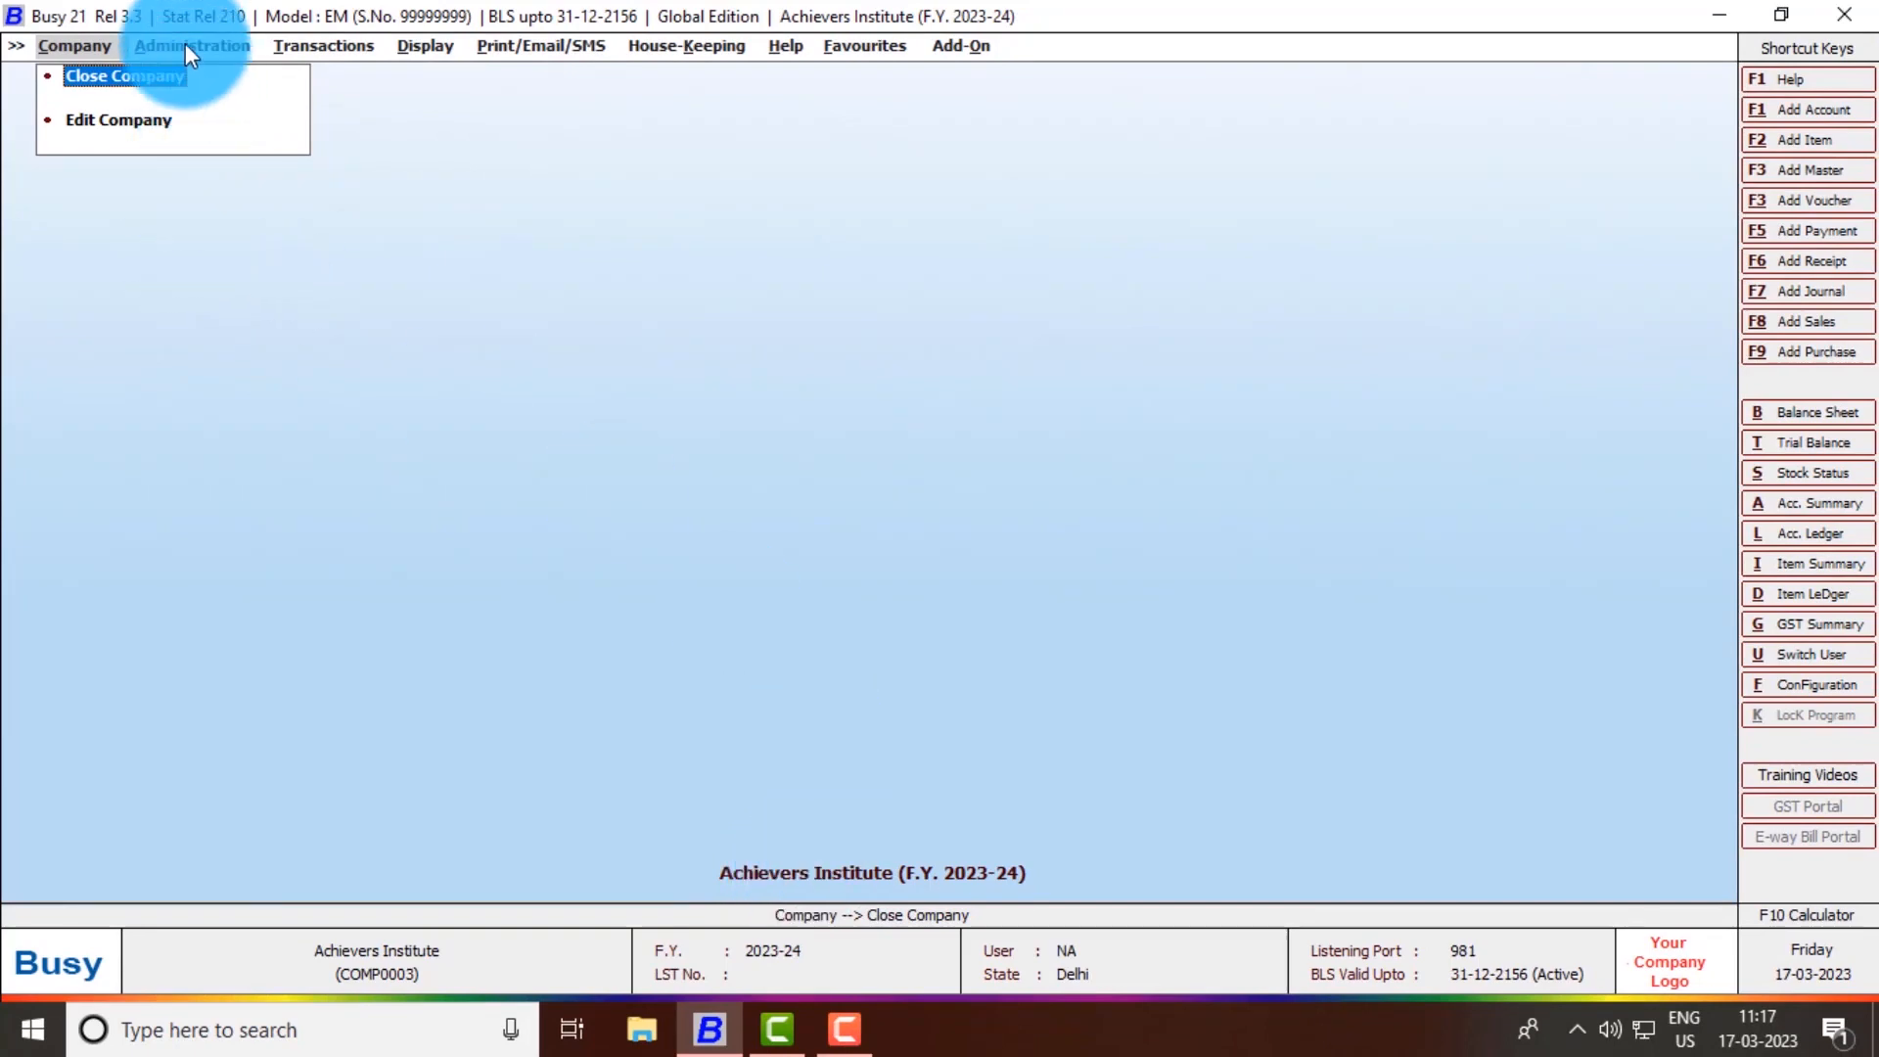
click(186, 47)
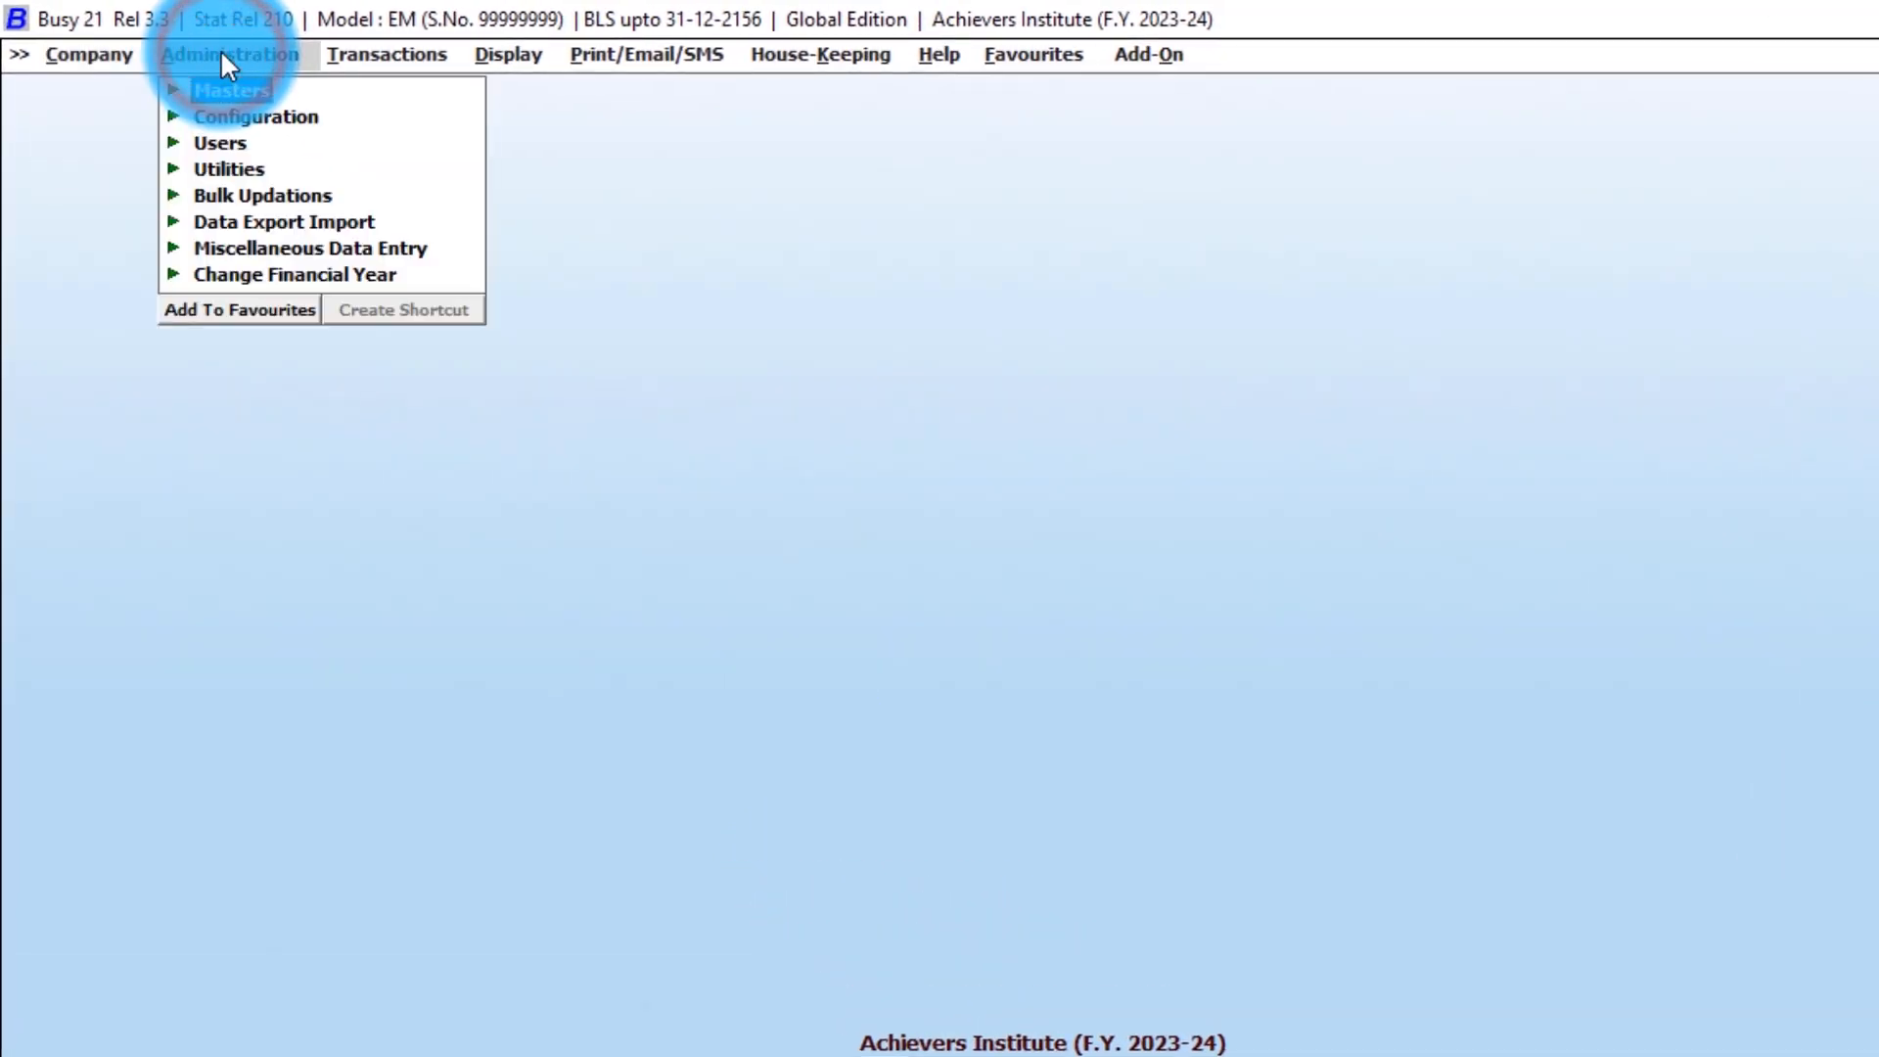
click(167, 89)
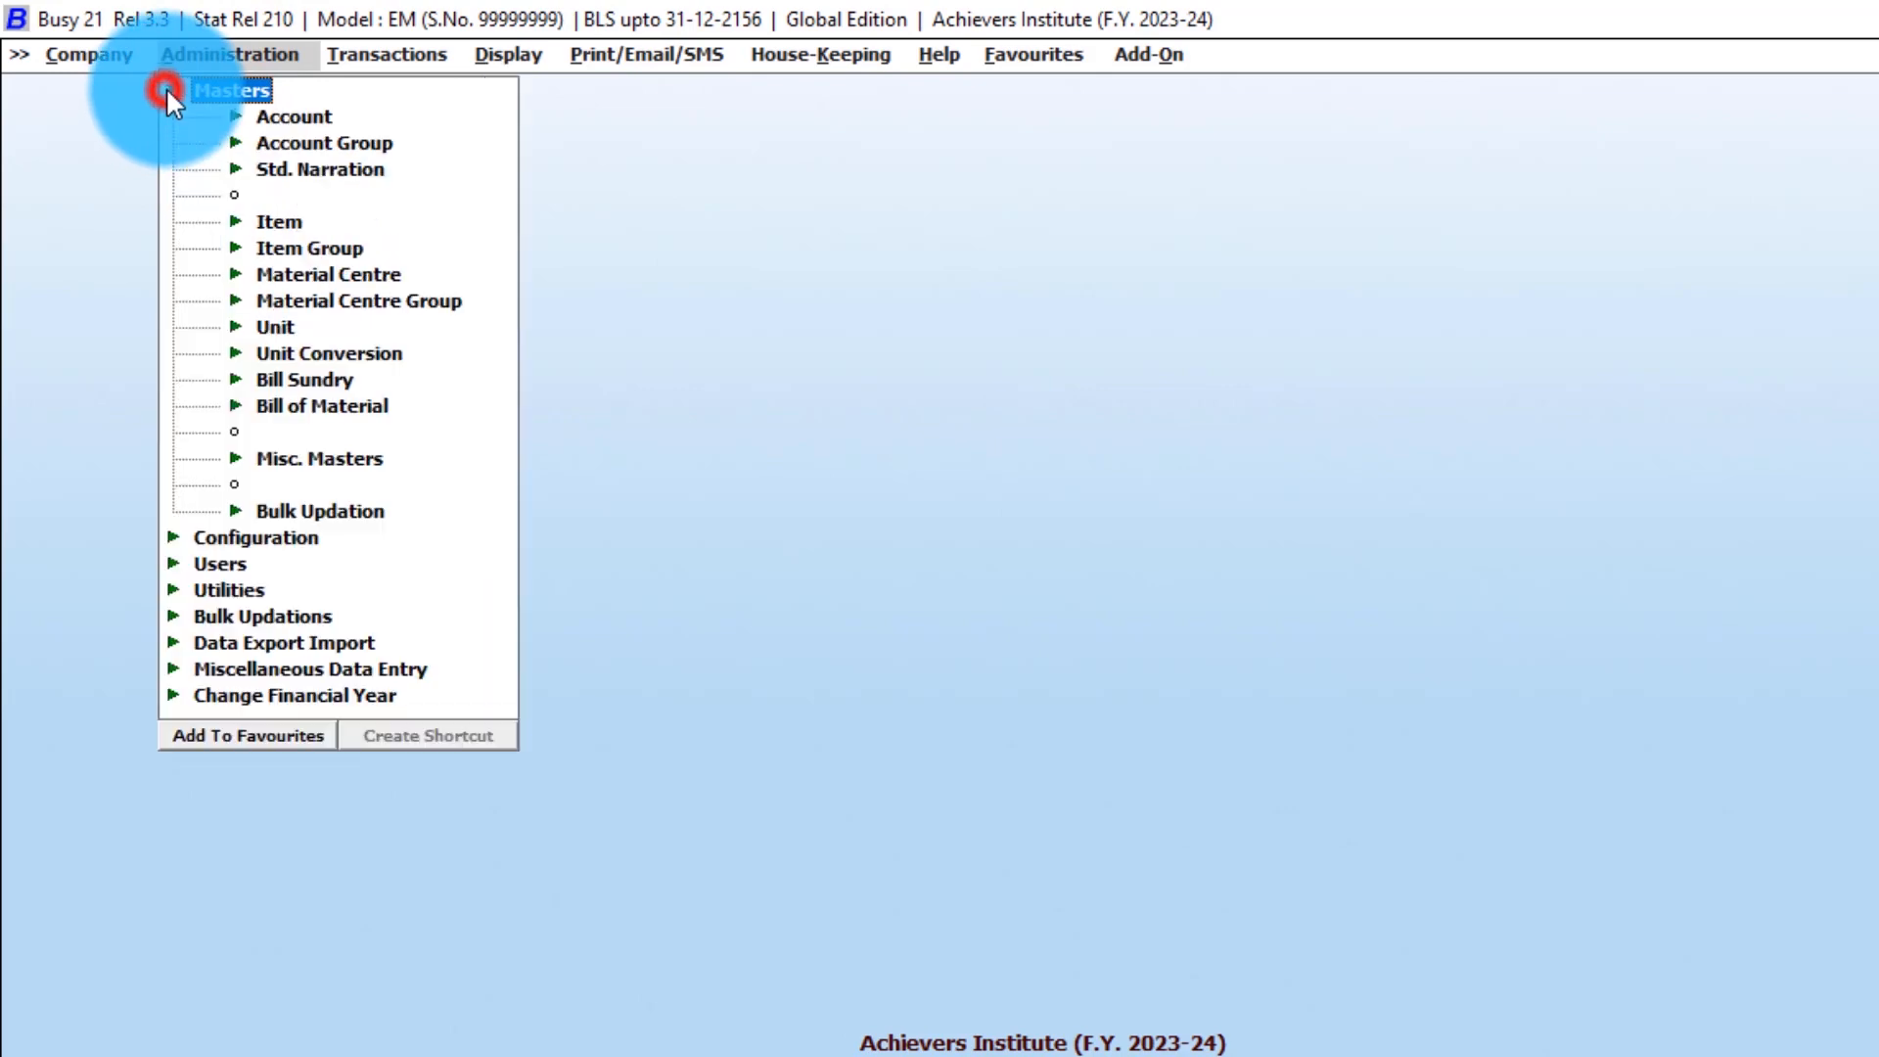
- Expand Account into Add, Modify and List, and start the List of Accounts report
click(303, 119)
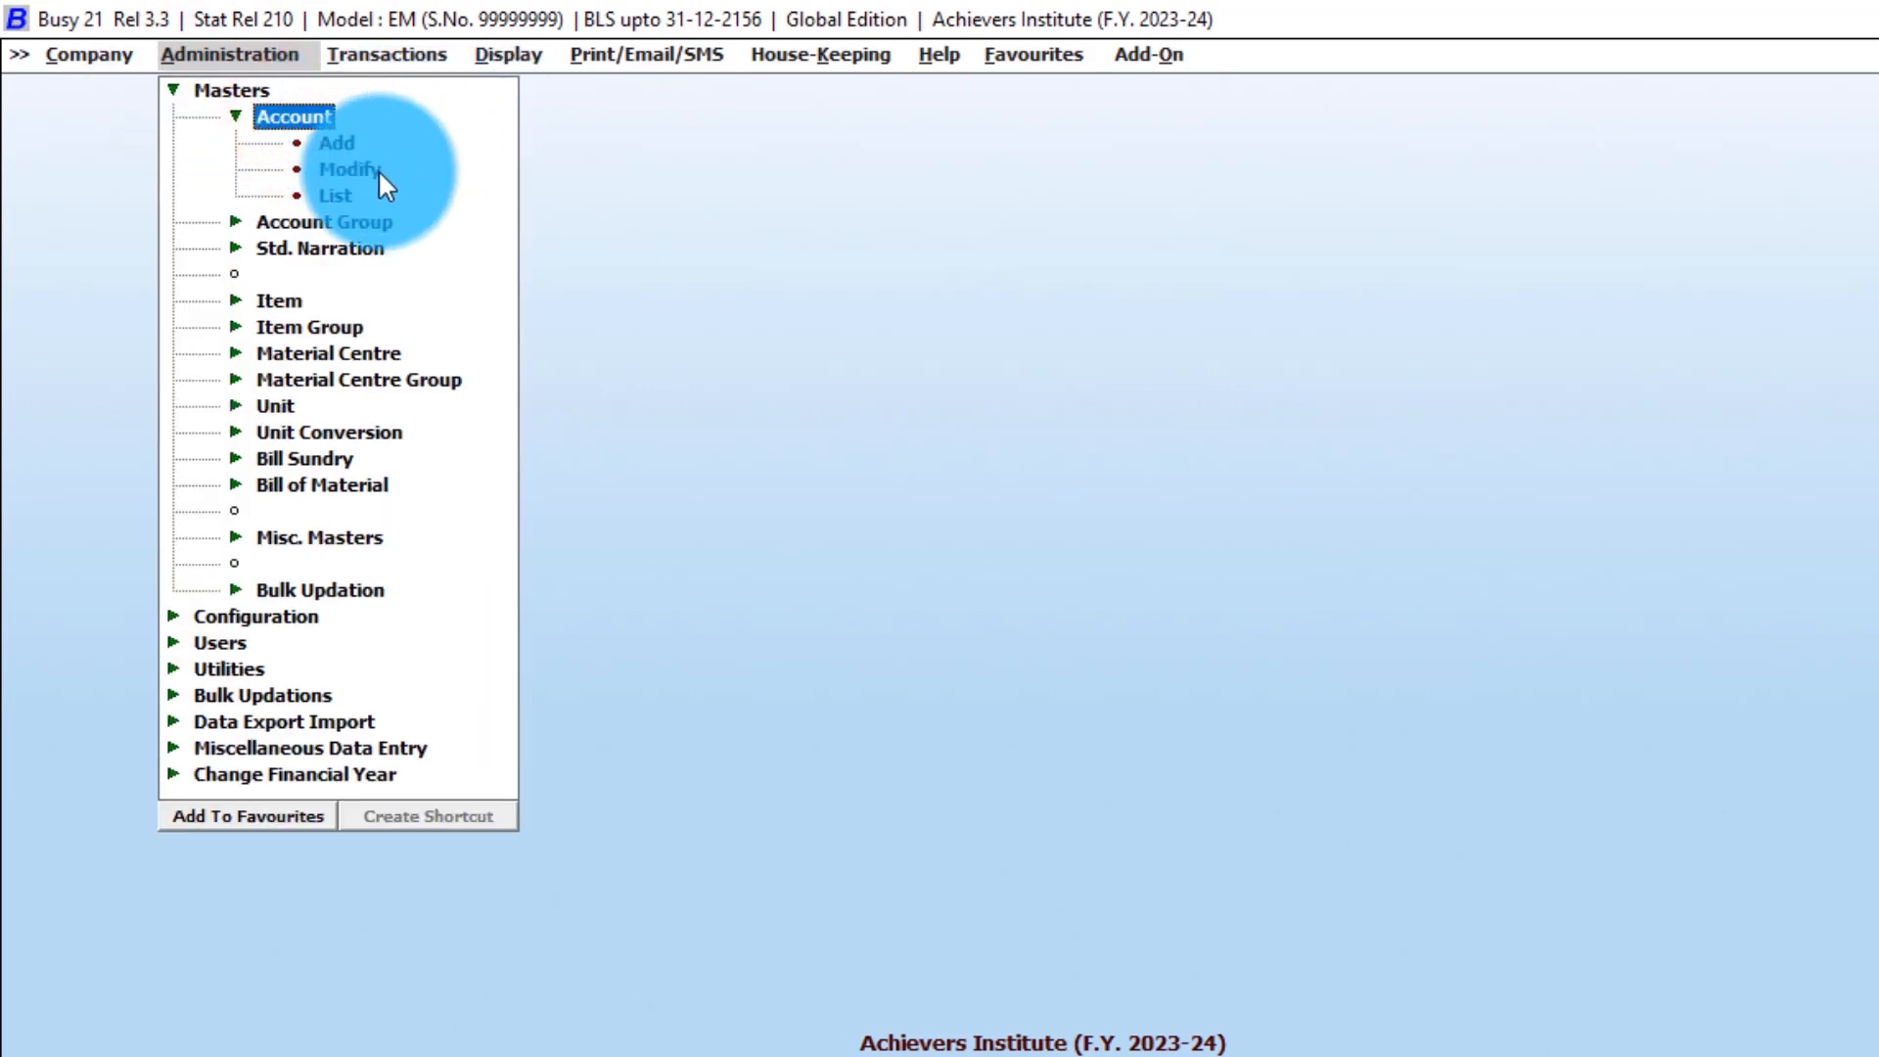
key(Down)
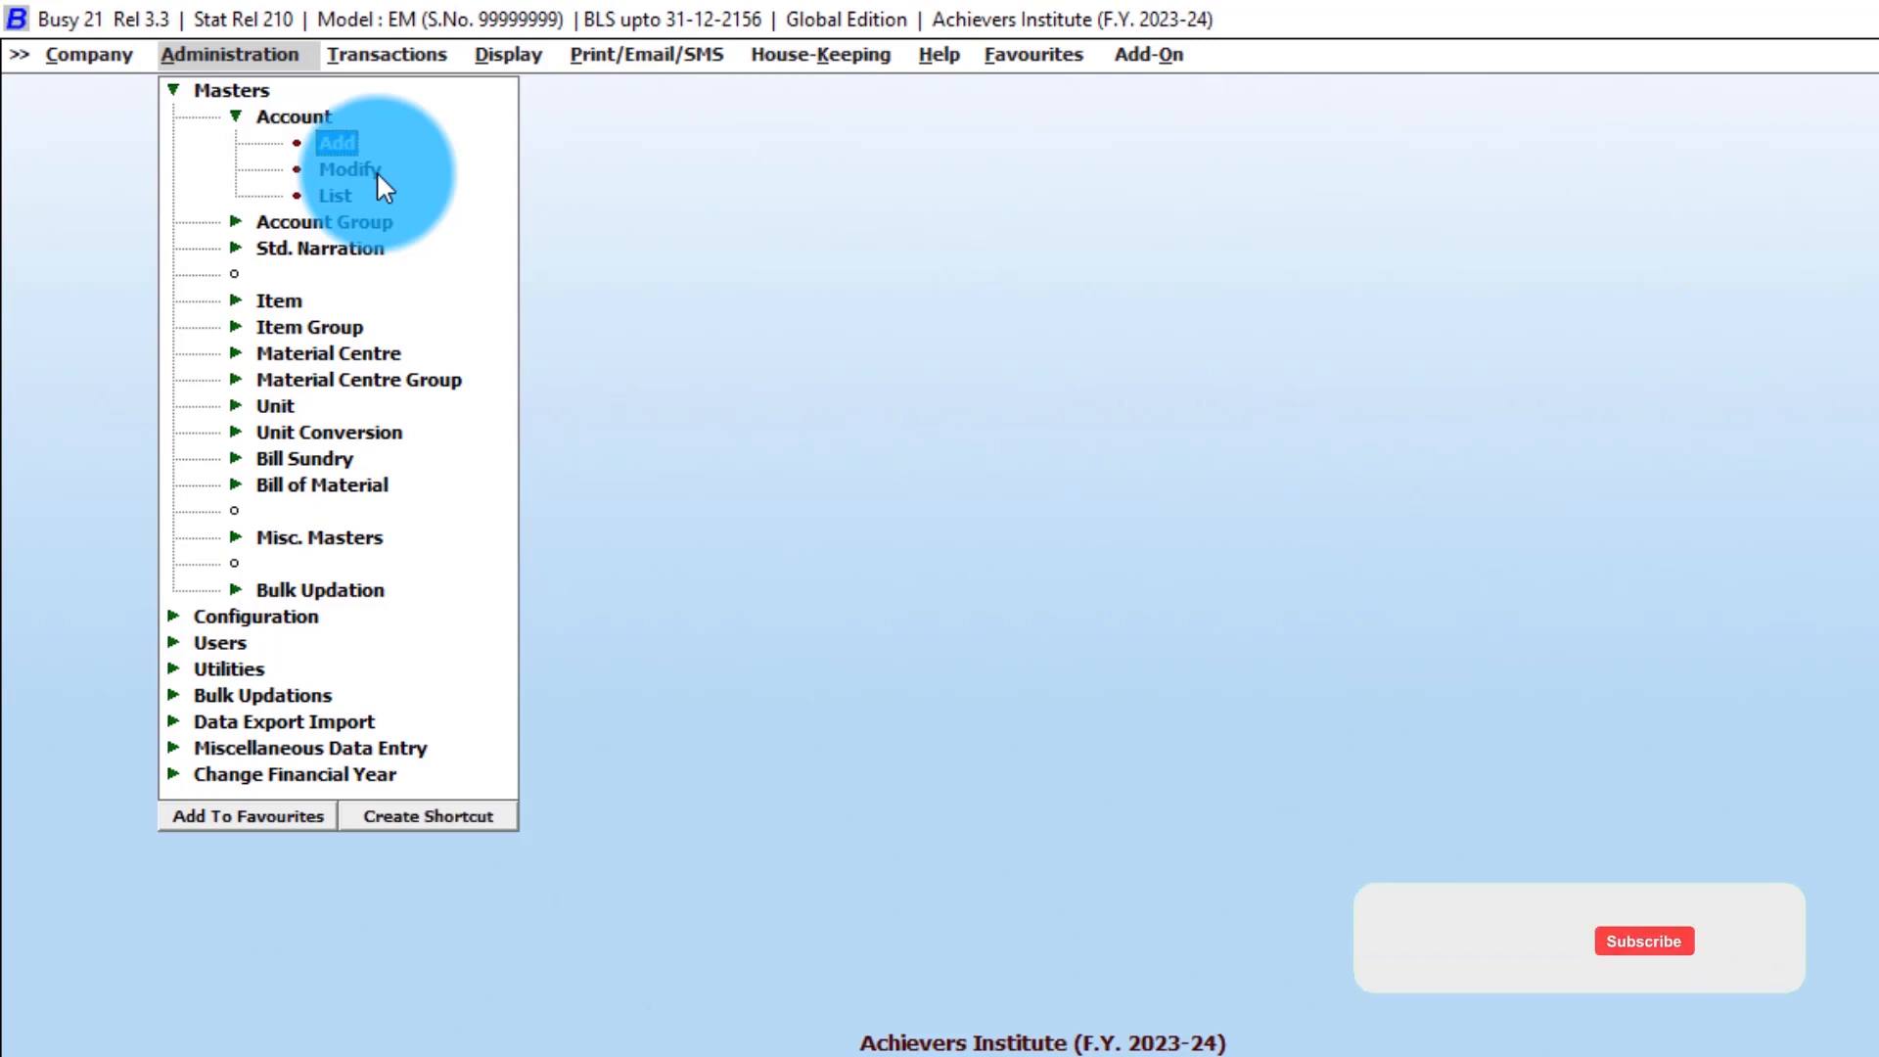
key(Up)
key(Up)
key(Down)
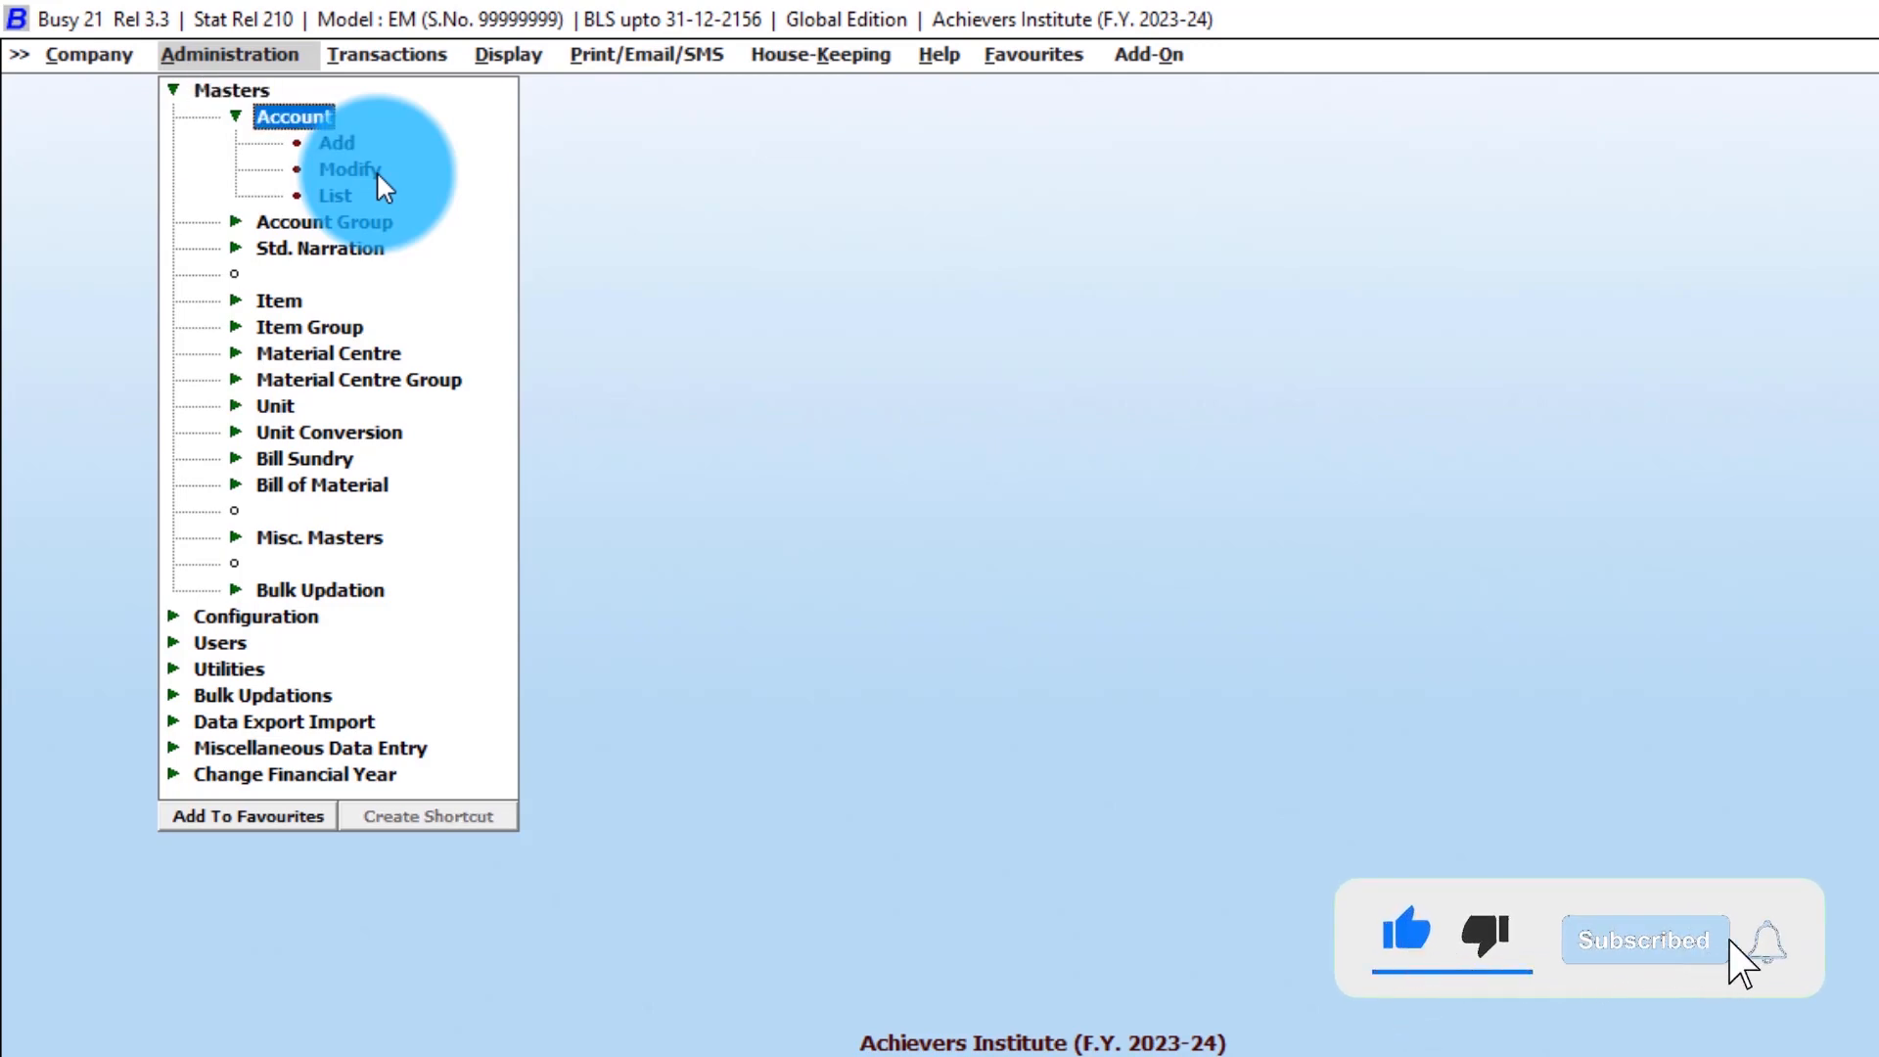
key(Down)
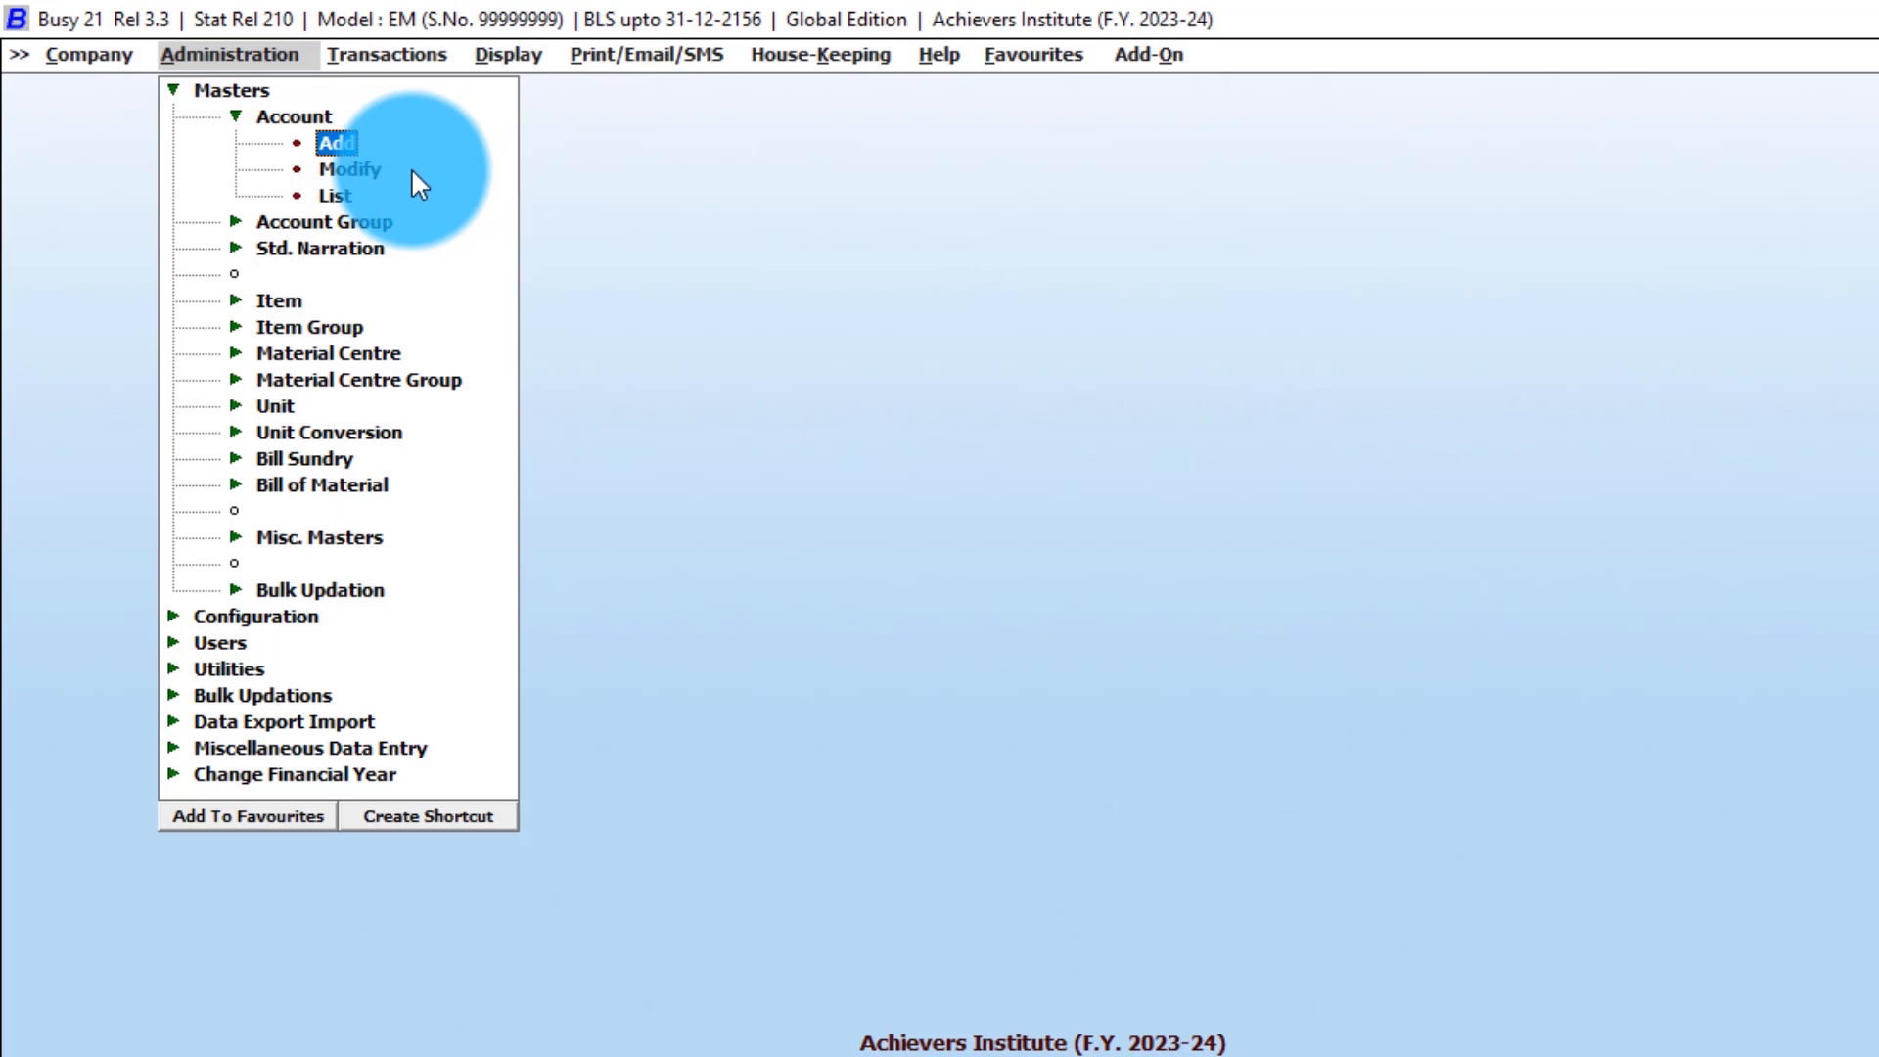
key(Down)
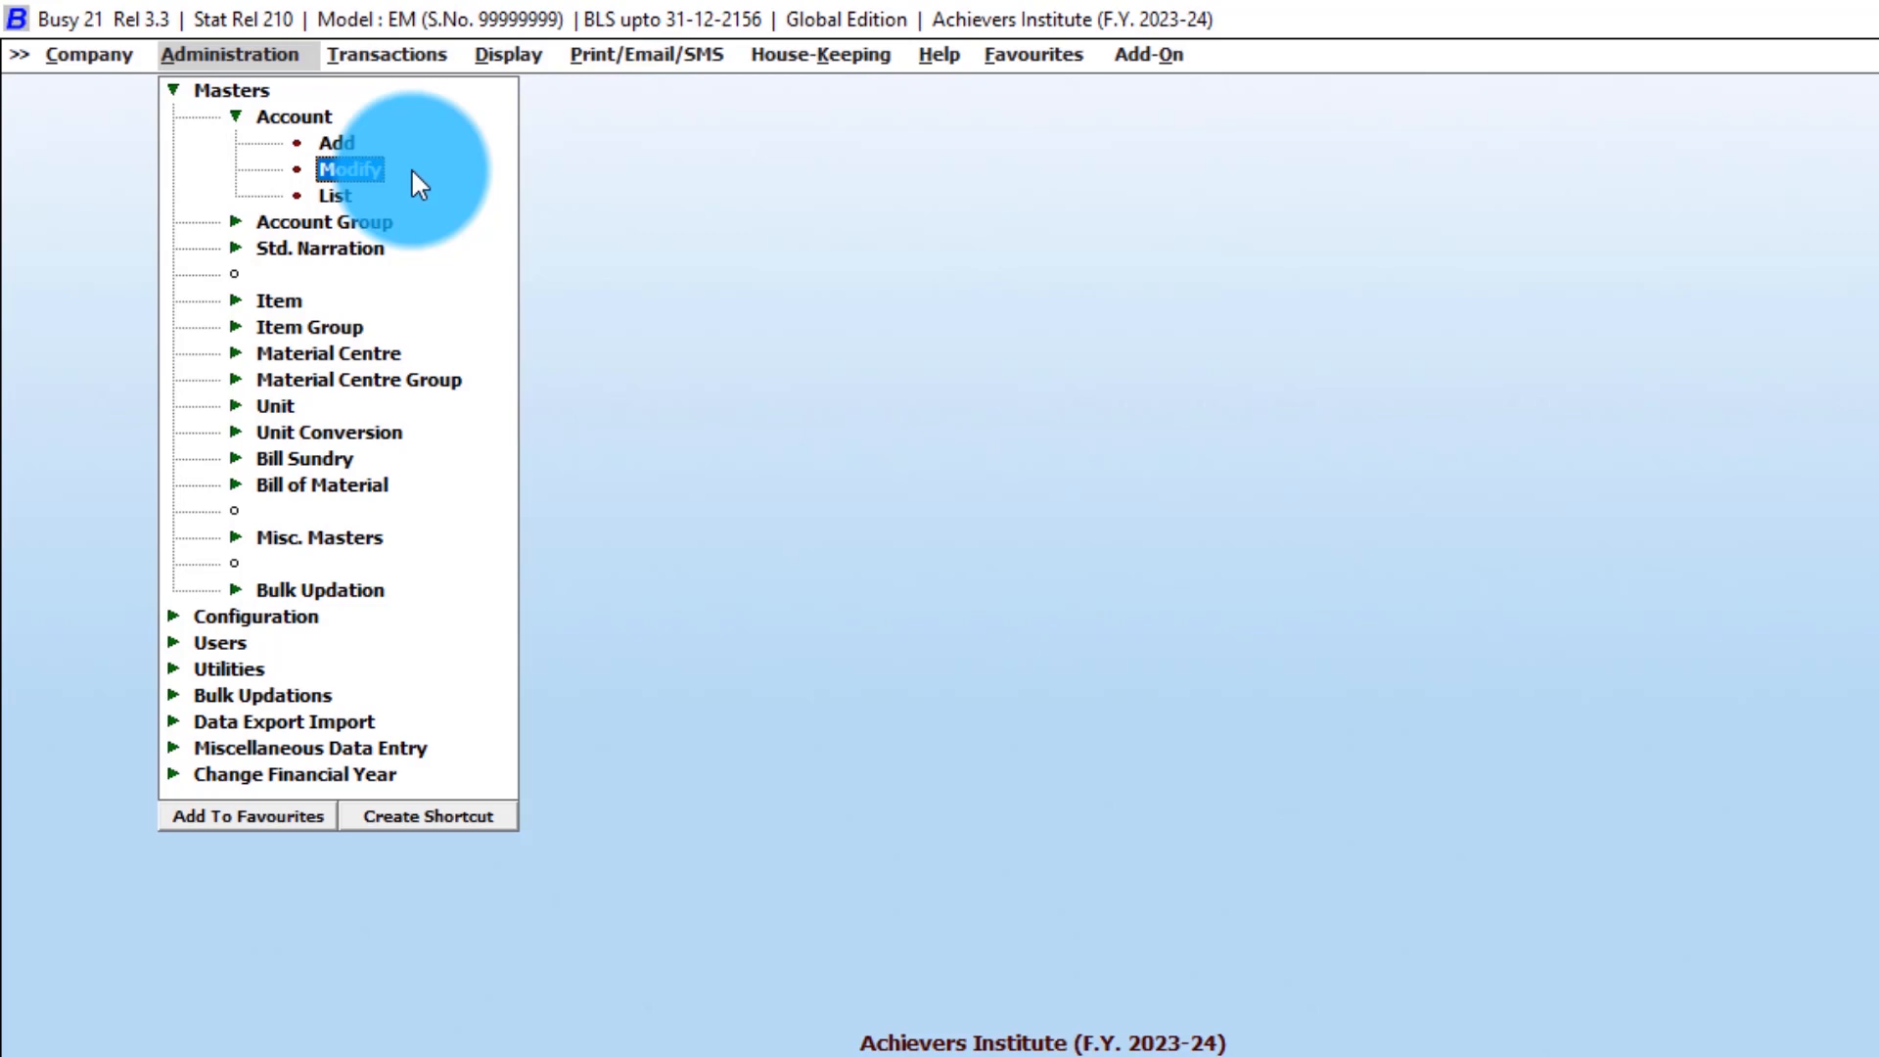
key(Down)
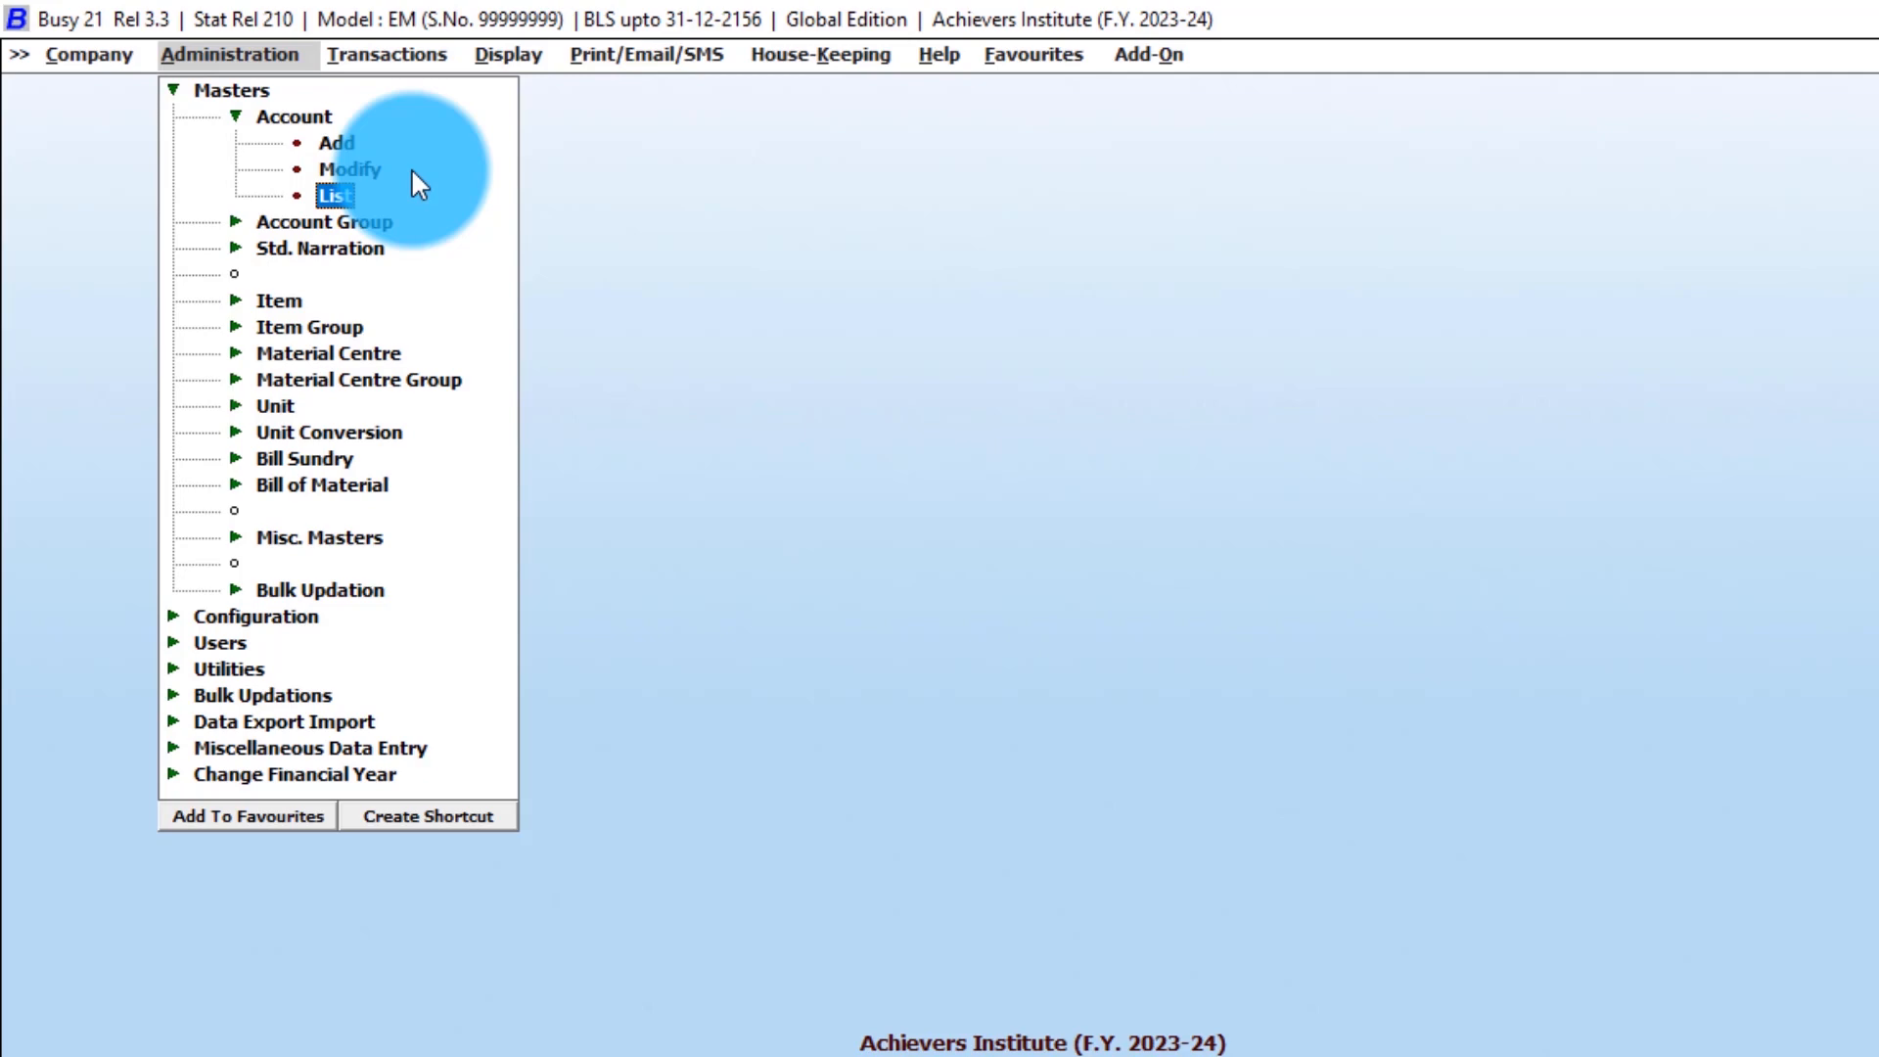
key(Up)
key(Up)
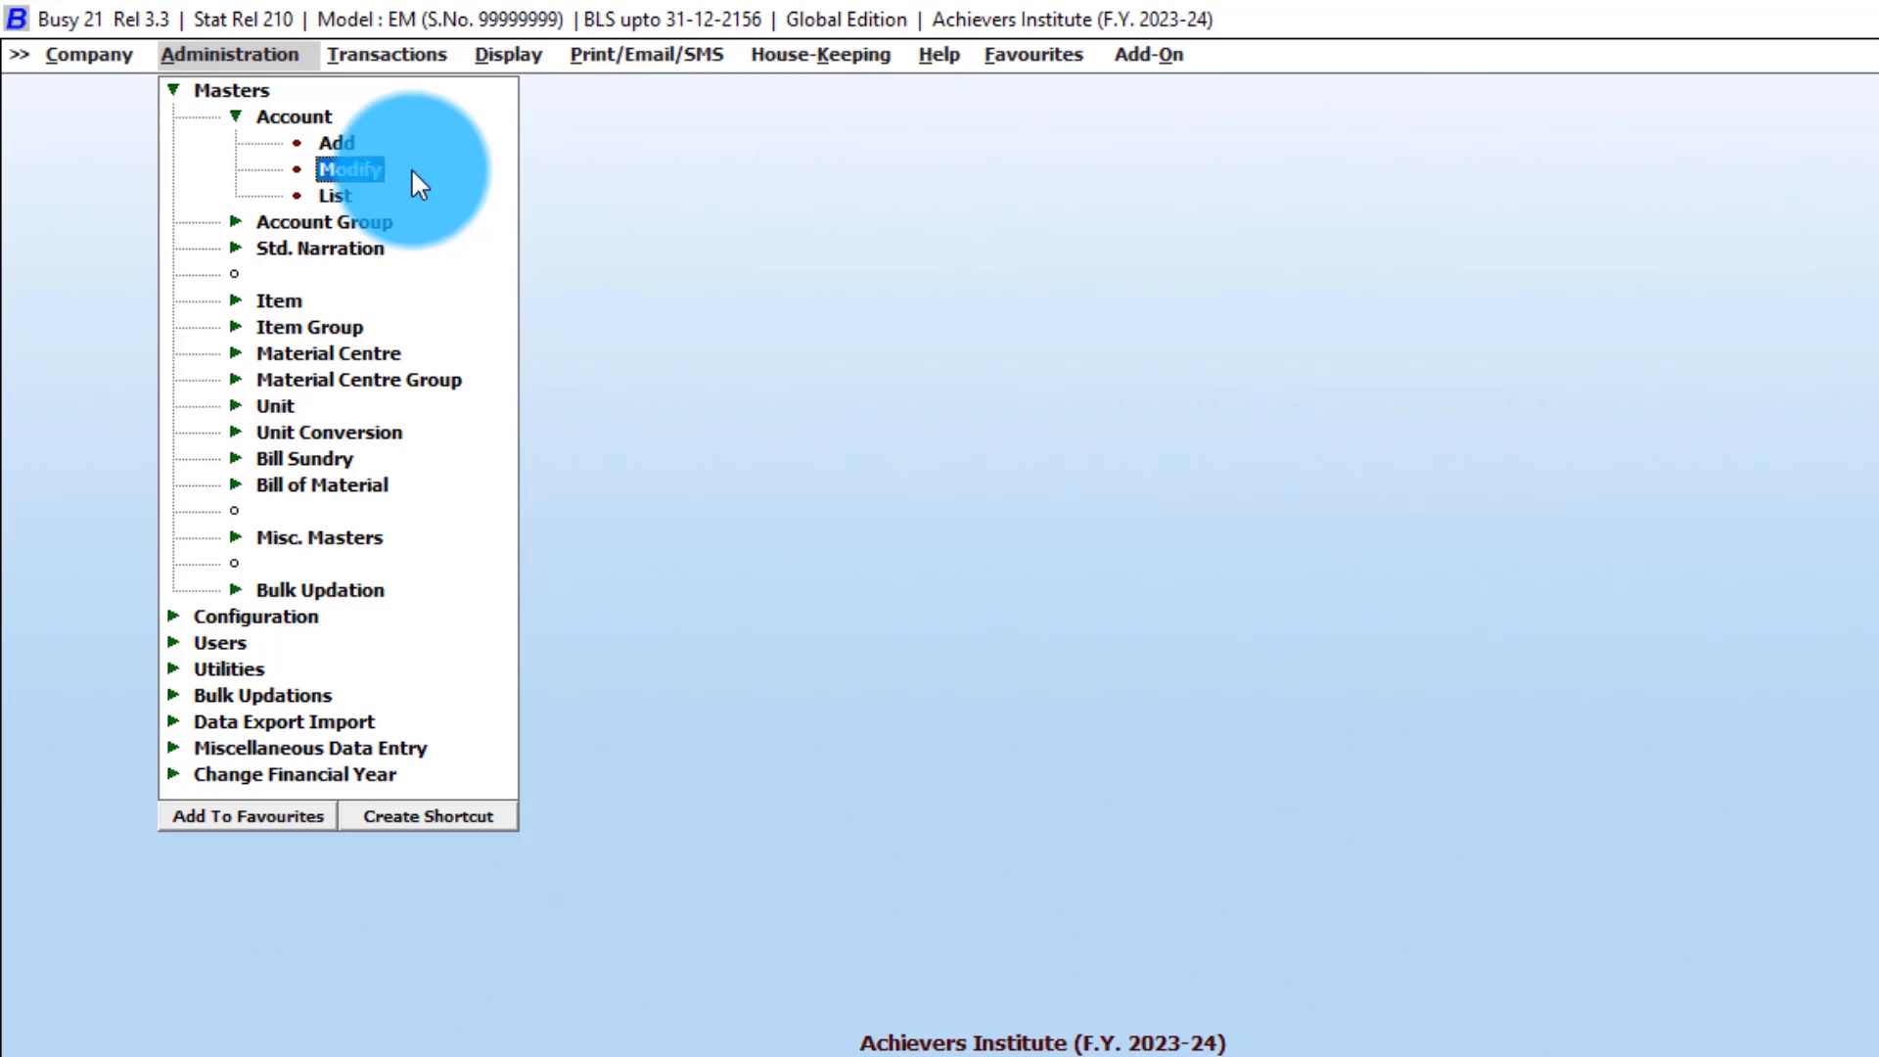
key(Down)
key(Down)
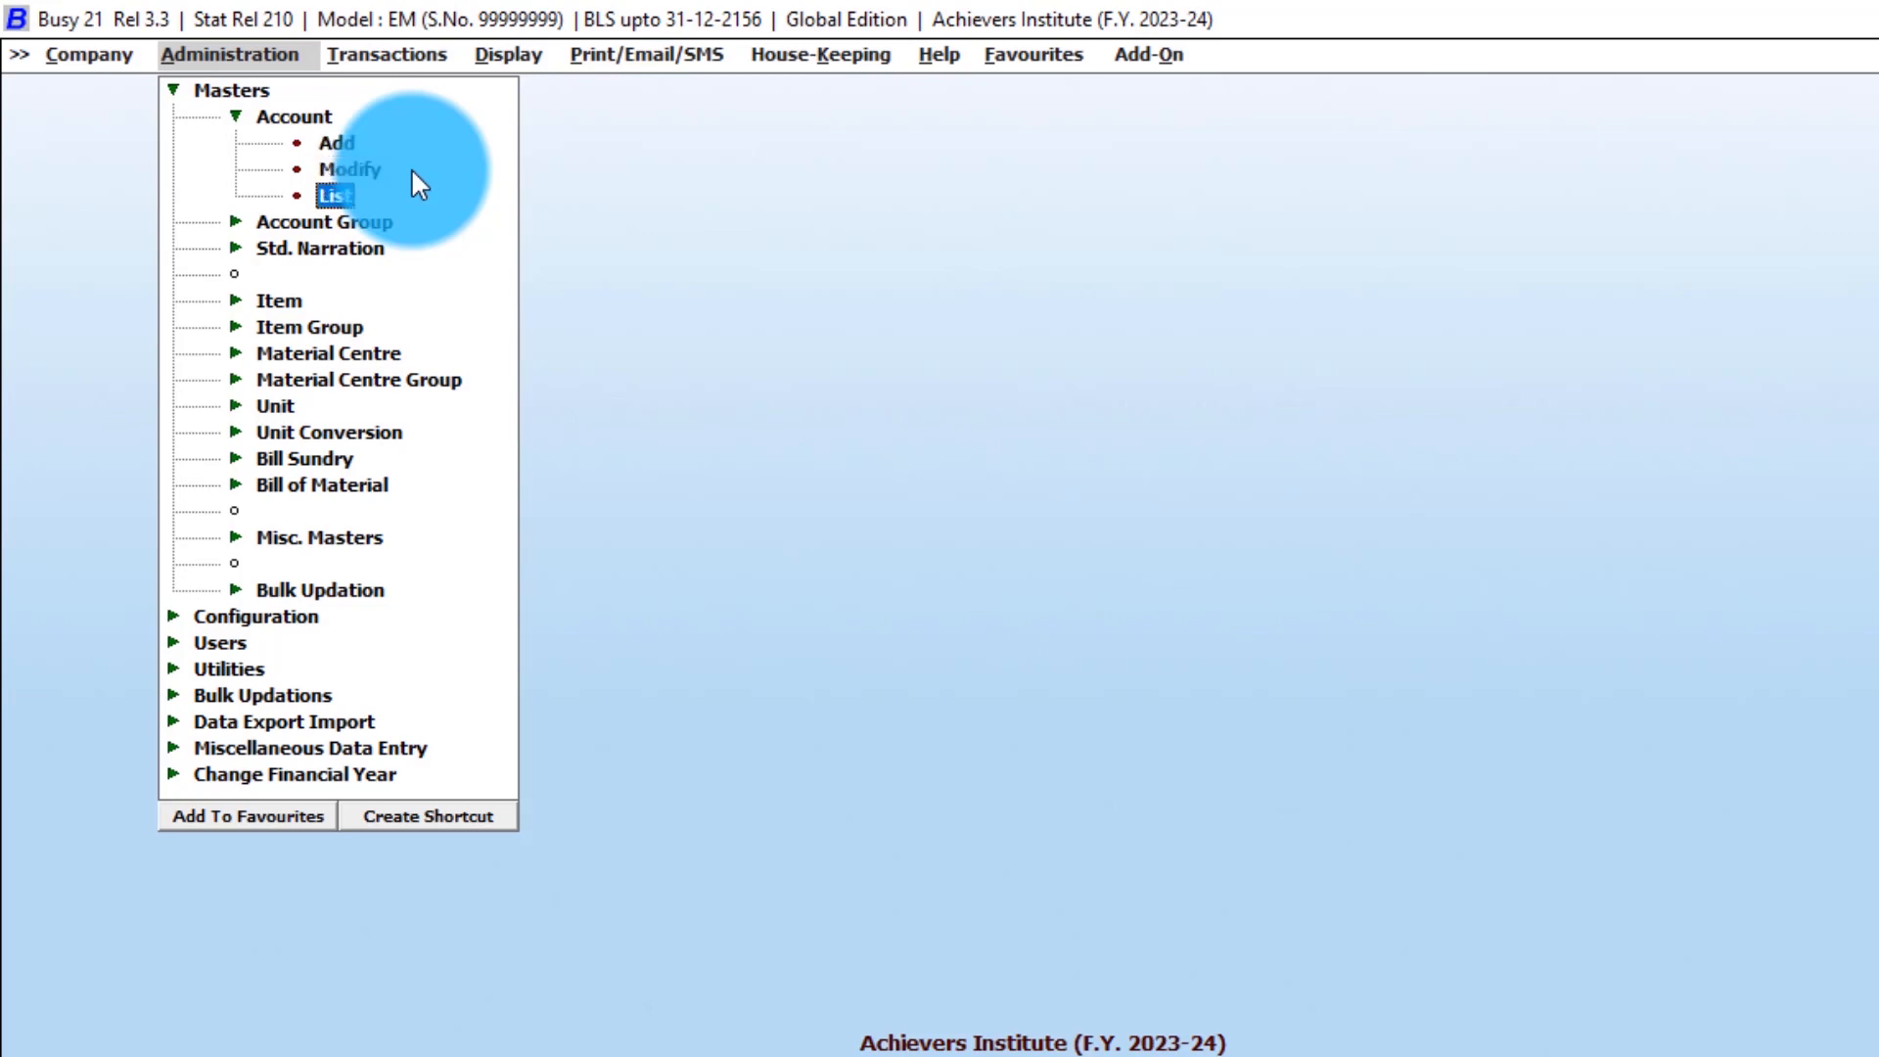
key(Return)
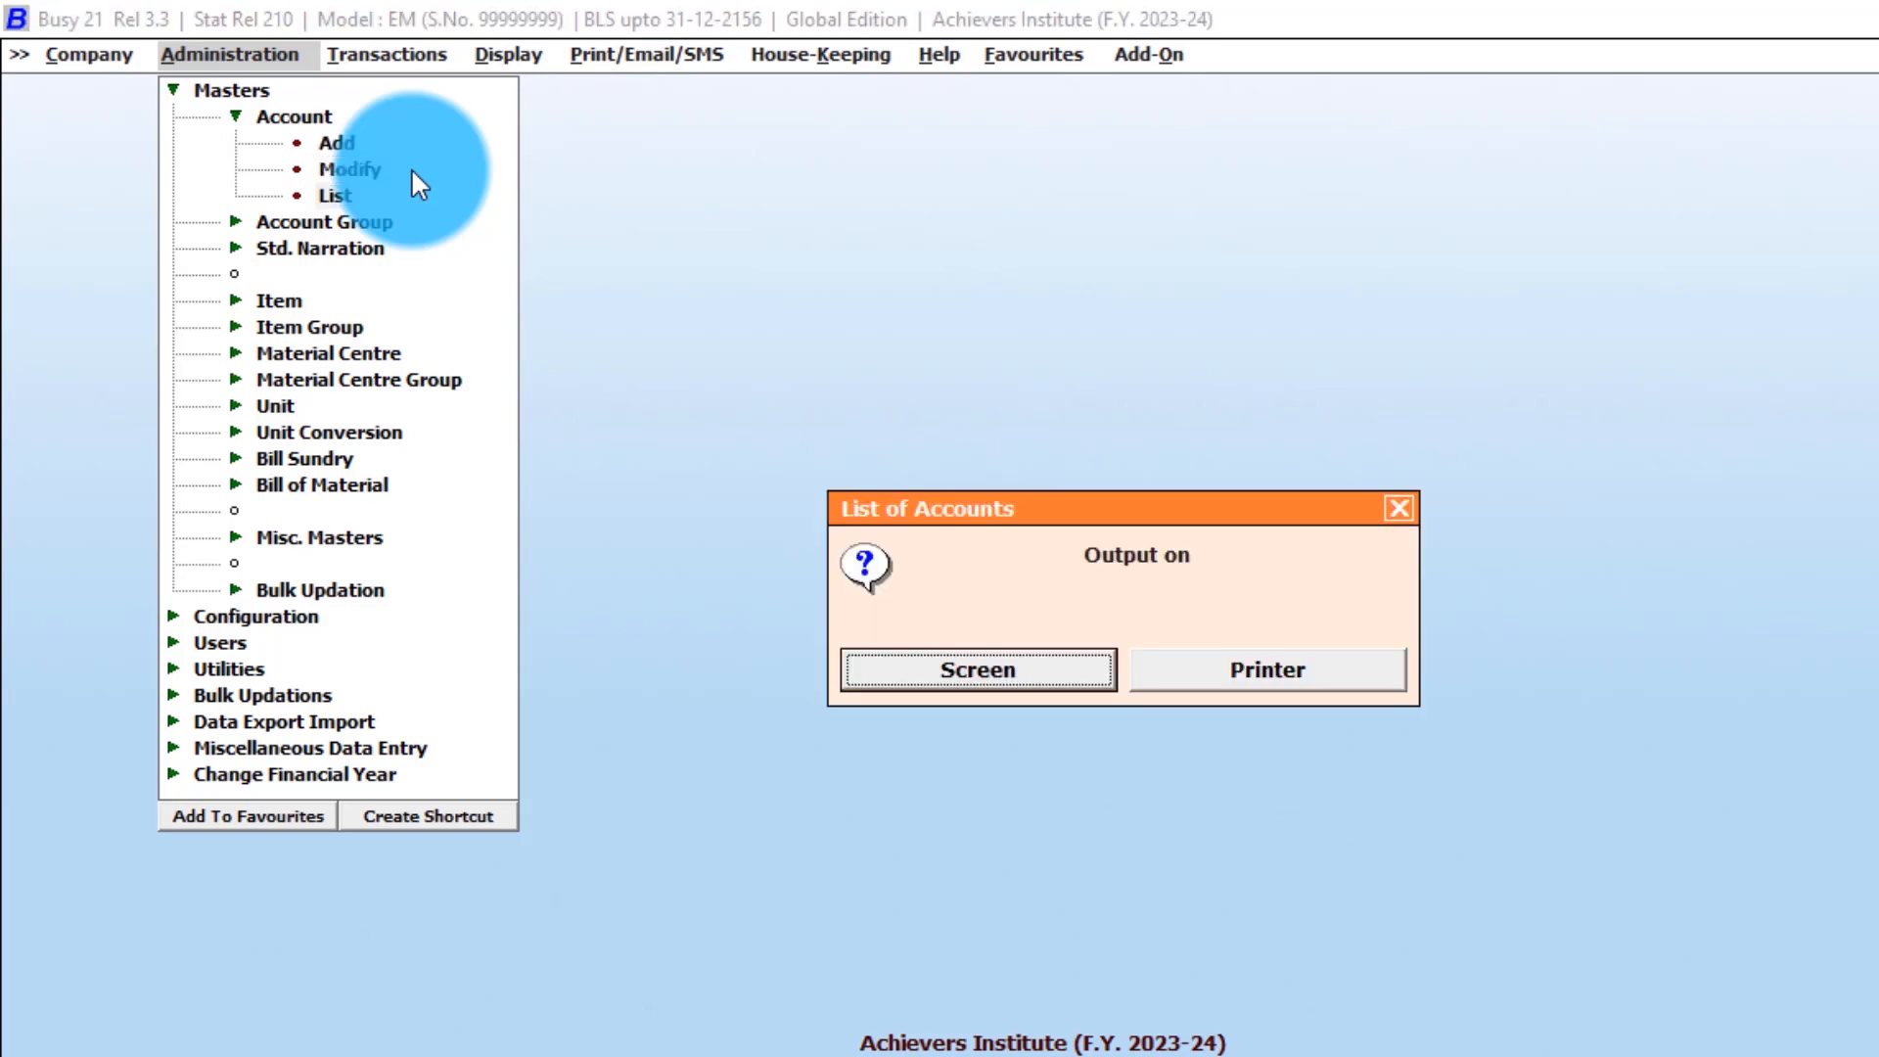
- Send the account list to Screen, choose a report format, and include All Accounts
key(Return)
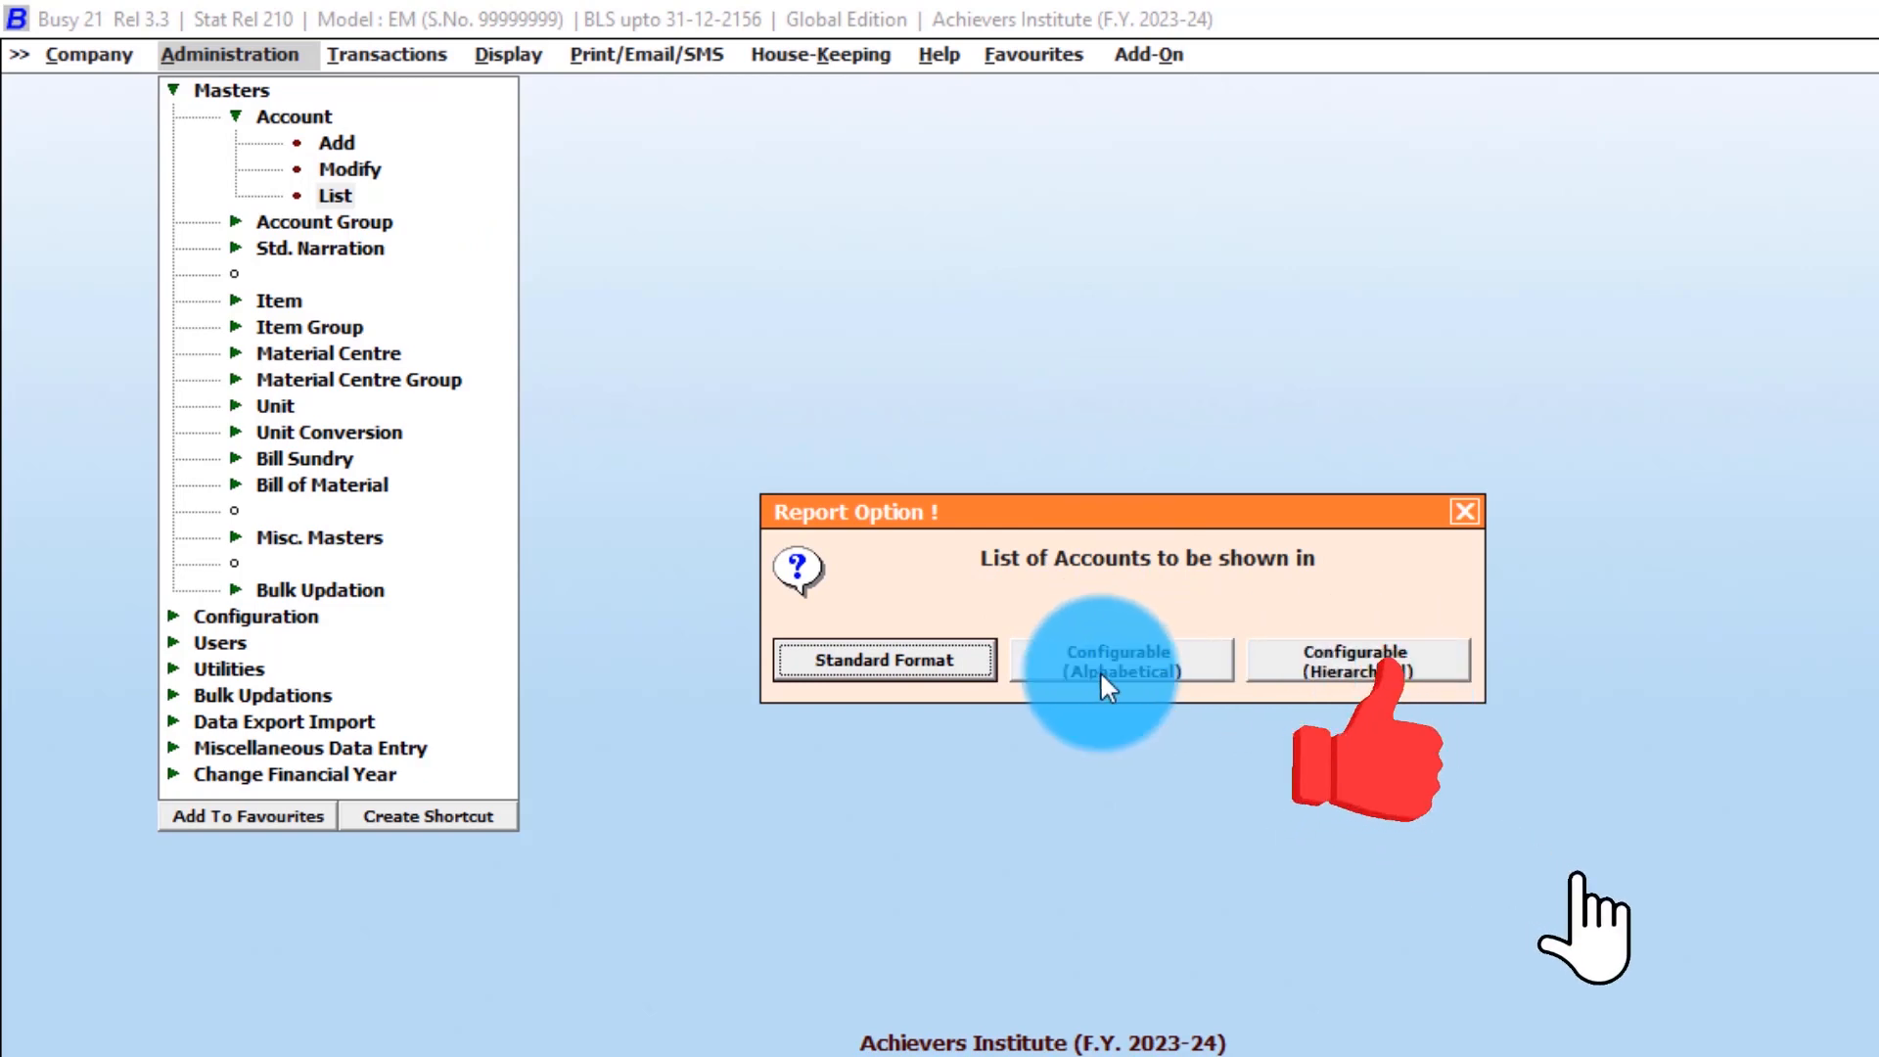
click(861, 661)
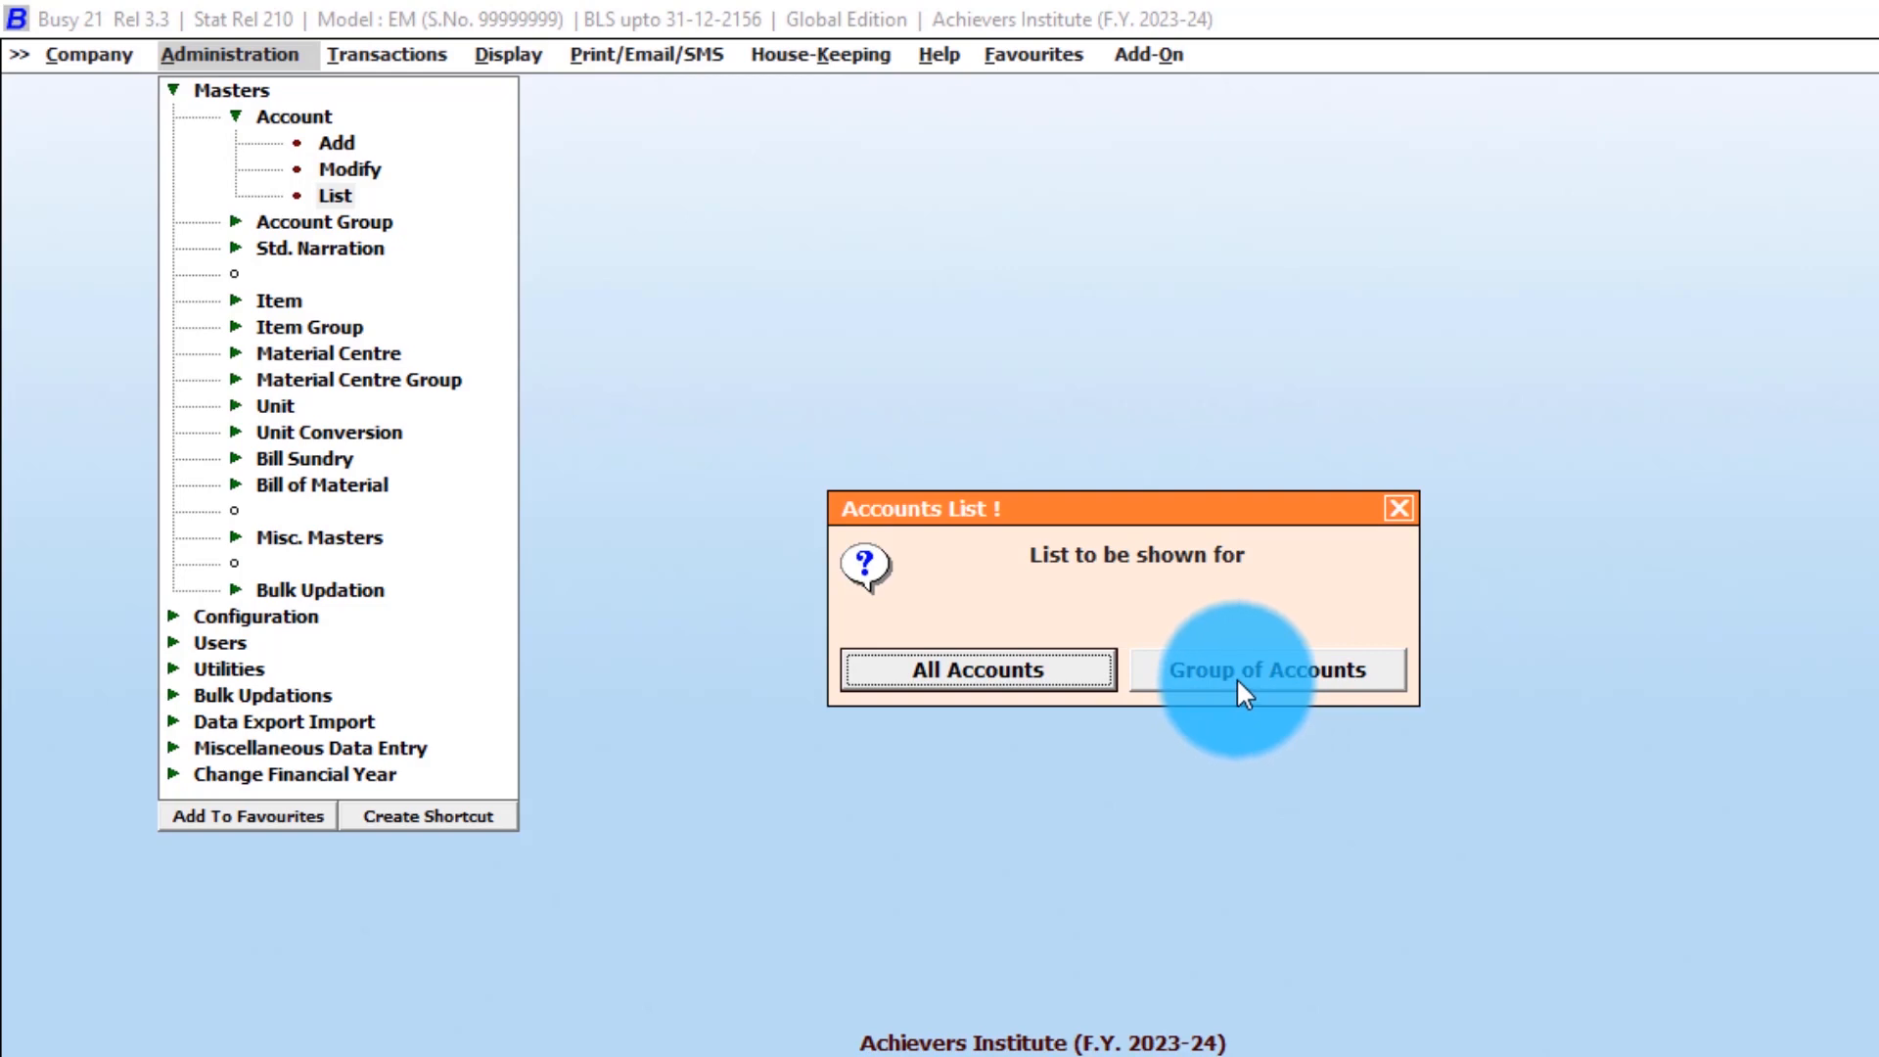
click(1018, 679)
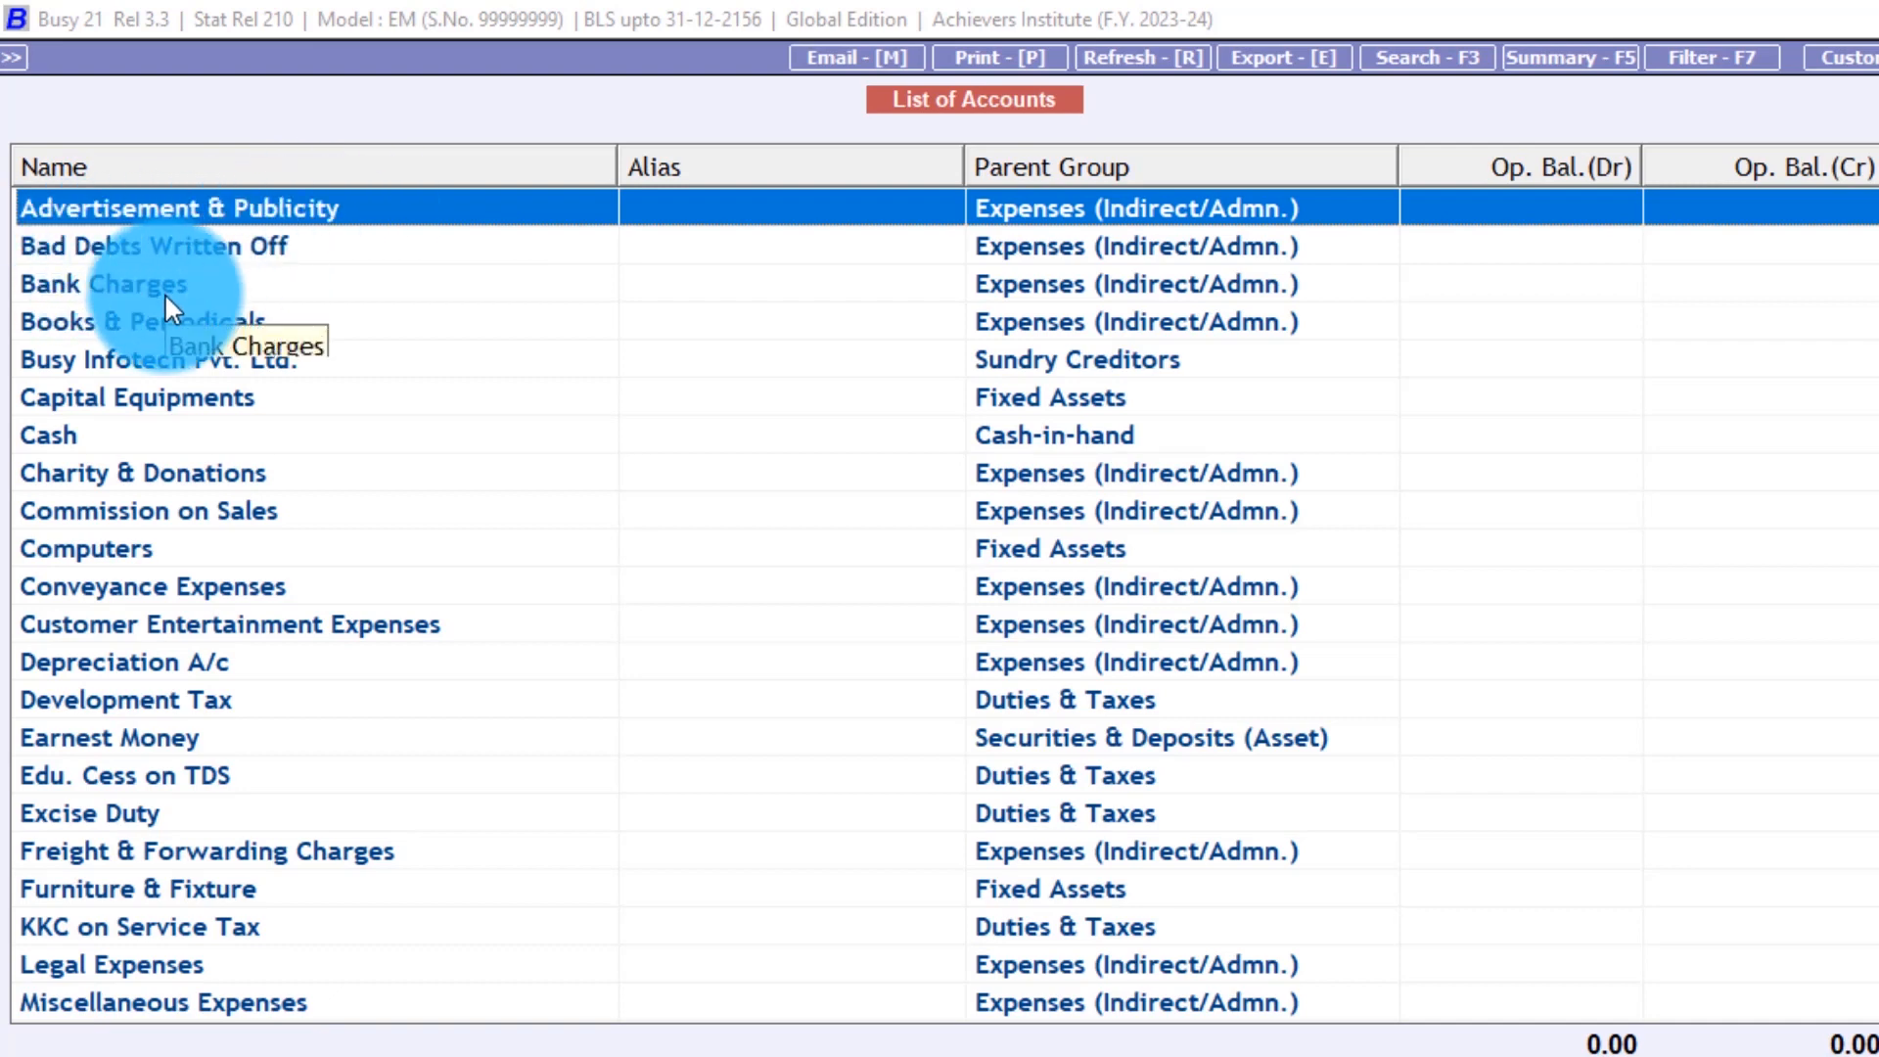
- Scroll through the ledger accounts from Bad Debts Written Off to TDS, then close the list
key(Down)
key(Down)
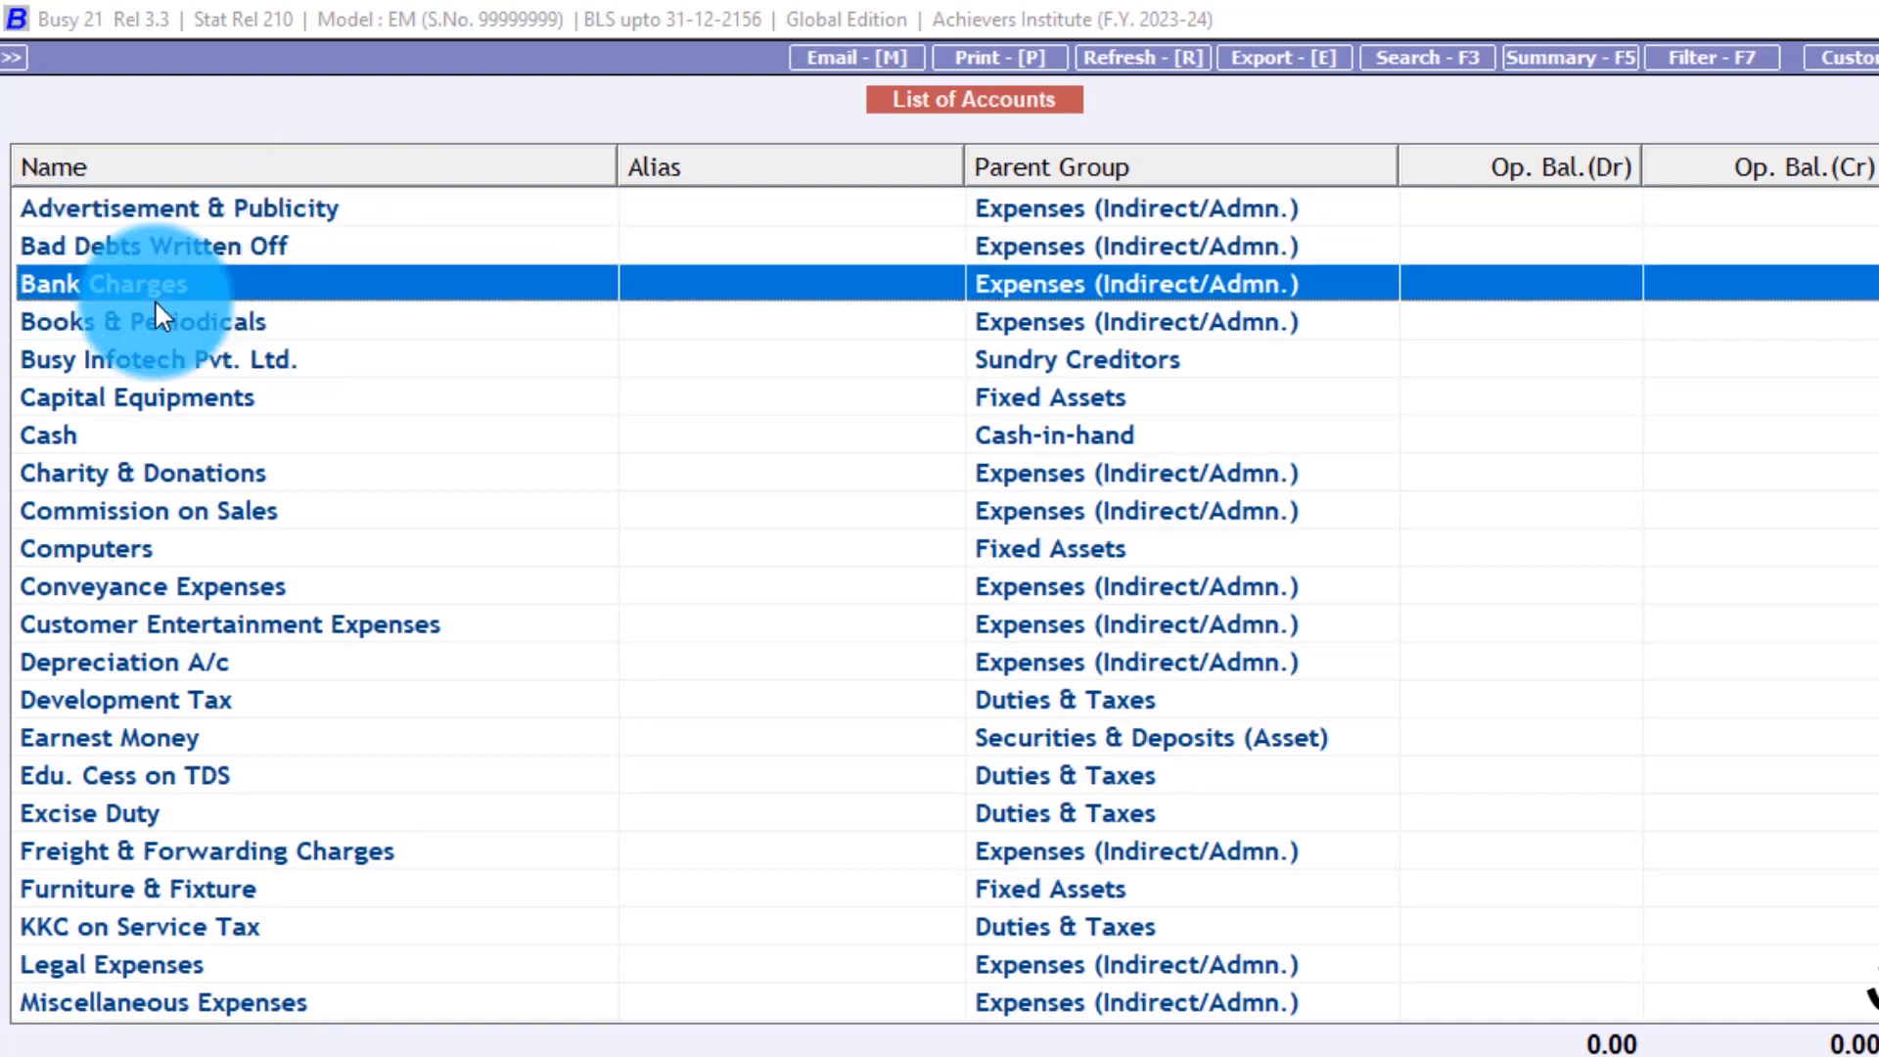
key(Down)
key(Down)
key(Down)
key(Down)
key(Down)
key(Down)
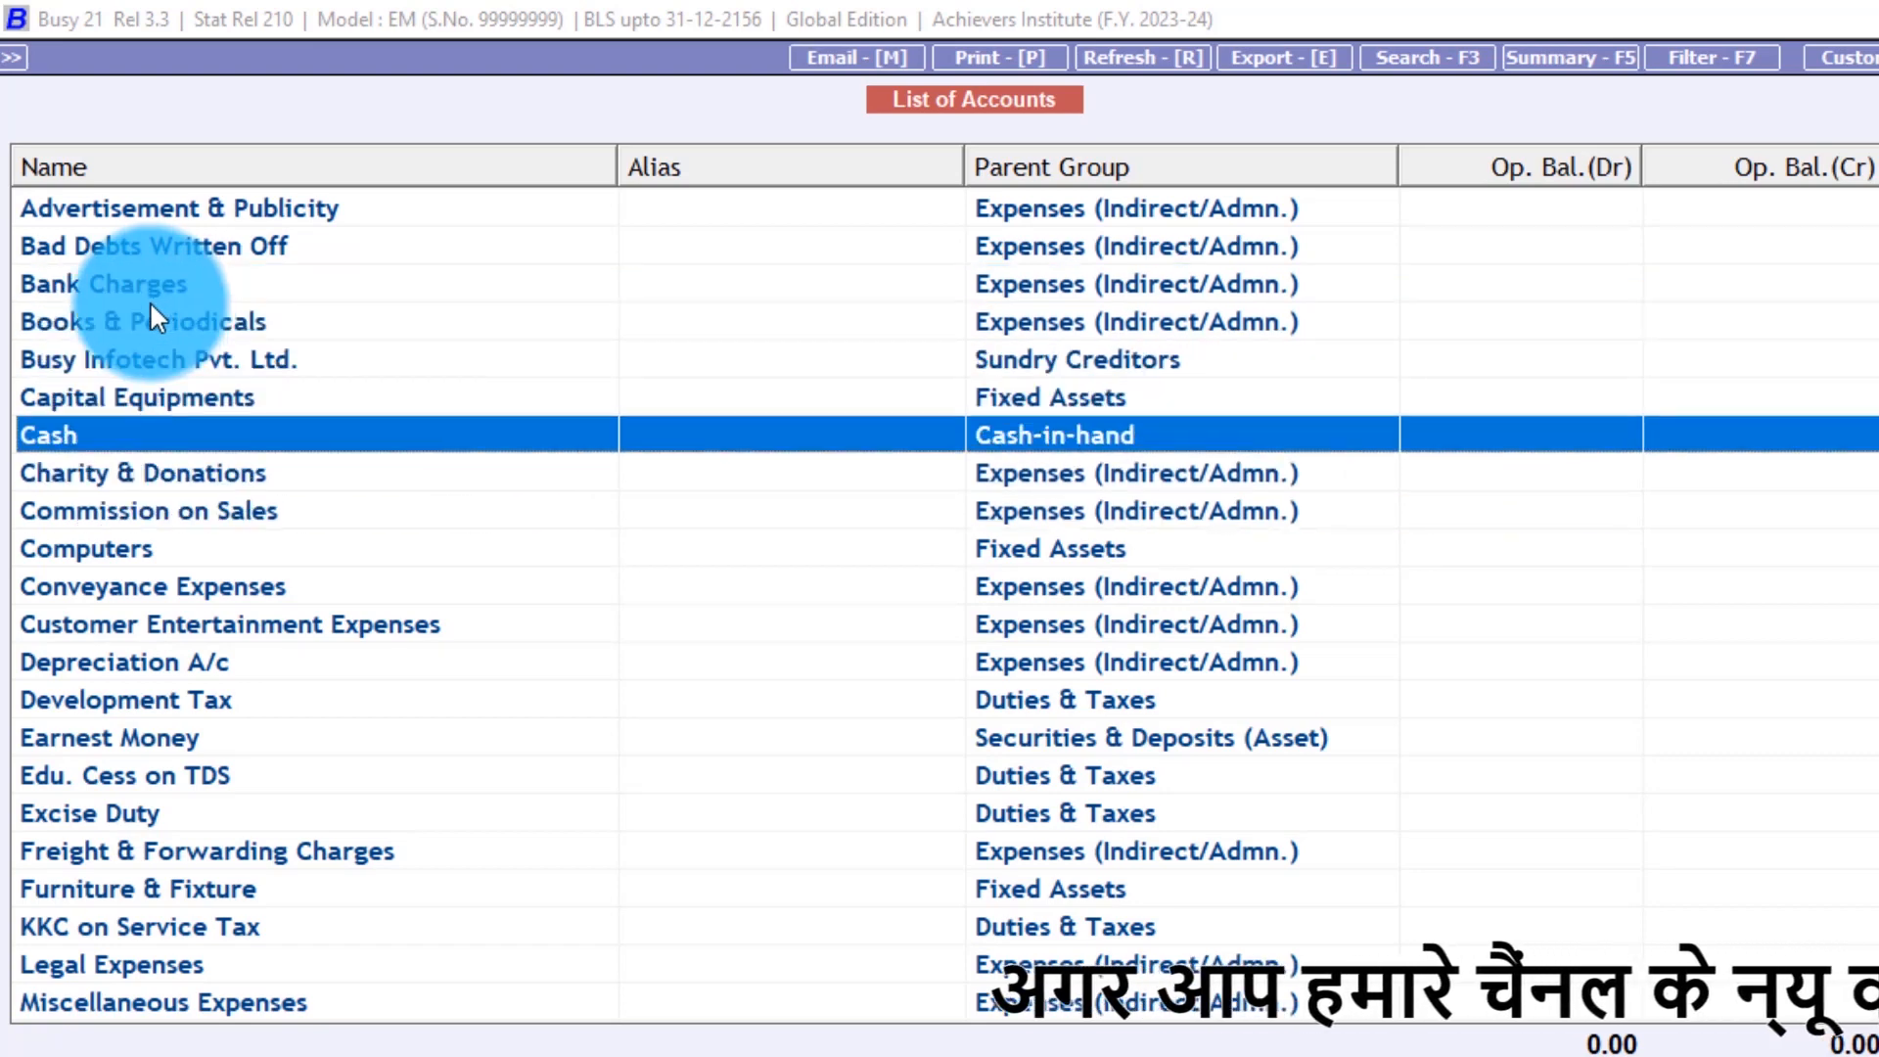
key(Up)
key(Up)
key(Up)
key(Down)
key(Down)
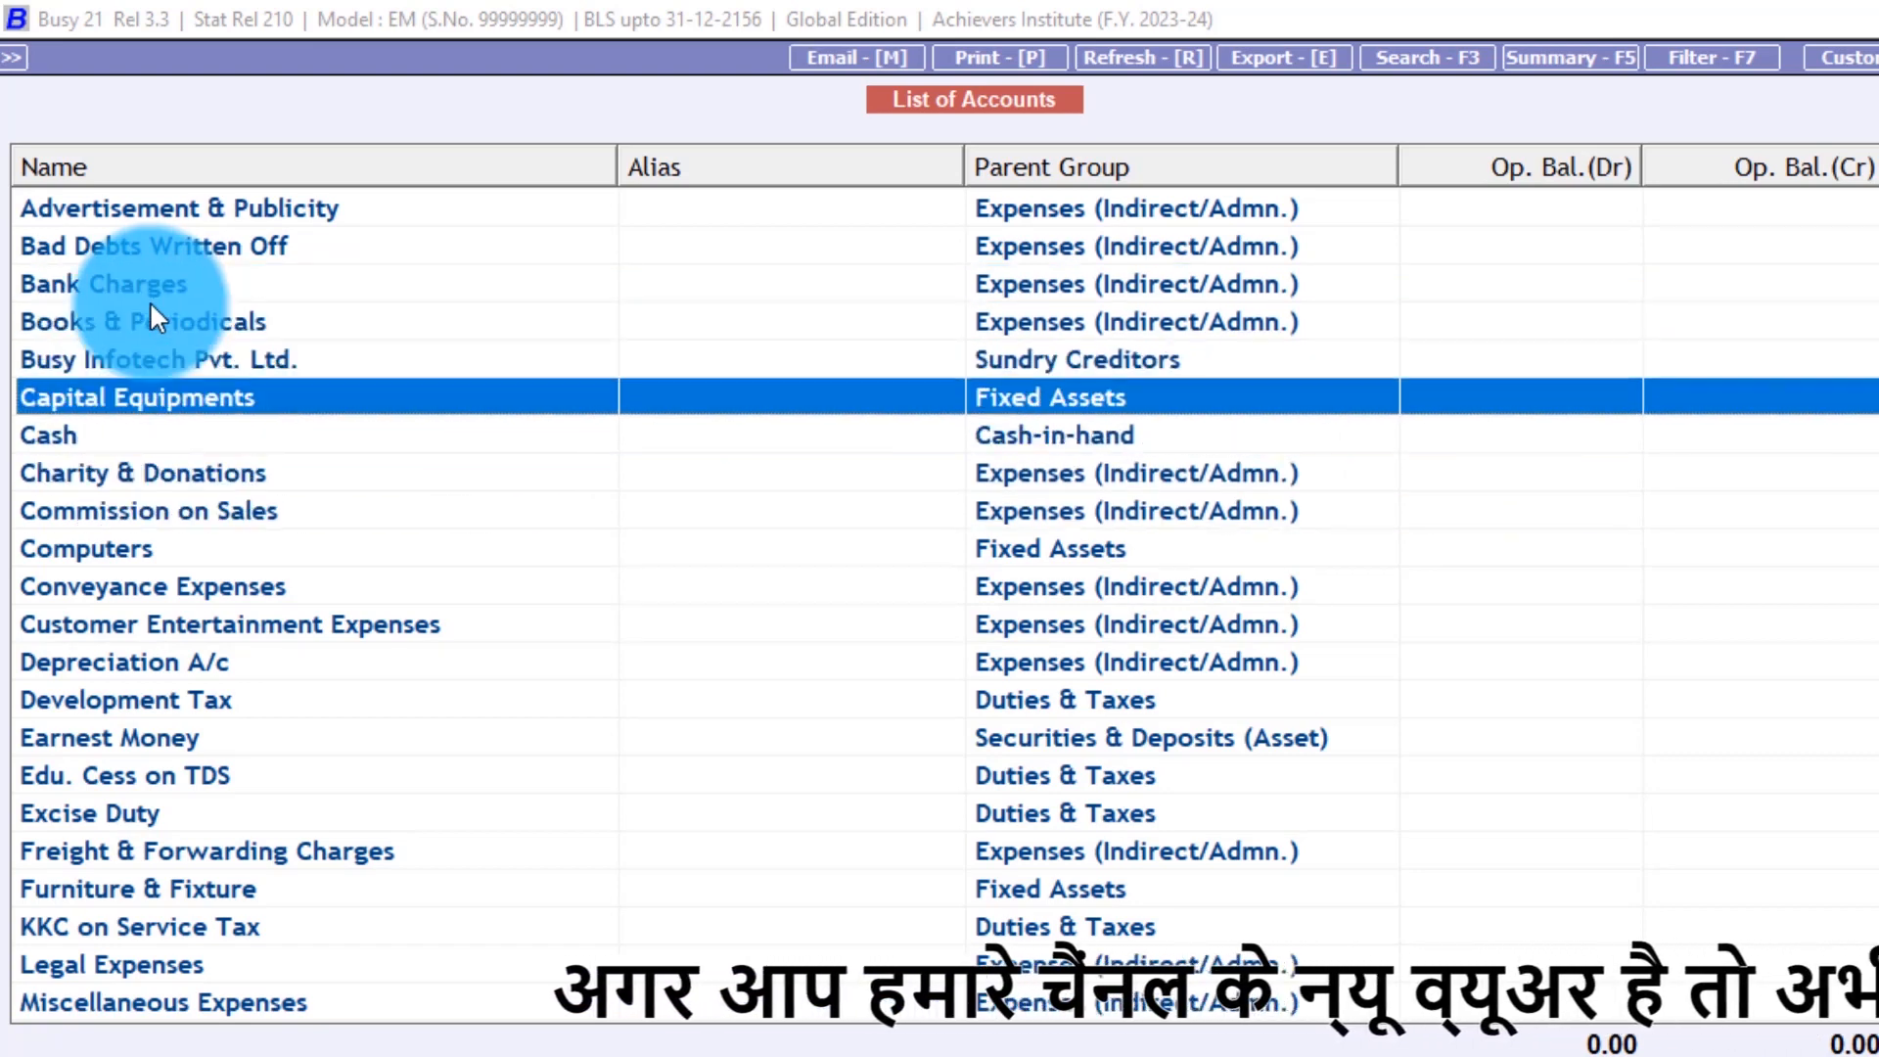
key(Down)
key(Down)
key(Down)
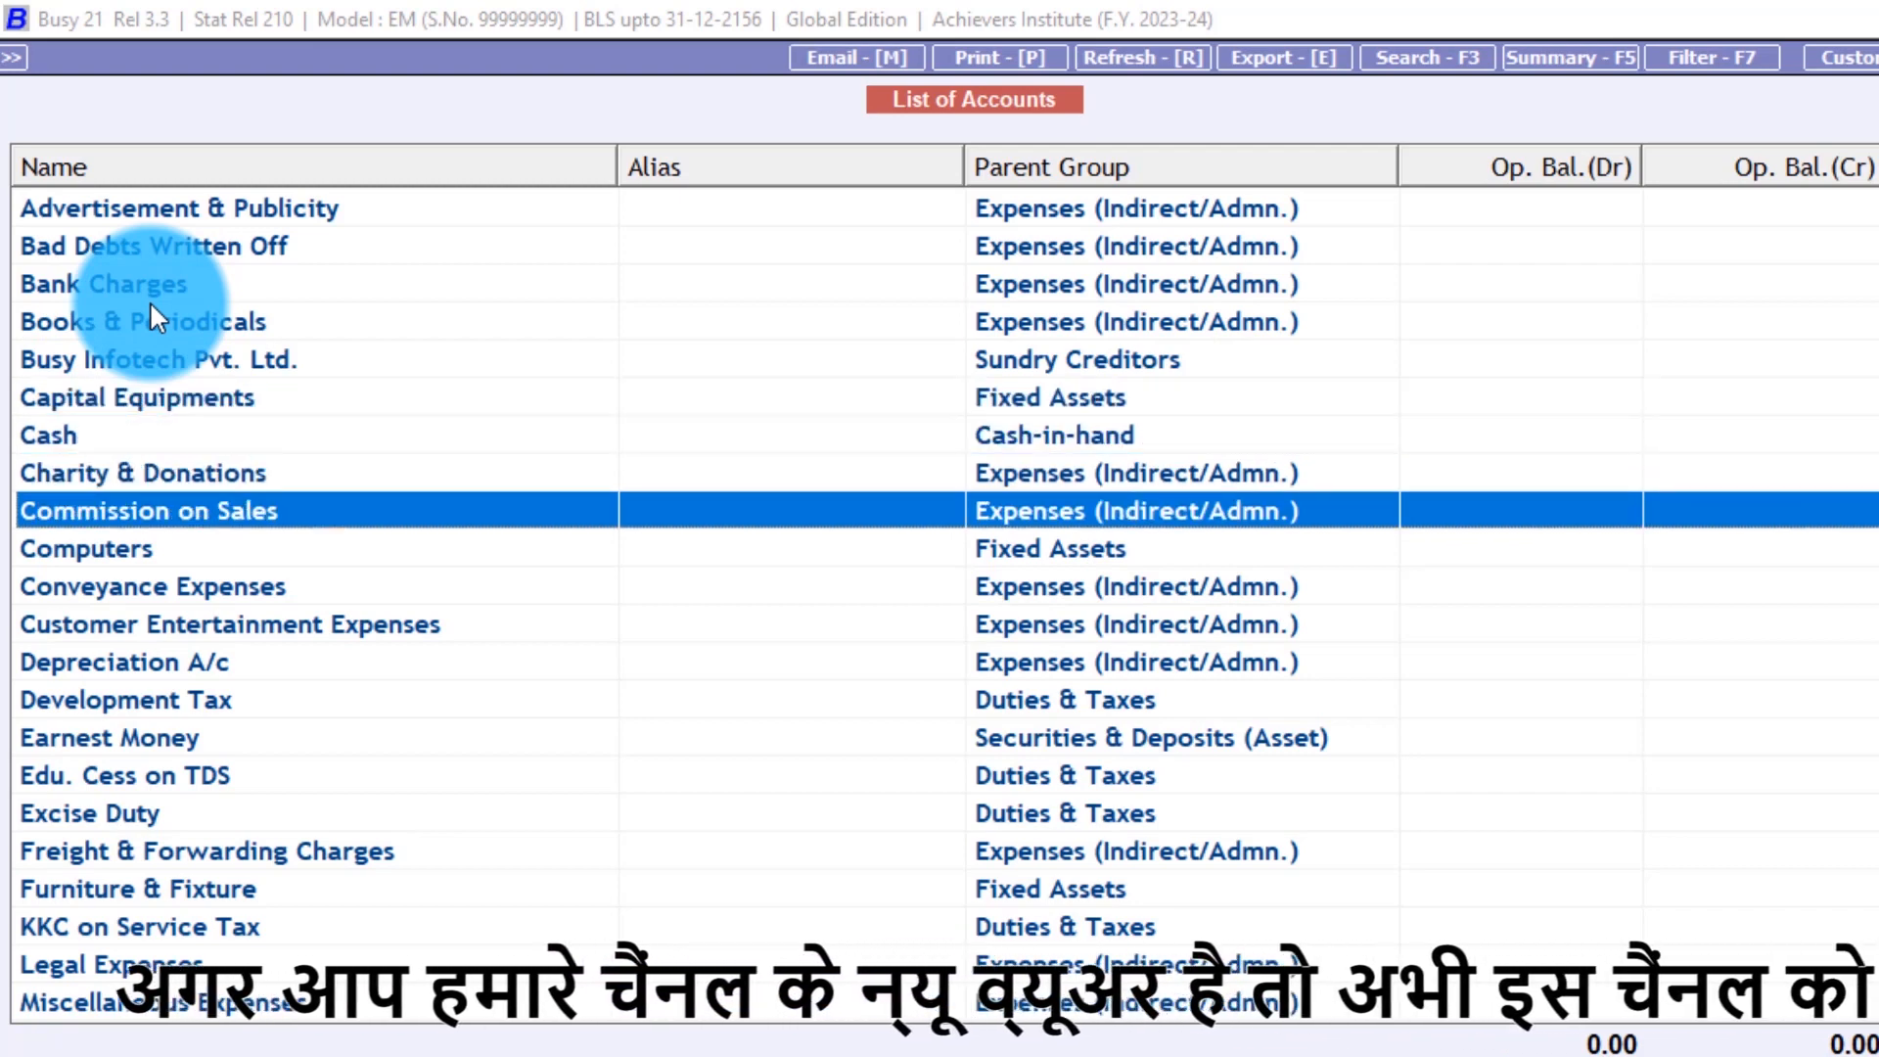
key(Down)
key(Down)
key(Down)
key(Up)
key(Up)
key(Down)
key(Down)
key(Down)
key(Down)
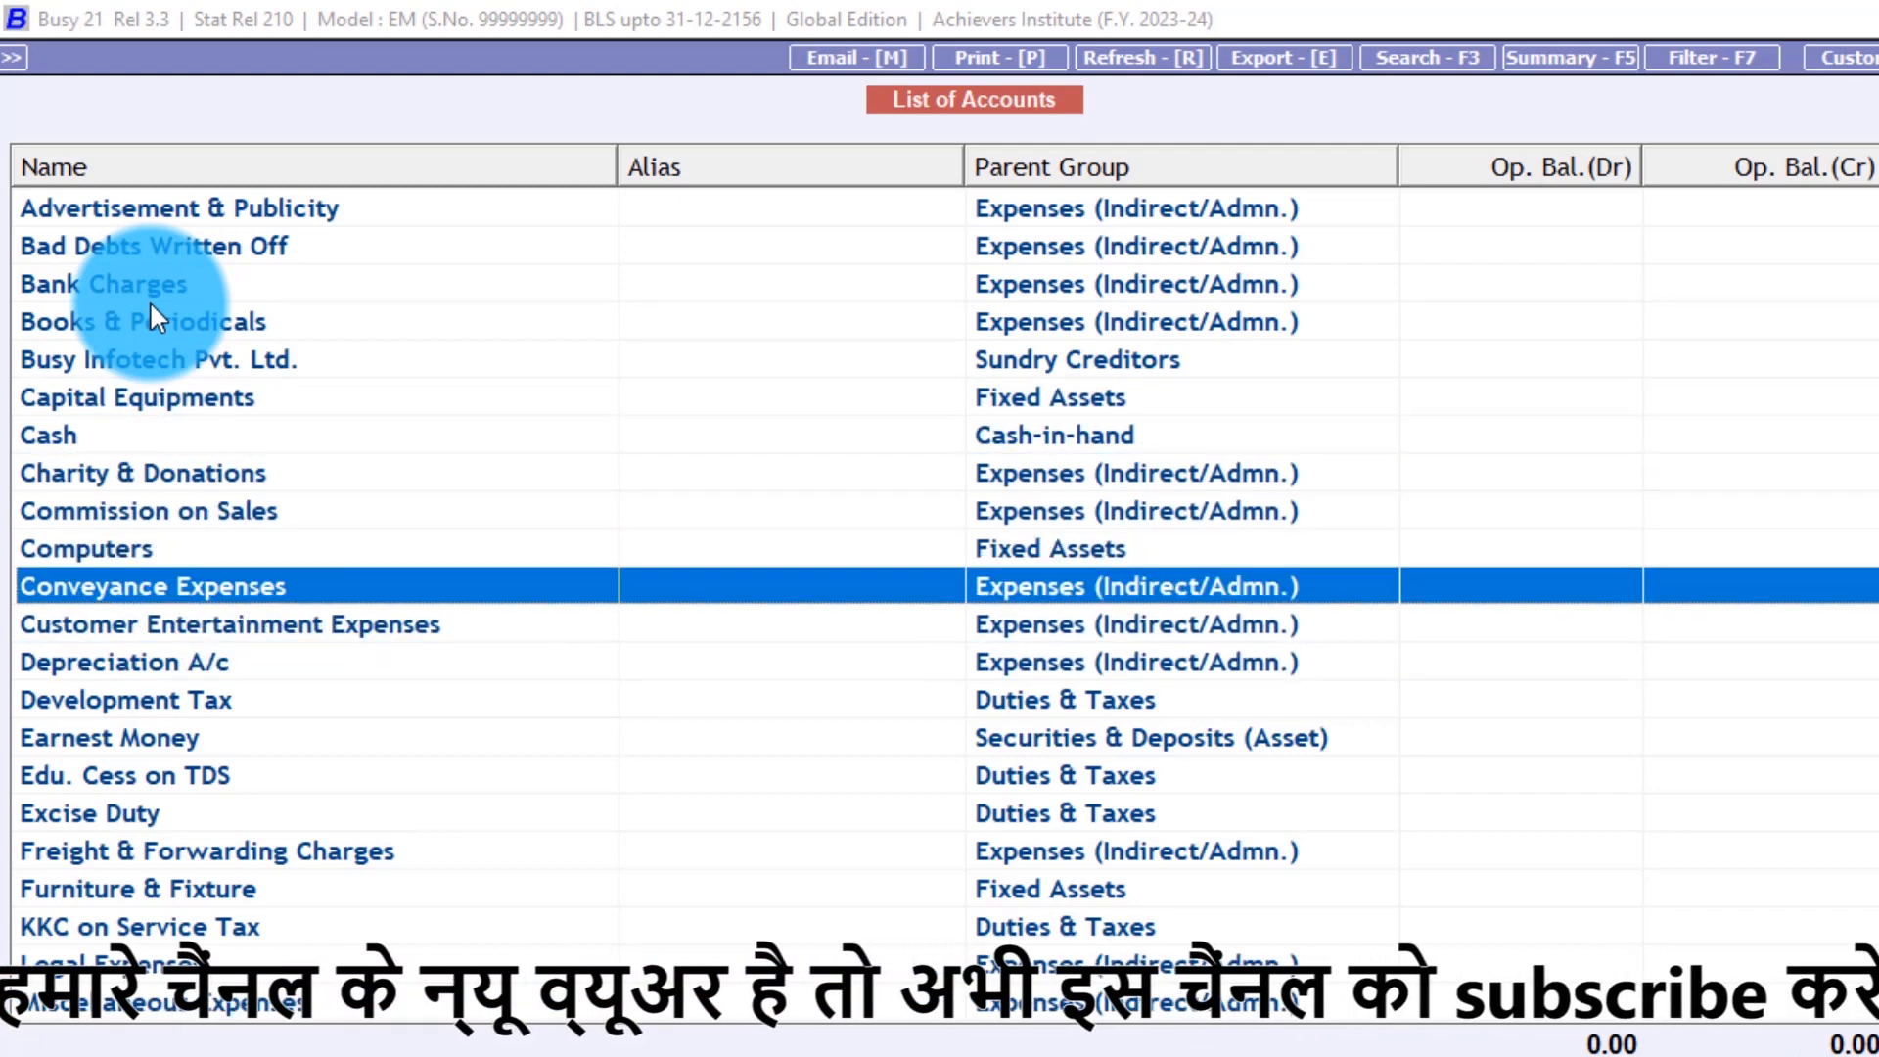
key(Up)
key(Down)
key(Down)
key(Down)
key(Down)
key(Down)
key(Down)
key(Down)
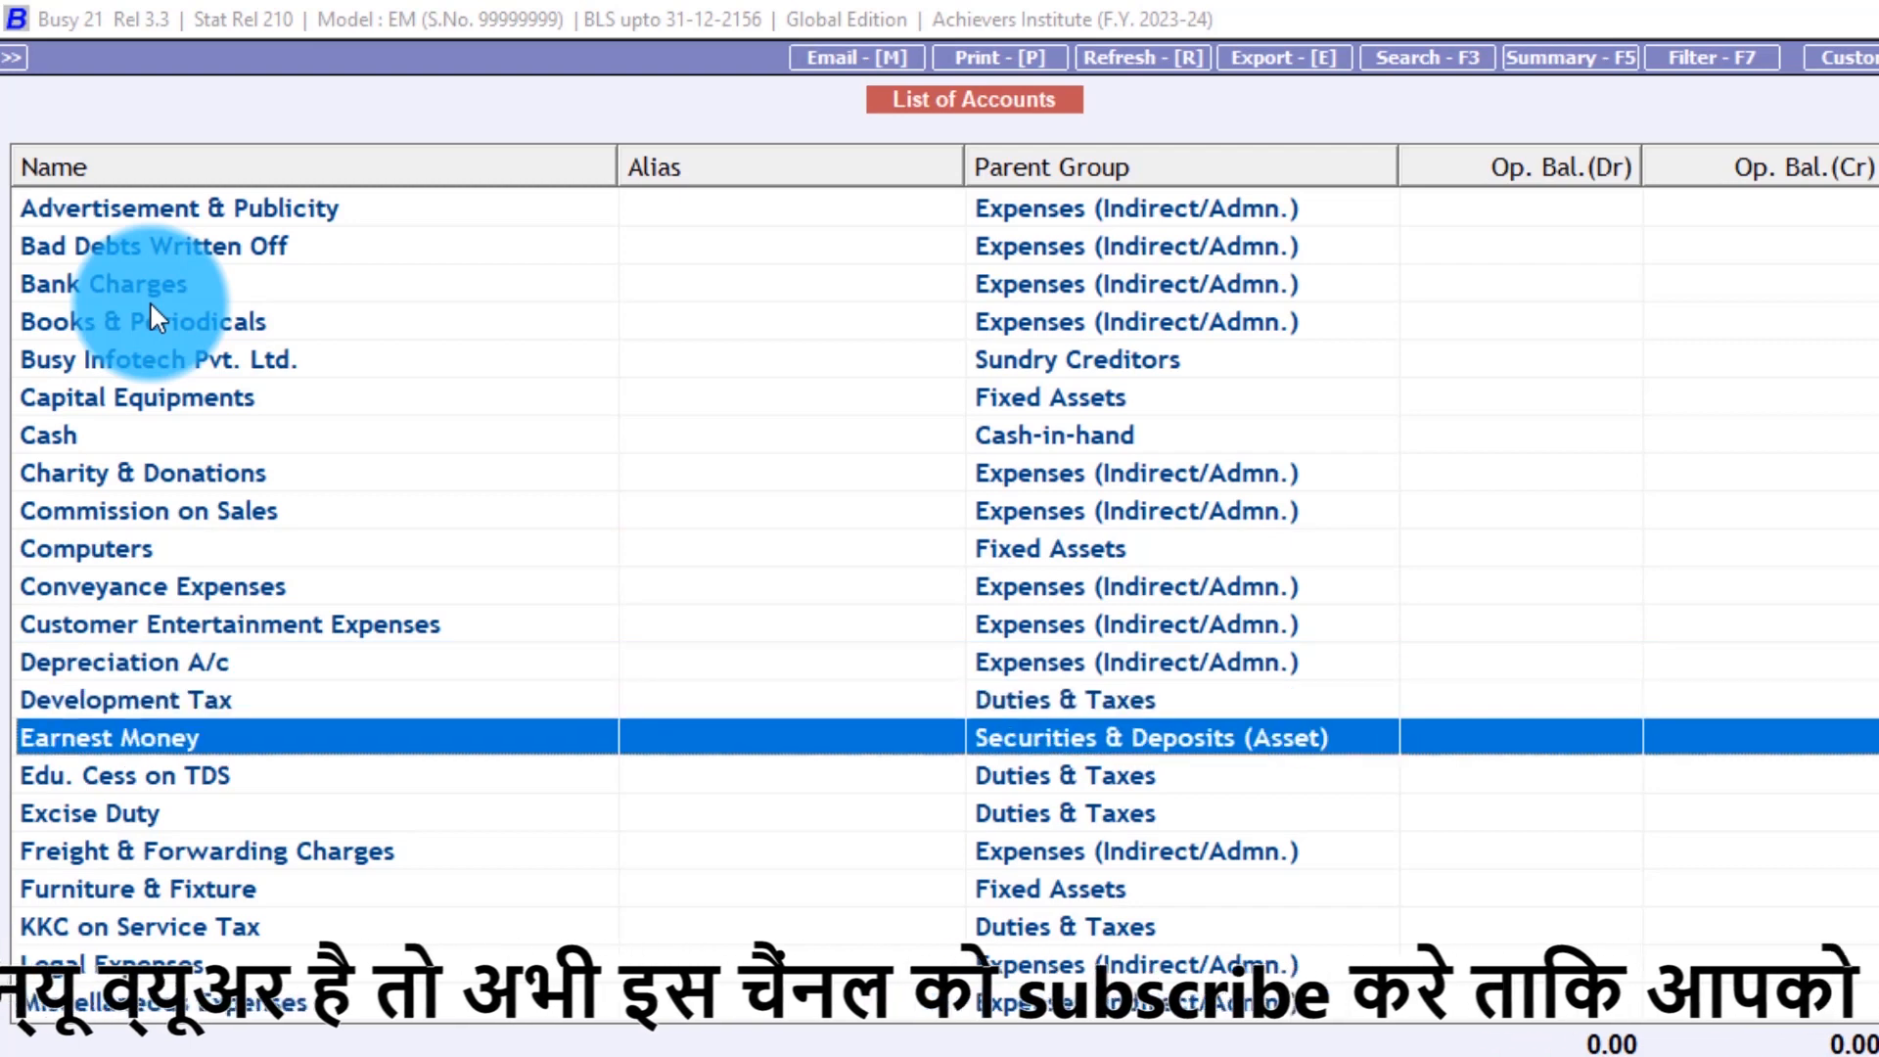
key(Up)
key(Up)
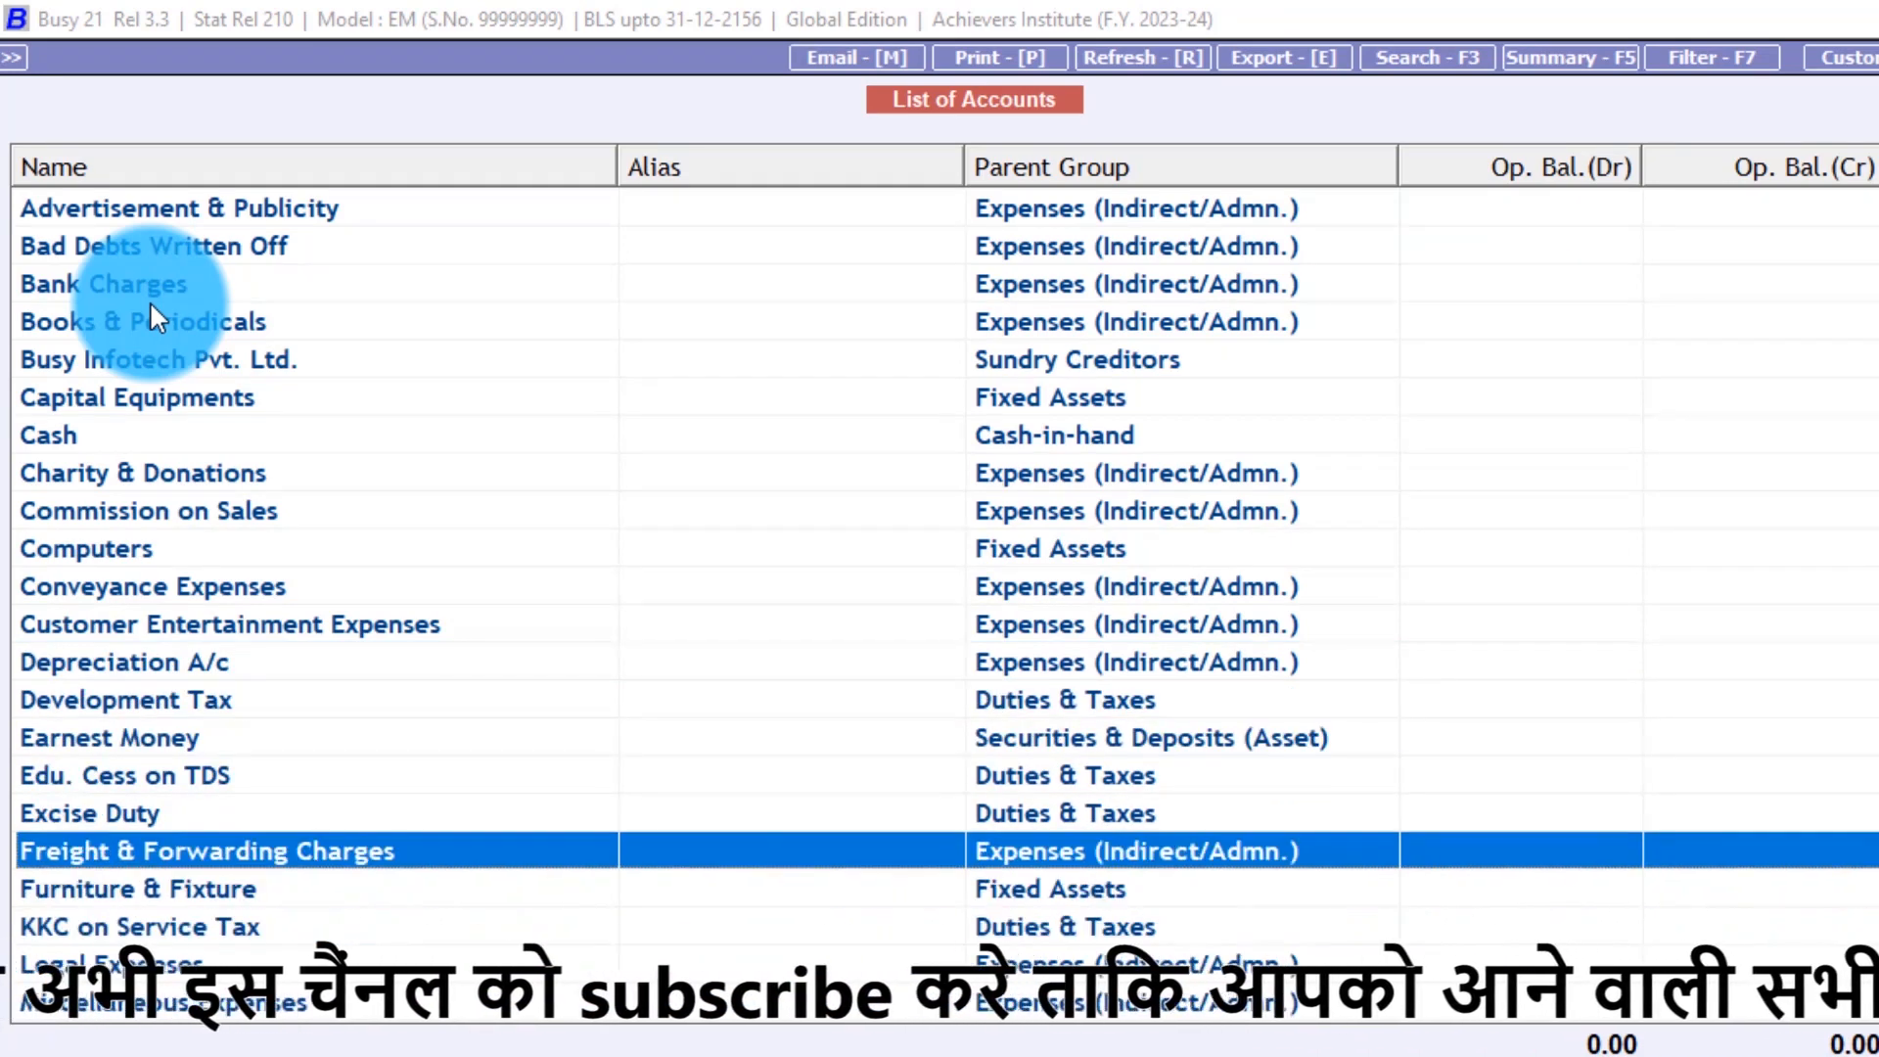
key(Up)
key(Down)
key(Down)
key(Up)
key(Up)
key(Up)
key(Up)
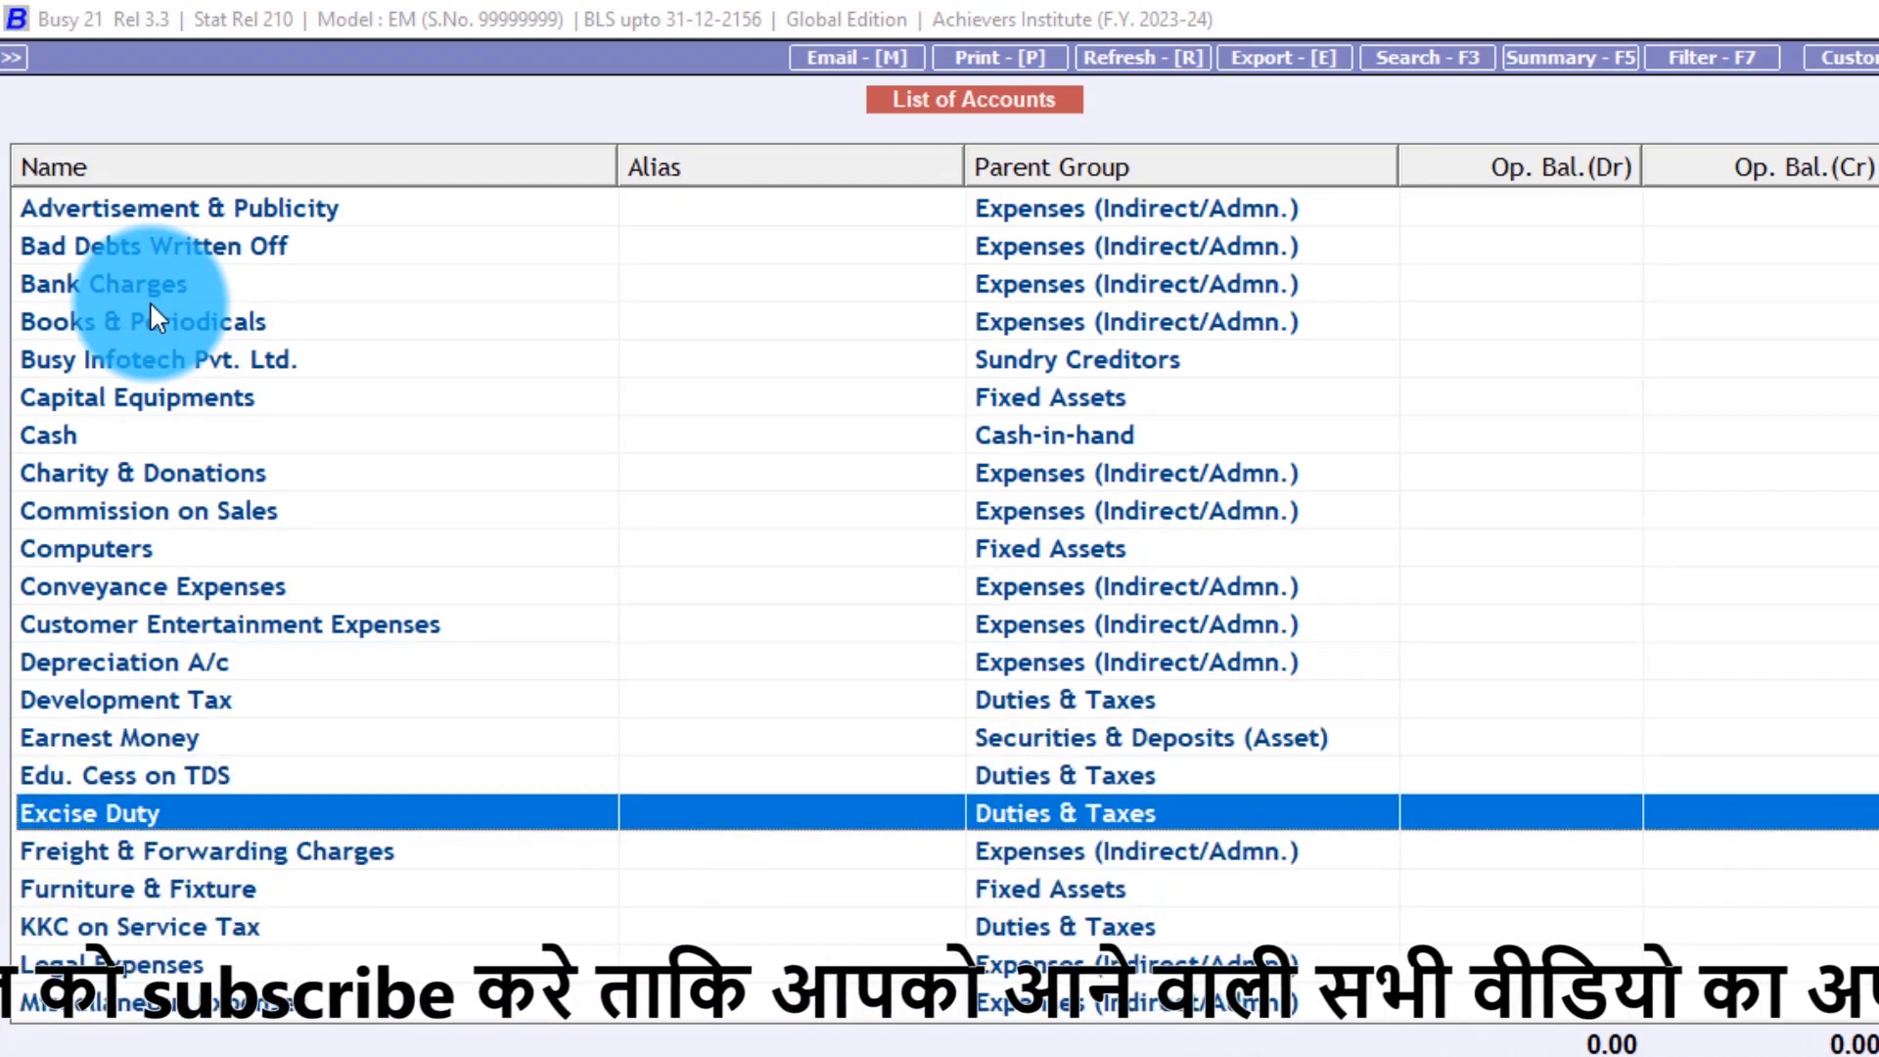
key(Down)
key(Down)
key(Down)
key(Down)
key(Down)
key(Down)
key(Down)
key(Down)
key(Down)
key(Down)
key(Down)
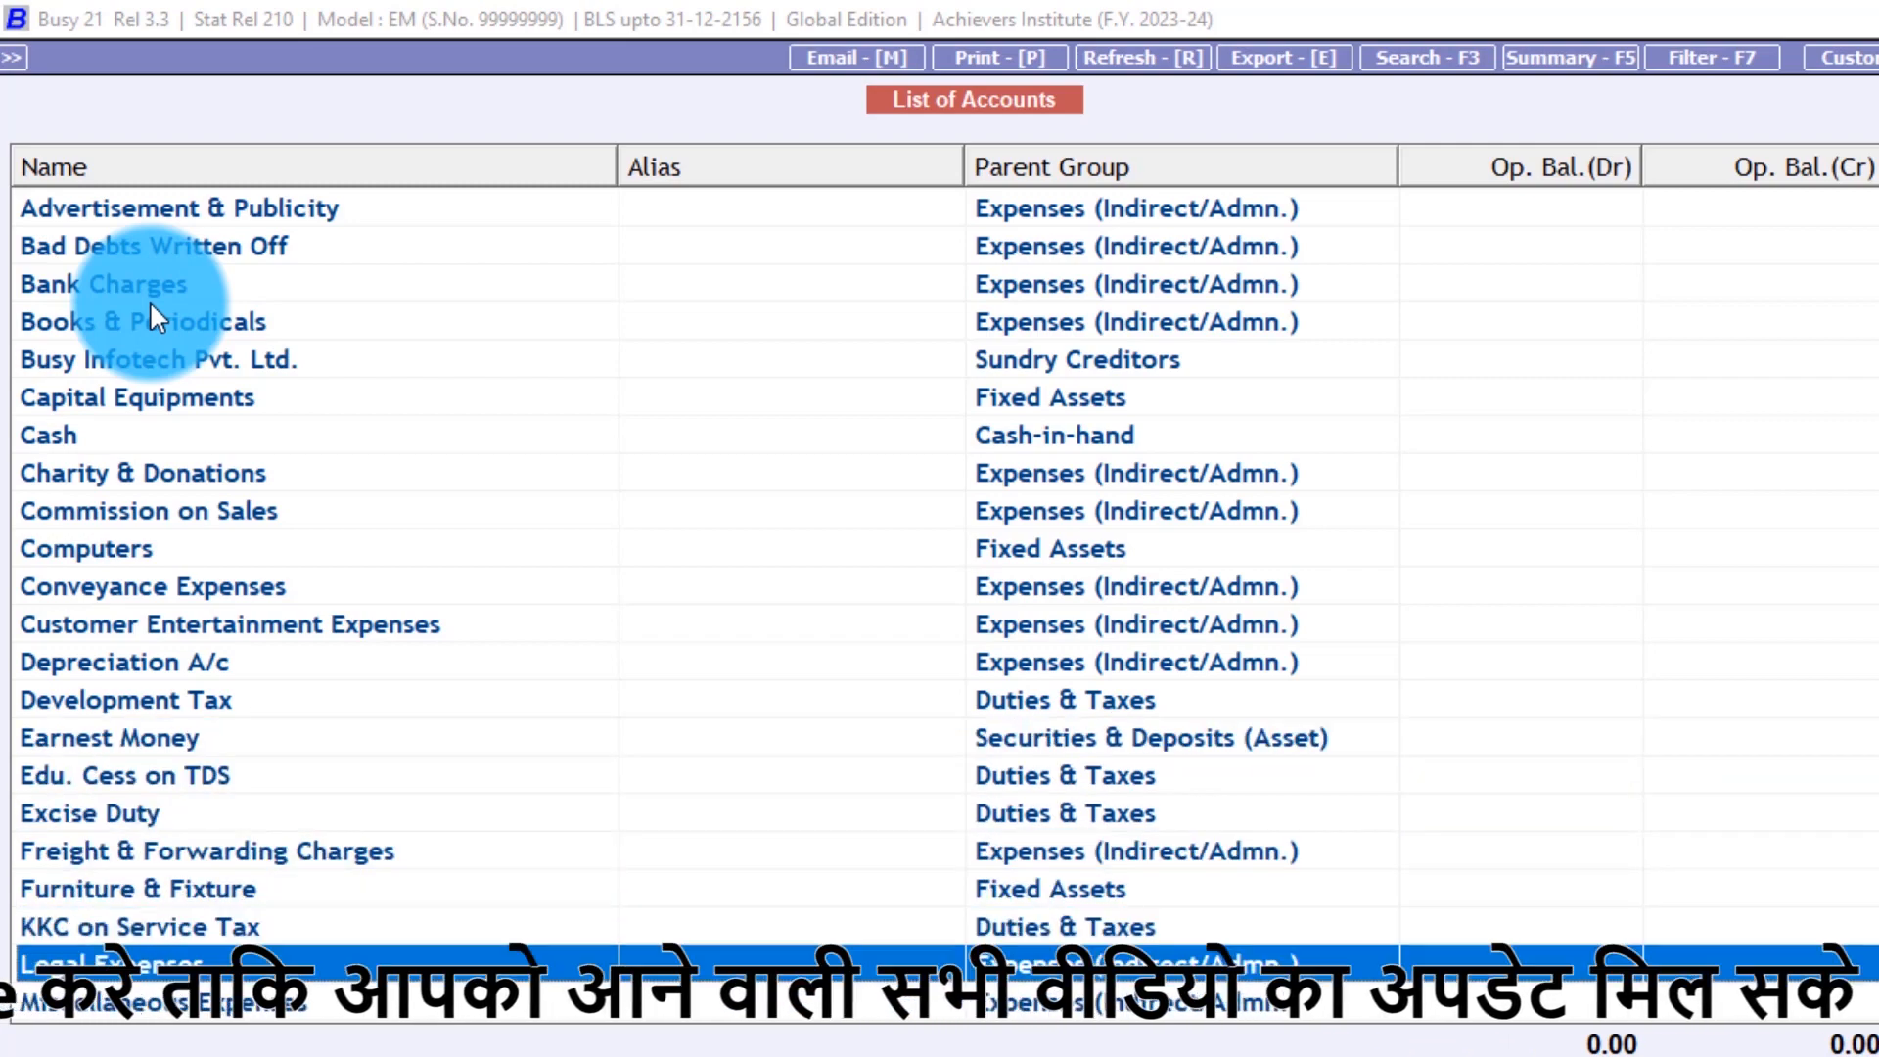
key(Up)
key(Up)
key(Up)
key(Up)
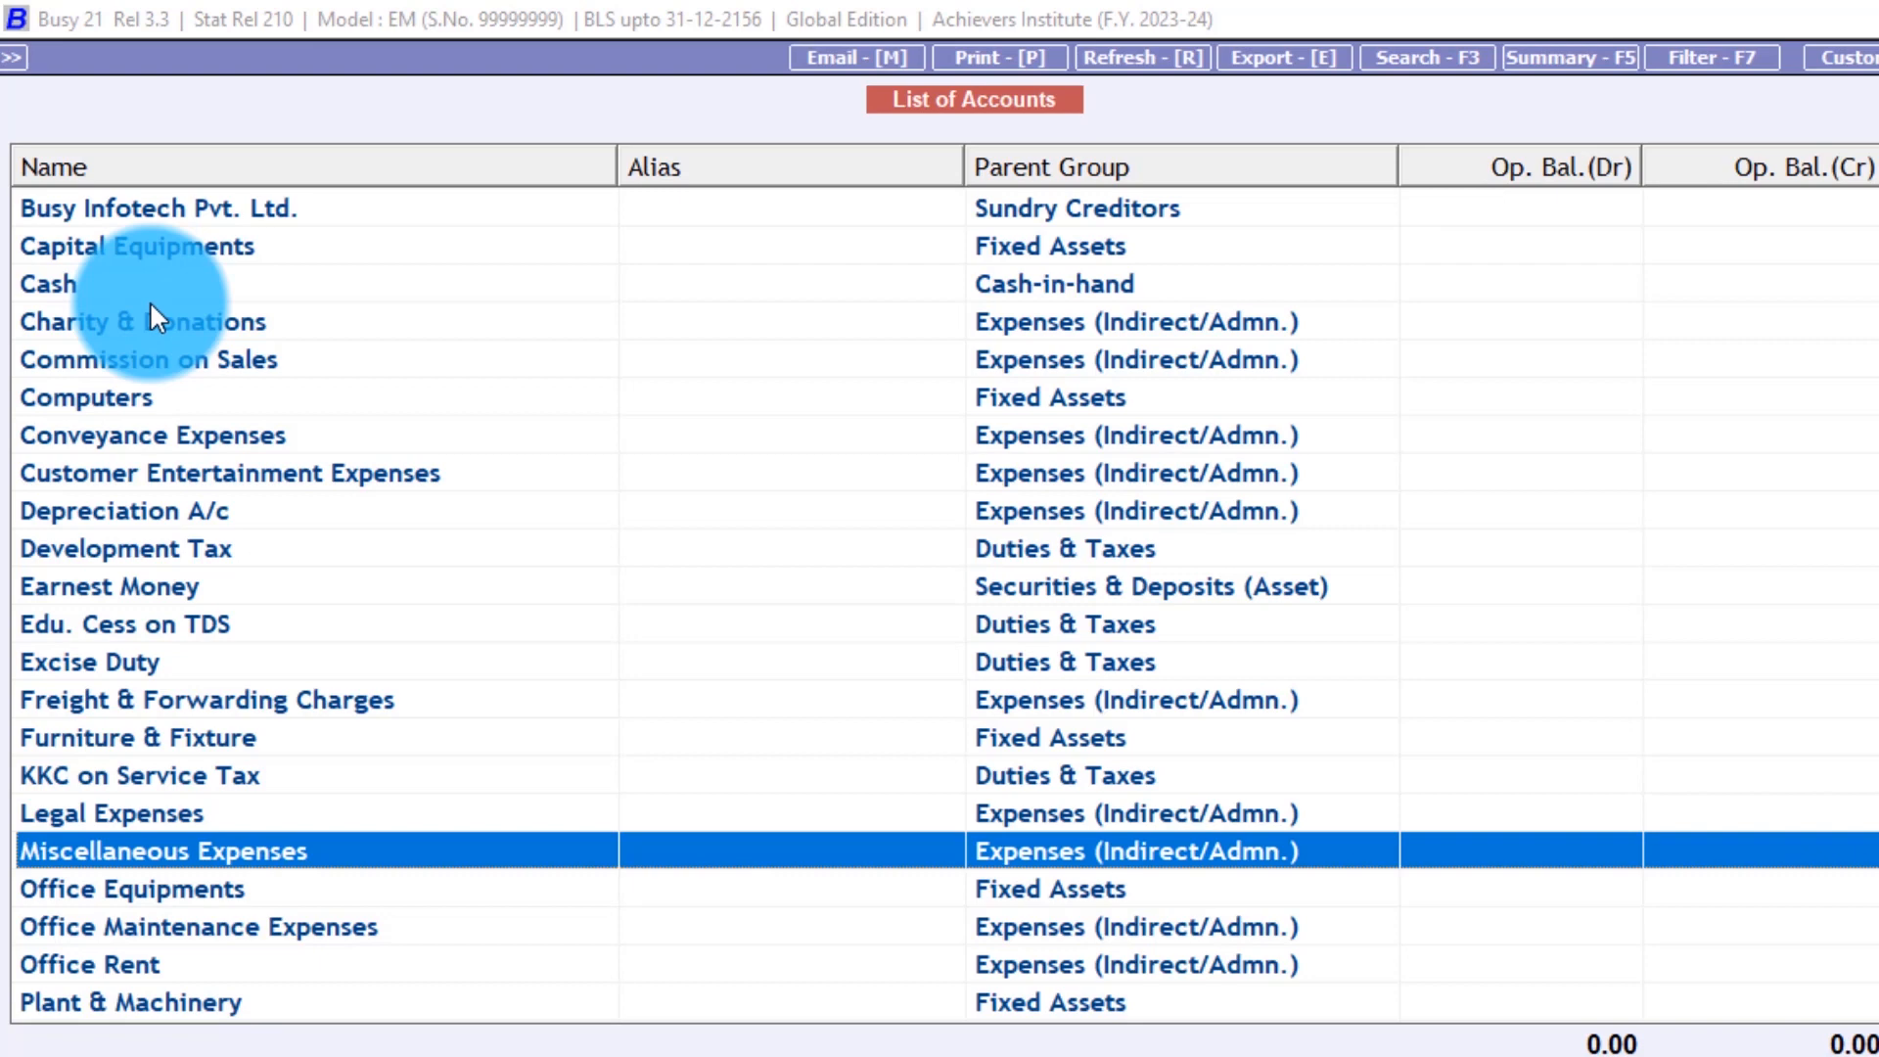
key(Down)
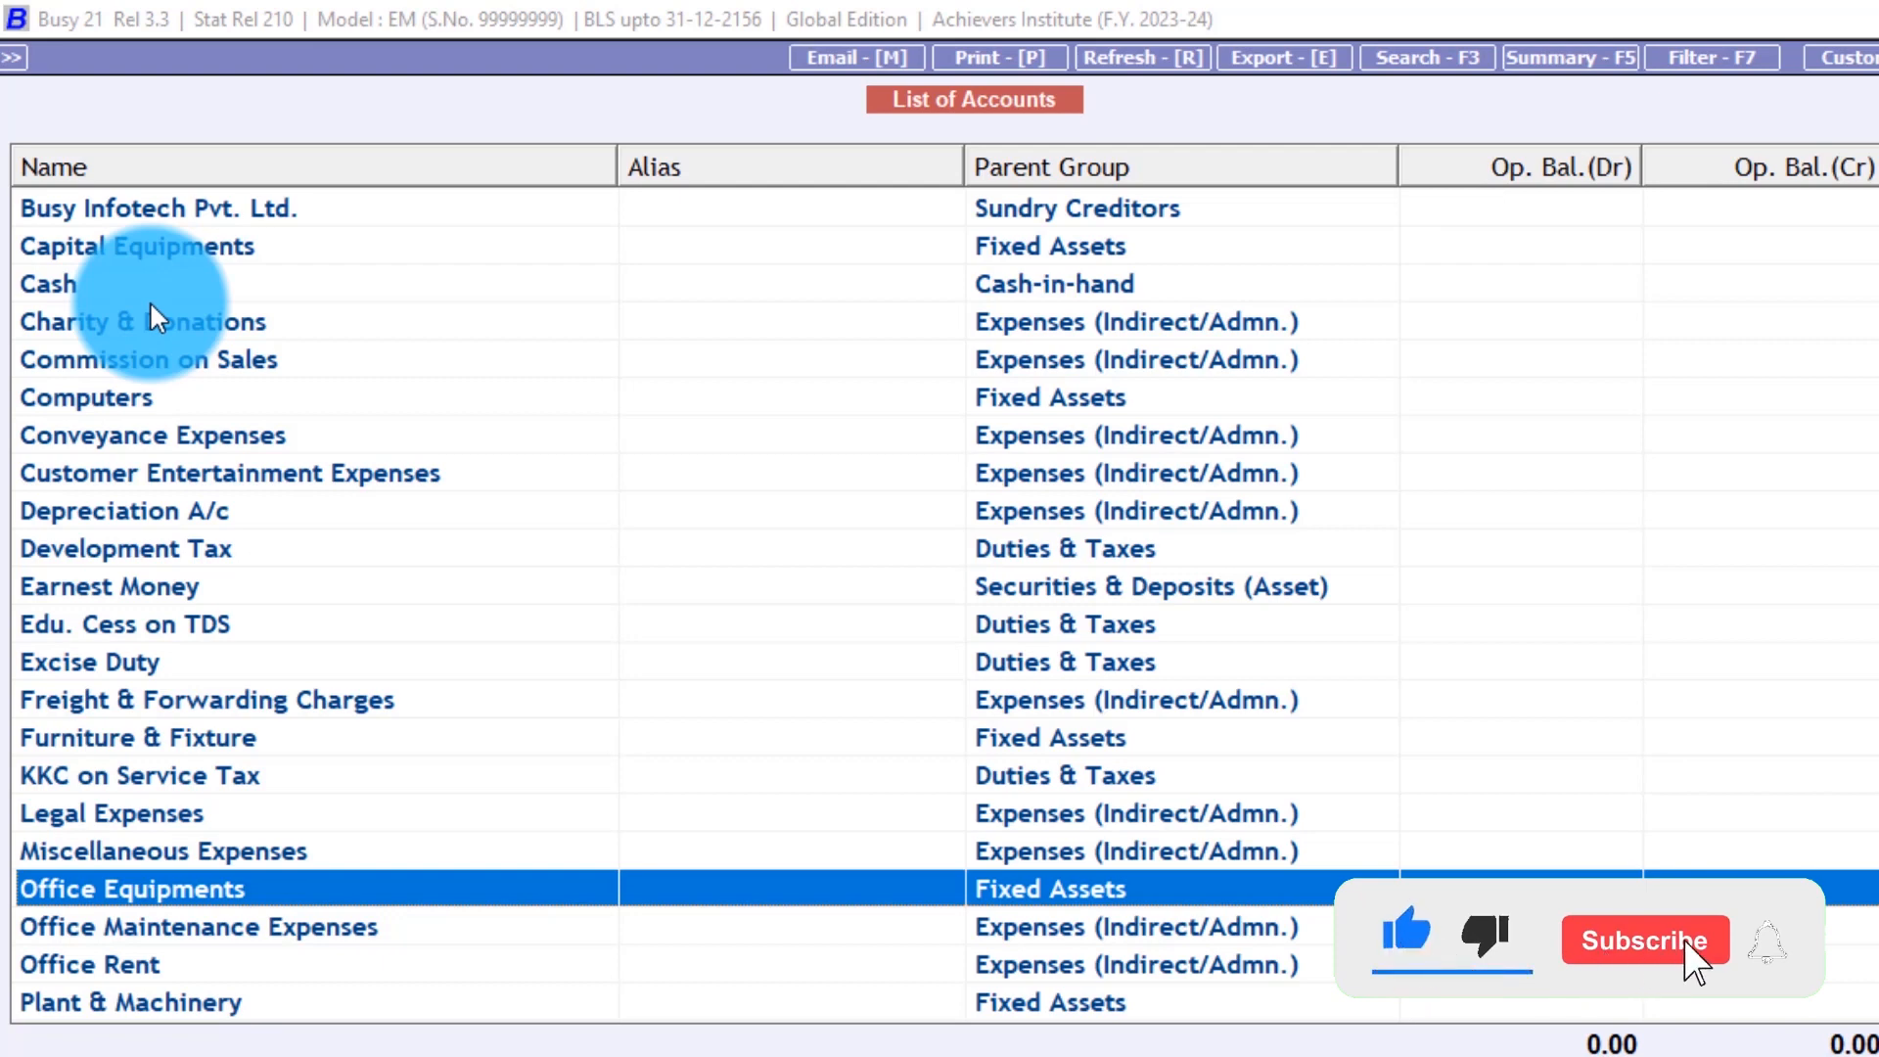
key(Down)
key(Down)
key(Down)
key(Down)
key(Down)
key(Down)
key(Down)
key(Down)
key(Down)
key(Down)
key(Down)
key(Down)
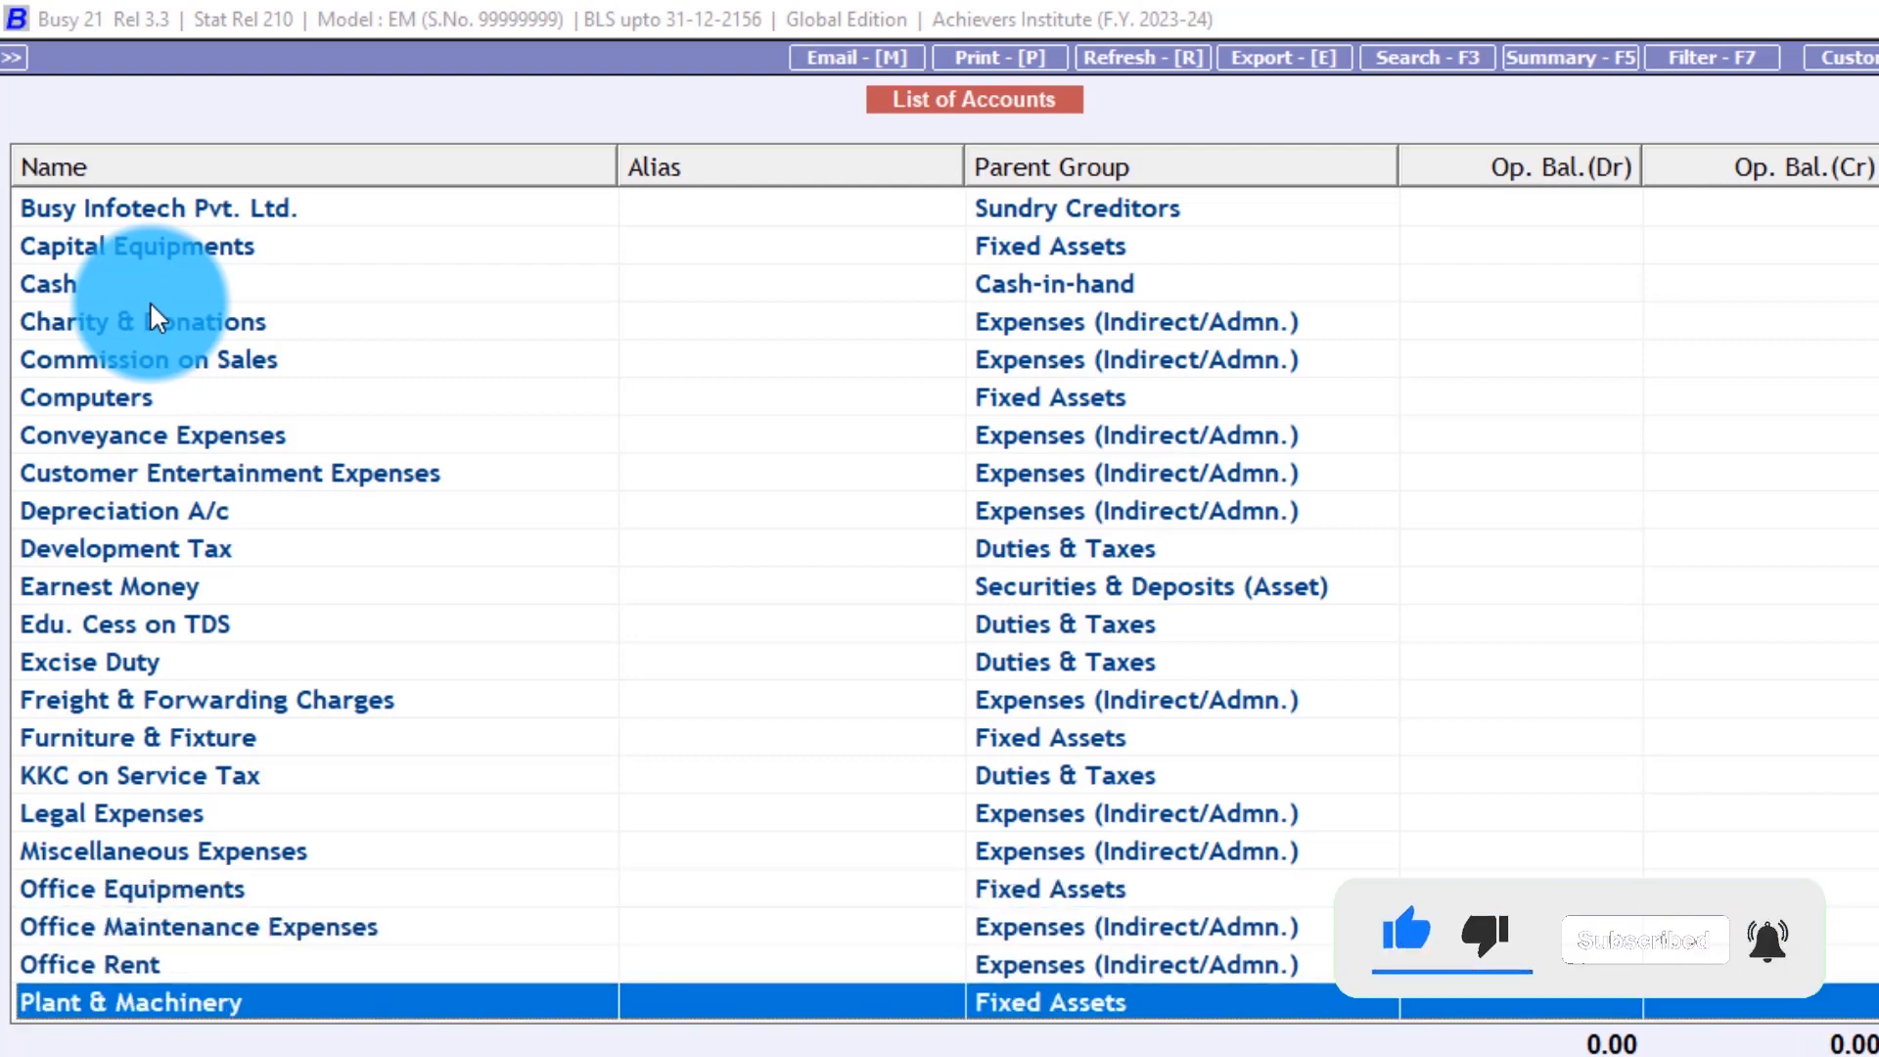
key(Down)
key(Down)
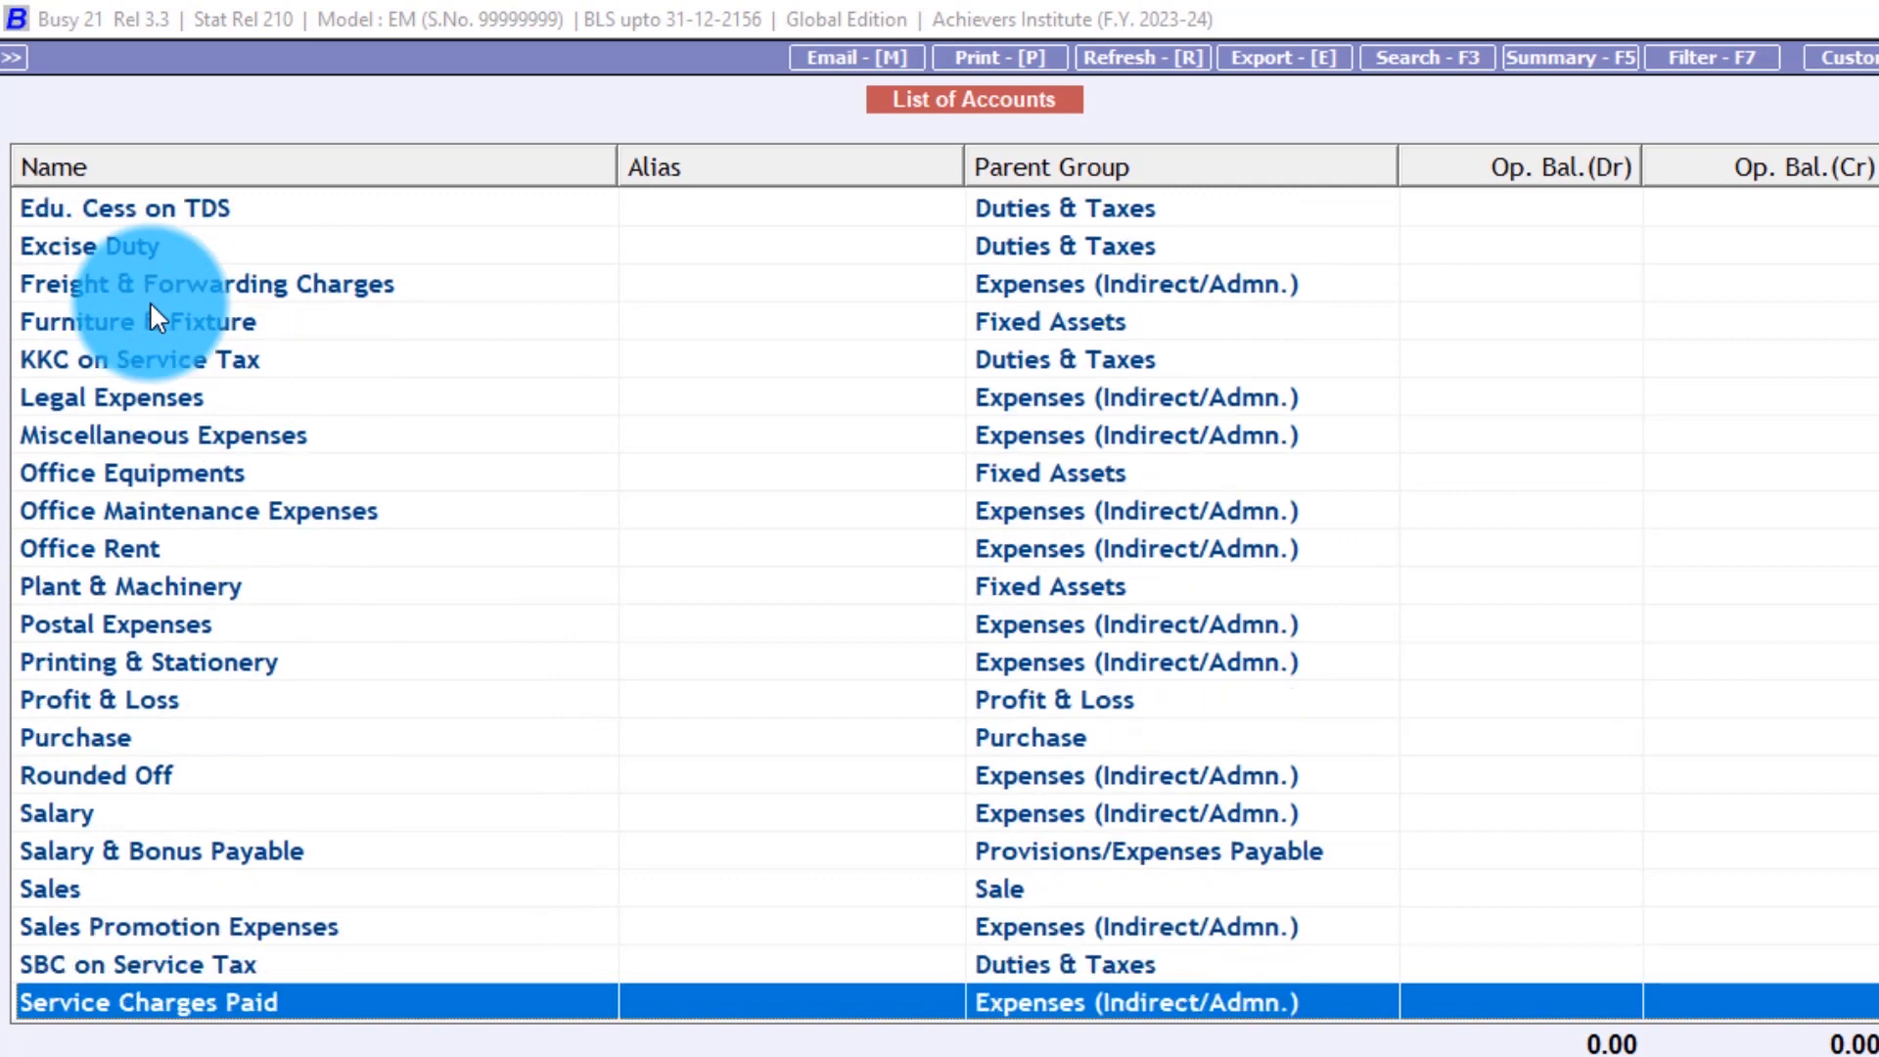
key(Up)
key(Up)
key(Up)
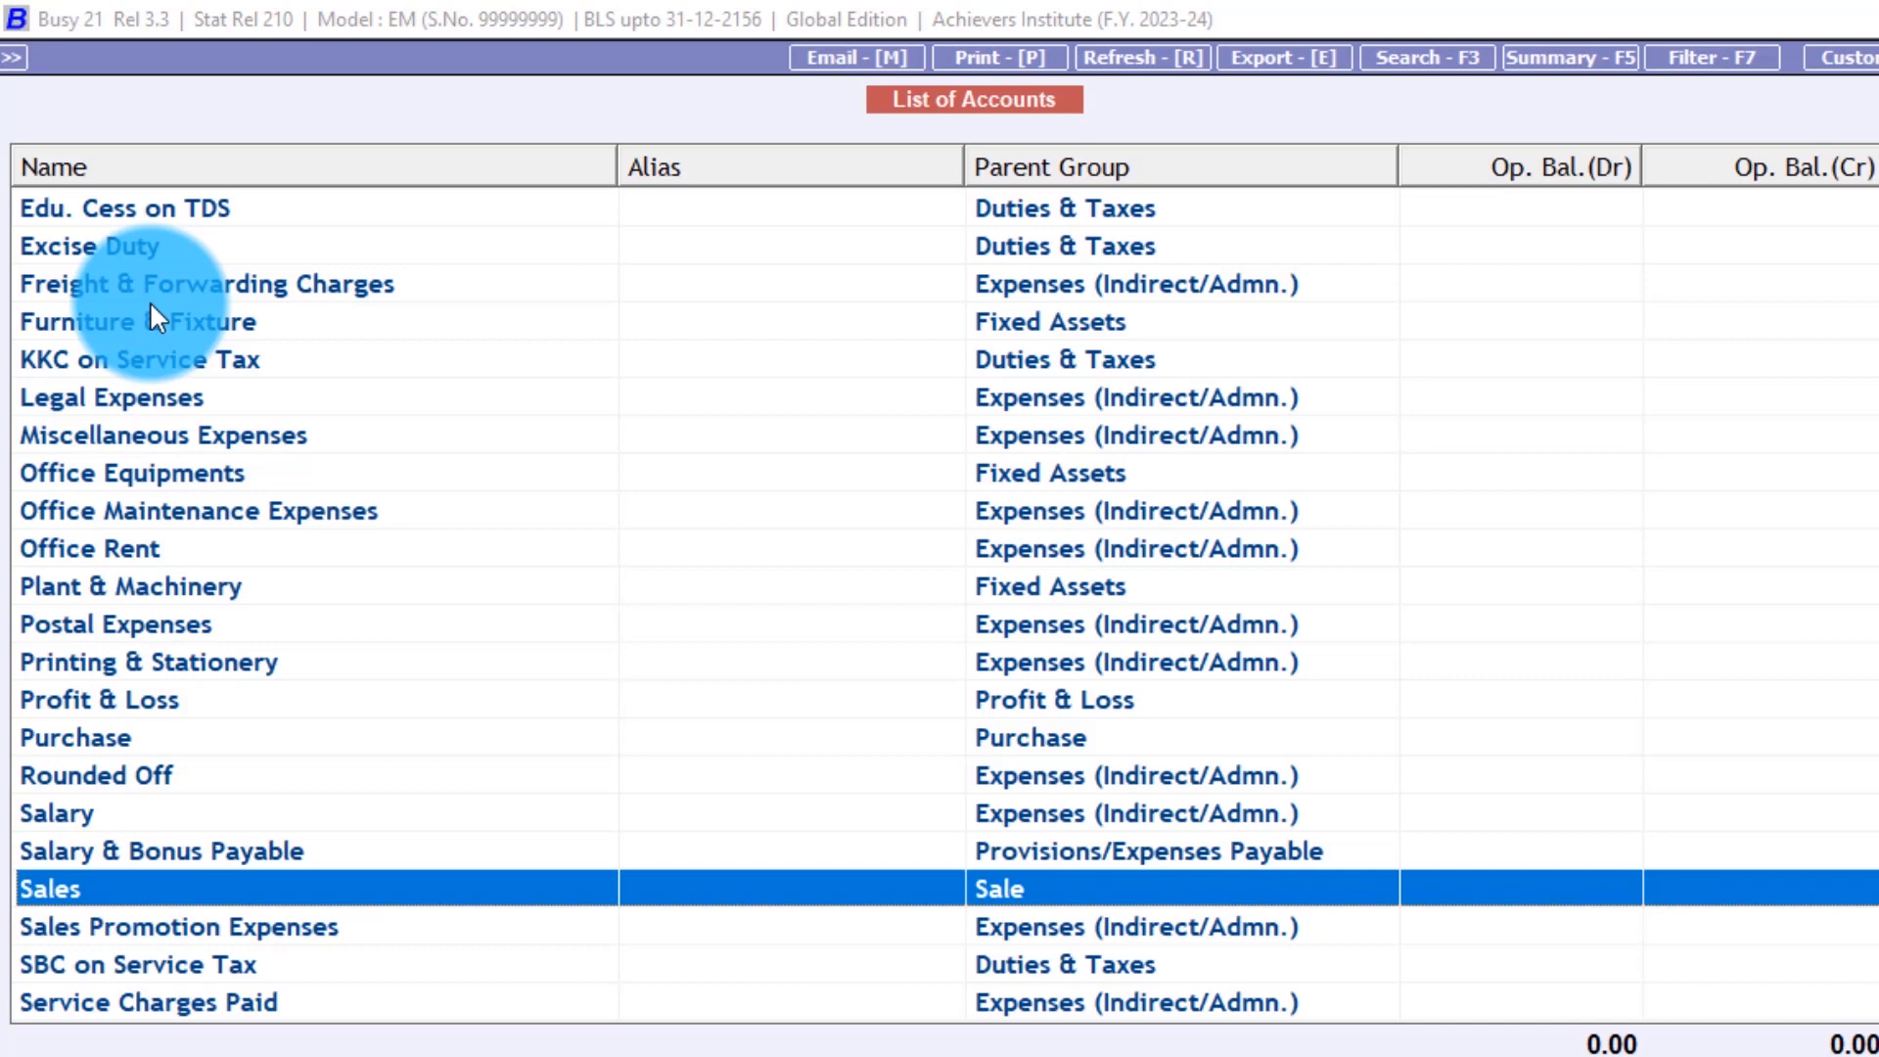
key(Down)
key(Down)
key(Down)
key(Down)
key(Down)
key(Down)
key(Down)
key(Down)
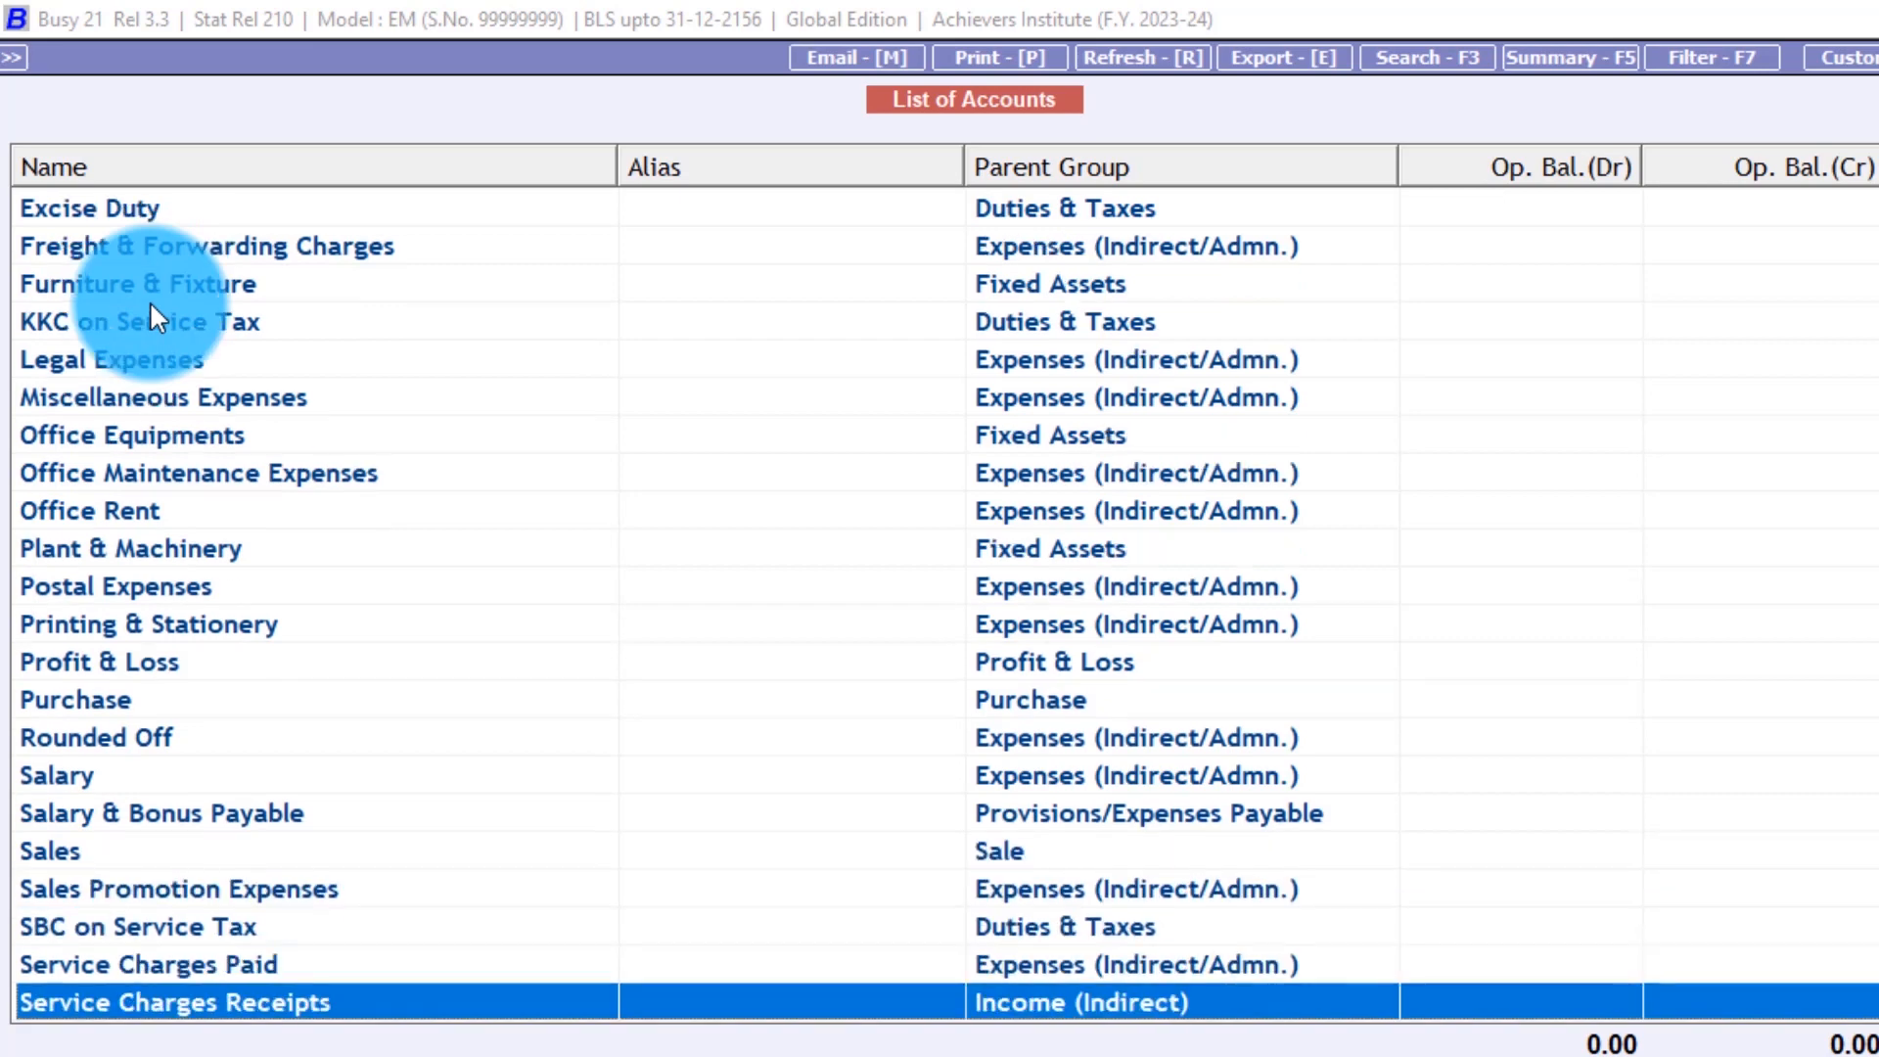
key(Up)
key(Up)
key(Up)
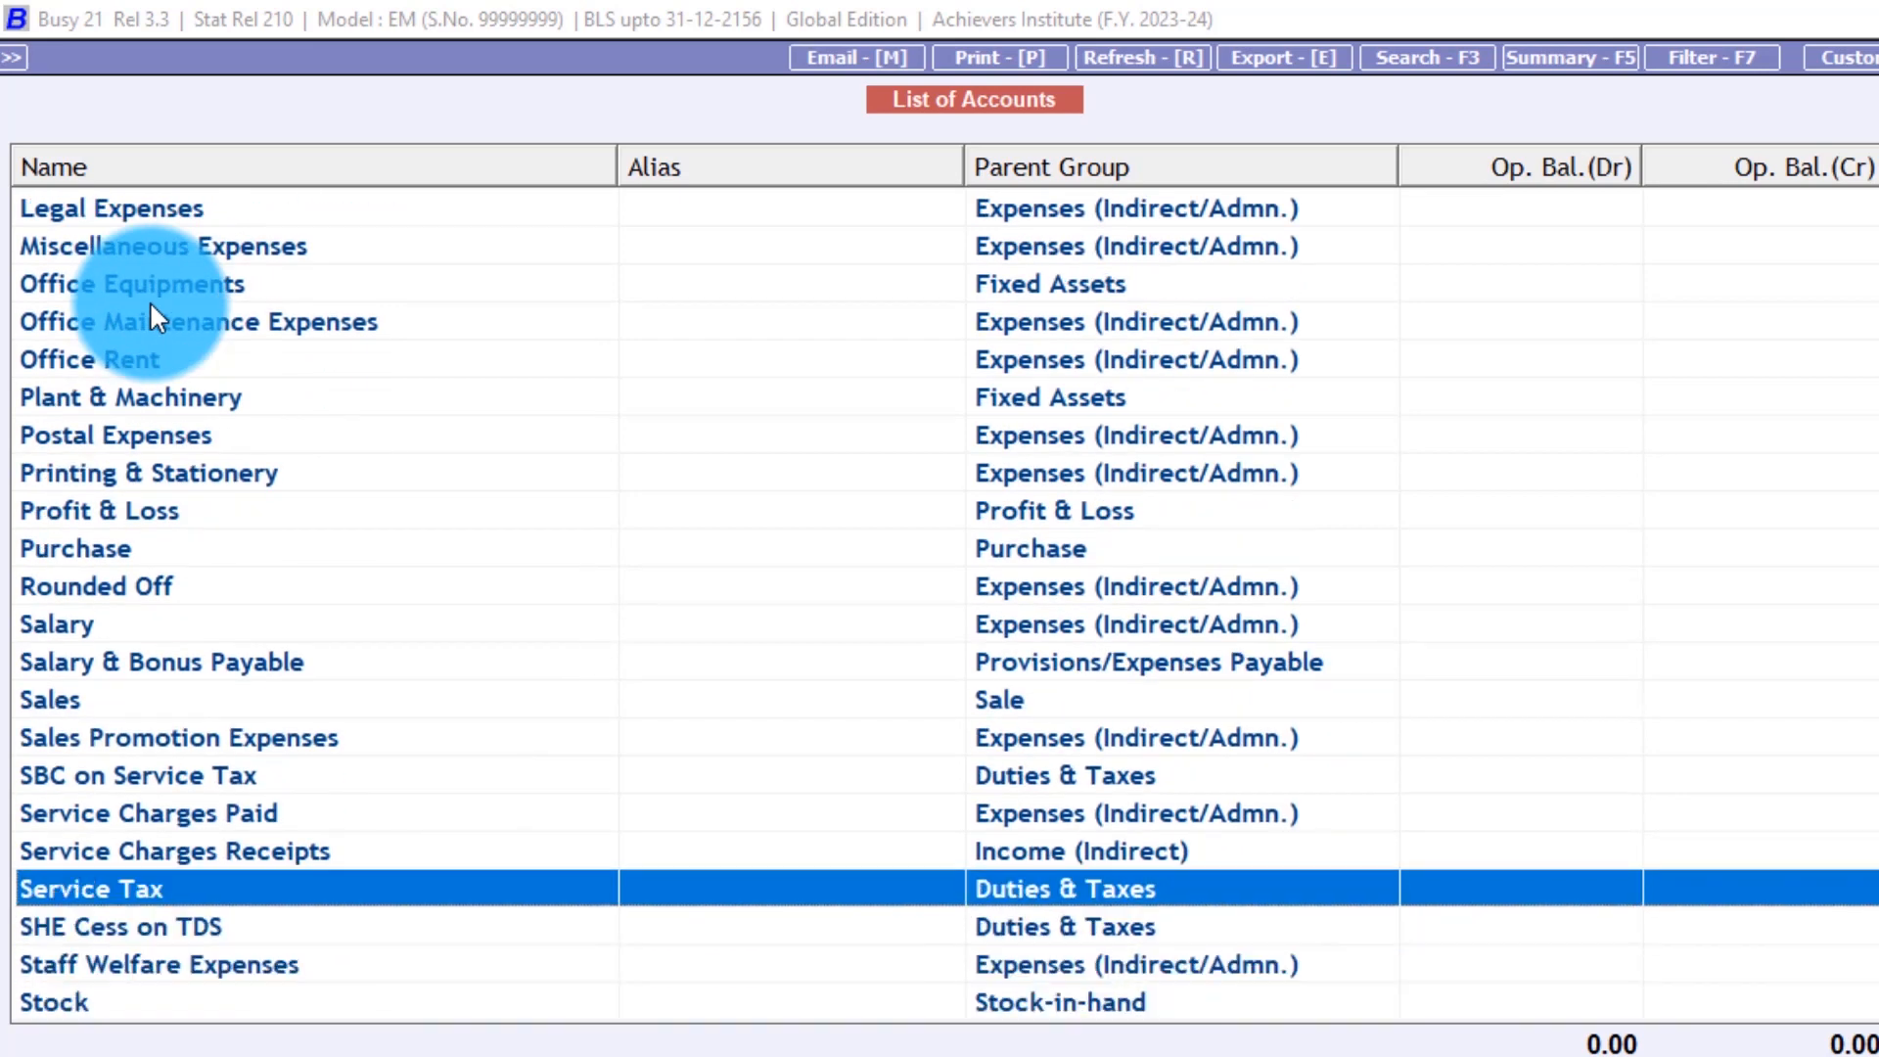
key(Down)
key(Down)
key(Down)
key(Down)
key(Down)
key(Down)
key(Down)
key(Down)
key(Down)
key(Down)
key(Down)
key(Down)
key(Down)
key(Down)
key(Down)
key(Down)
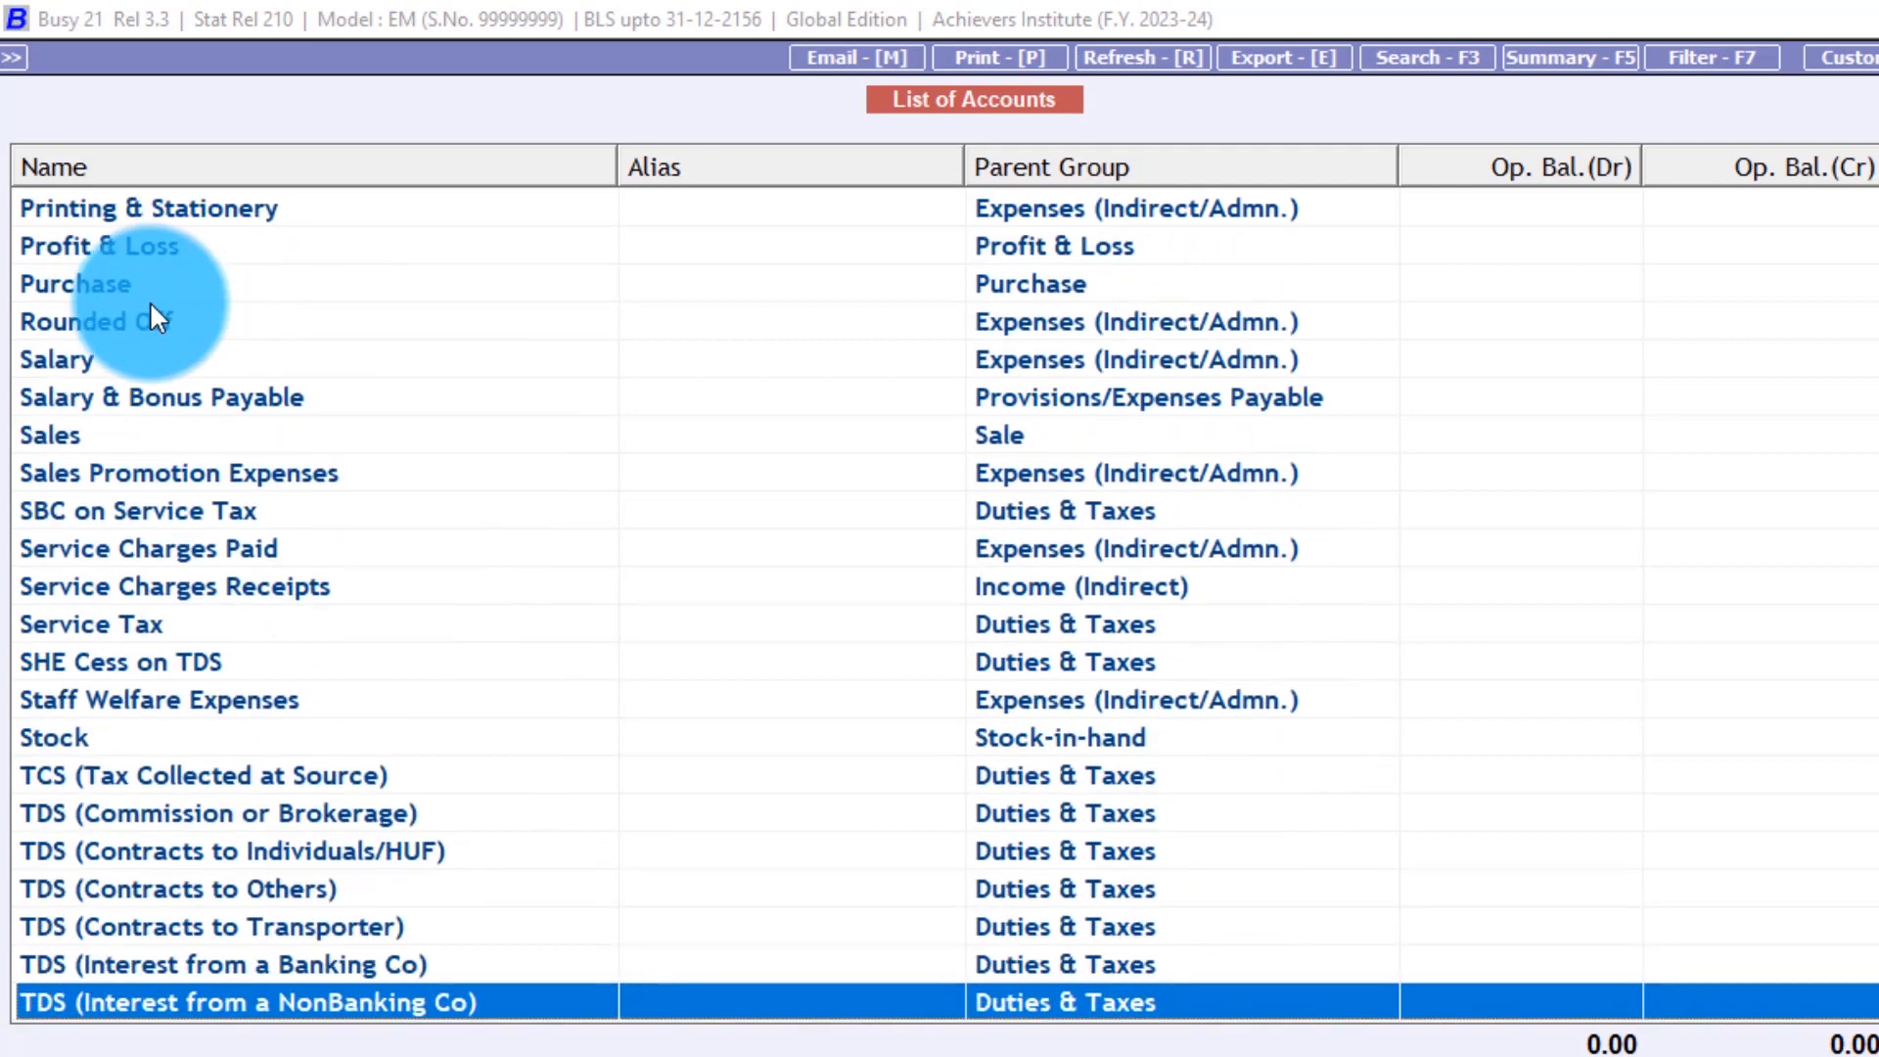
key(Down)
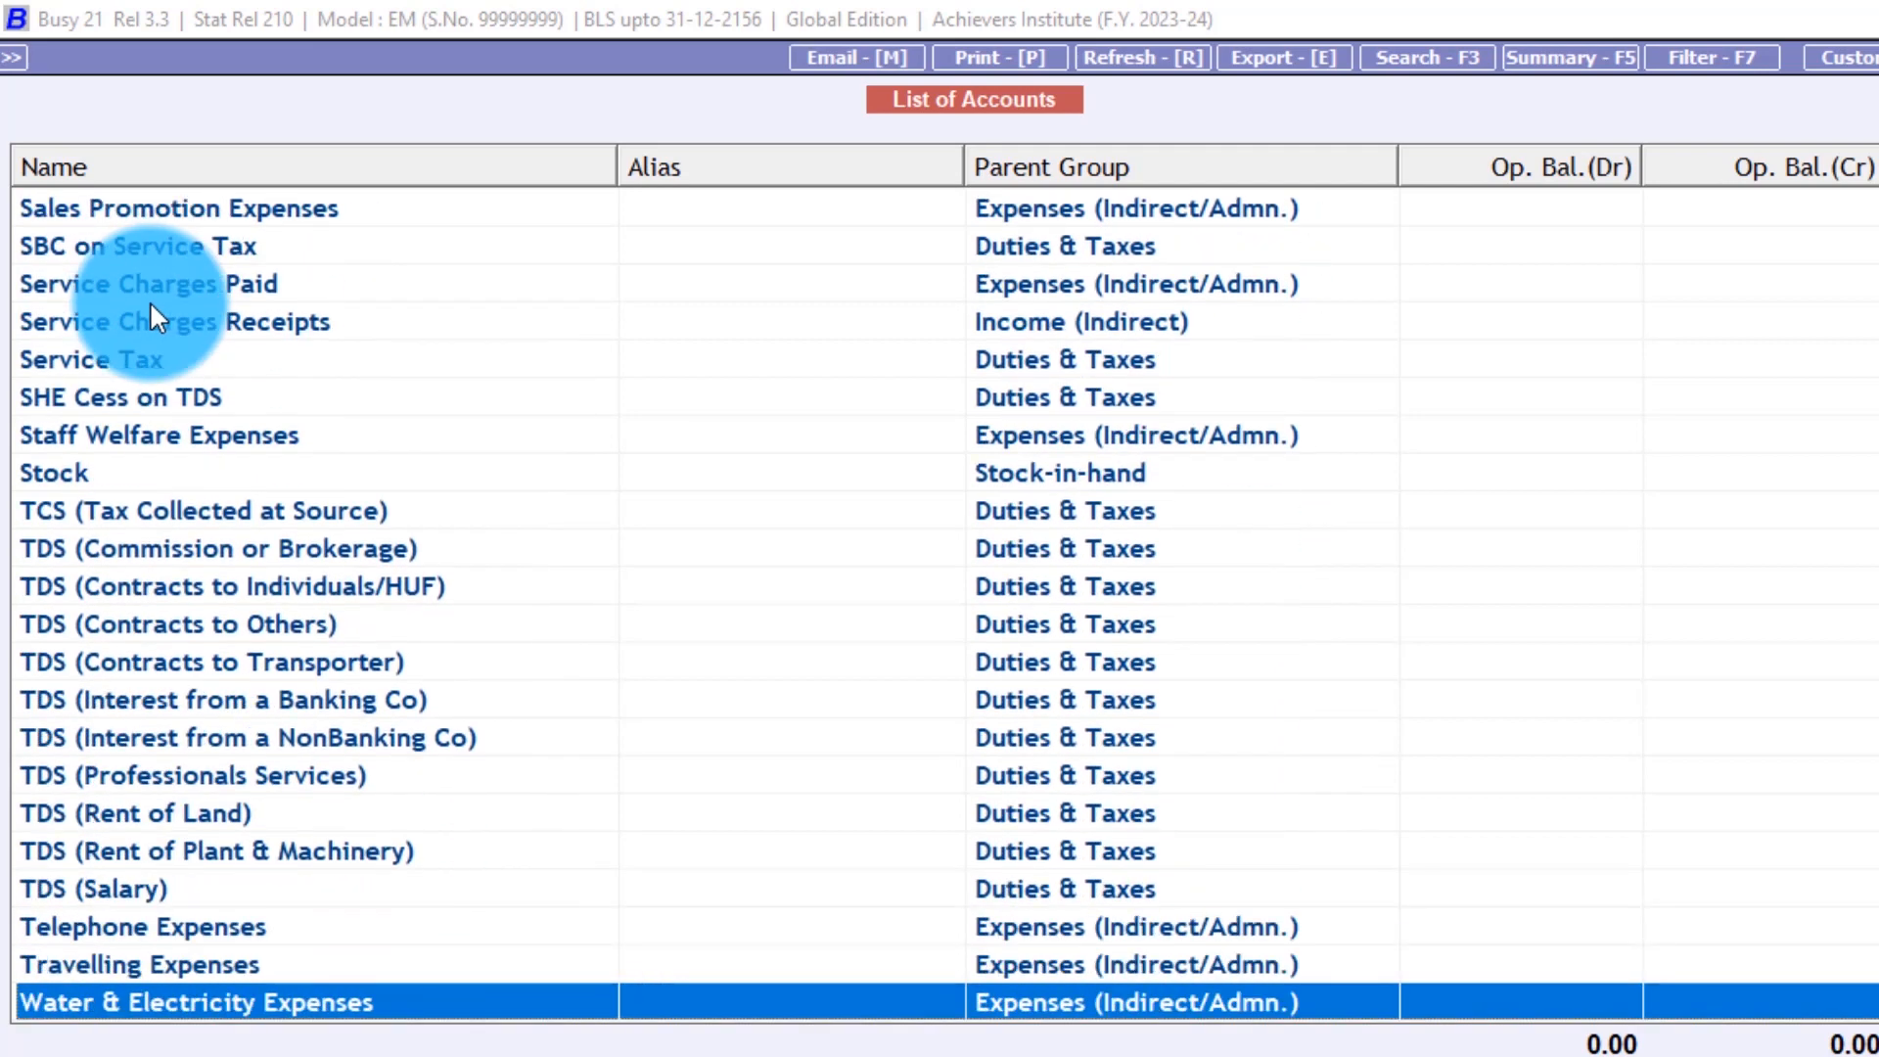
key(Up)
key(Up)
key(Up)
key(Up)
key(Up)
key(Up)
key(Up)
key(Up)
key(Up)
key(Up)
key(Up)
key(Up)
key(Up)
key(Up)
key(Up)
key(Up)
key(Up)
key(Up)
key(Up)
key(Up)
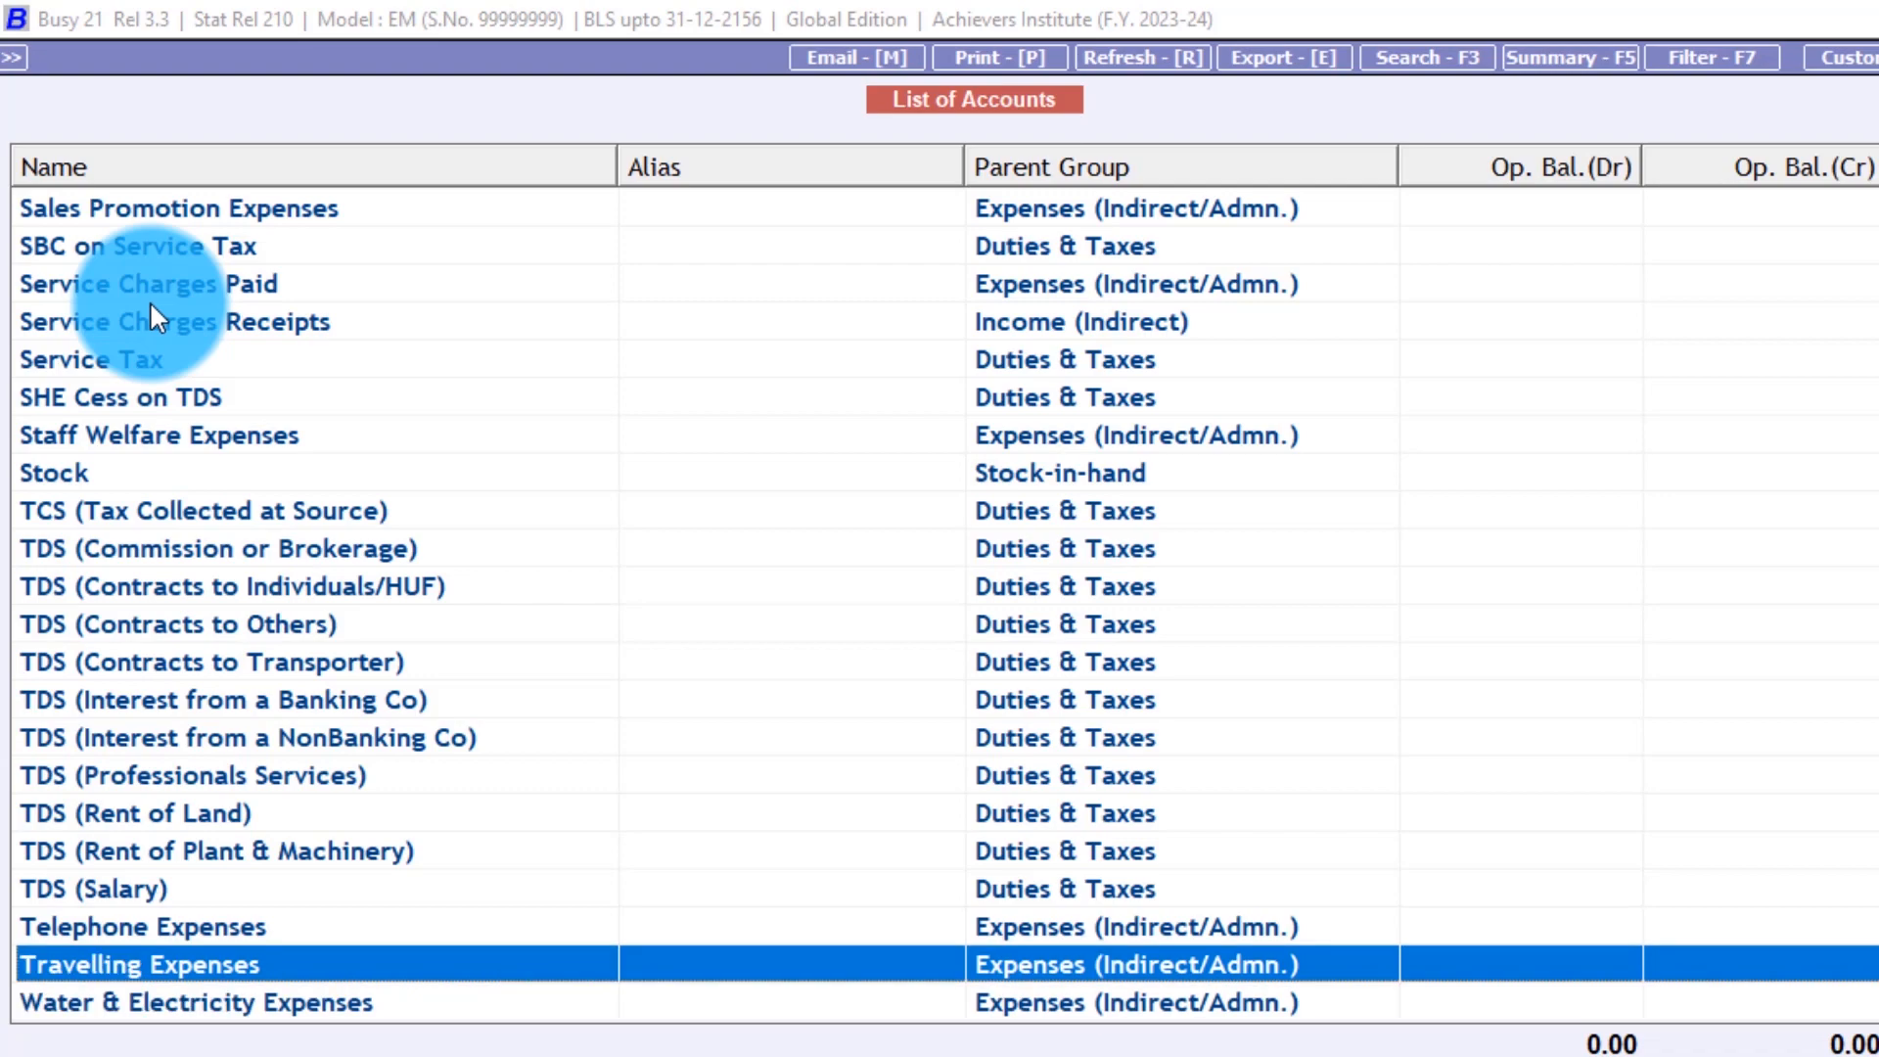
key(Up)
key(Up)
key(Up)
key(Up)
key(Up)
key(Up)
key(Up)
key(Up)
key(Up)
key(Up)
key(Up)
key(Up)
key(Up)
key(Up)
key(Up)
key(Up)
key(Up)
key(Up)
key(Up)
key(Up)
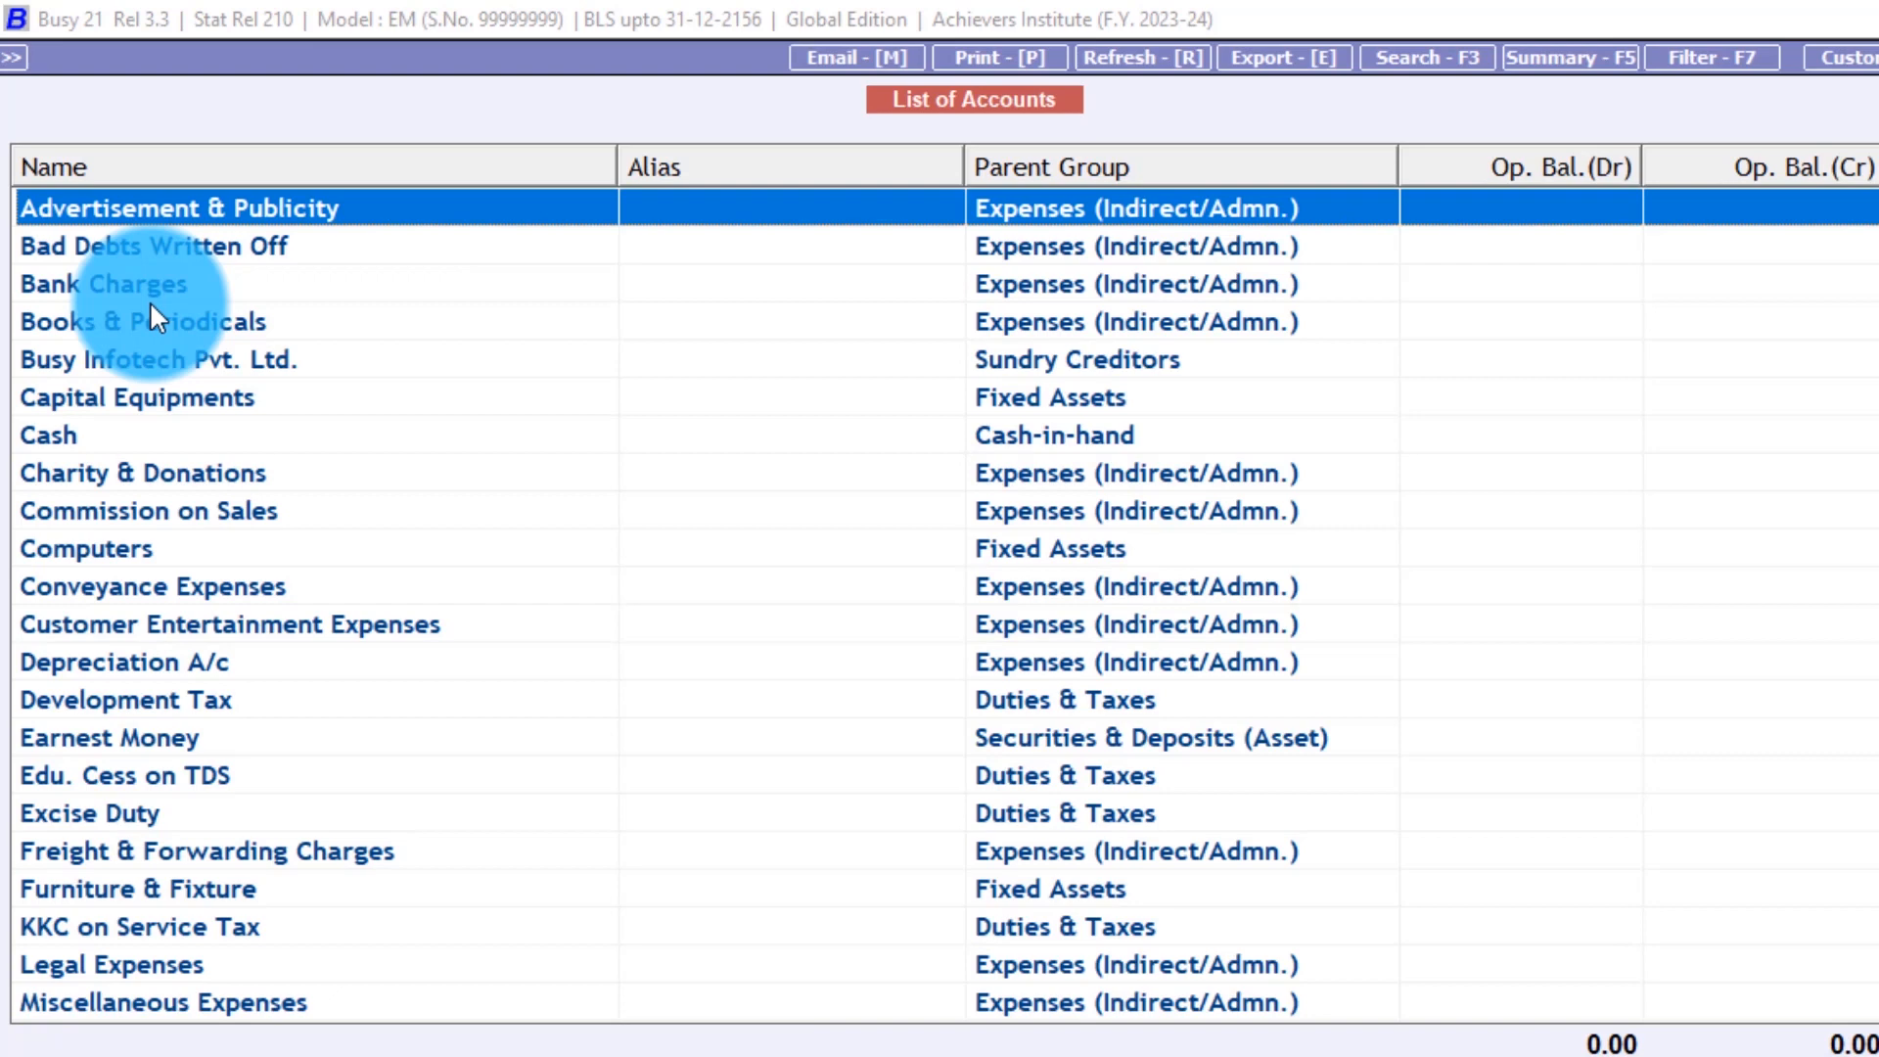
key(Down)
key(Down)
key(Down)
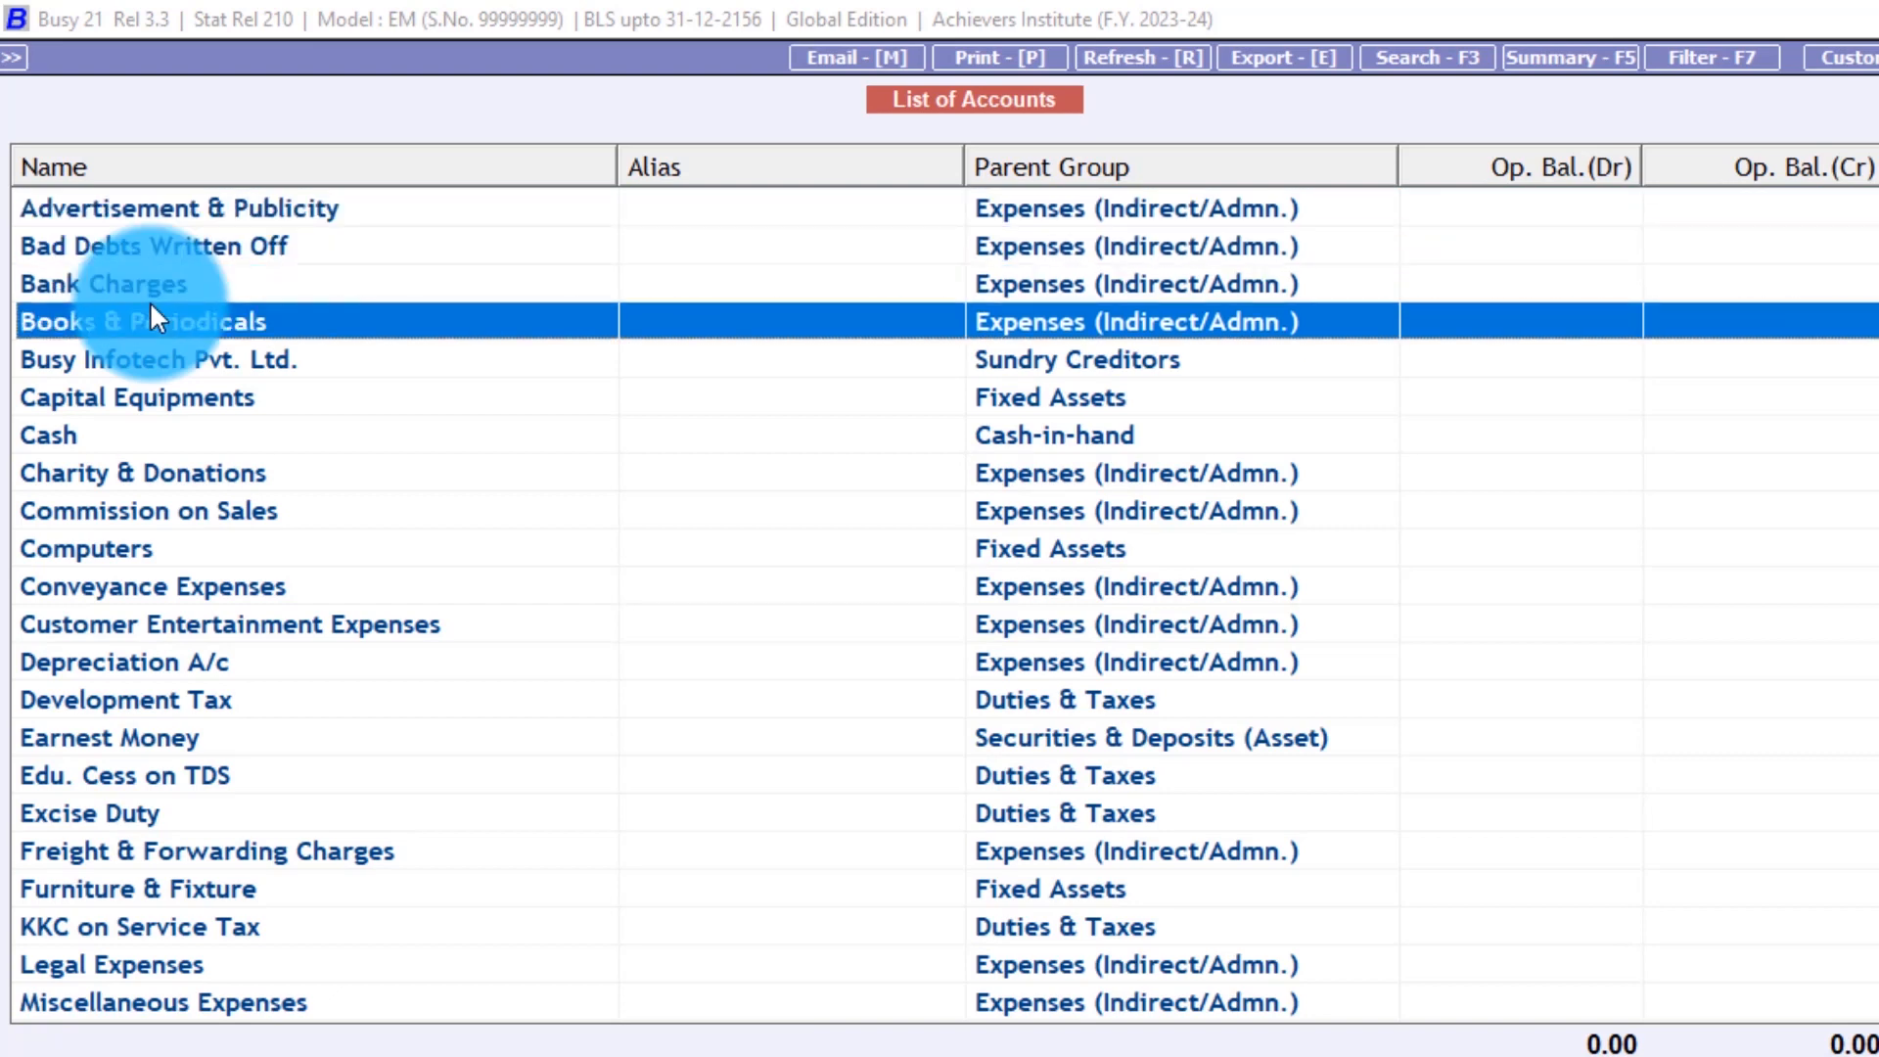
key(Escape)
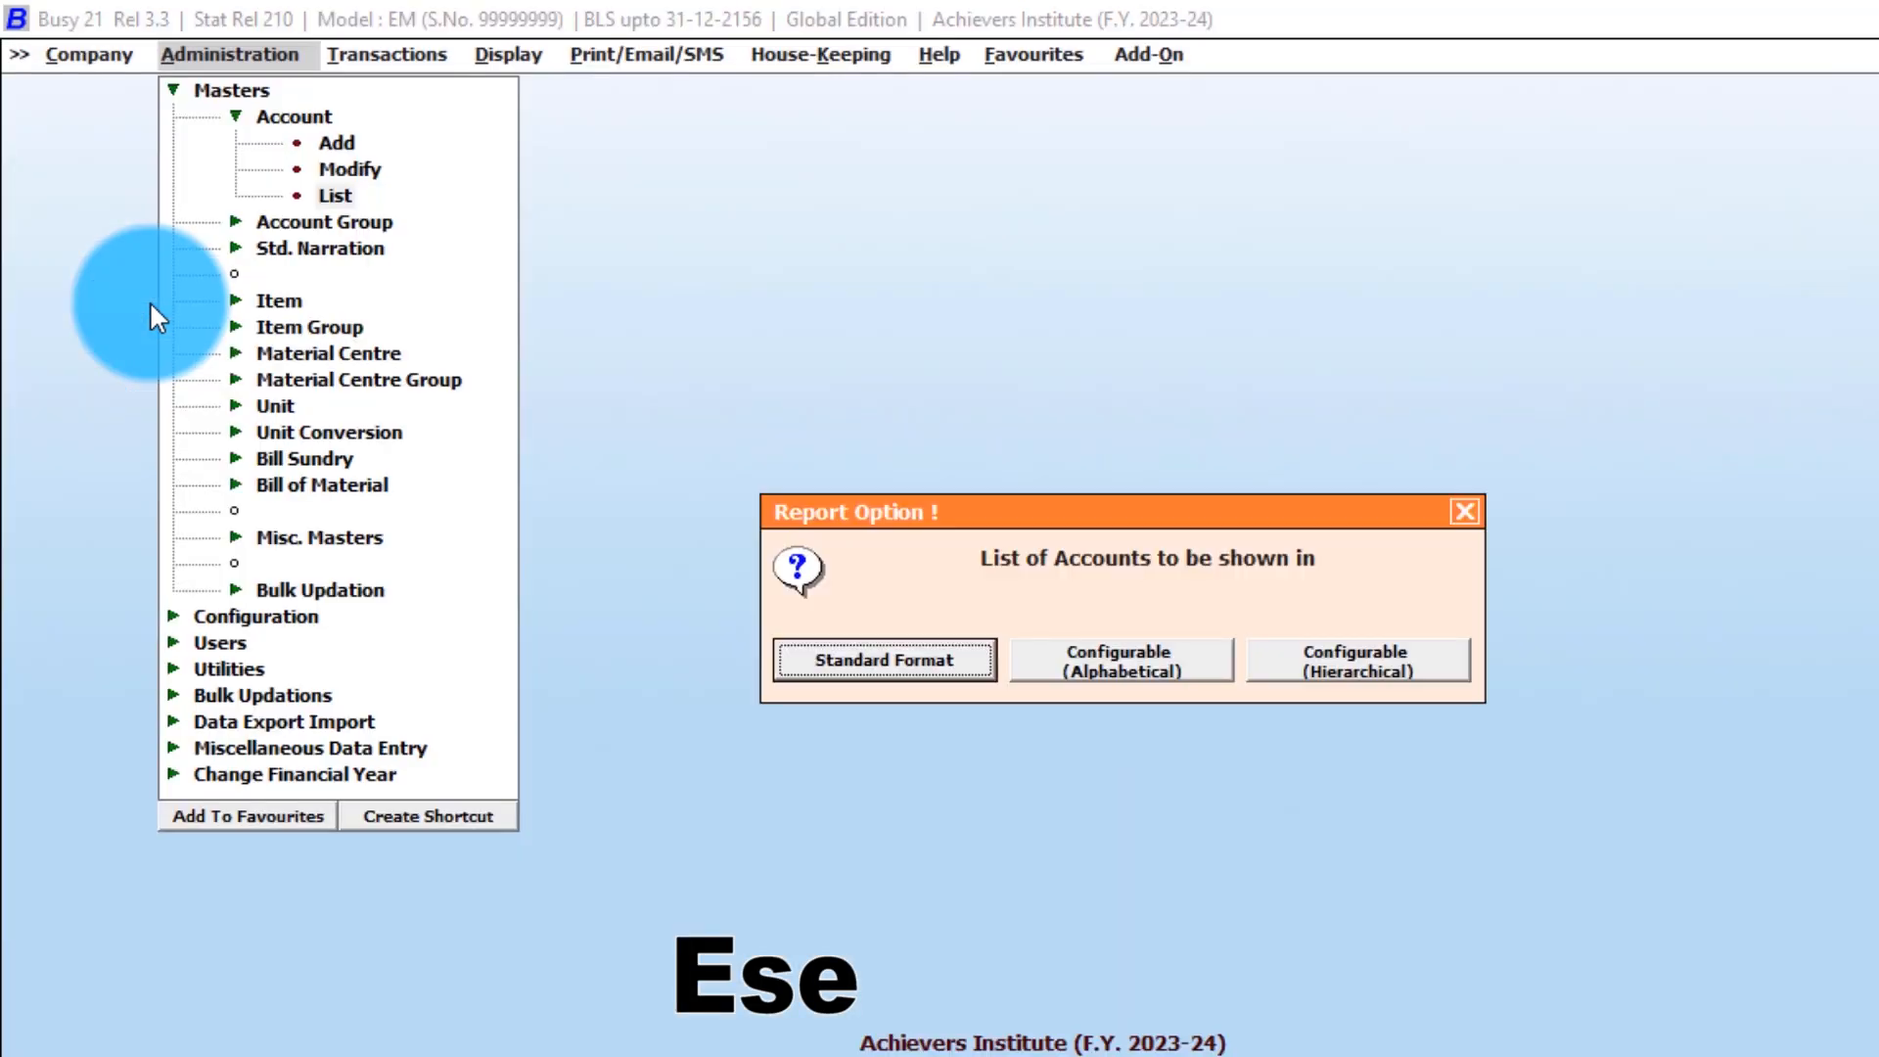
- Dismiss the format prompt and open Account > Add for a new ledger account
key(Escape)
key(Escape)
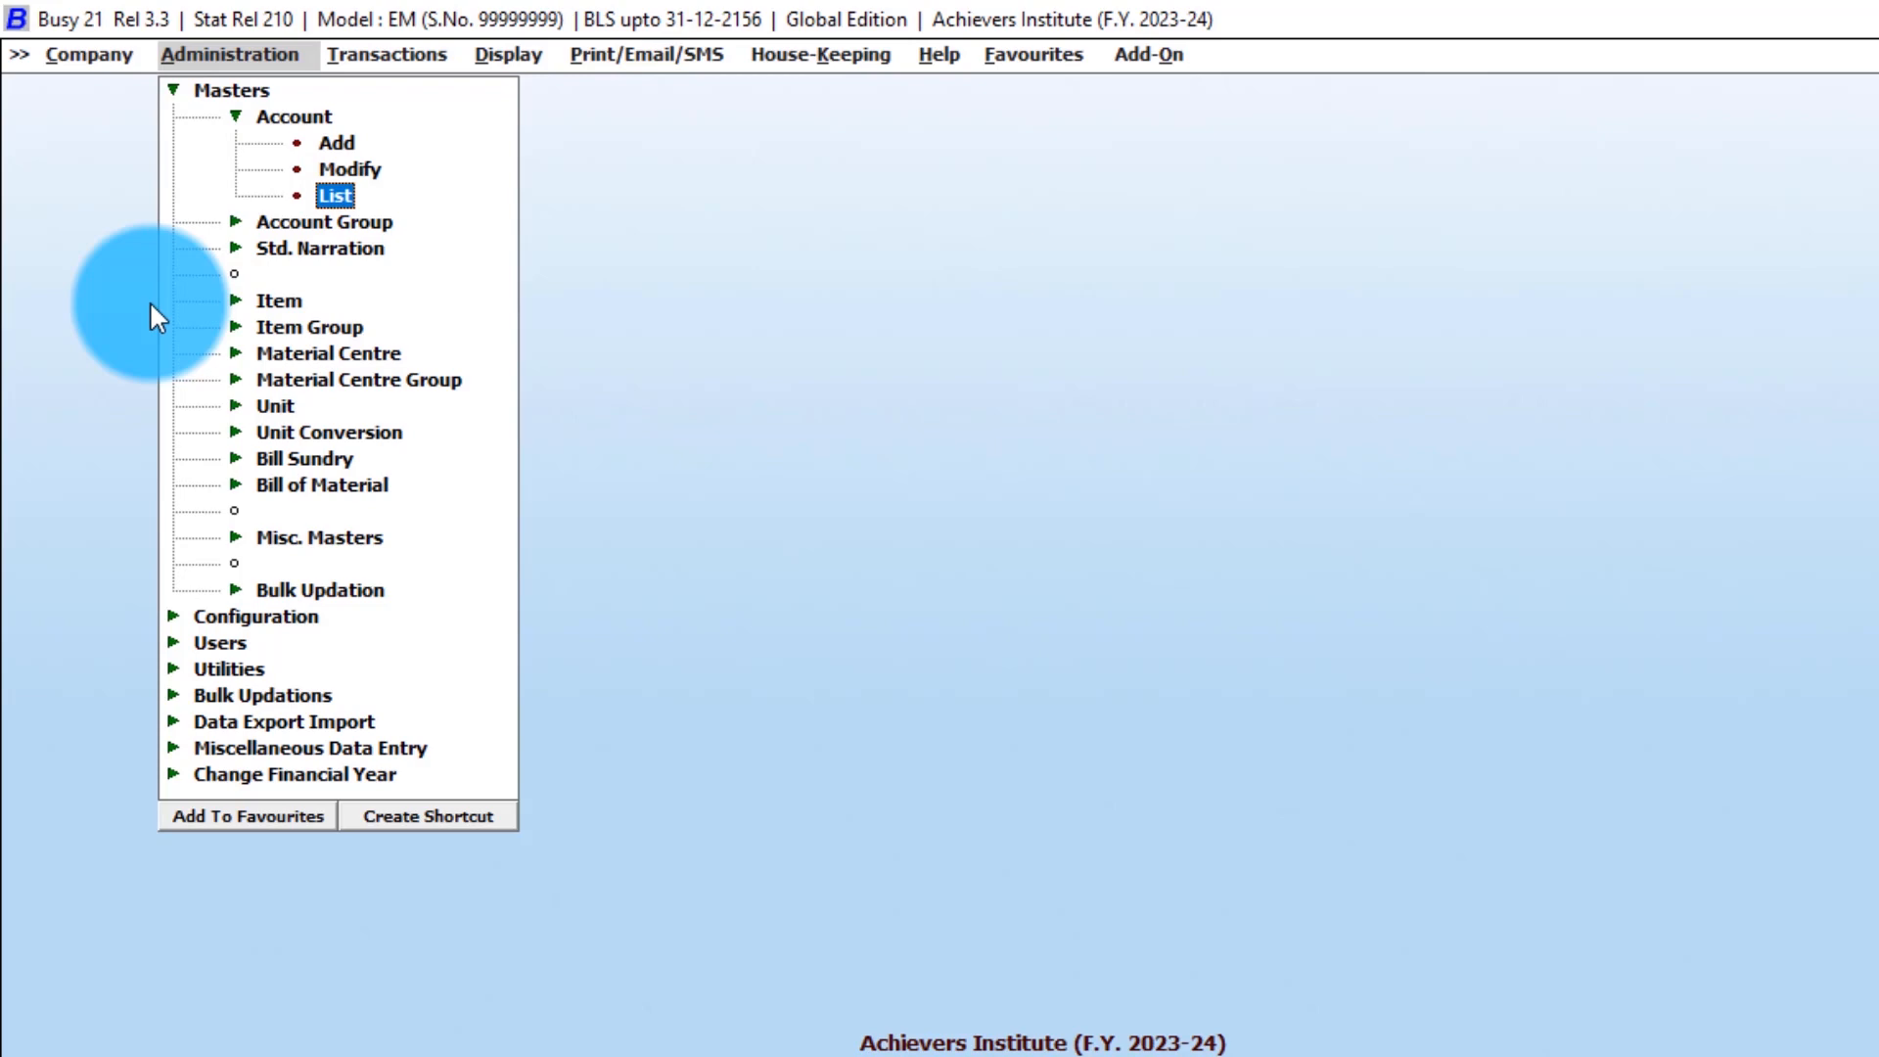
key(Up)
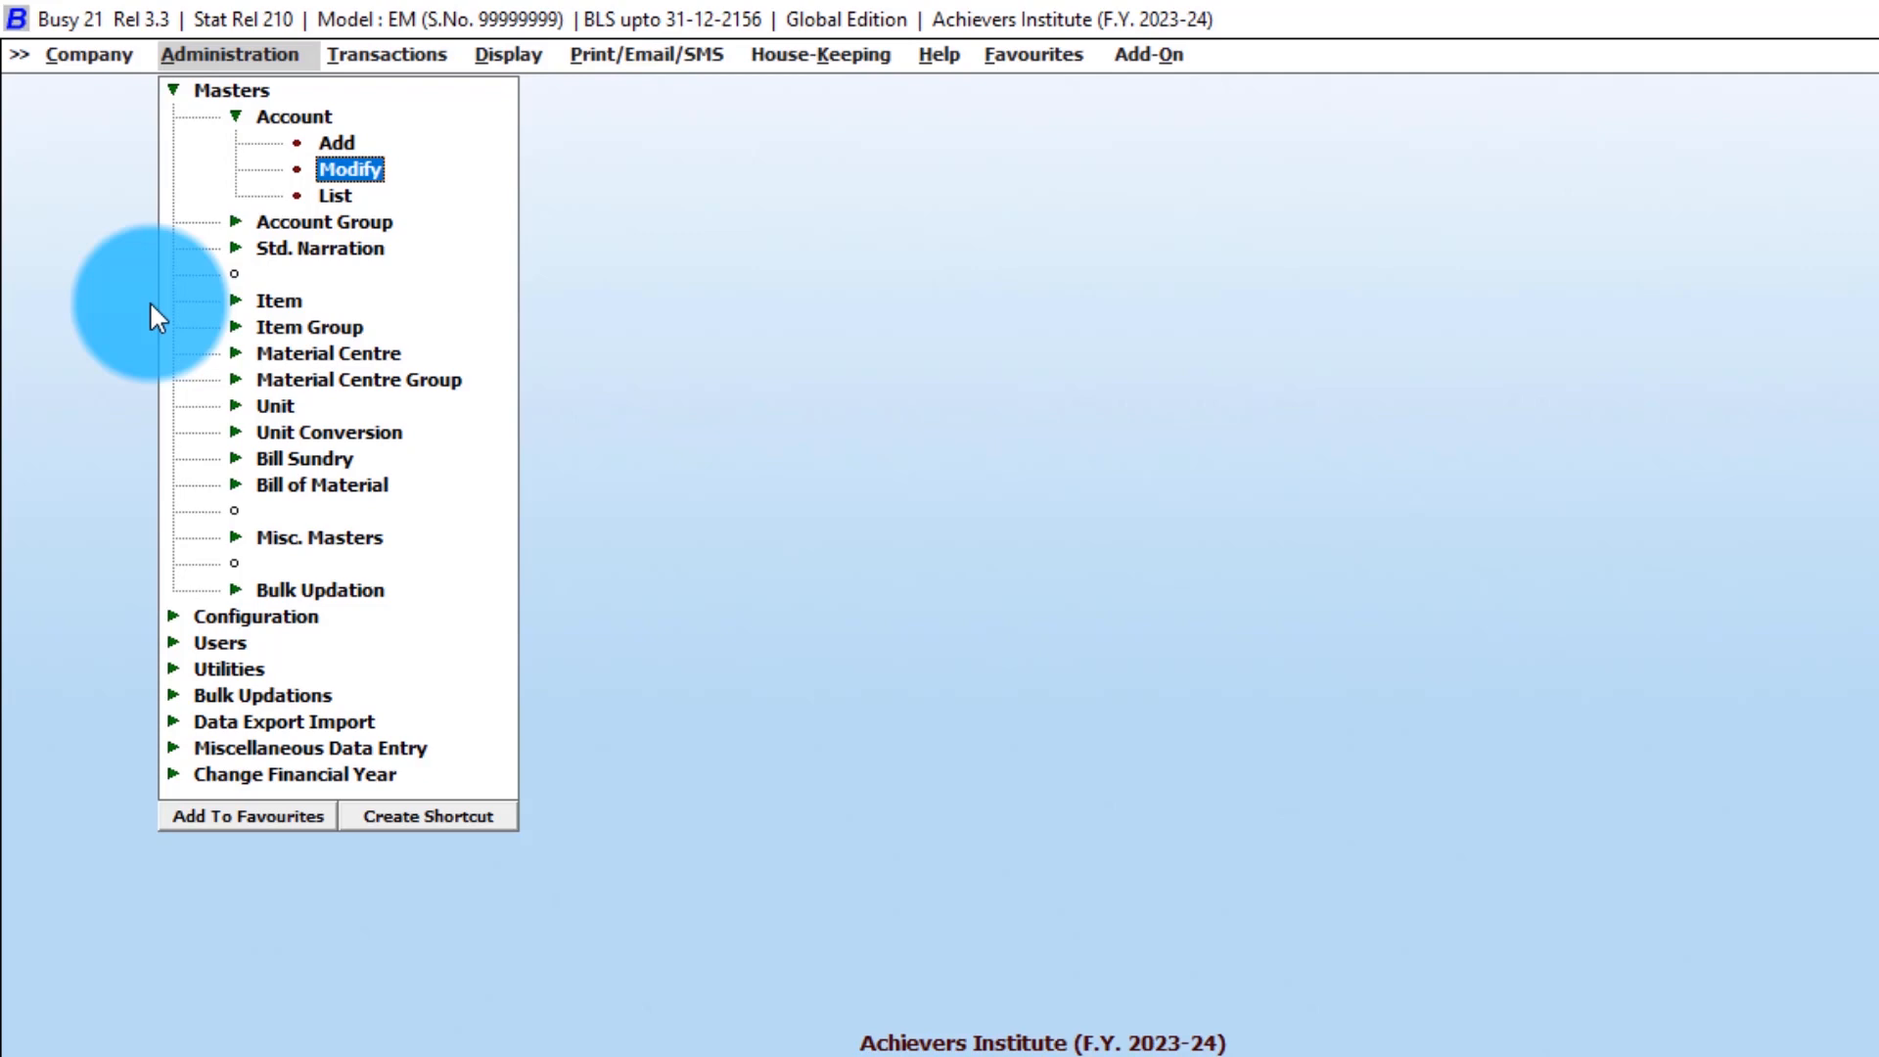
key(Up)
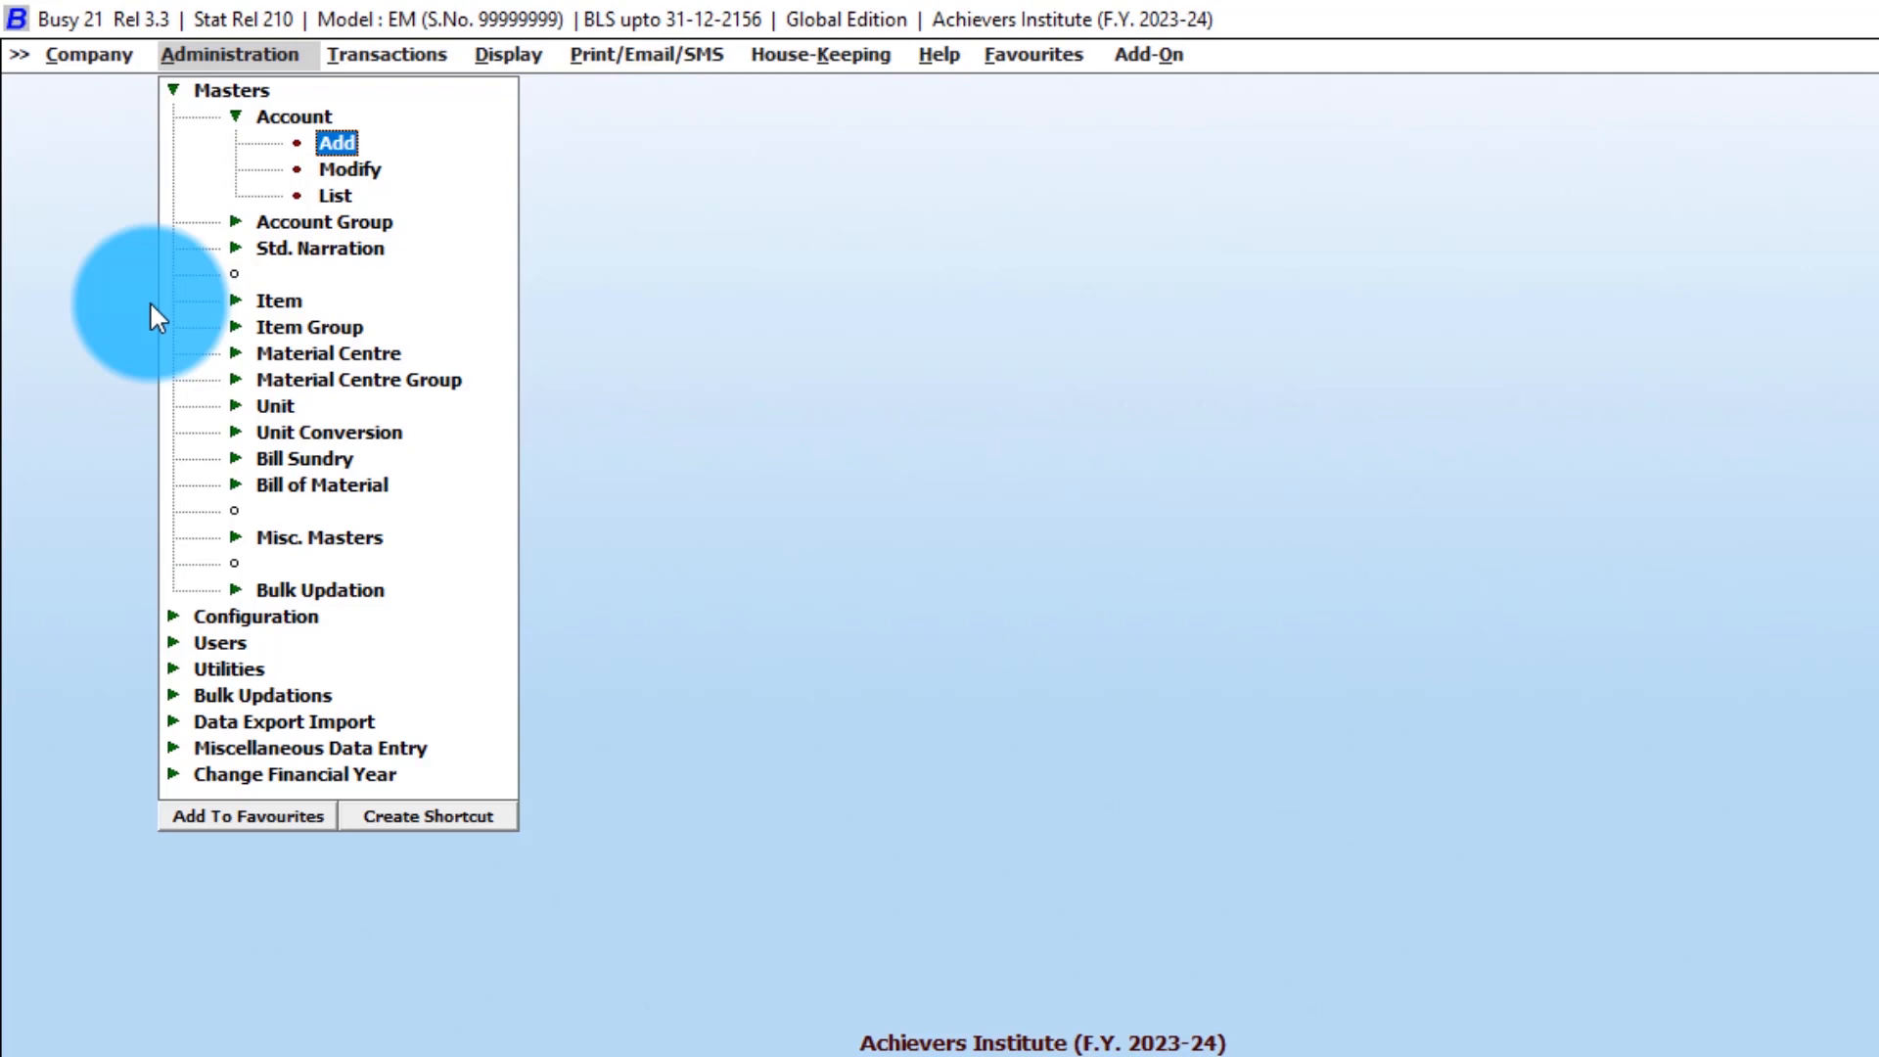
key(Return)
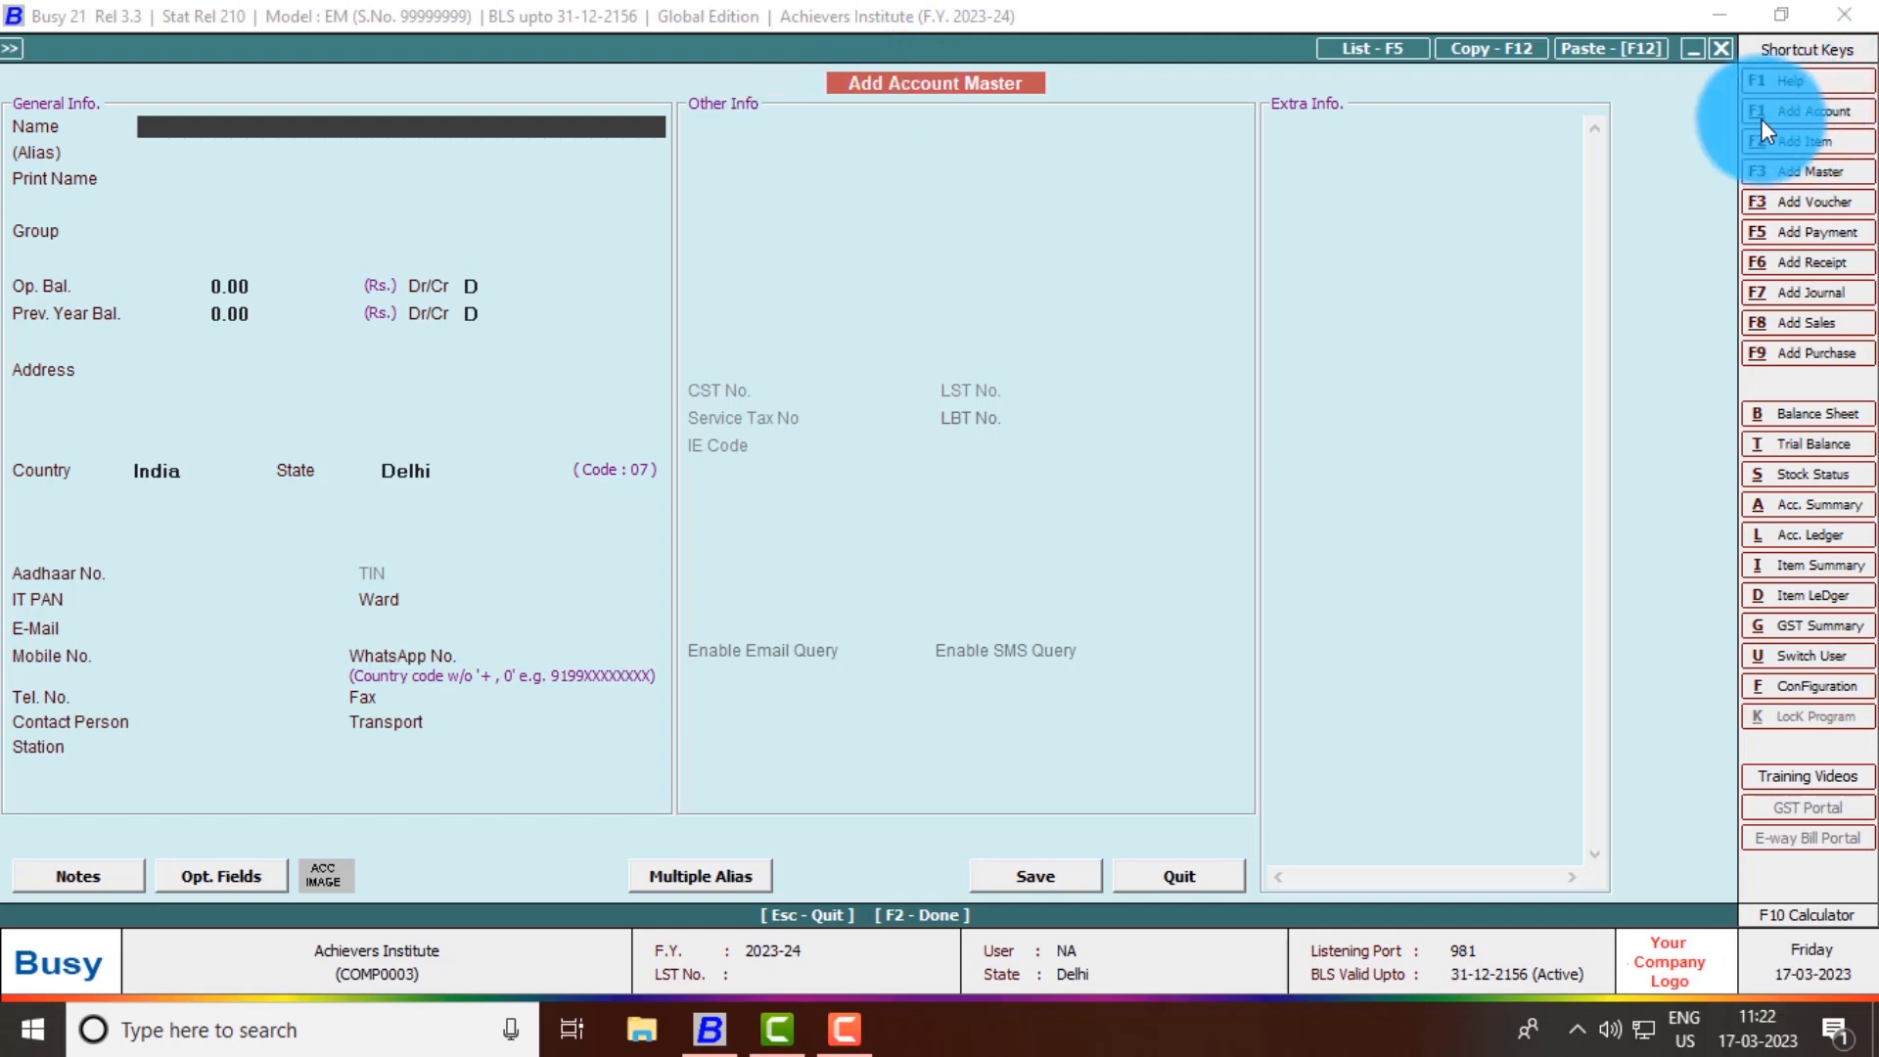
- Enter the customer's name as the account name and set its group to Sundry Debtors
key(alt+F1)
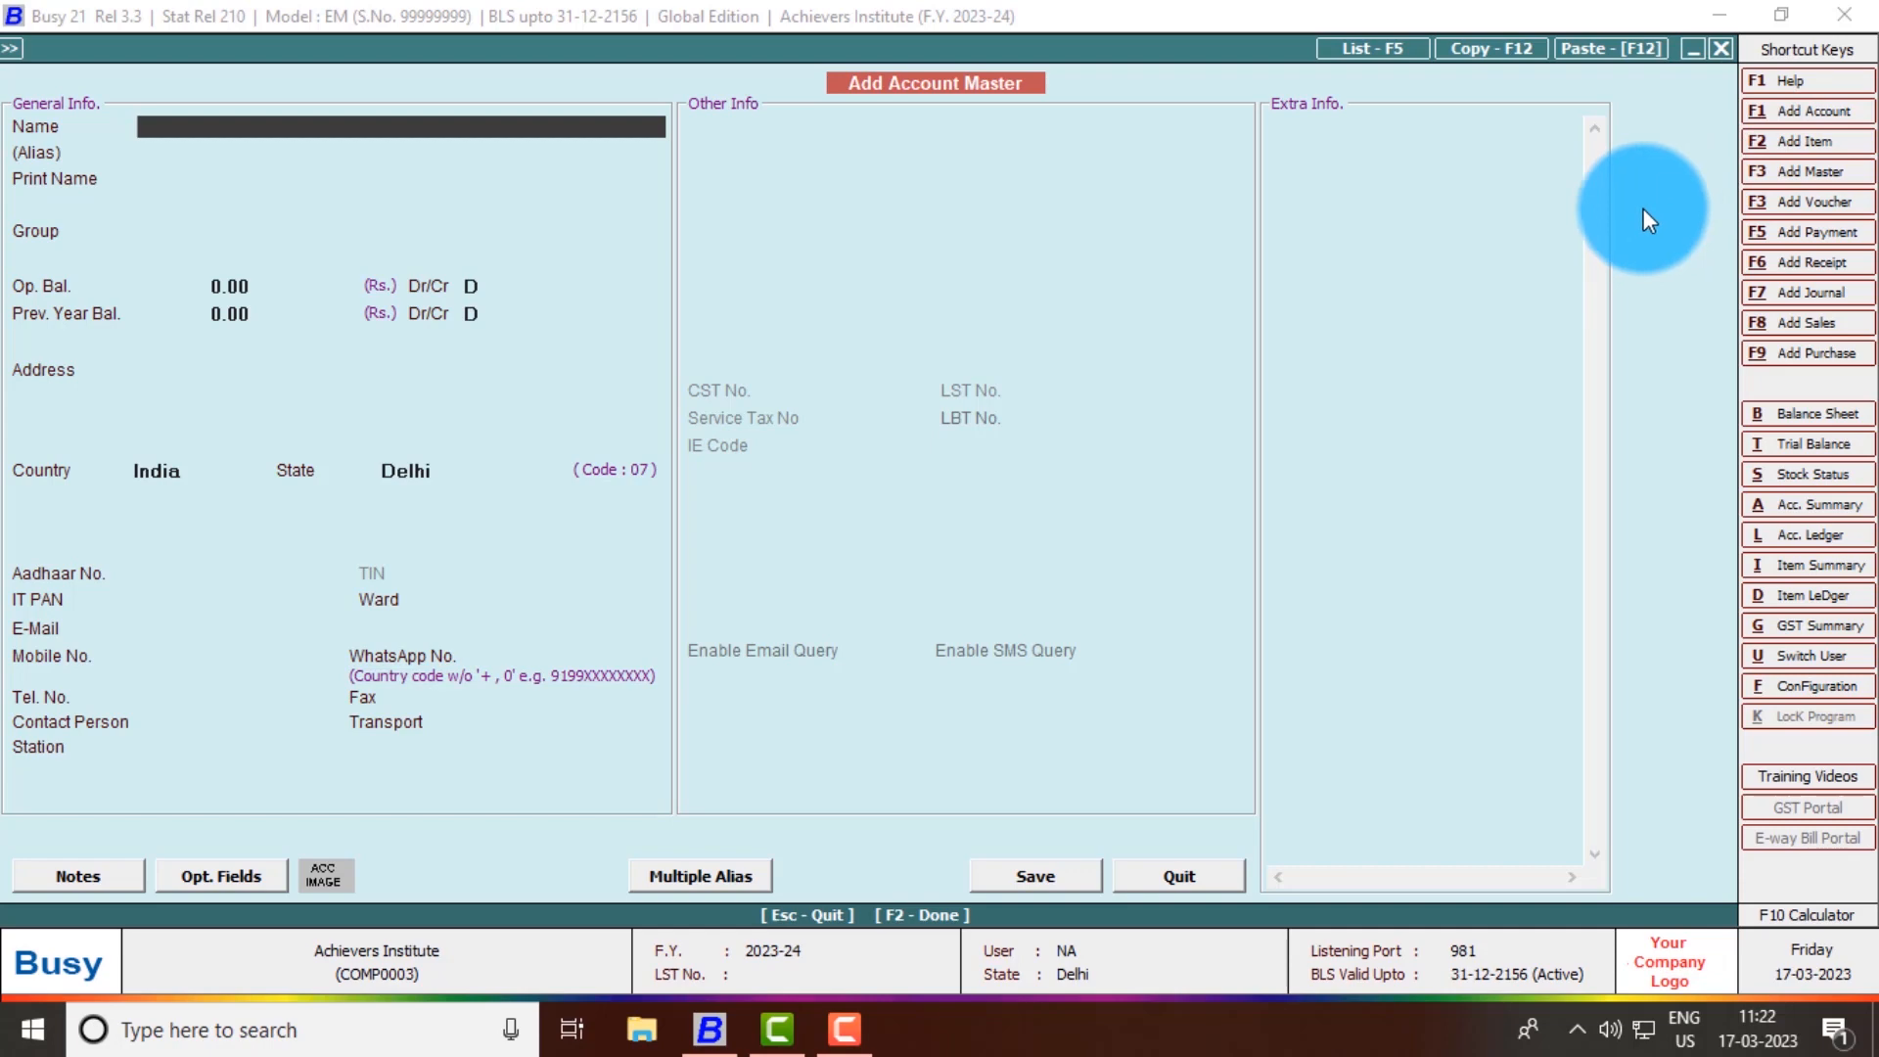
text(Rohit A/C)
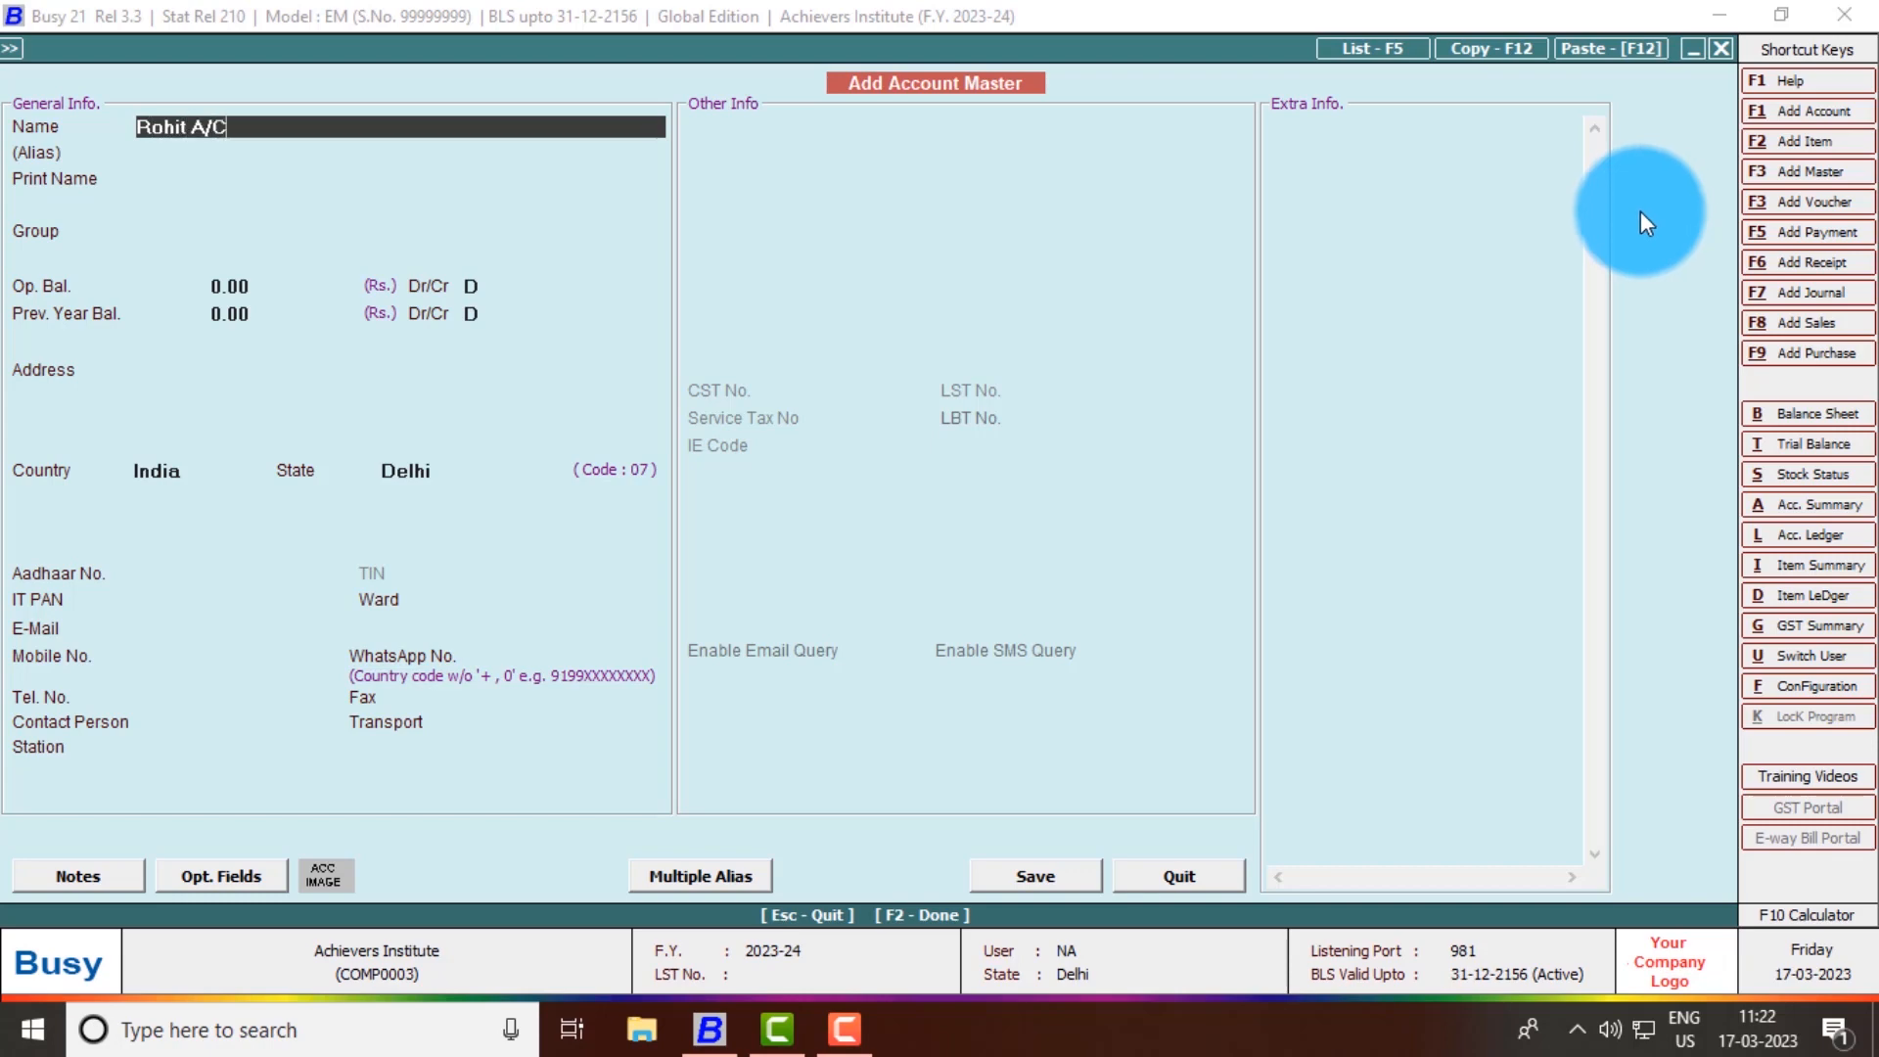
key(Return)
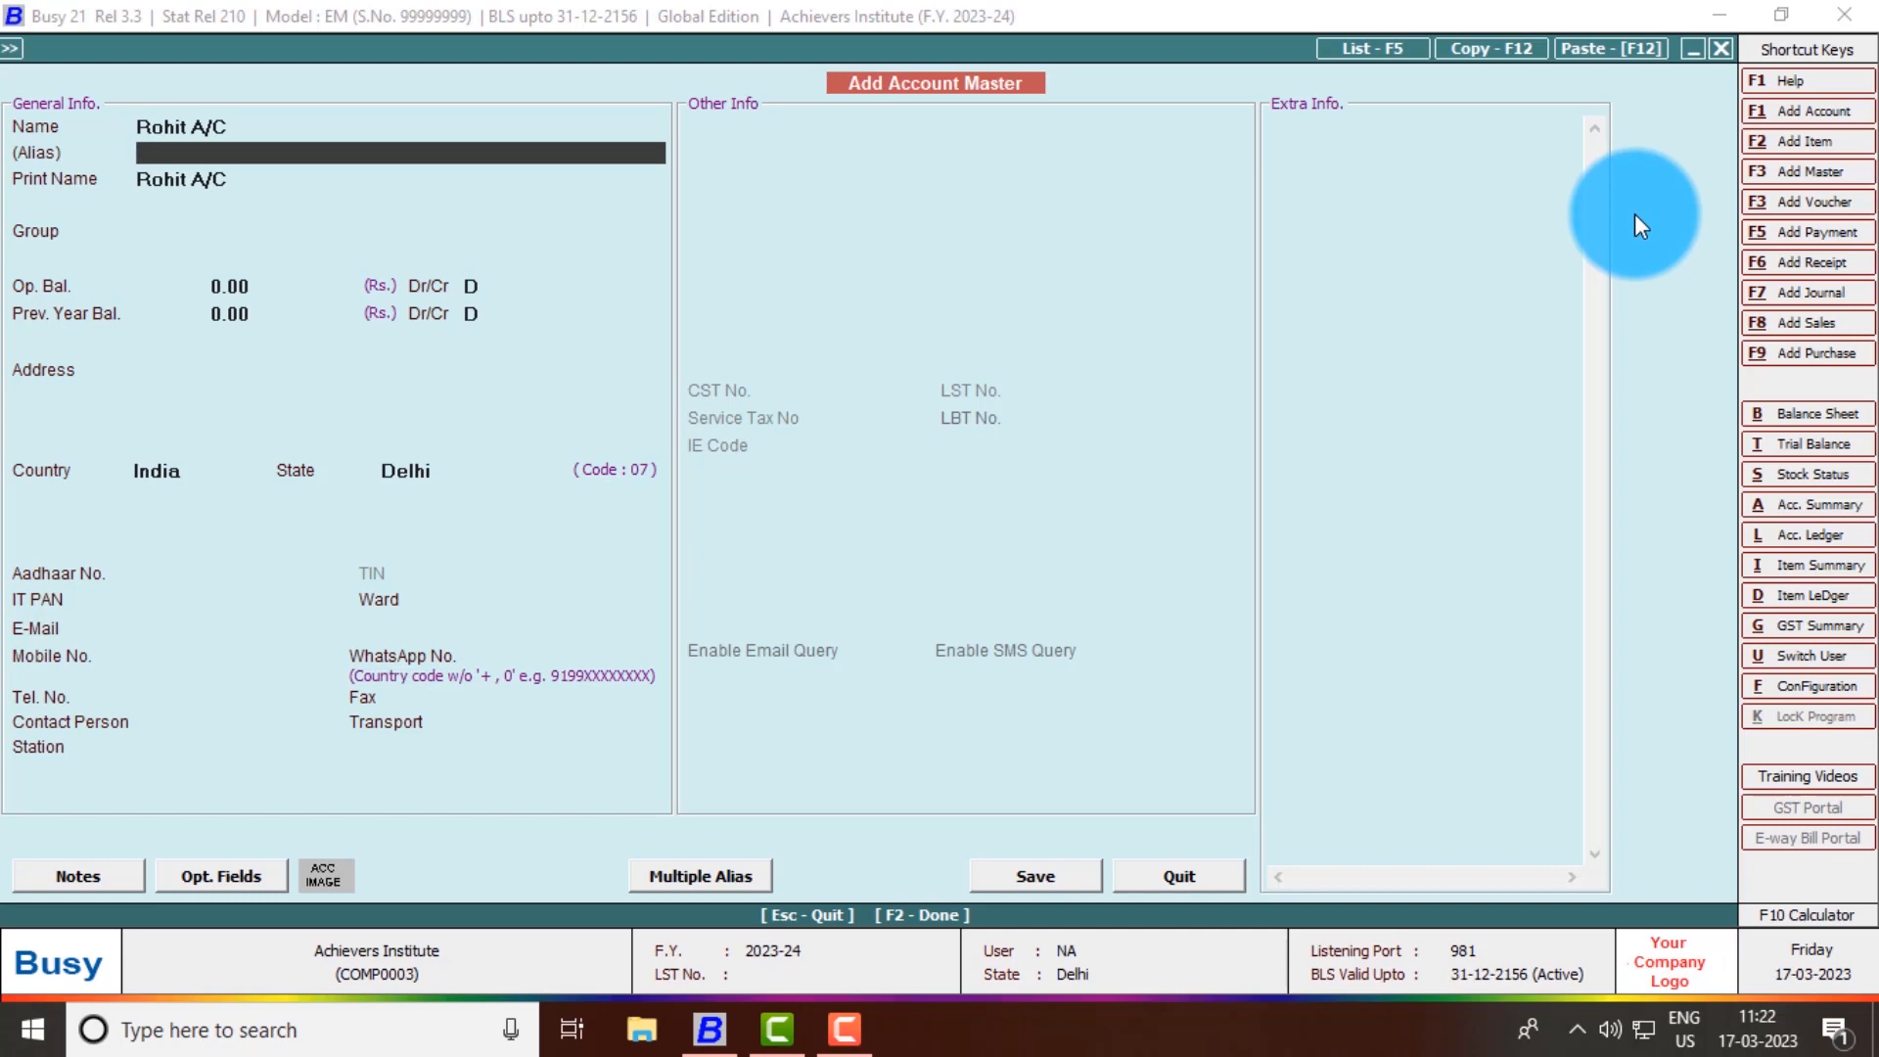
key(Return)
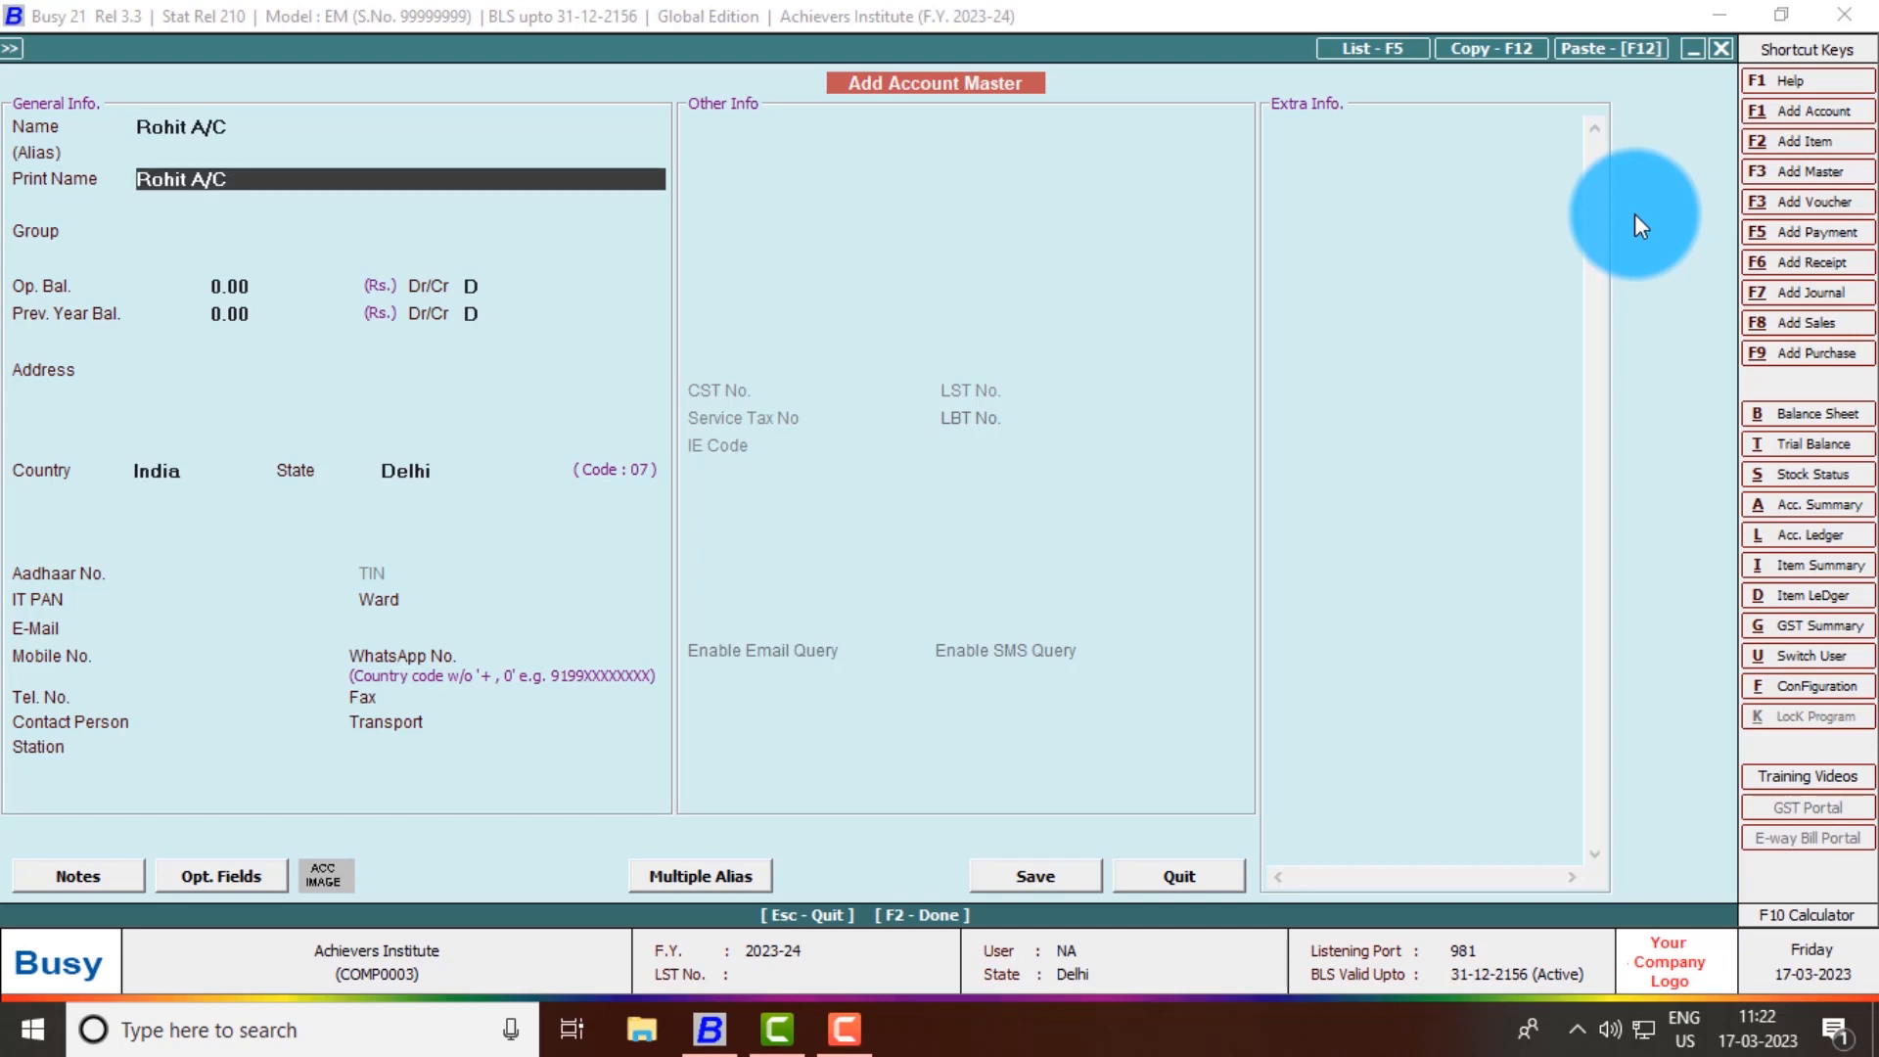
key(Return)
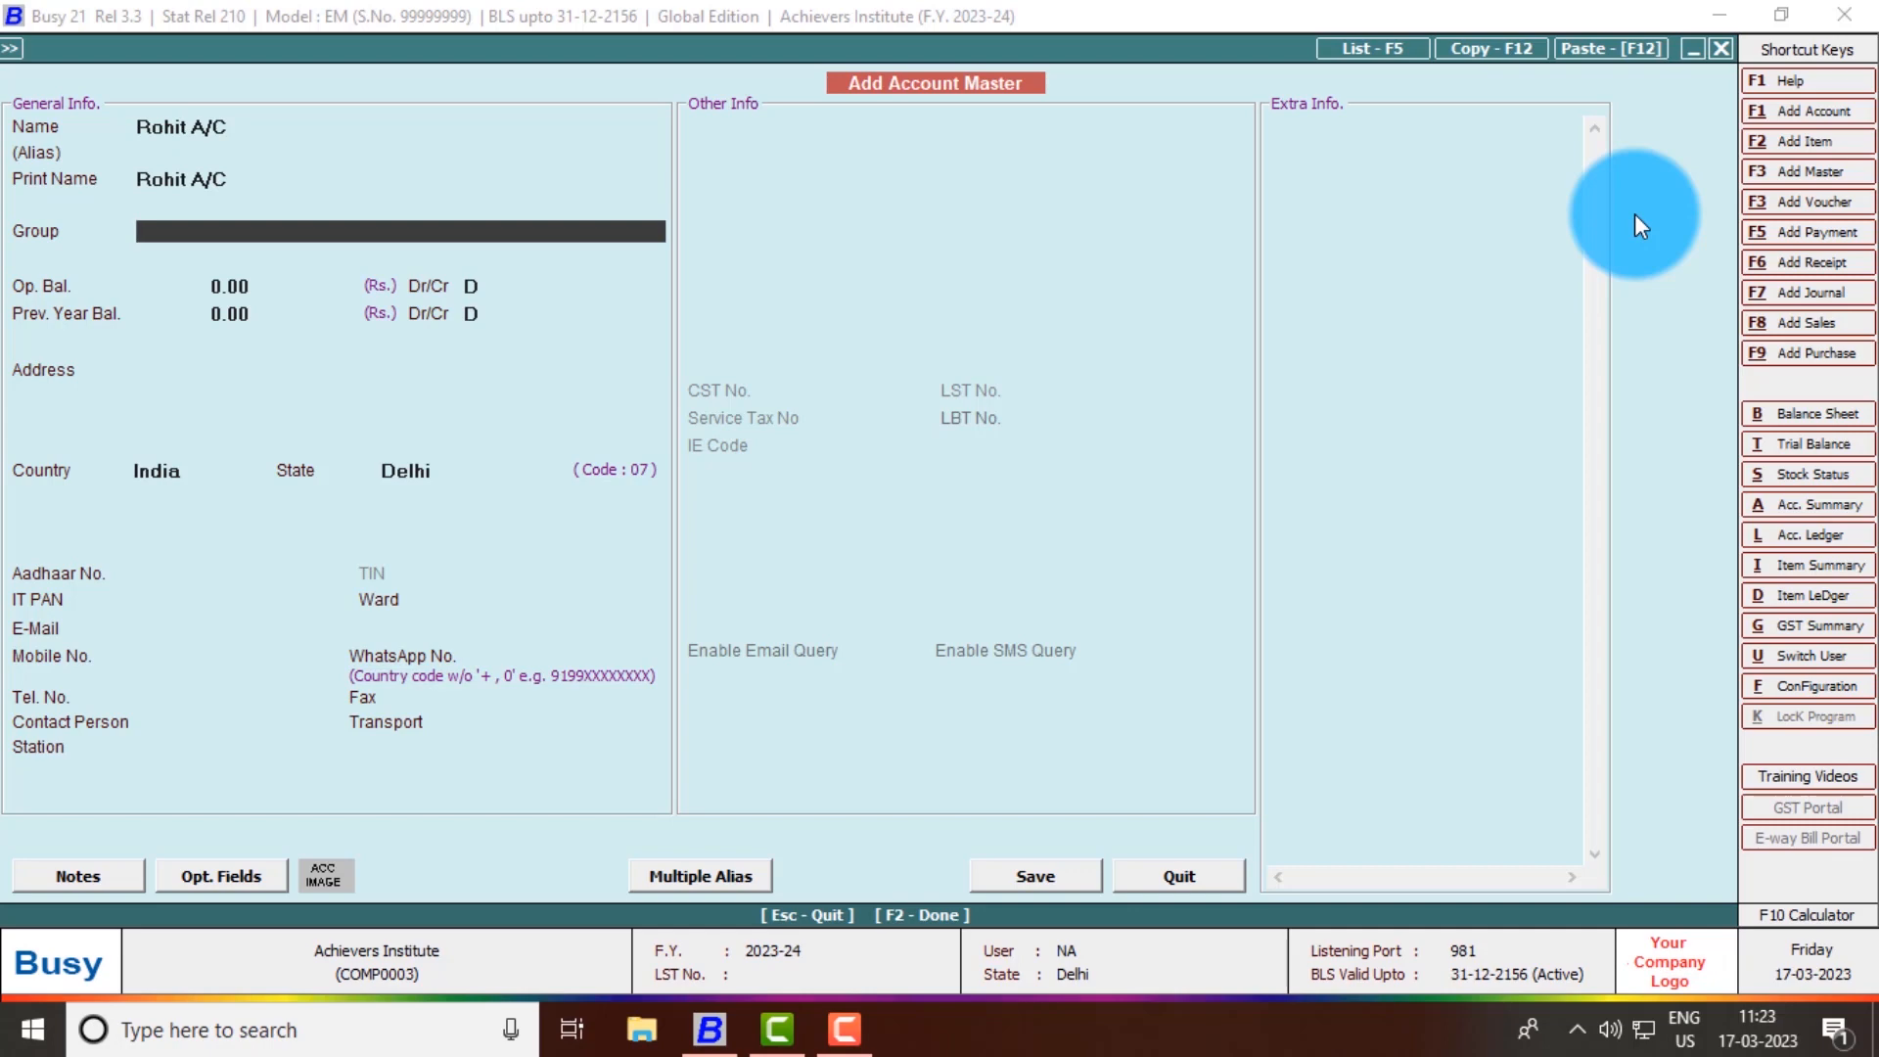
text(su)
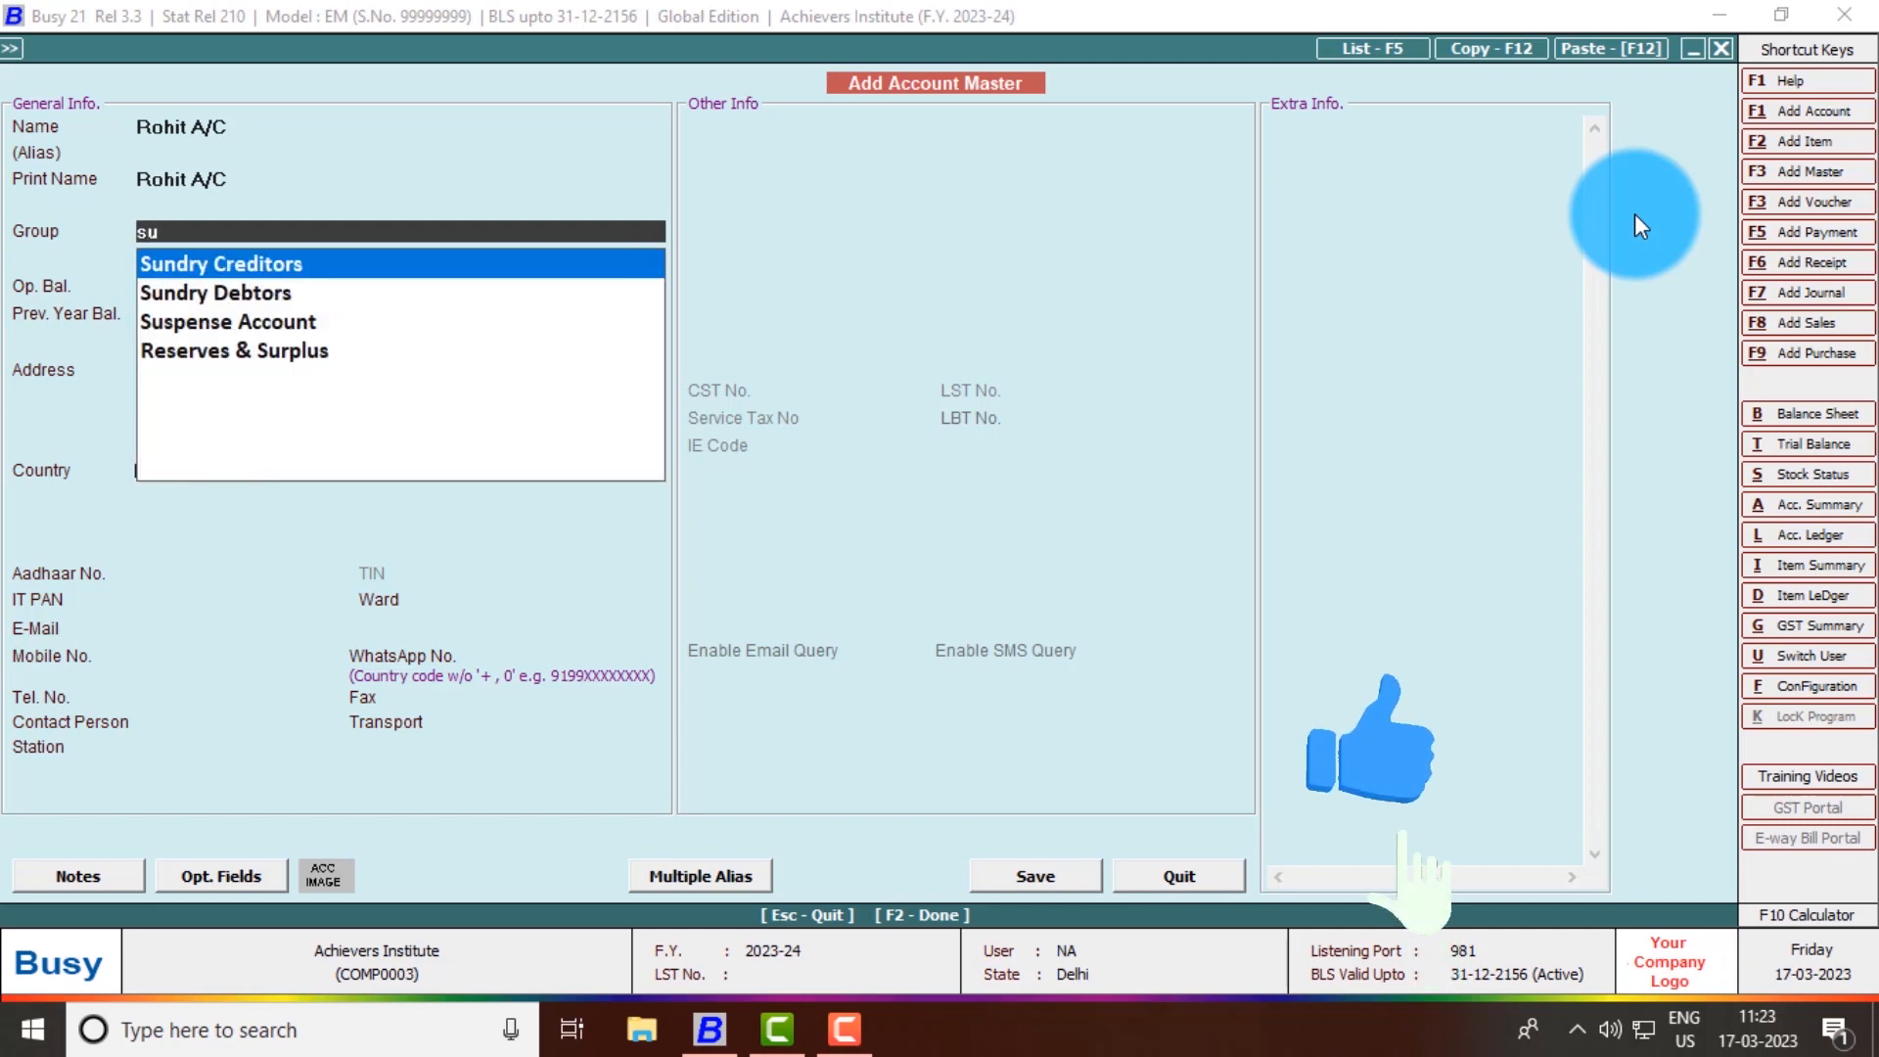
key(Down)
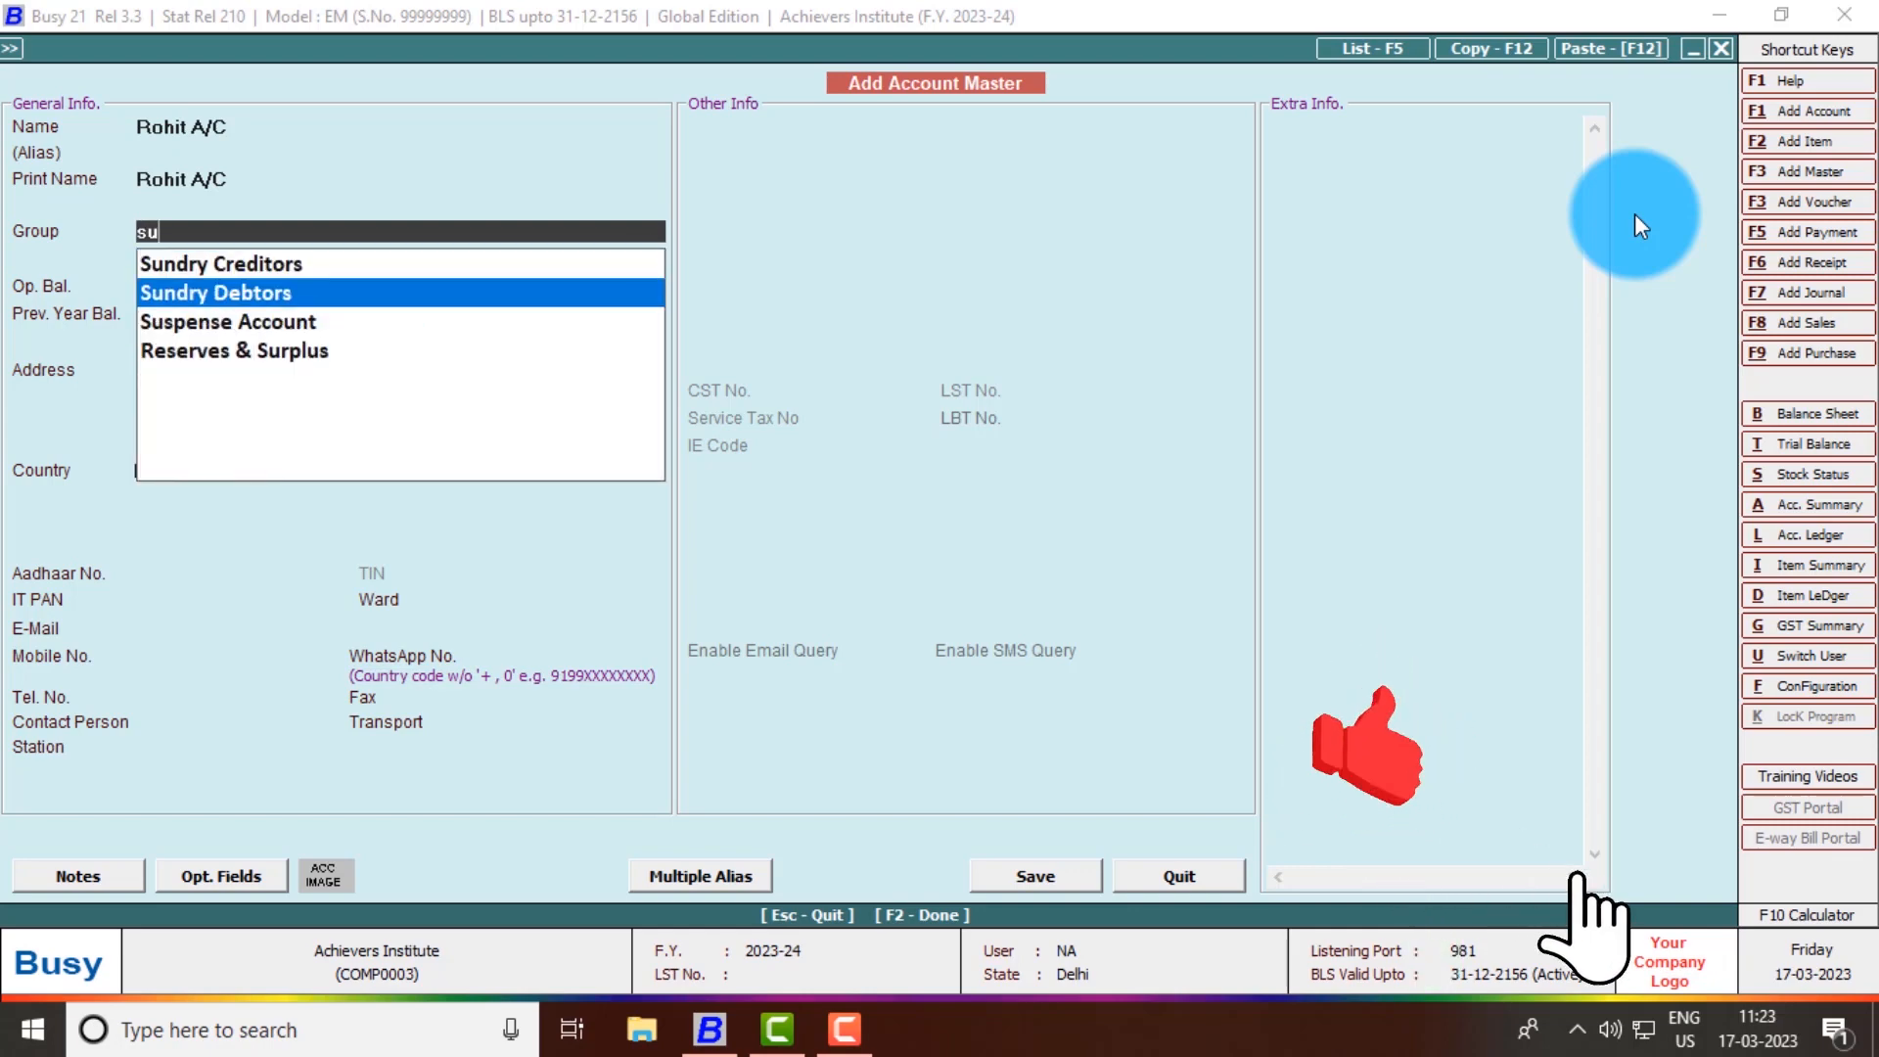
key(Return)
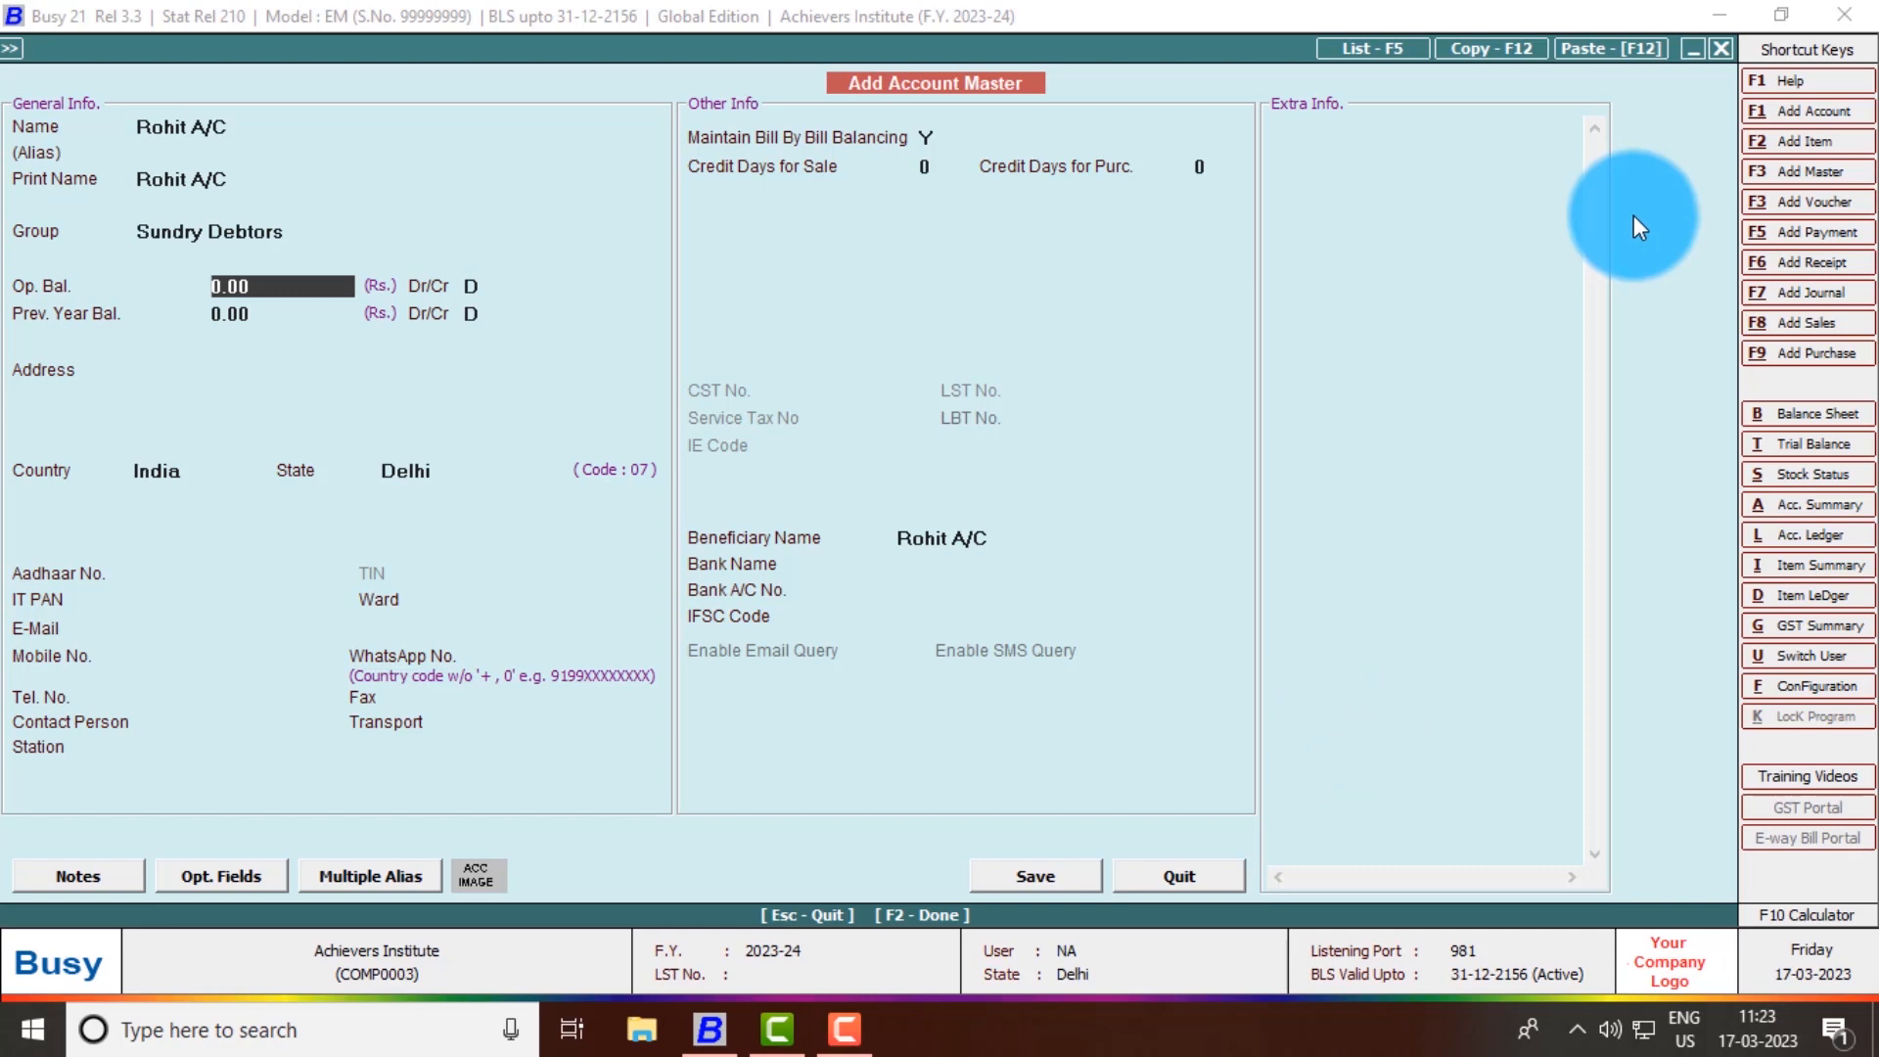
- Enter the customer's street address, keeping country India and state Delhi
key(Return)
key(Return)
key(Return)
key(Return)
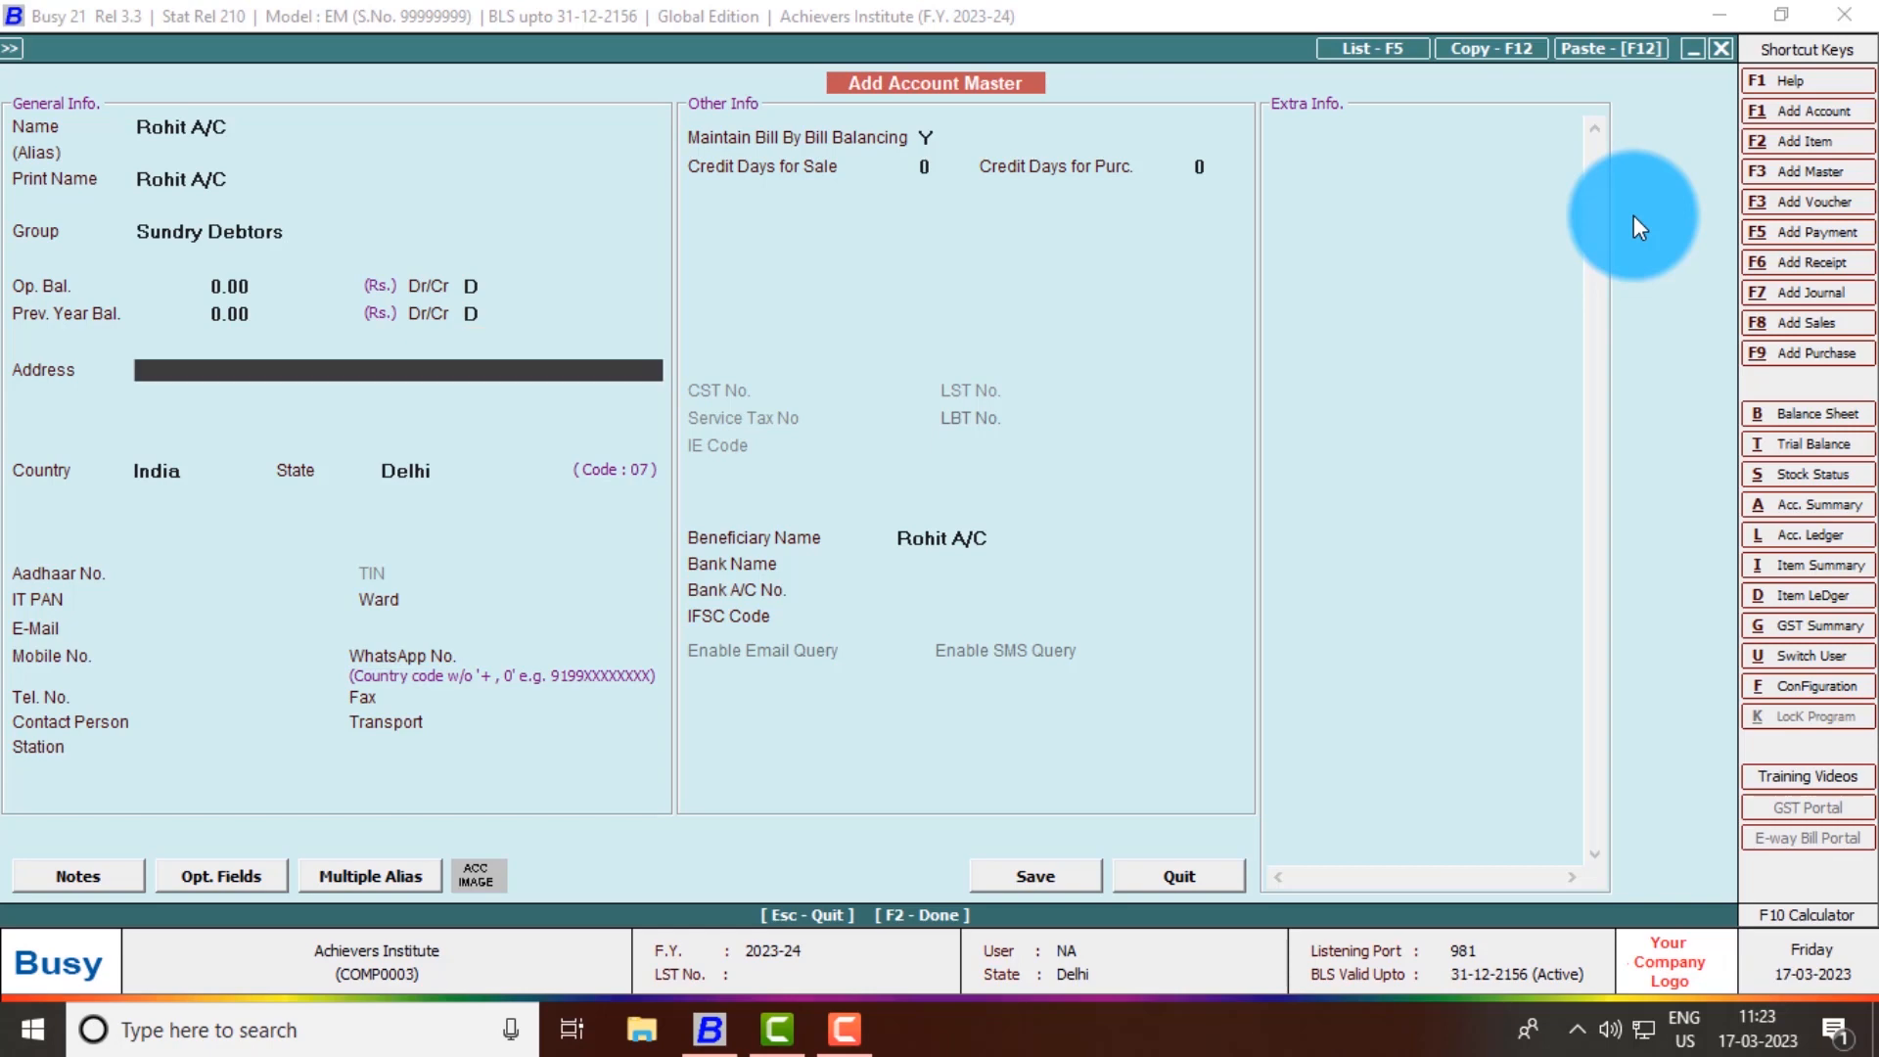
key(Return)
key(Return)
key(Return)
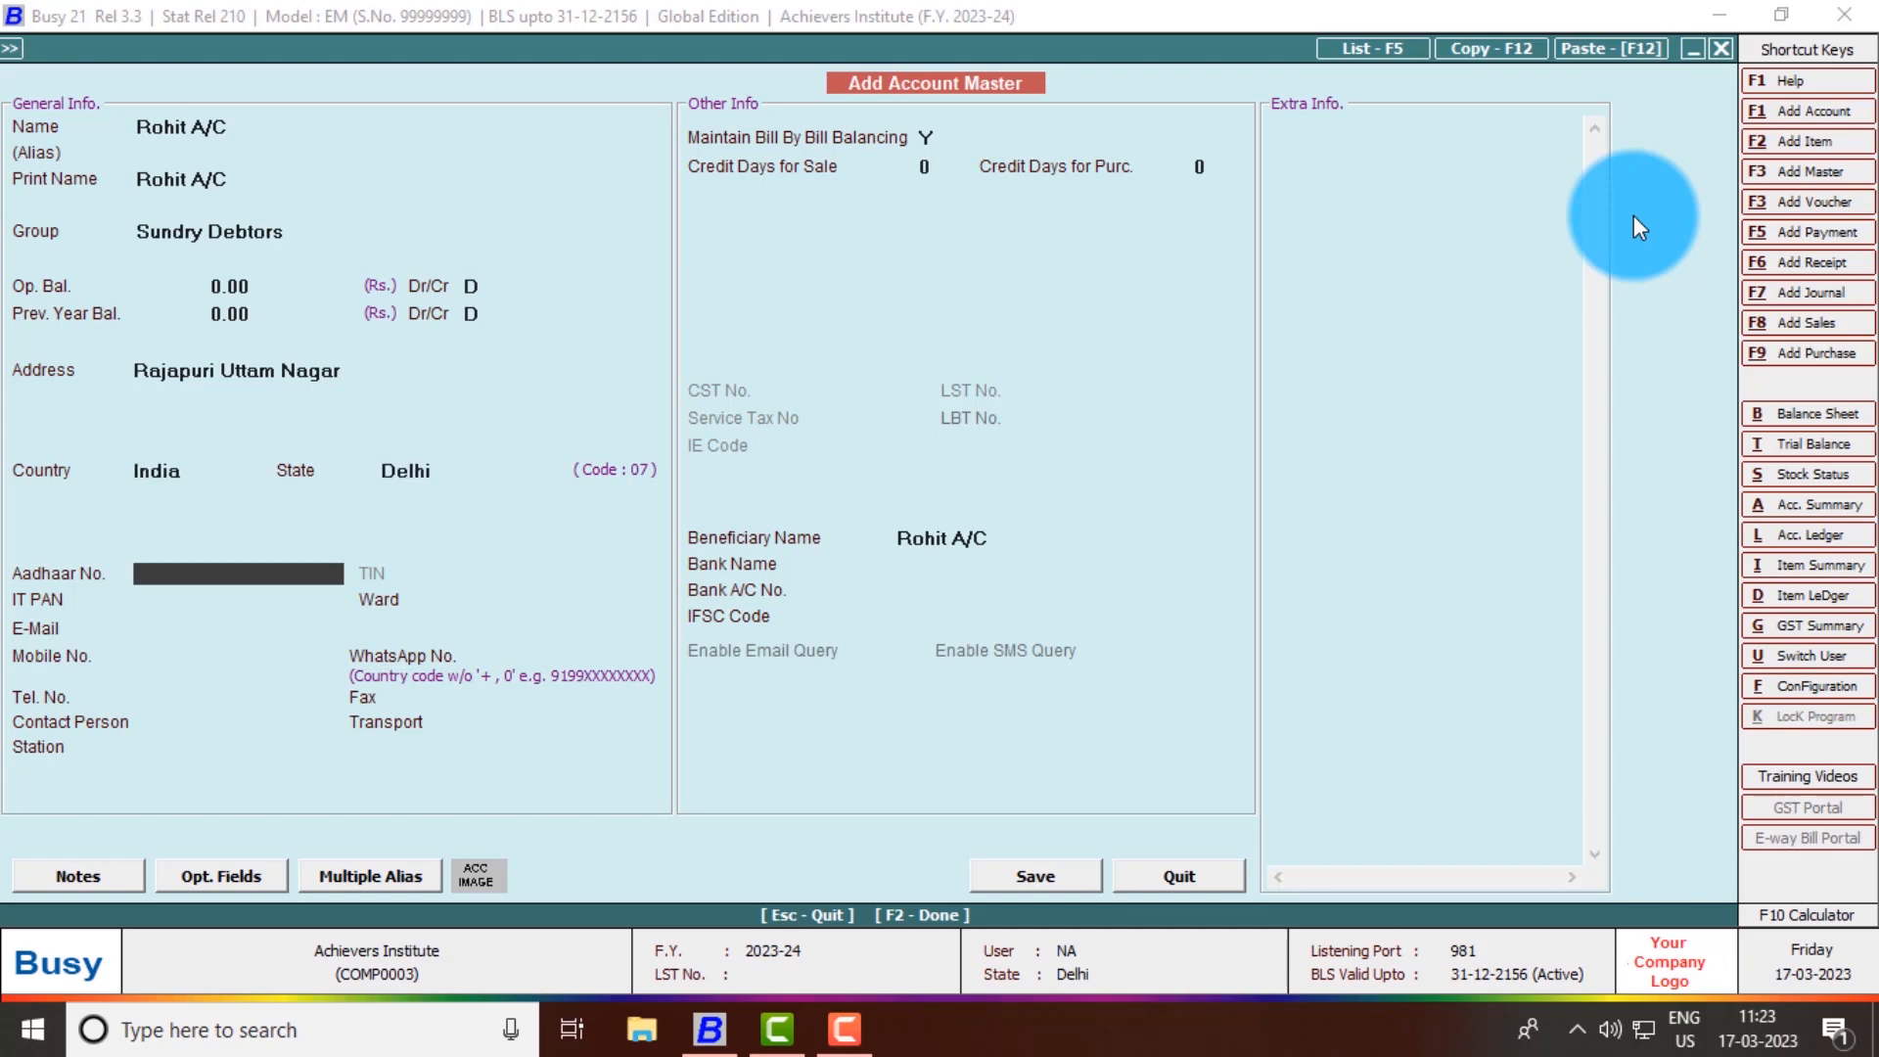
key(Return)
key(Return)
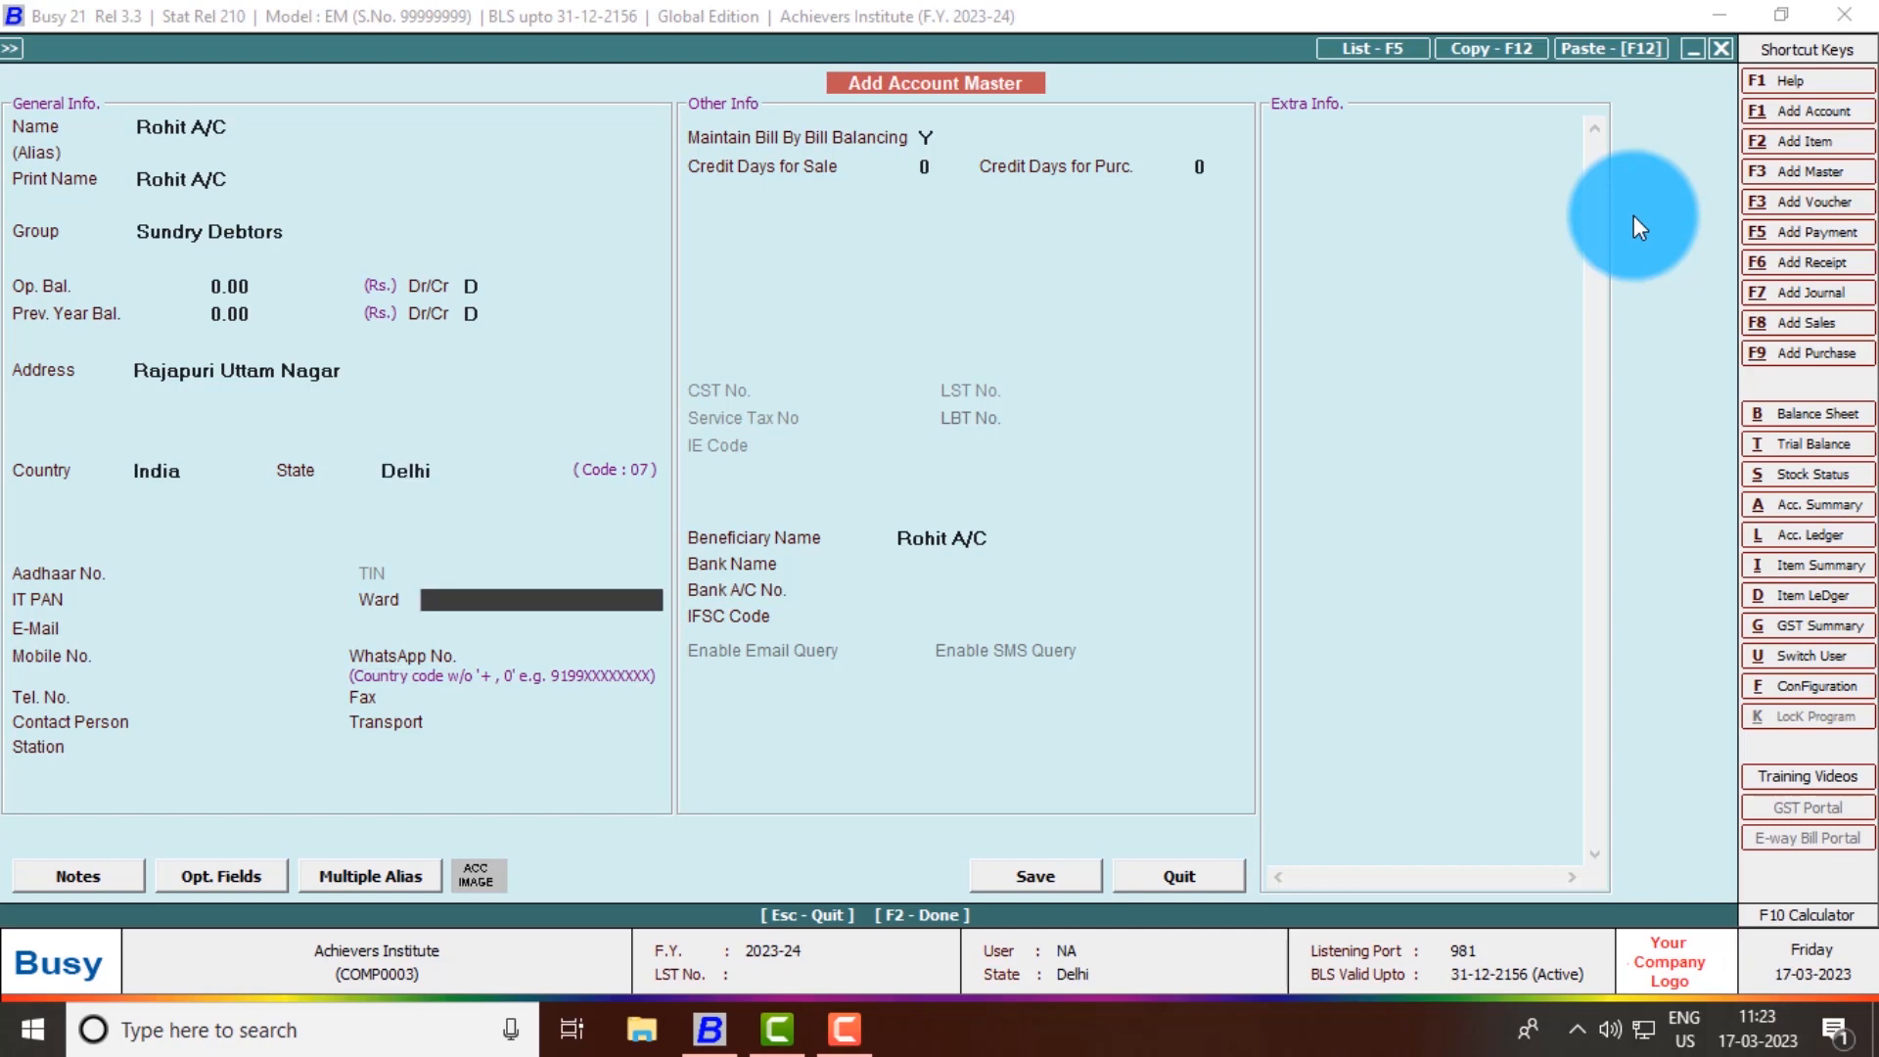
key(Return)
key(Return)
key(Return)
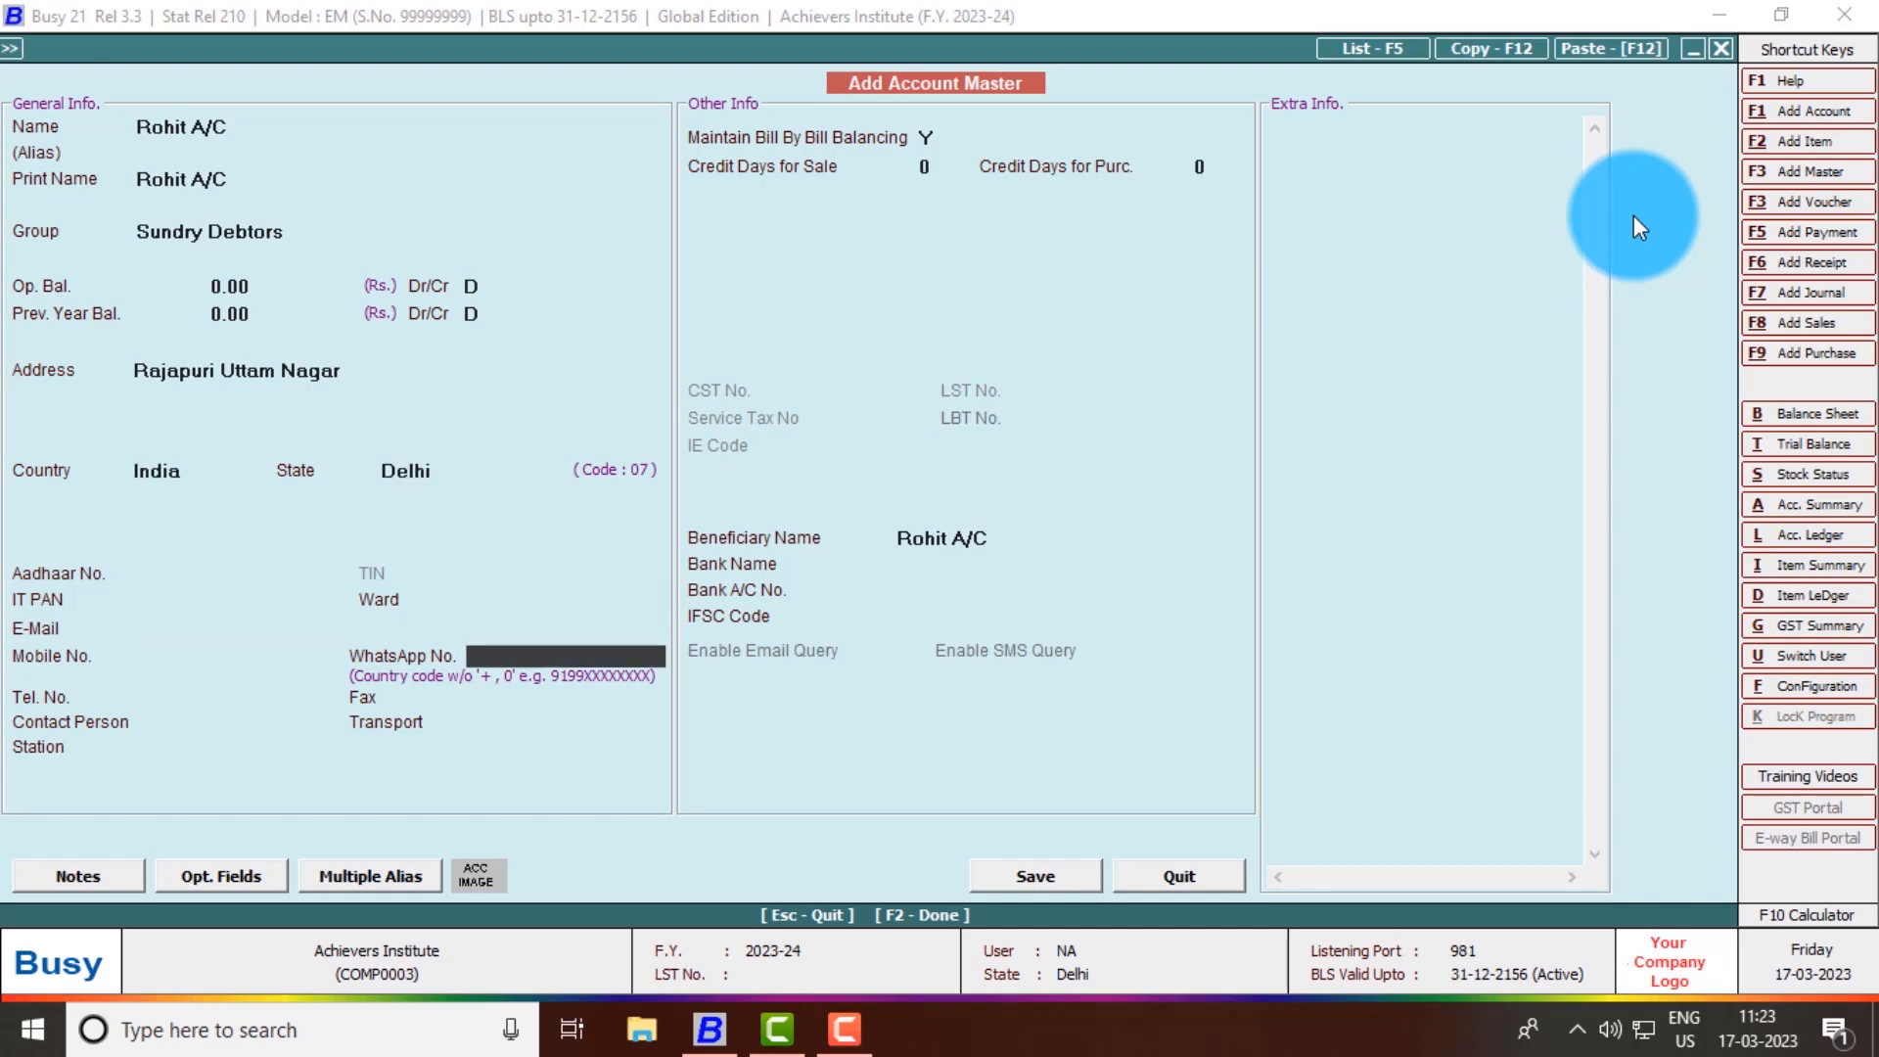
- Enter the customer's mobile number, keep the auto-filled WhatsApp number, and add a contact person
key(Up)
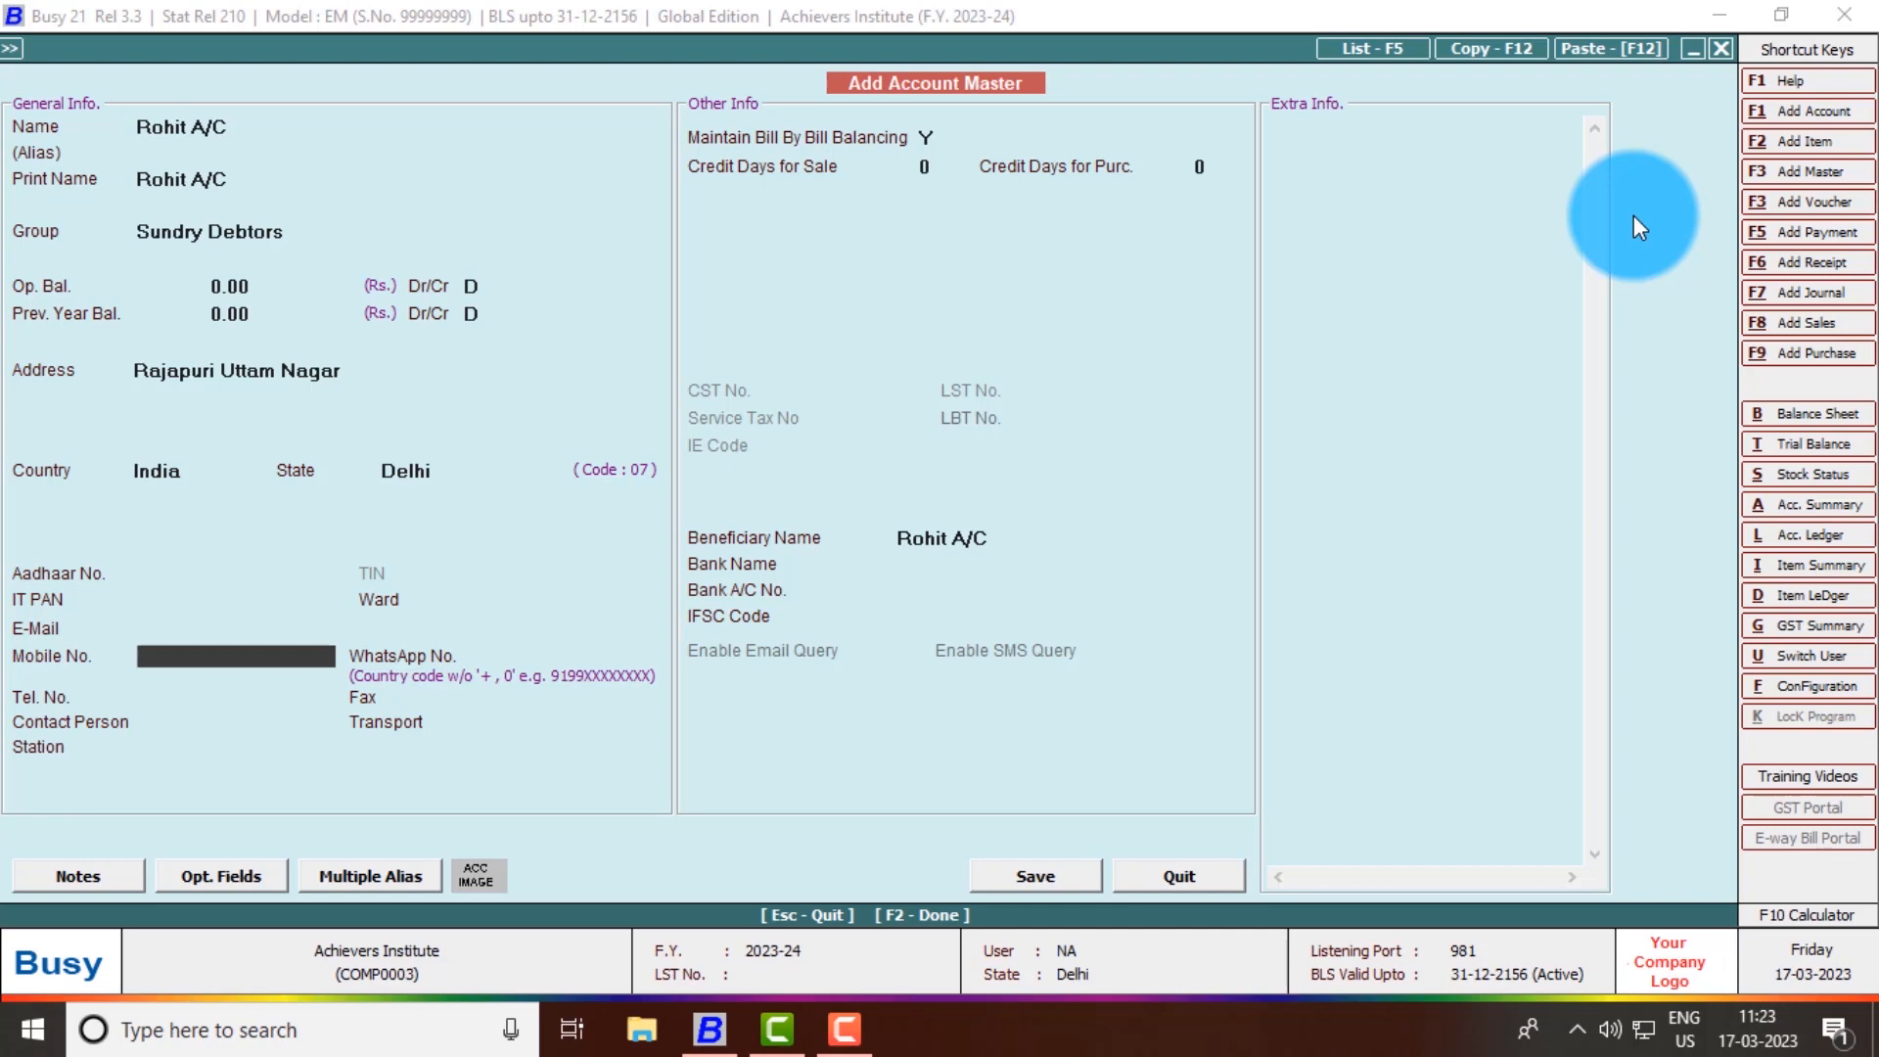
key(Return)
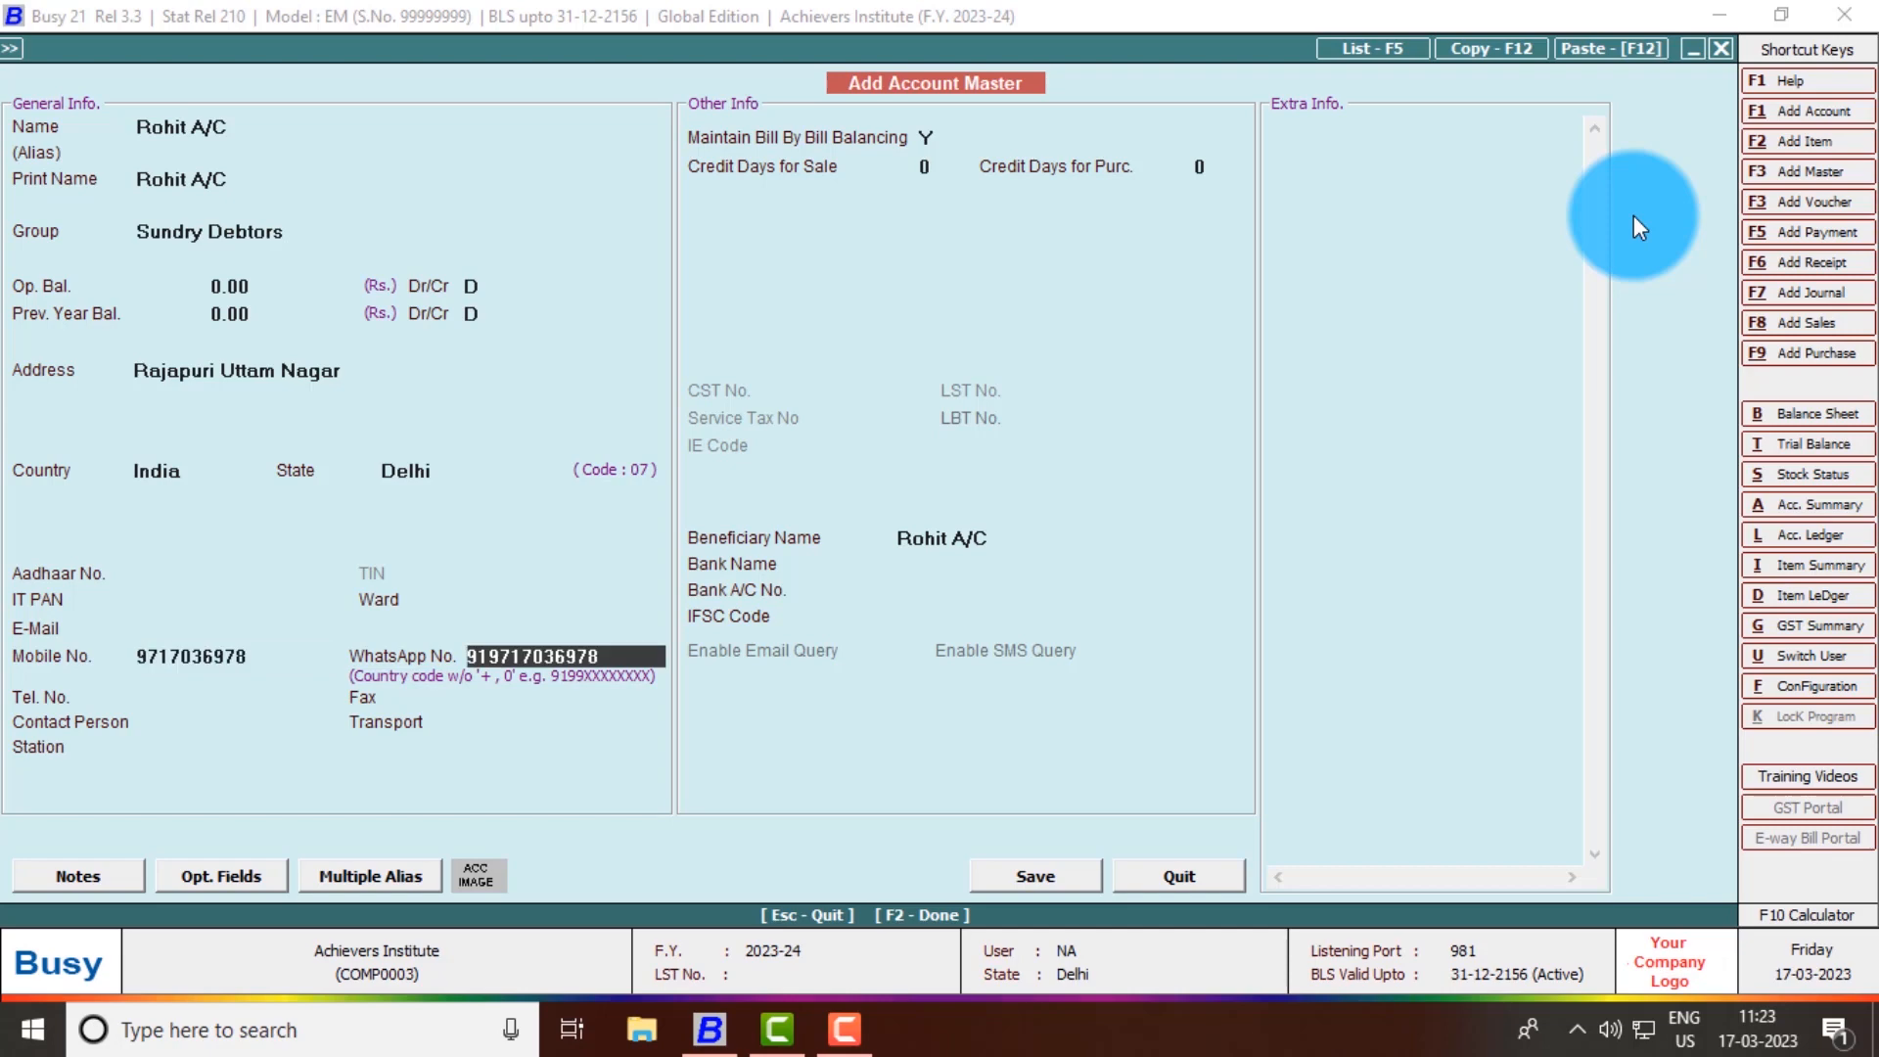
key(Return)
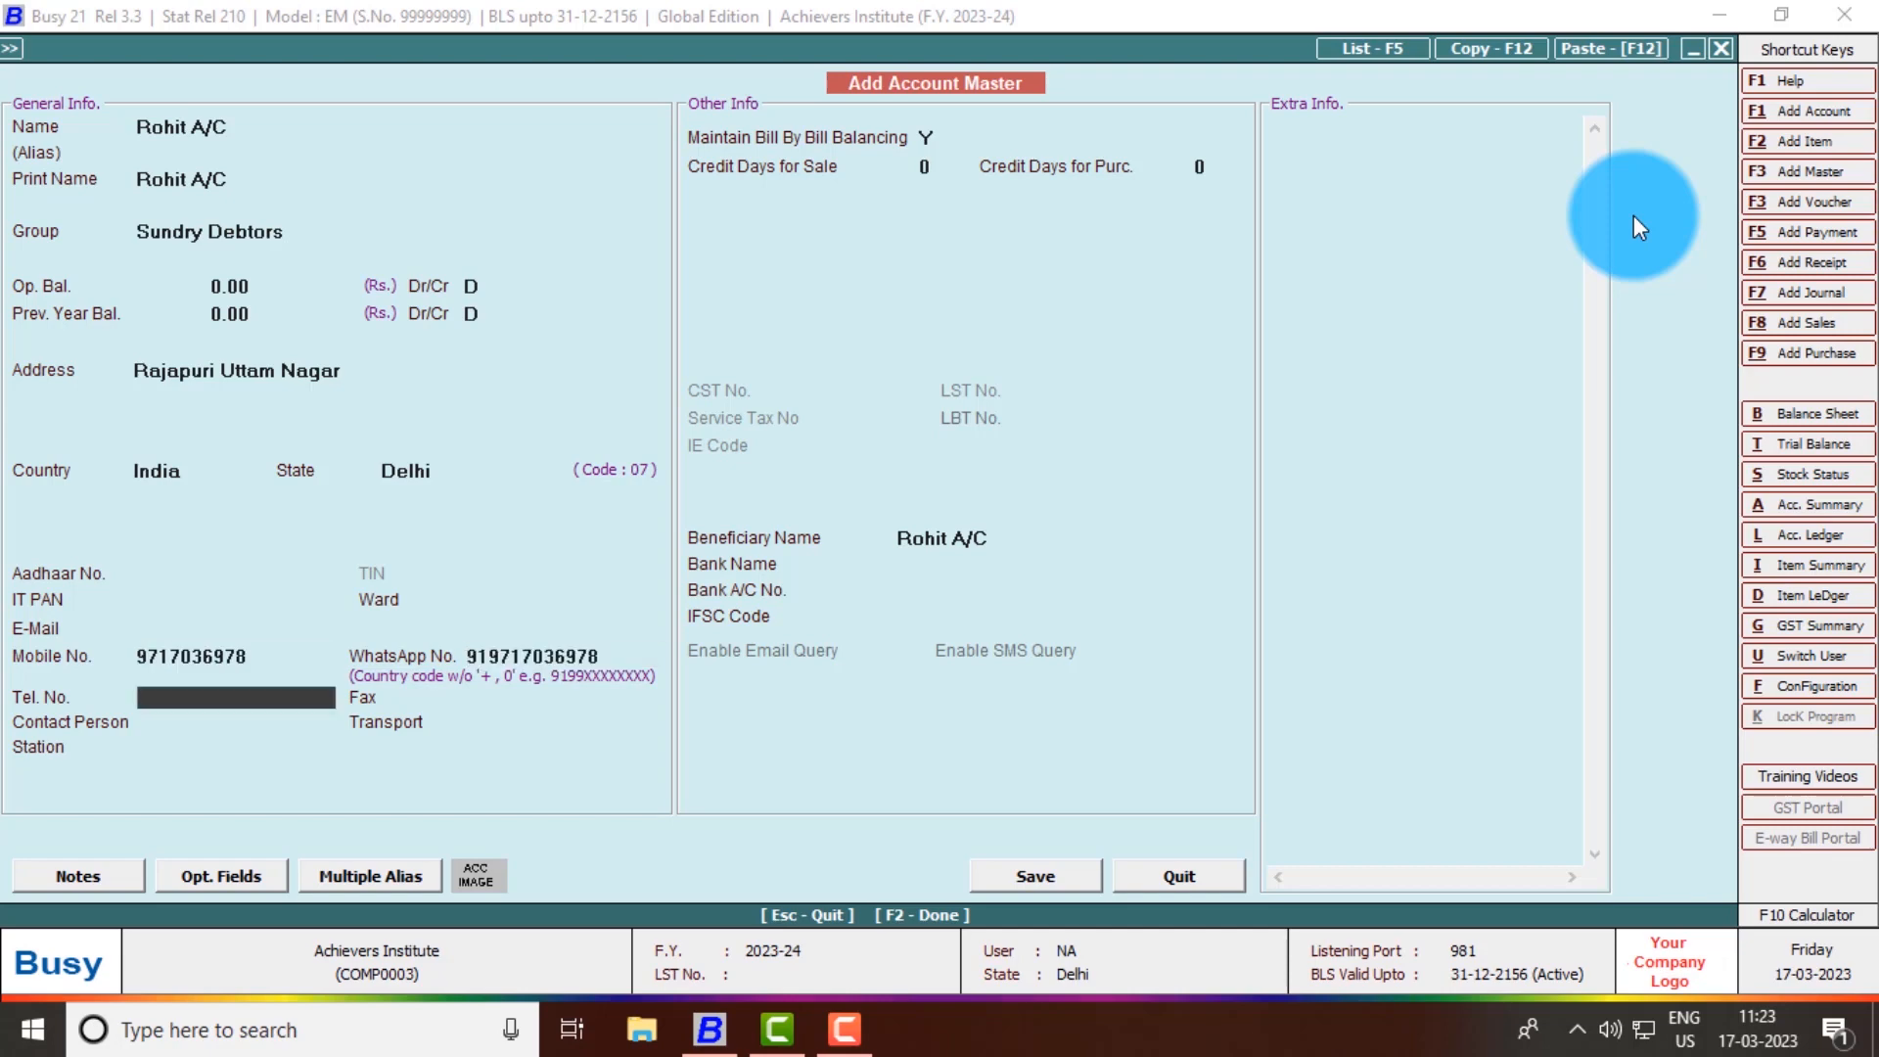
key(Return)
key(Return)
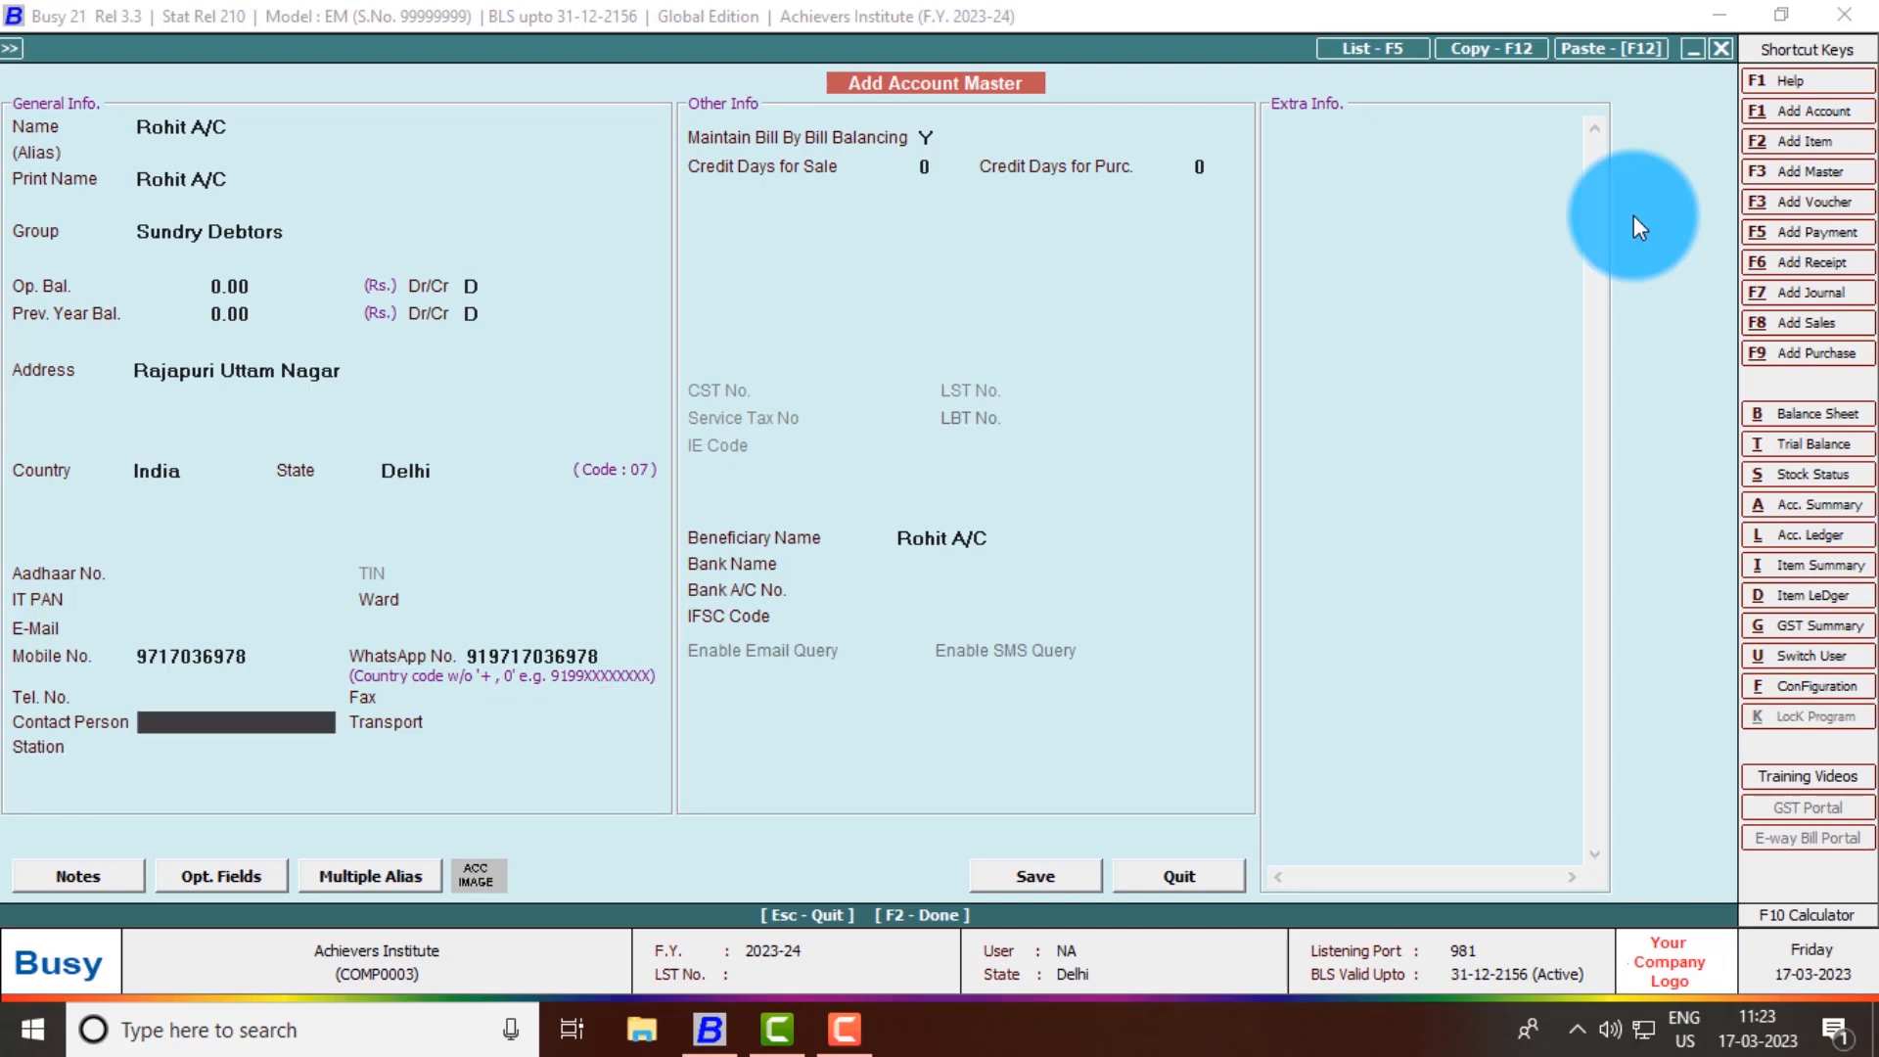
text(Ramesh Sir)
key(Return)
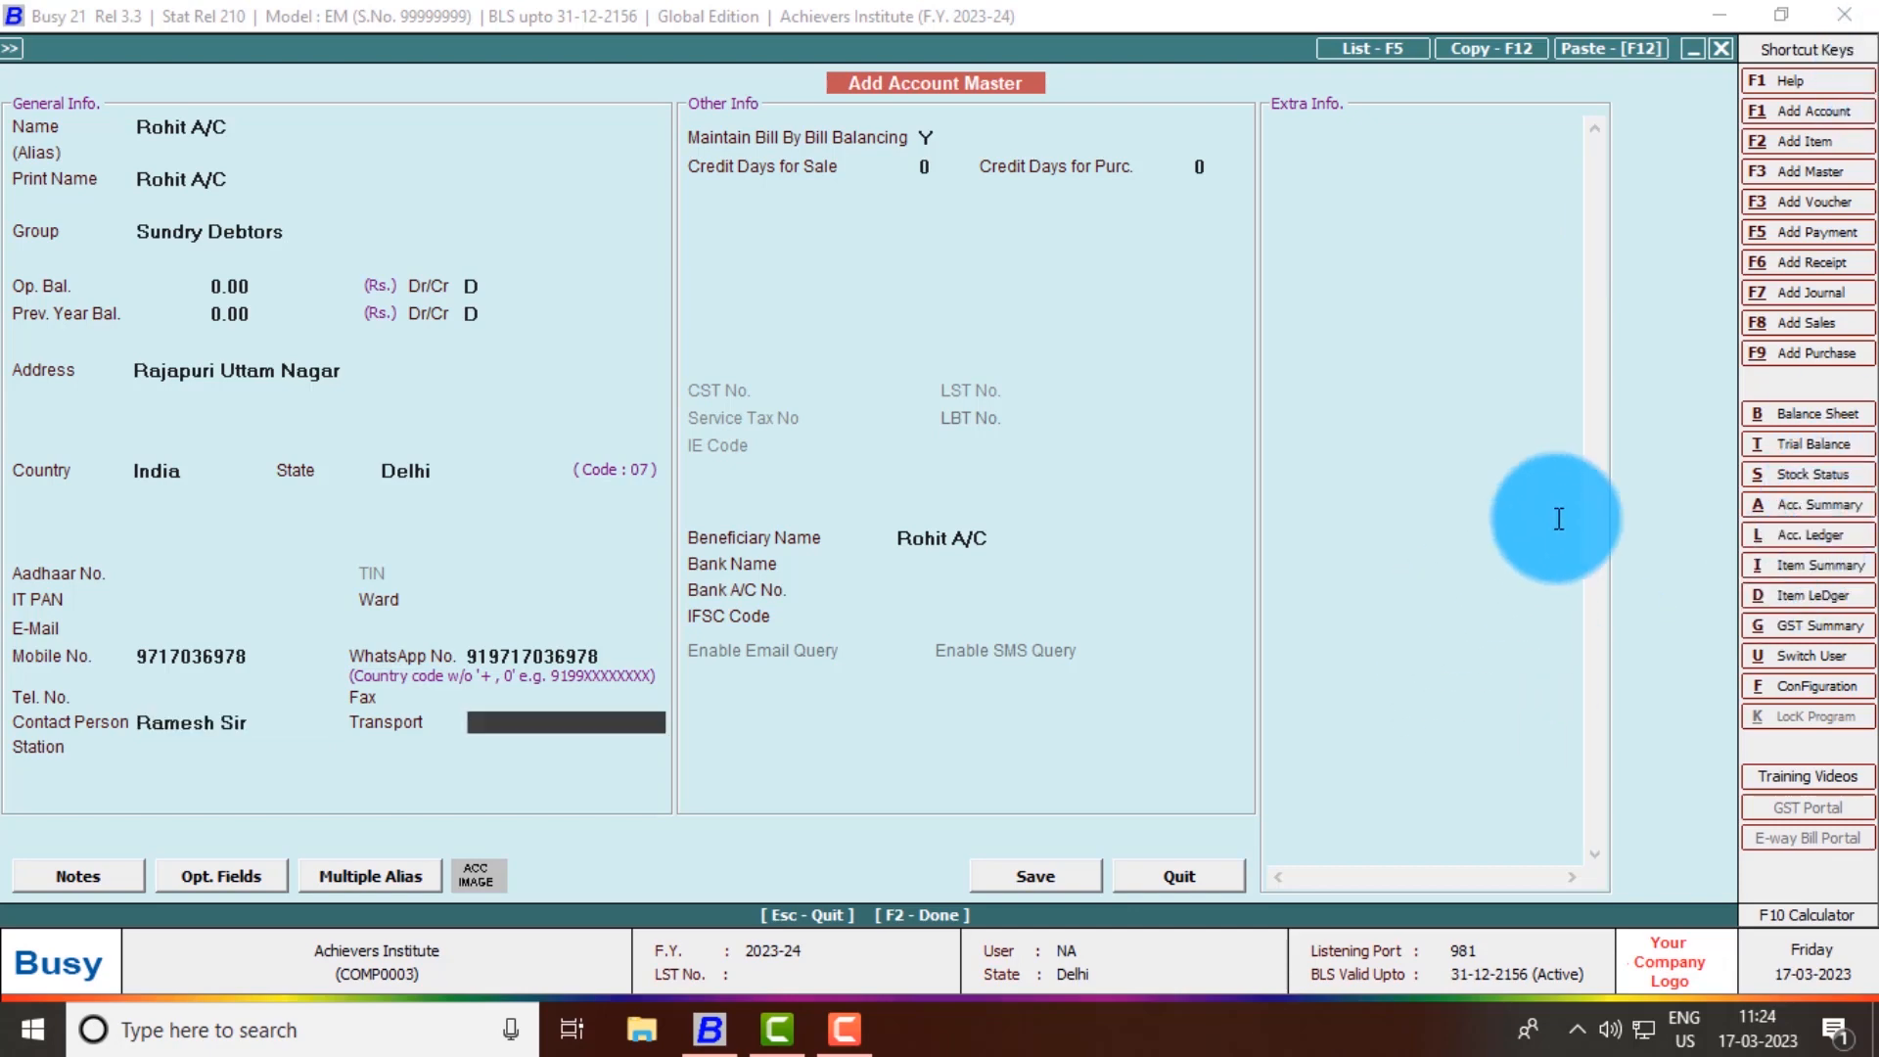
key(Return)
key(Return)
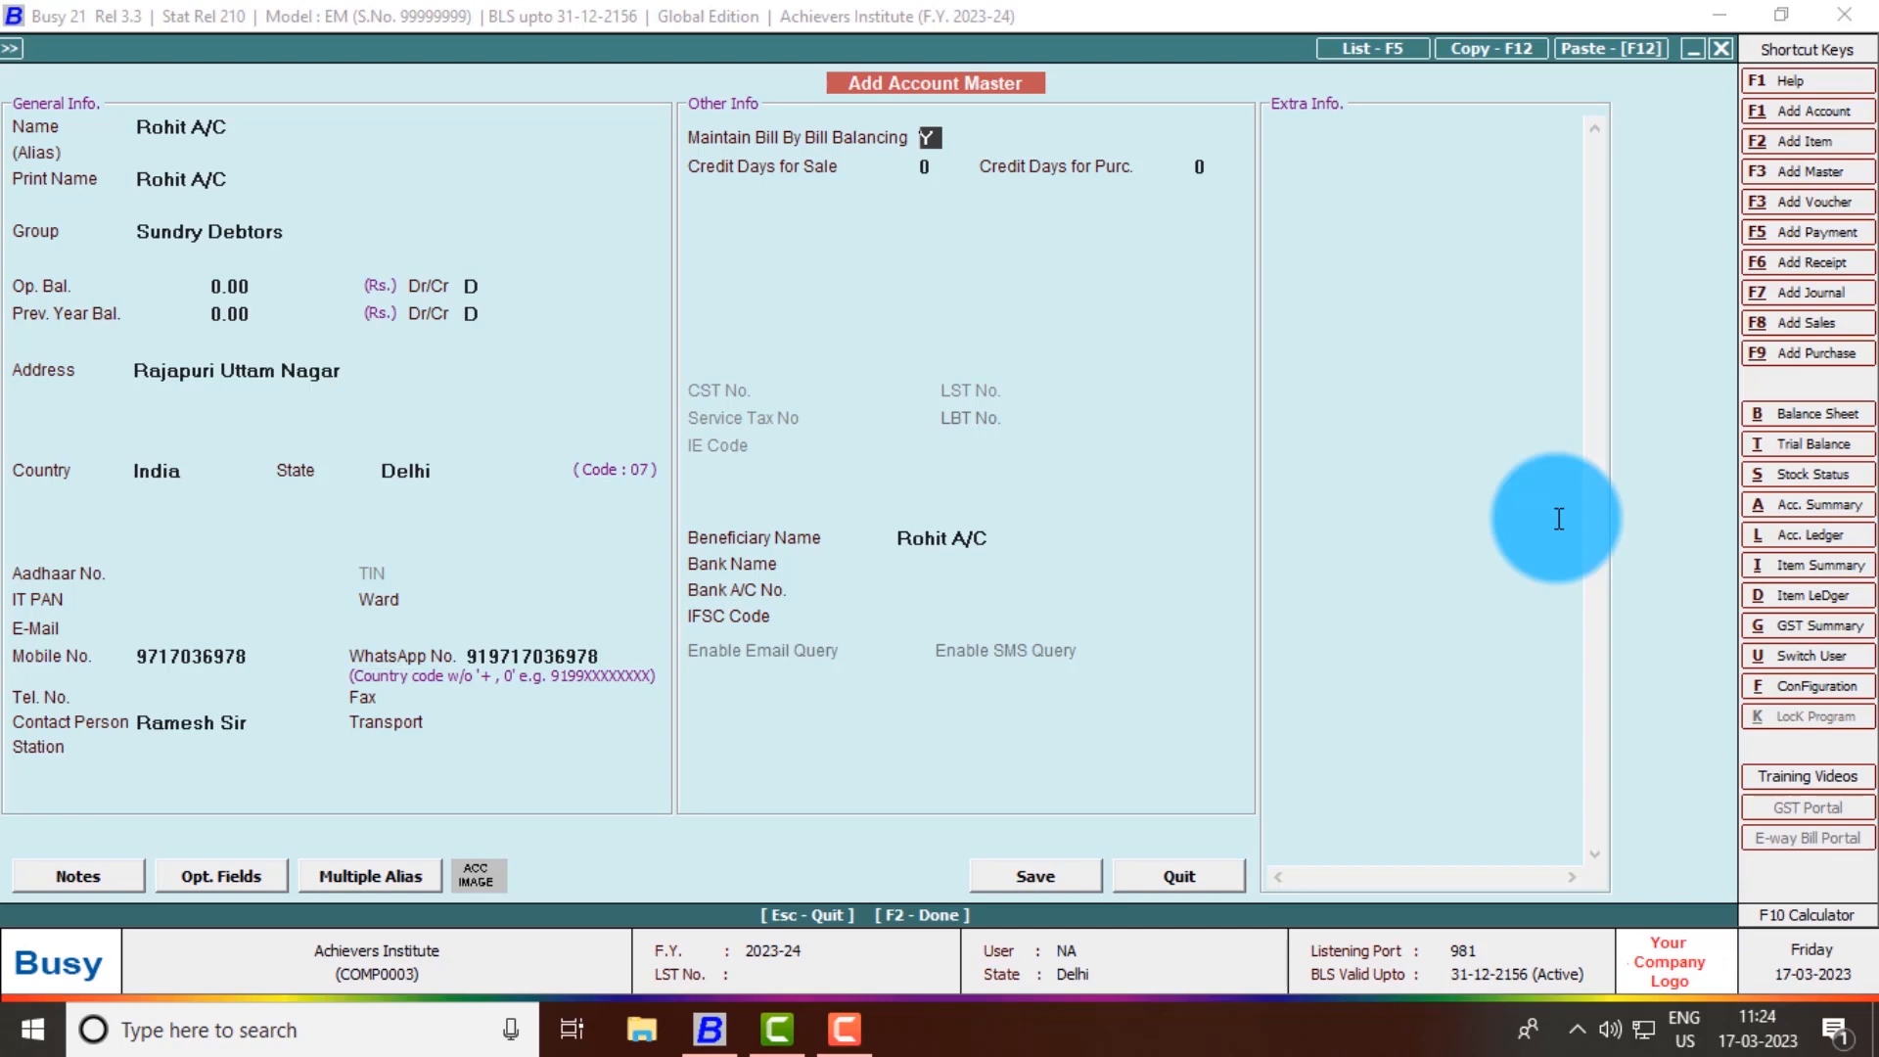
- Set credit days for sale and purchase to 0, skip bank details, and save the account
key(Return)
text(10)
key(BackSpace)
key(BackSpace)
text(0)
key(Return)
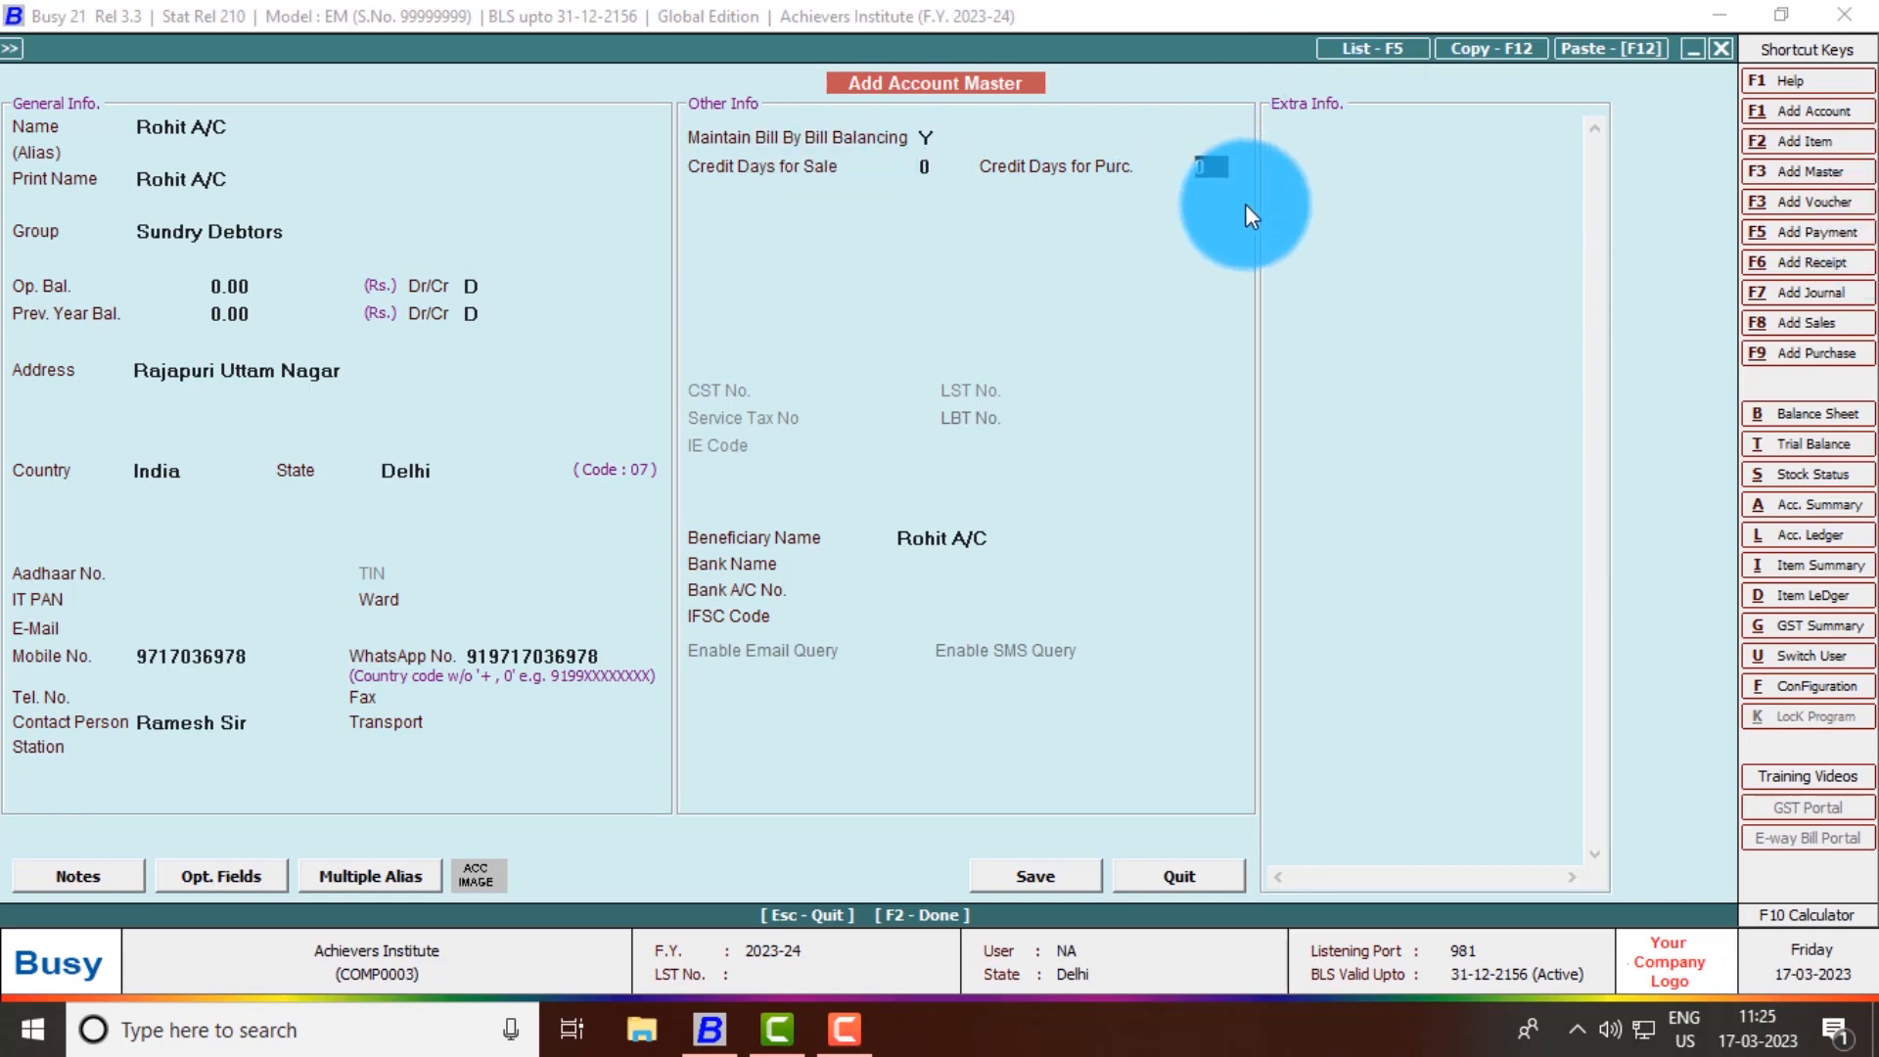
key(Return)
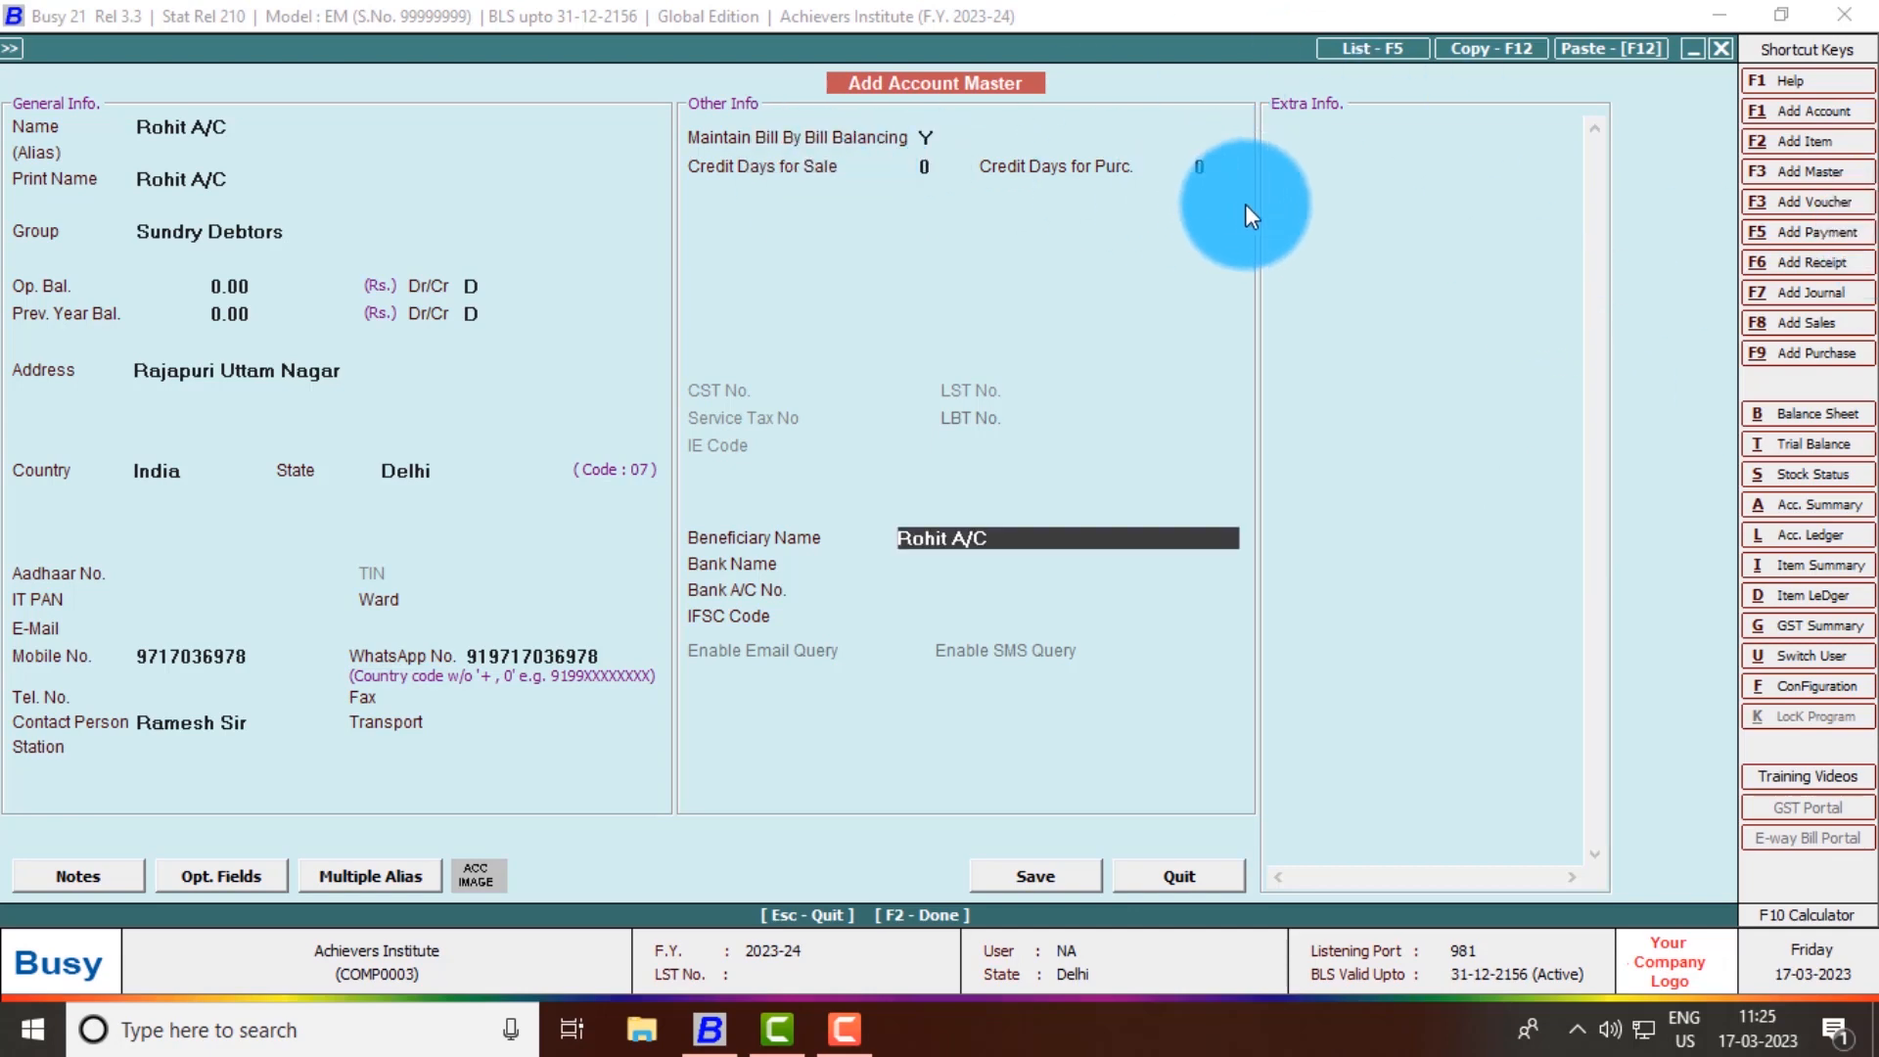
key(Return)
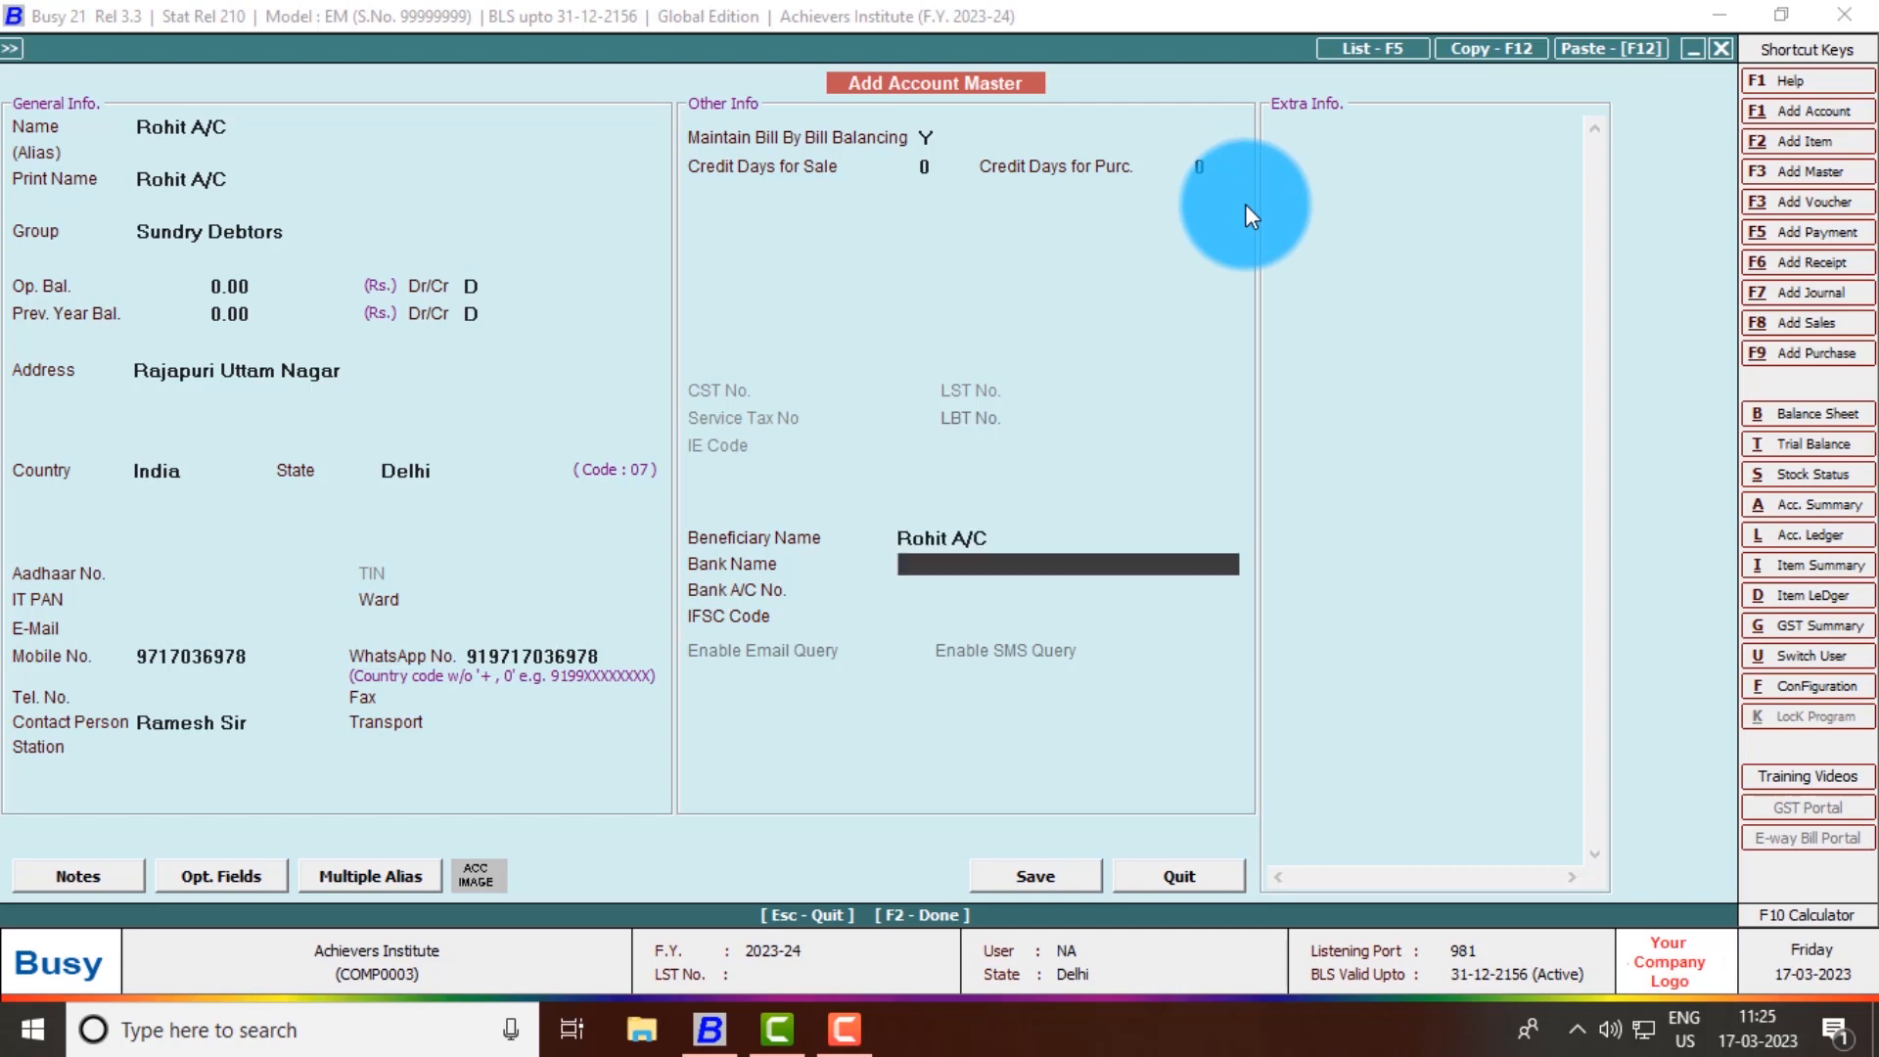
key(Return)
key(Return)
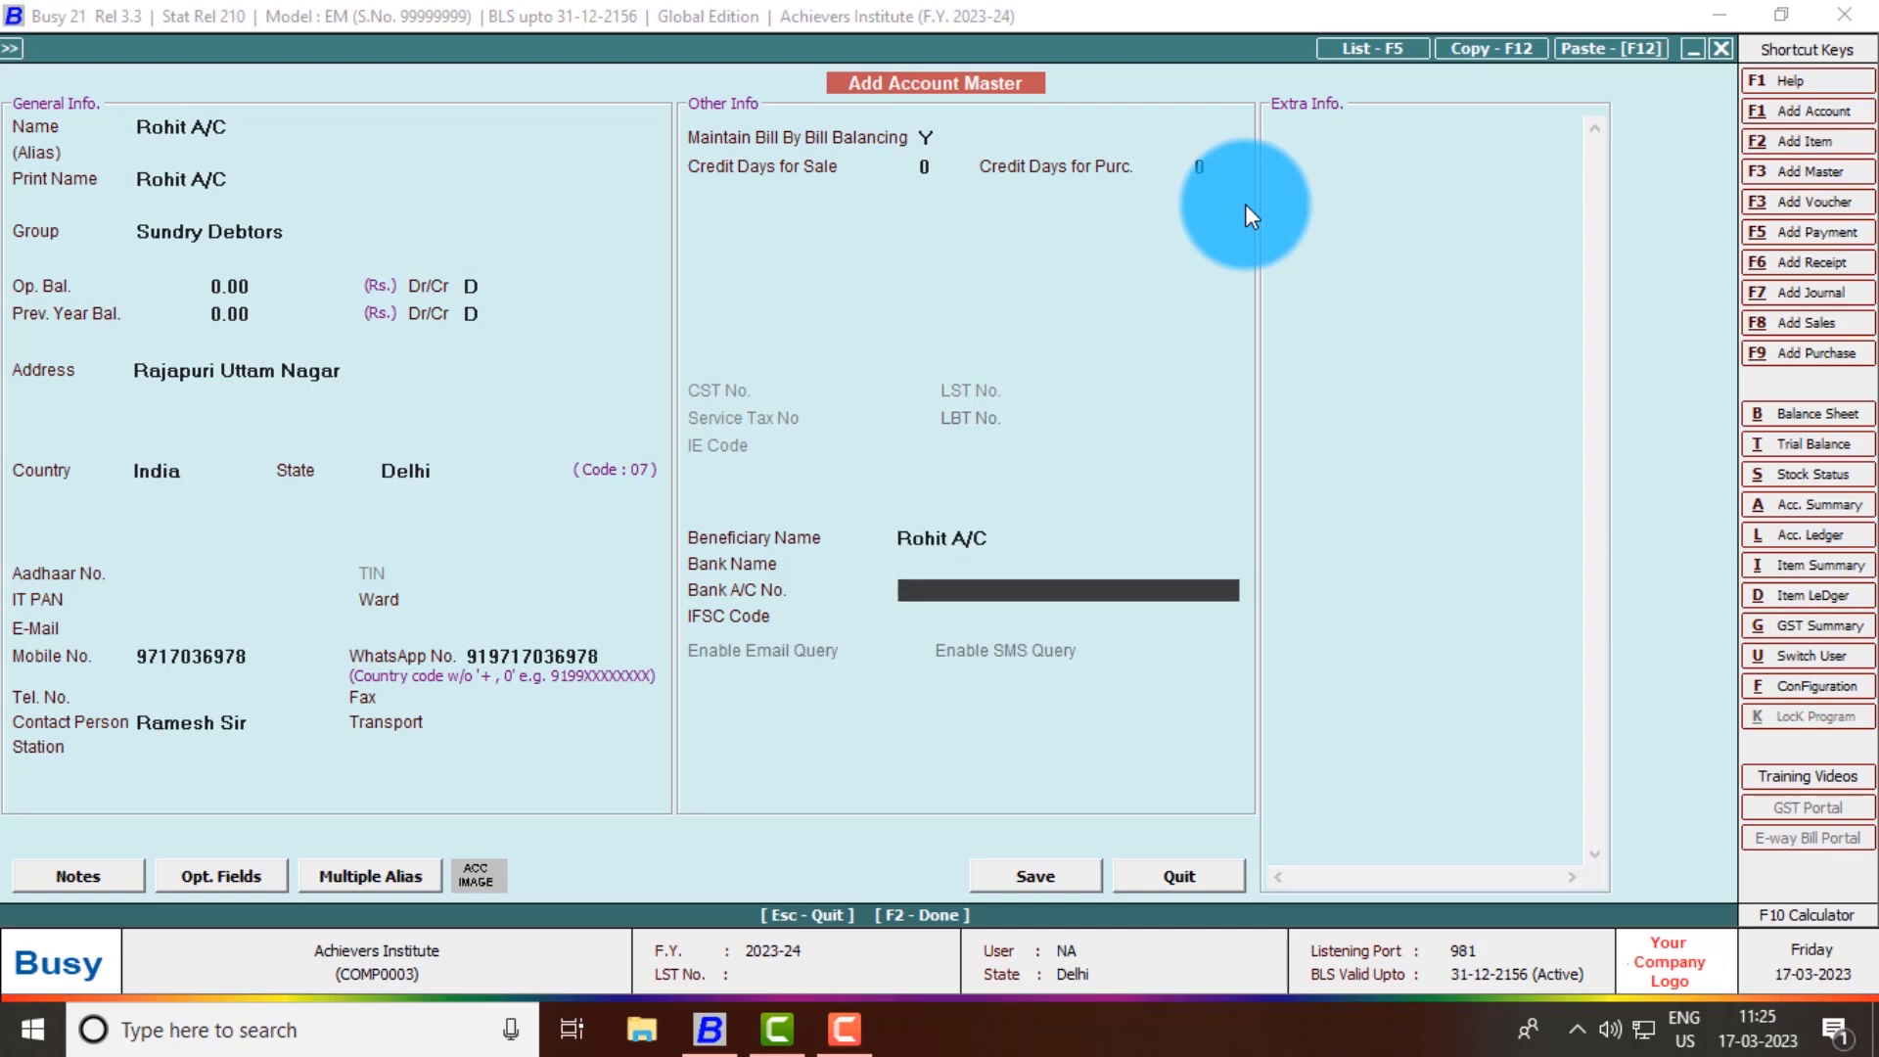
key(Return)
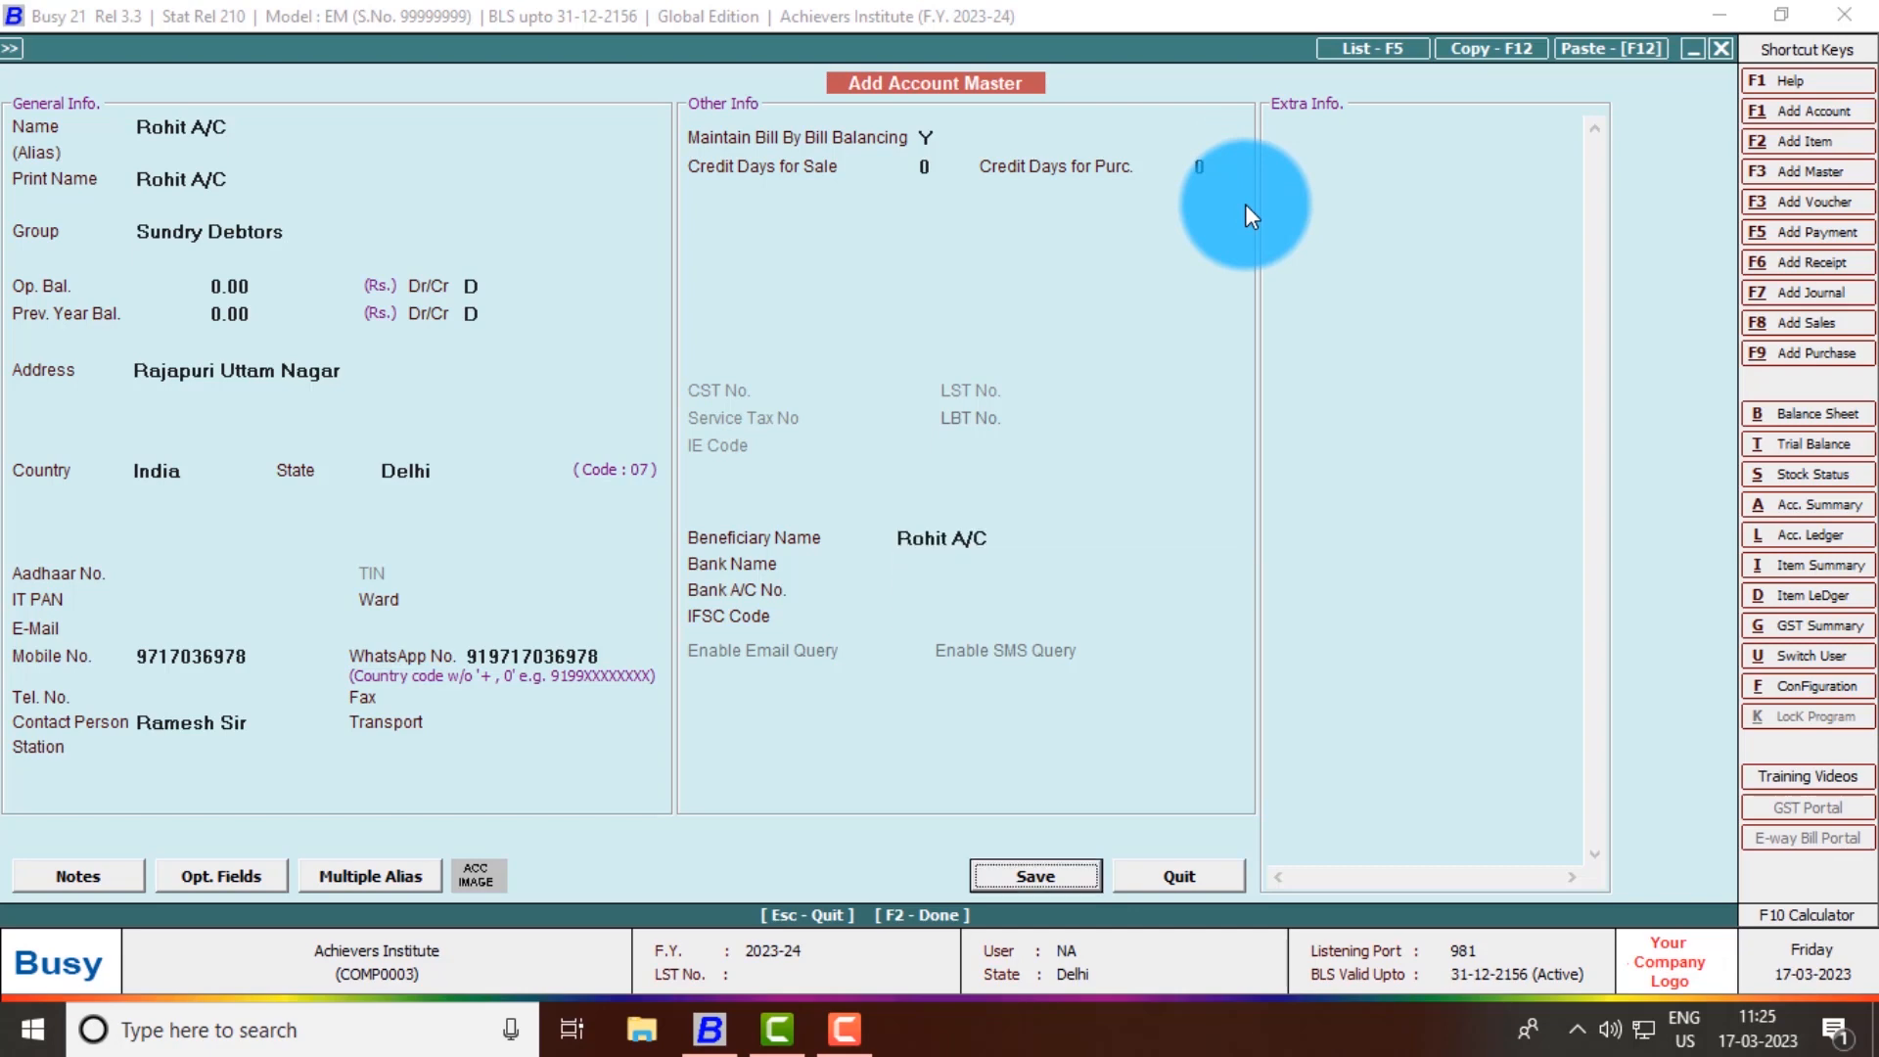
key(Return)
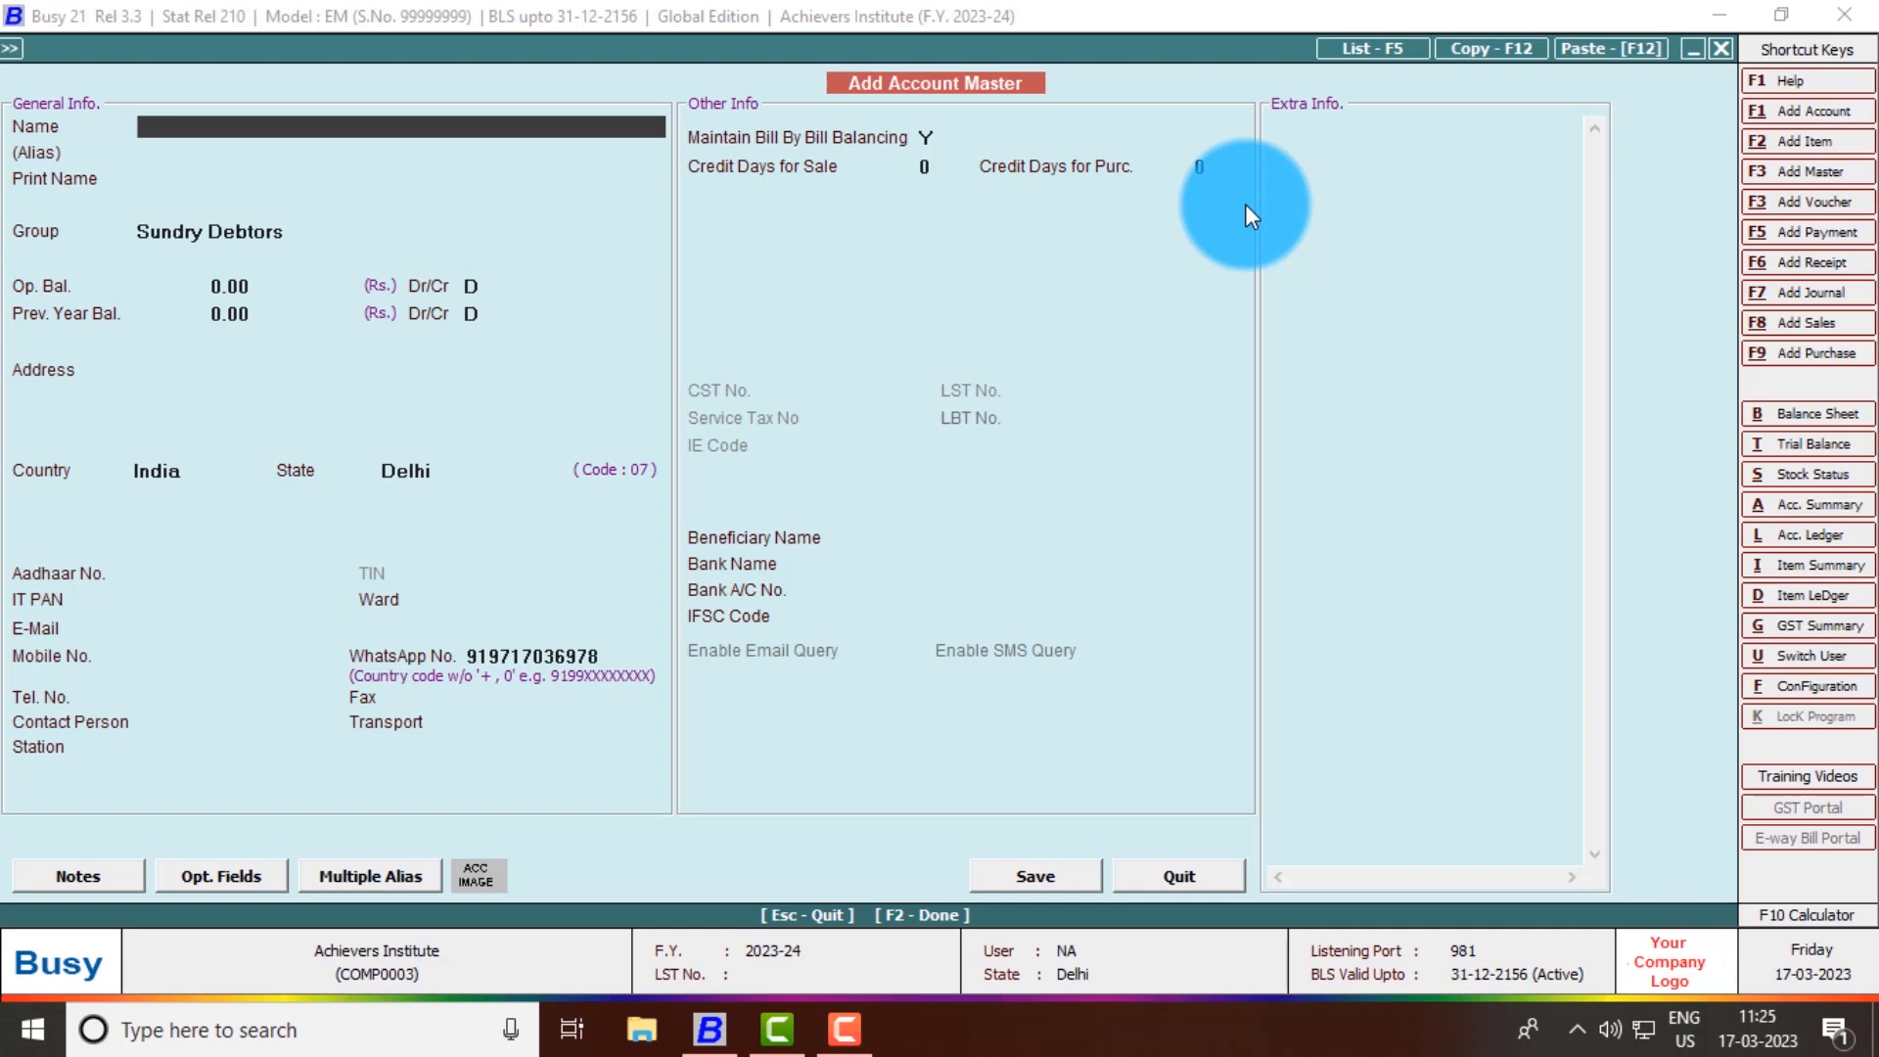
- Confirm the new customer account appears under Sundry Debtors in the All Accounts list, then close it
key(Escape)
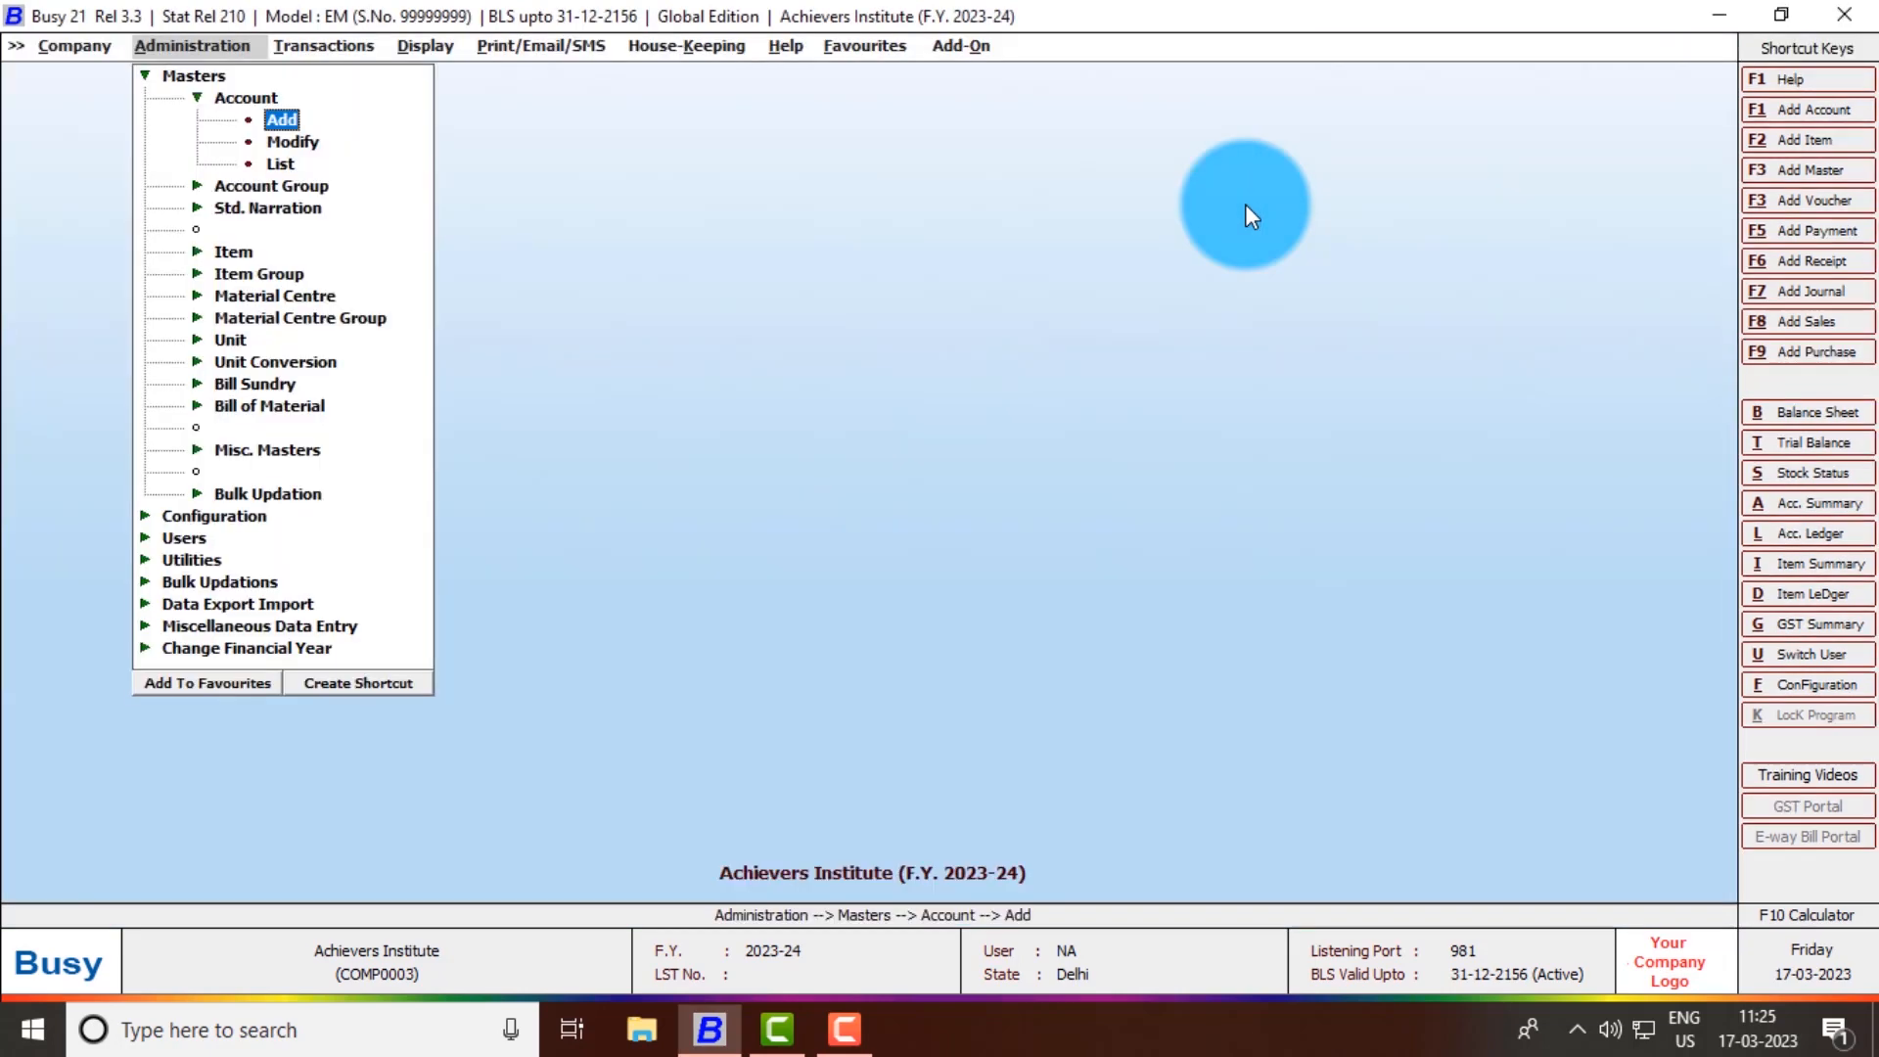
key(Down)
key(Down)
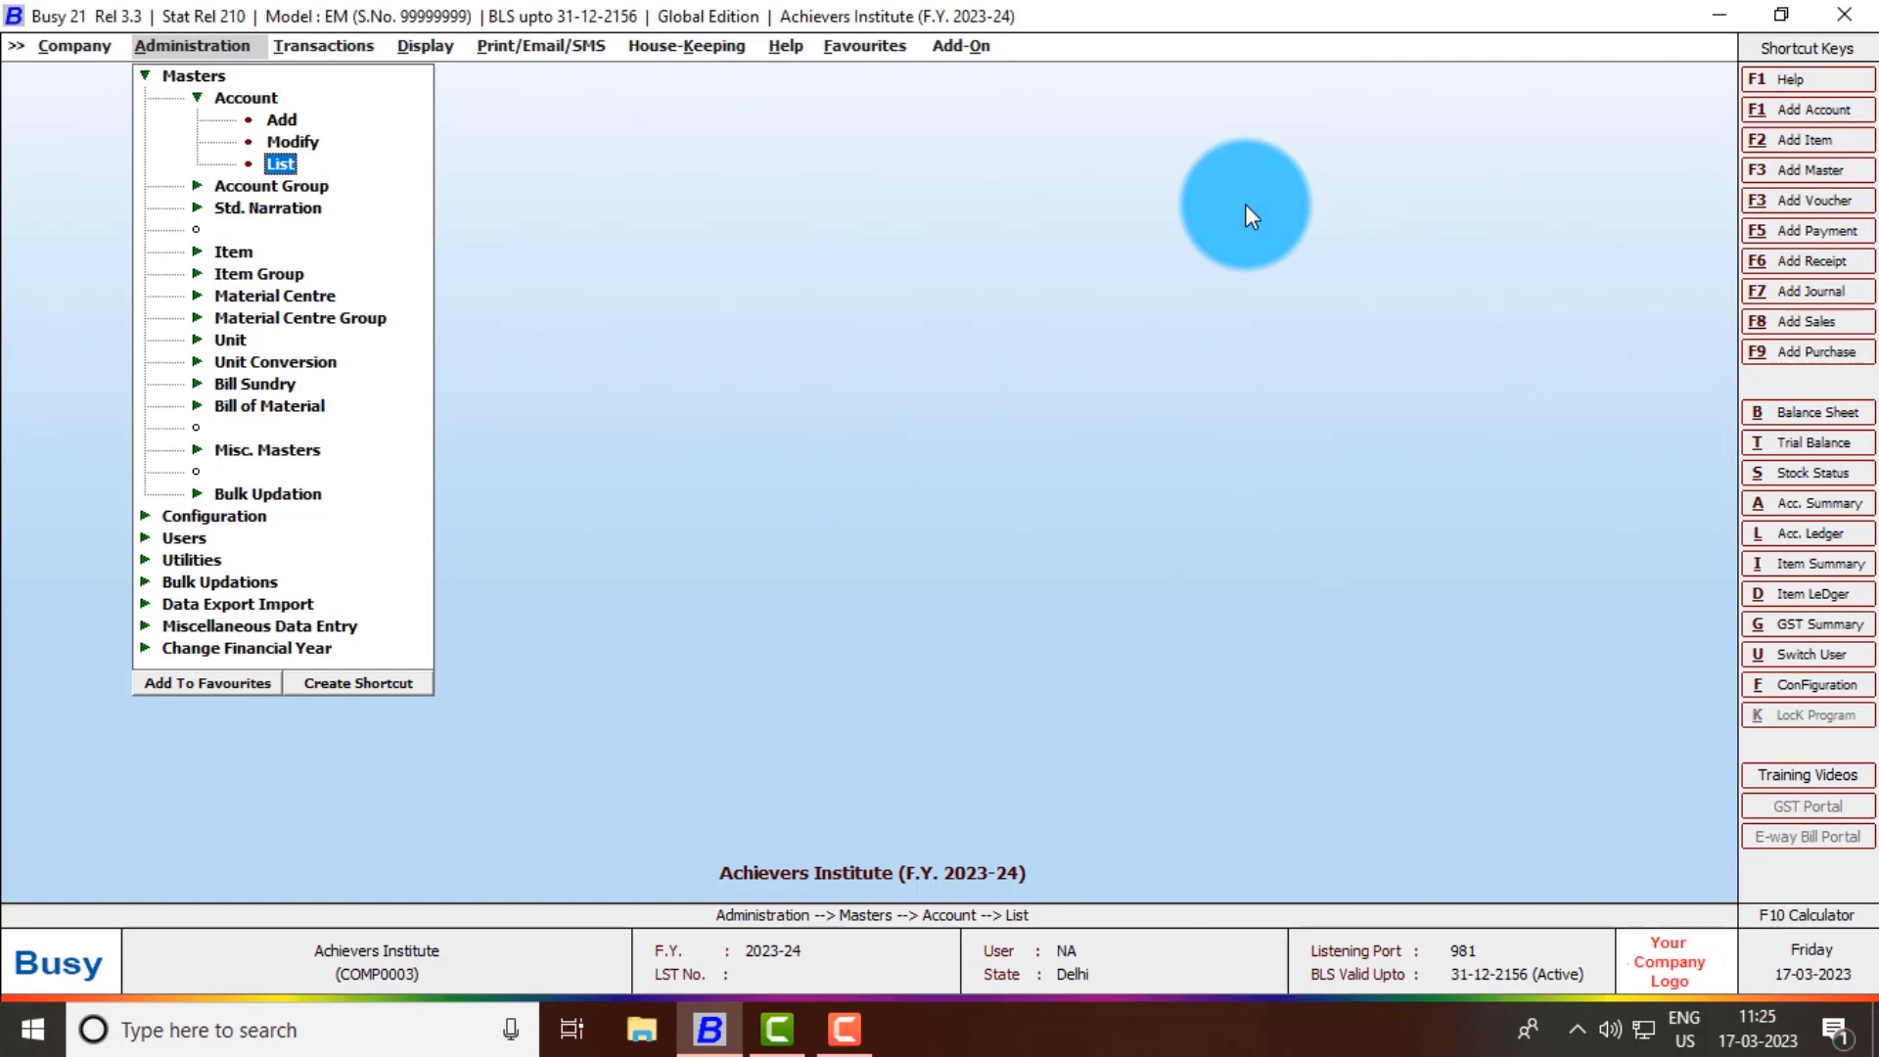
key(Return)
key(Return)
key(Return)
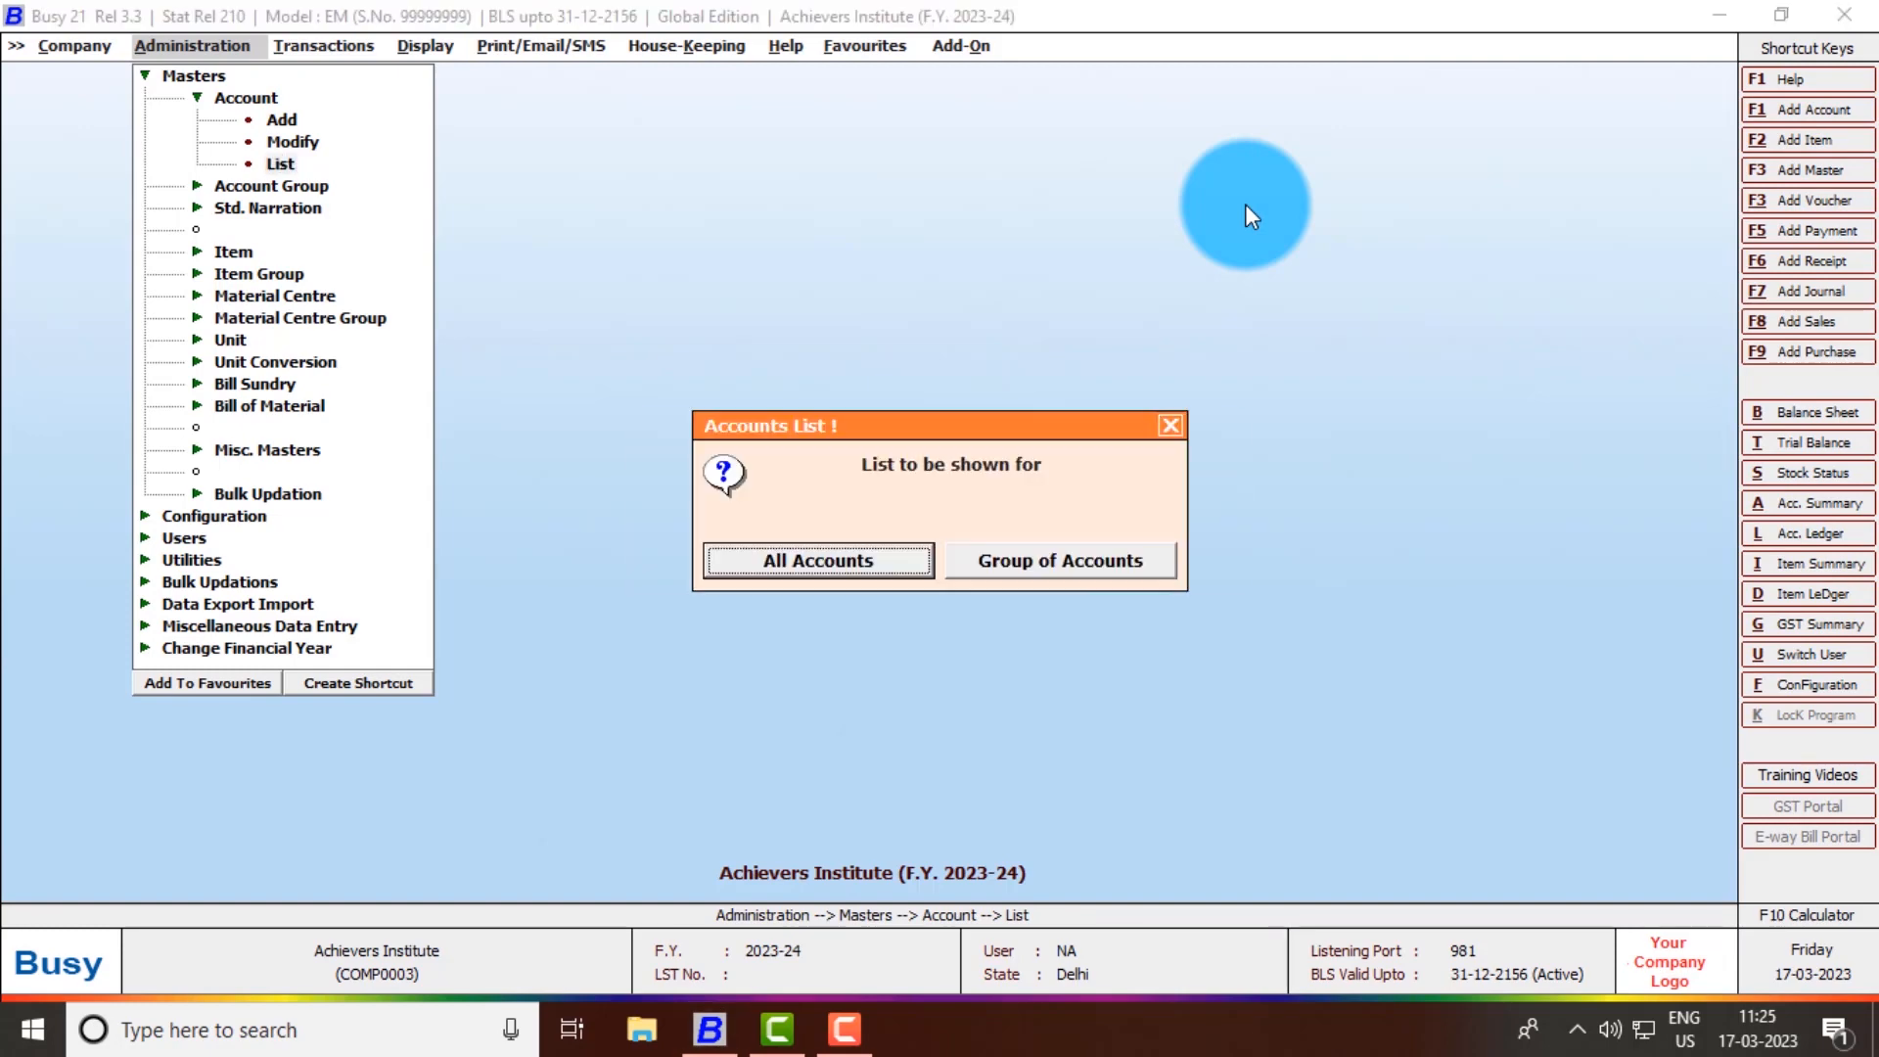
key(Return)
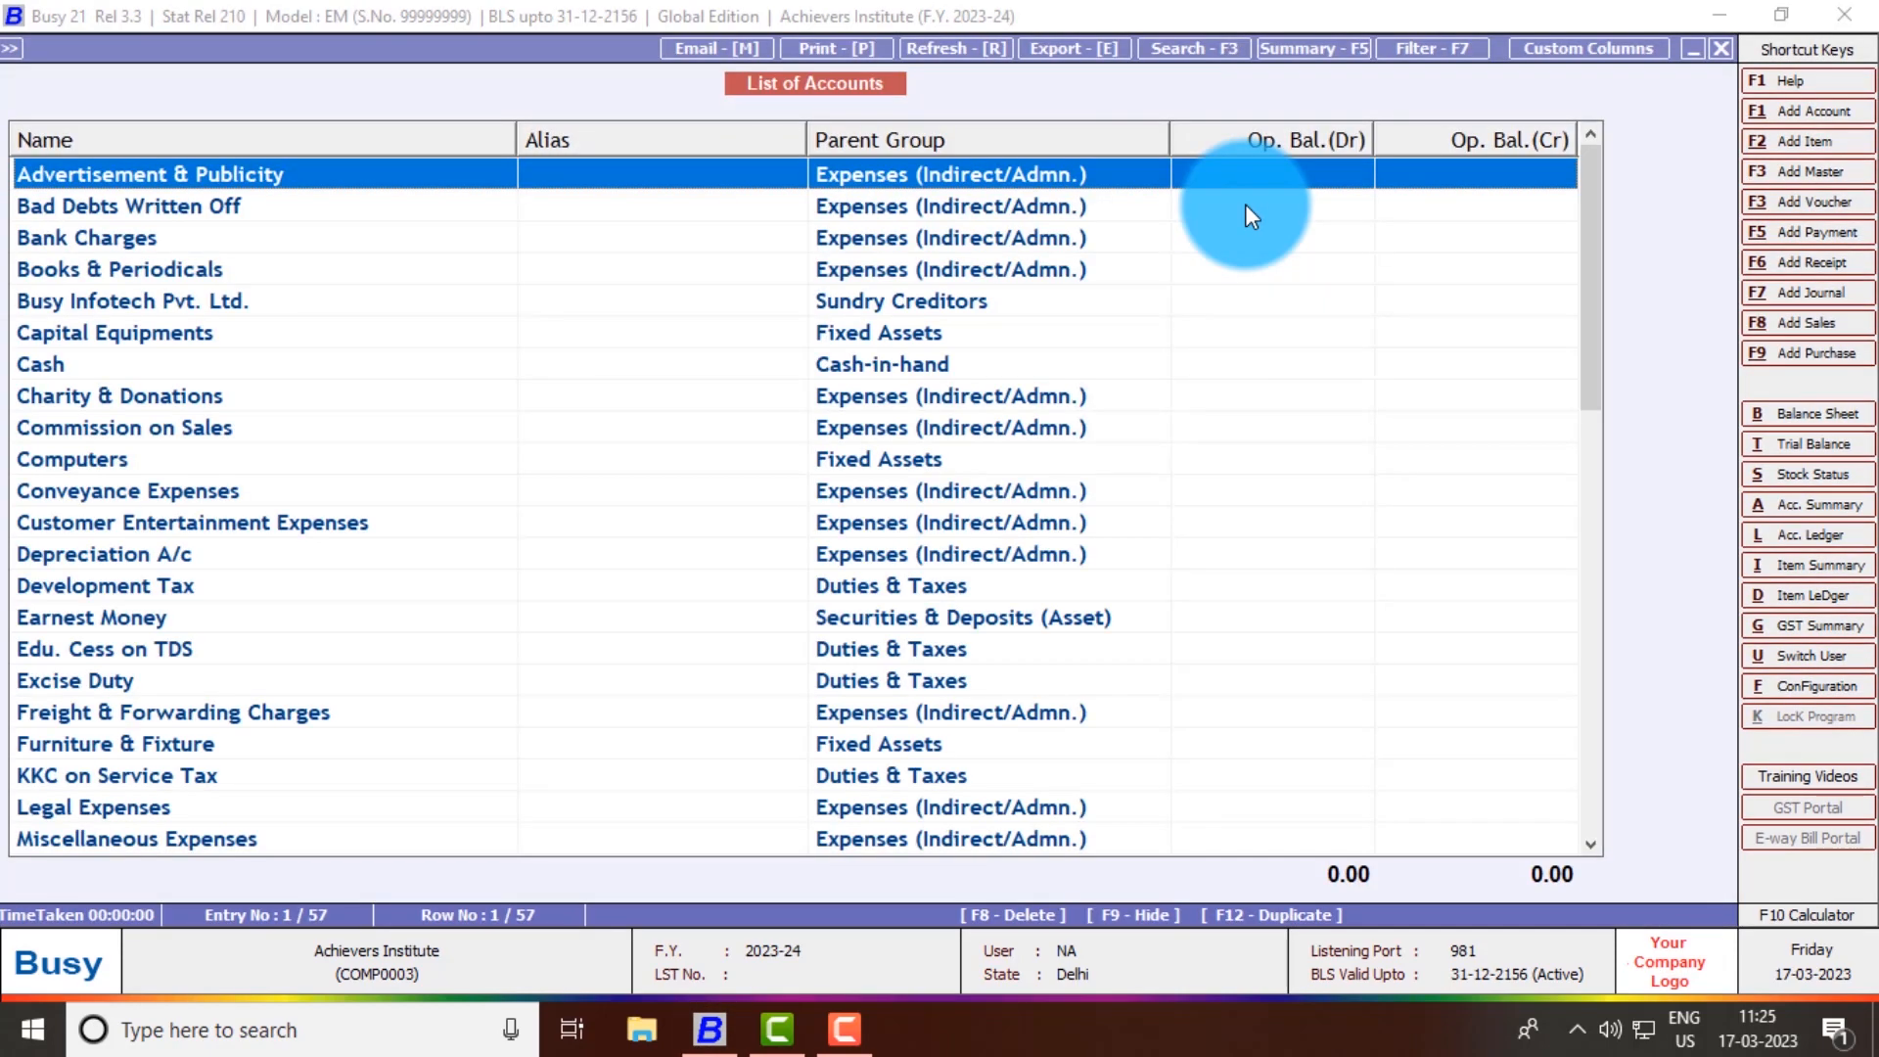
key(r)
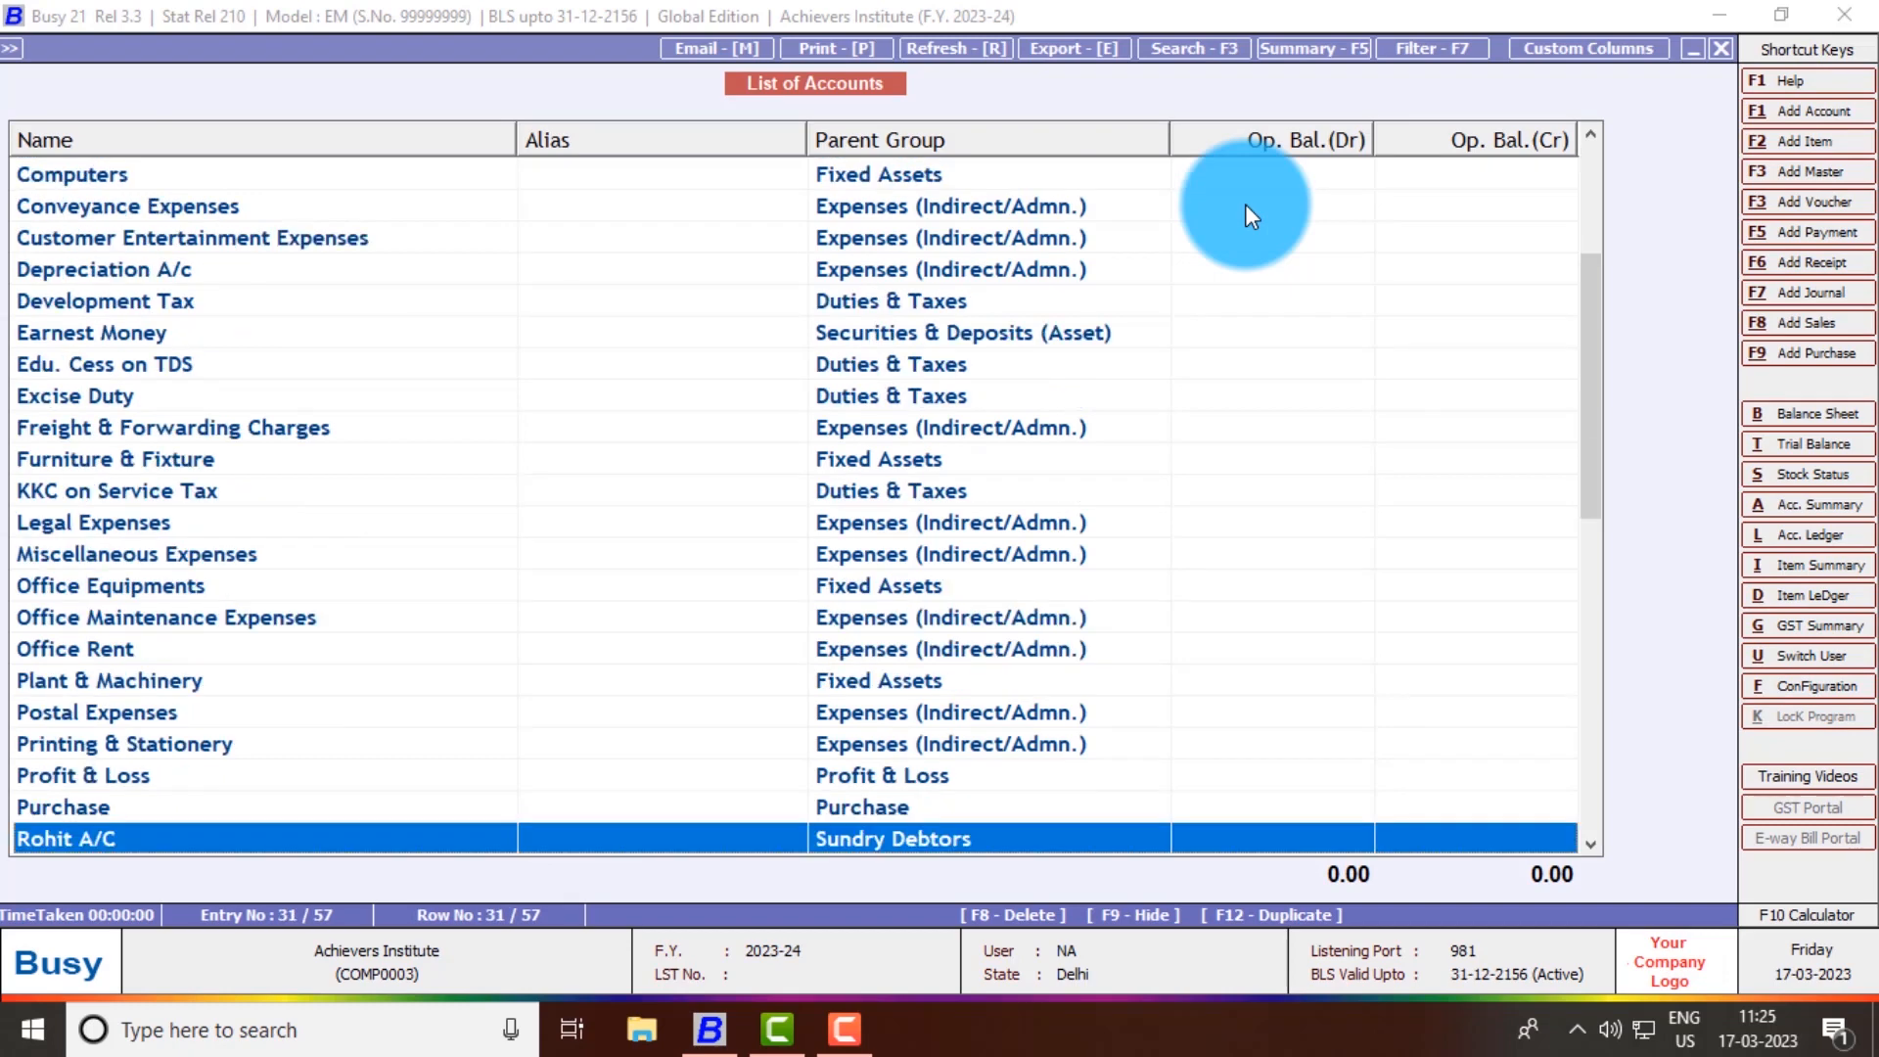
key(Down)
key(Up)
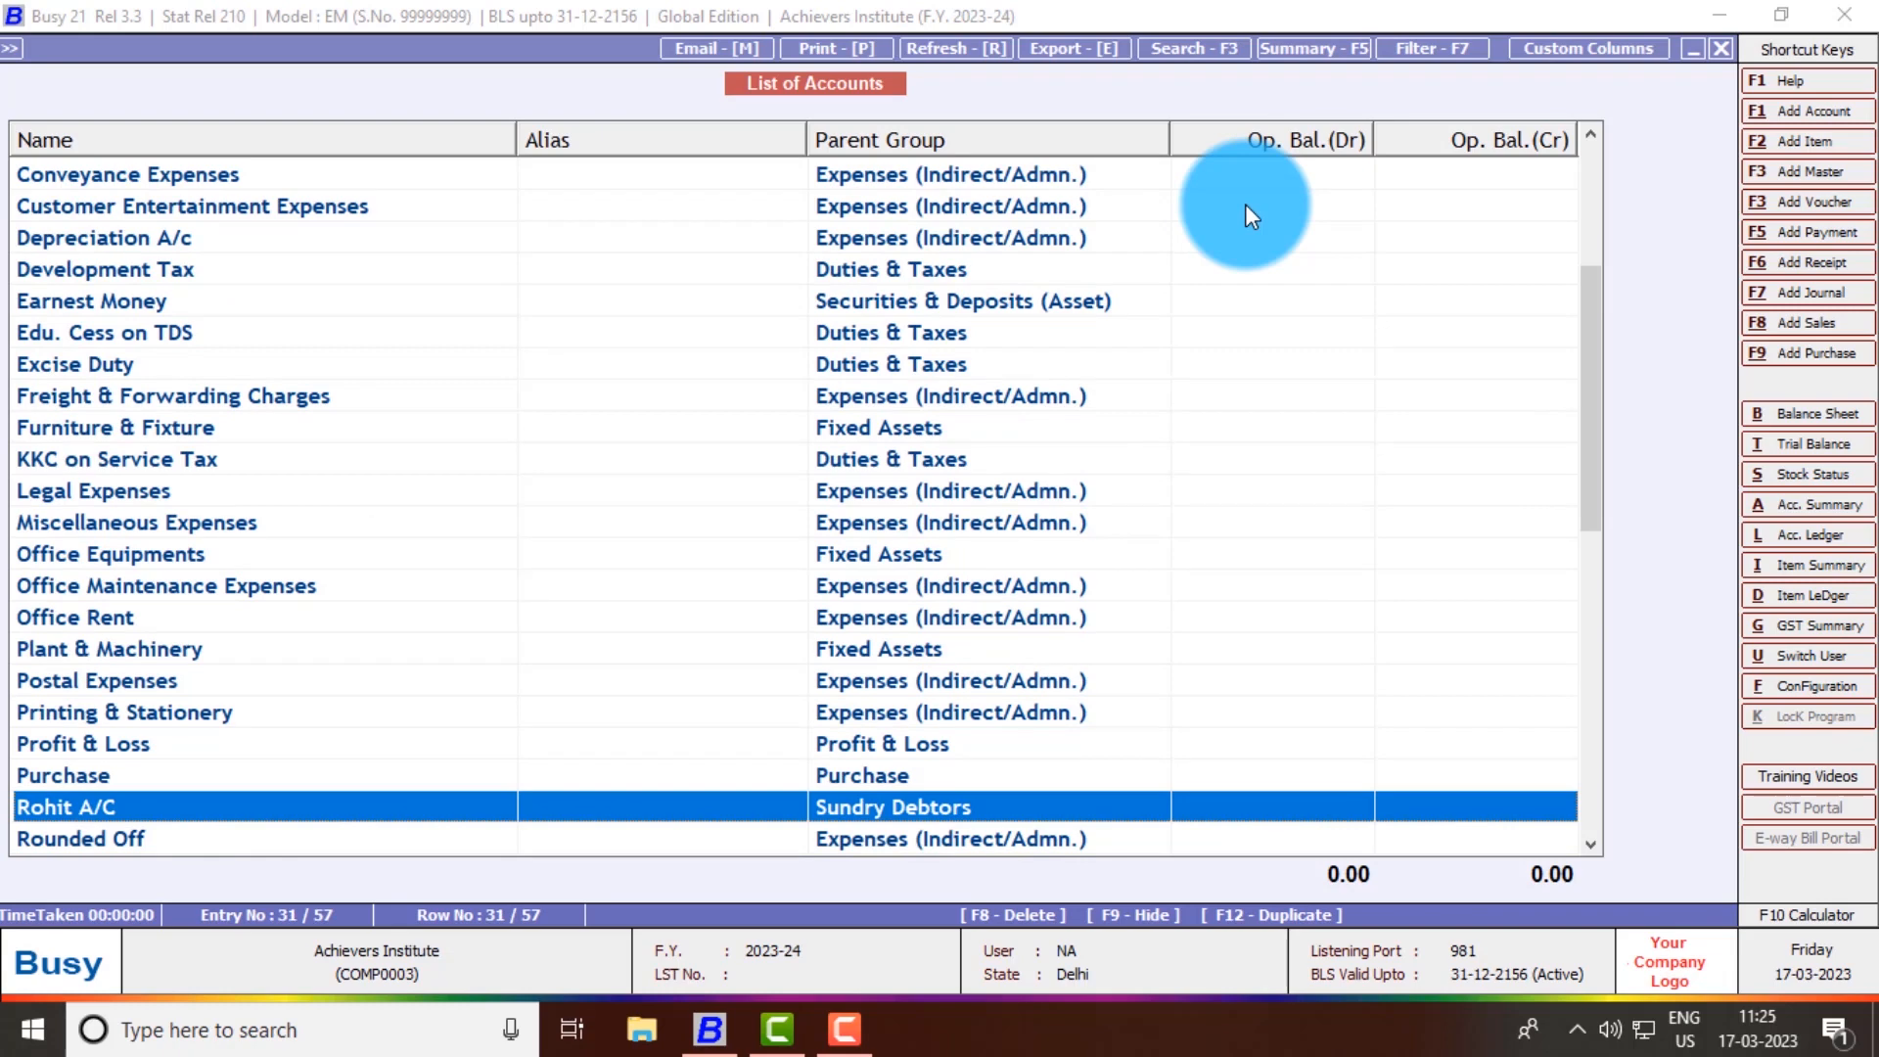
key(Escape)
key(Escape)
key(Escape)
key(Up)
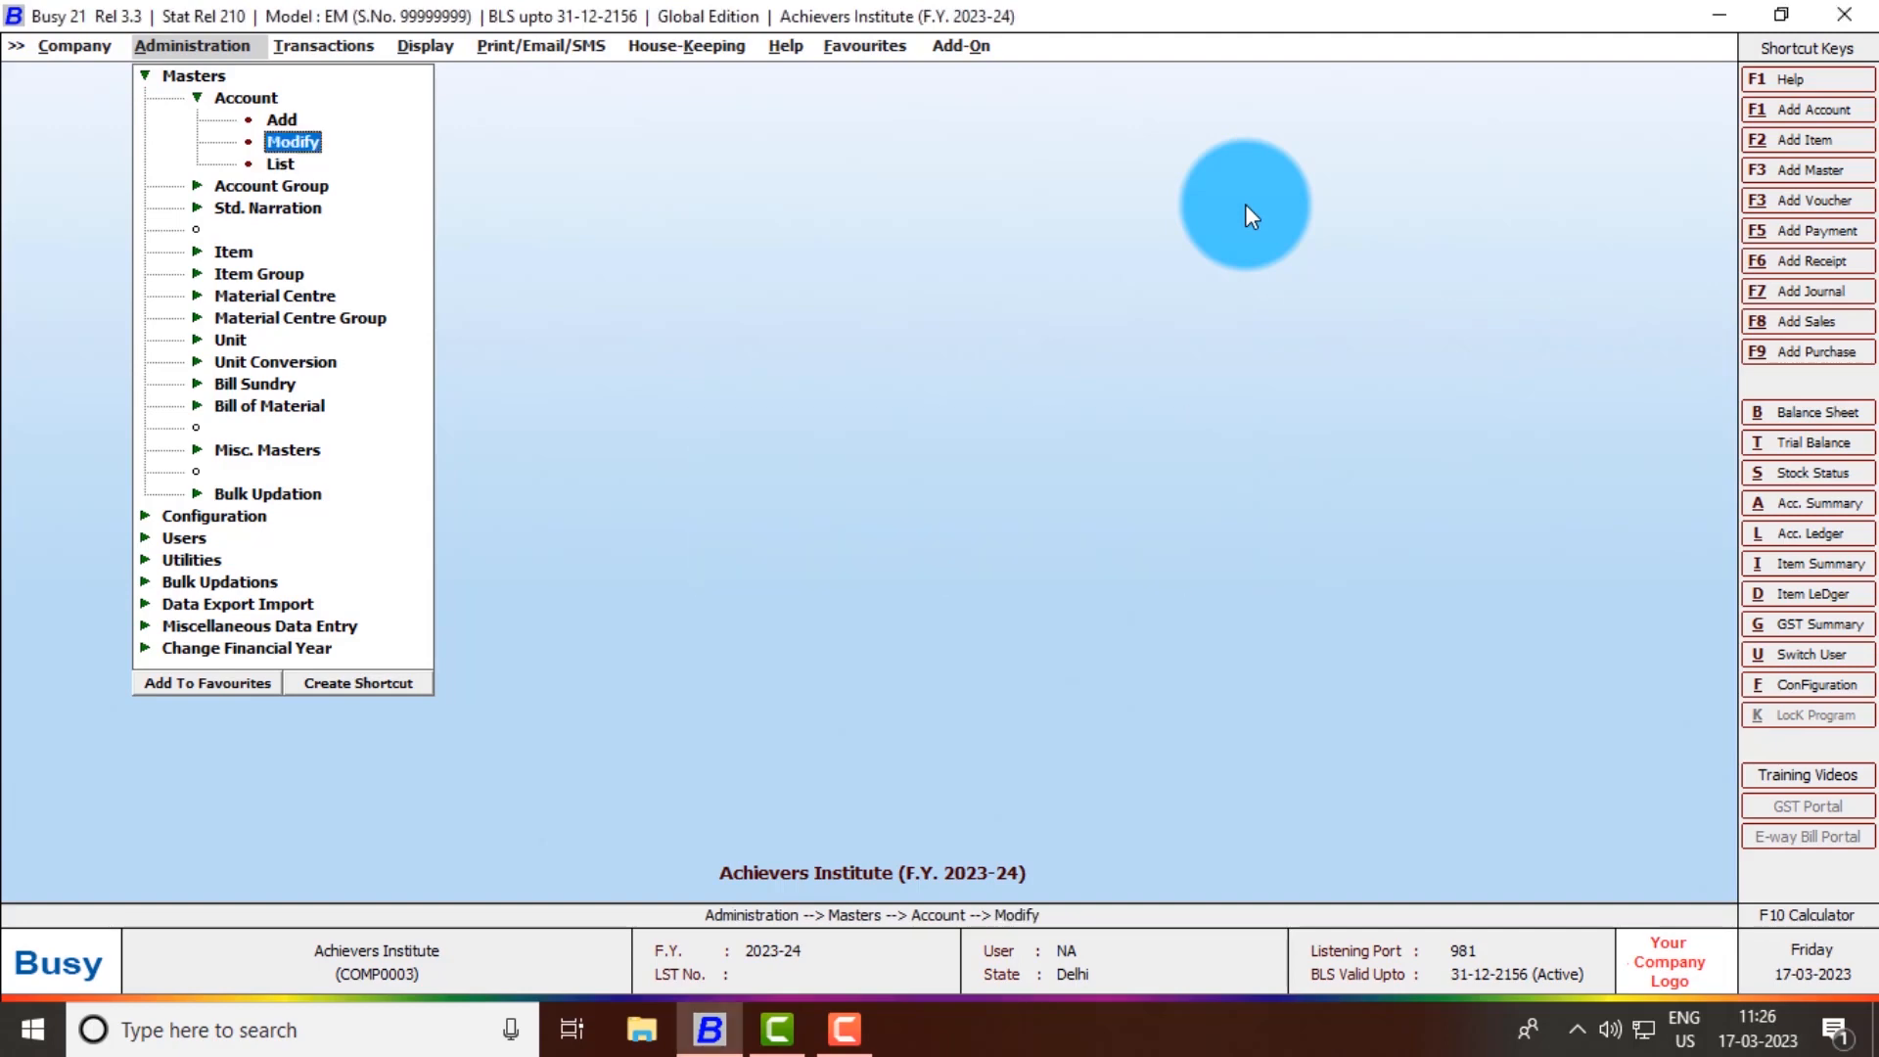
- Search for the customer account in Modify and step through its fields
key(Return)
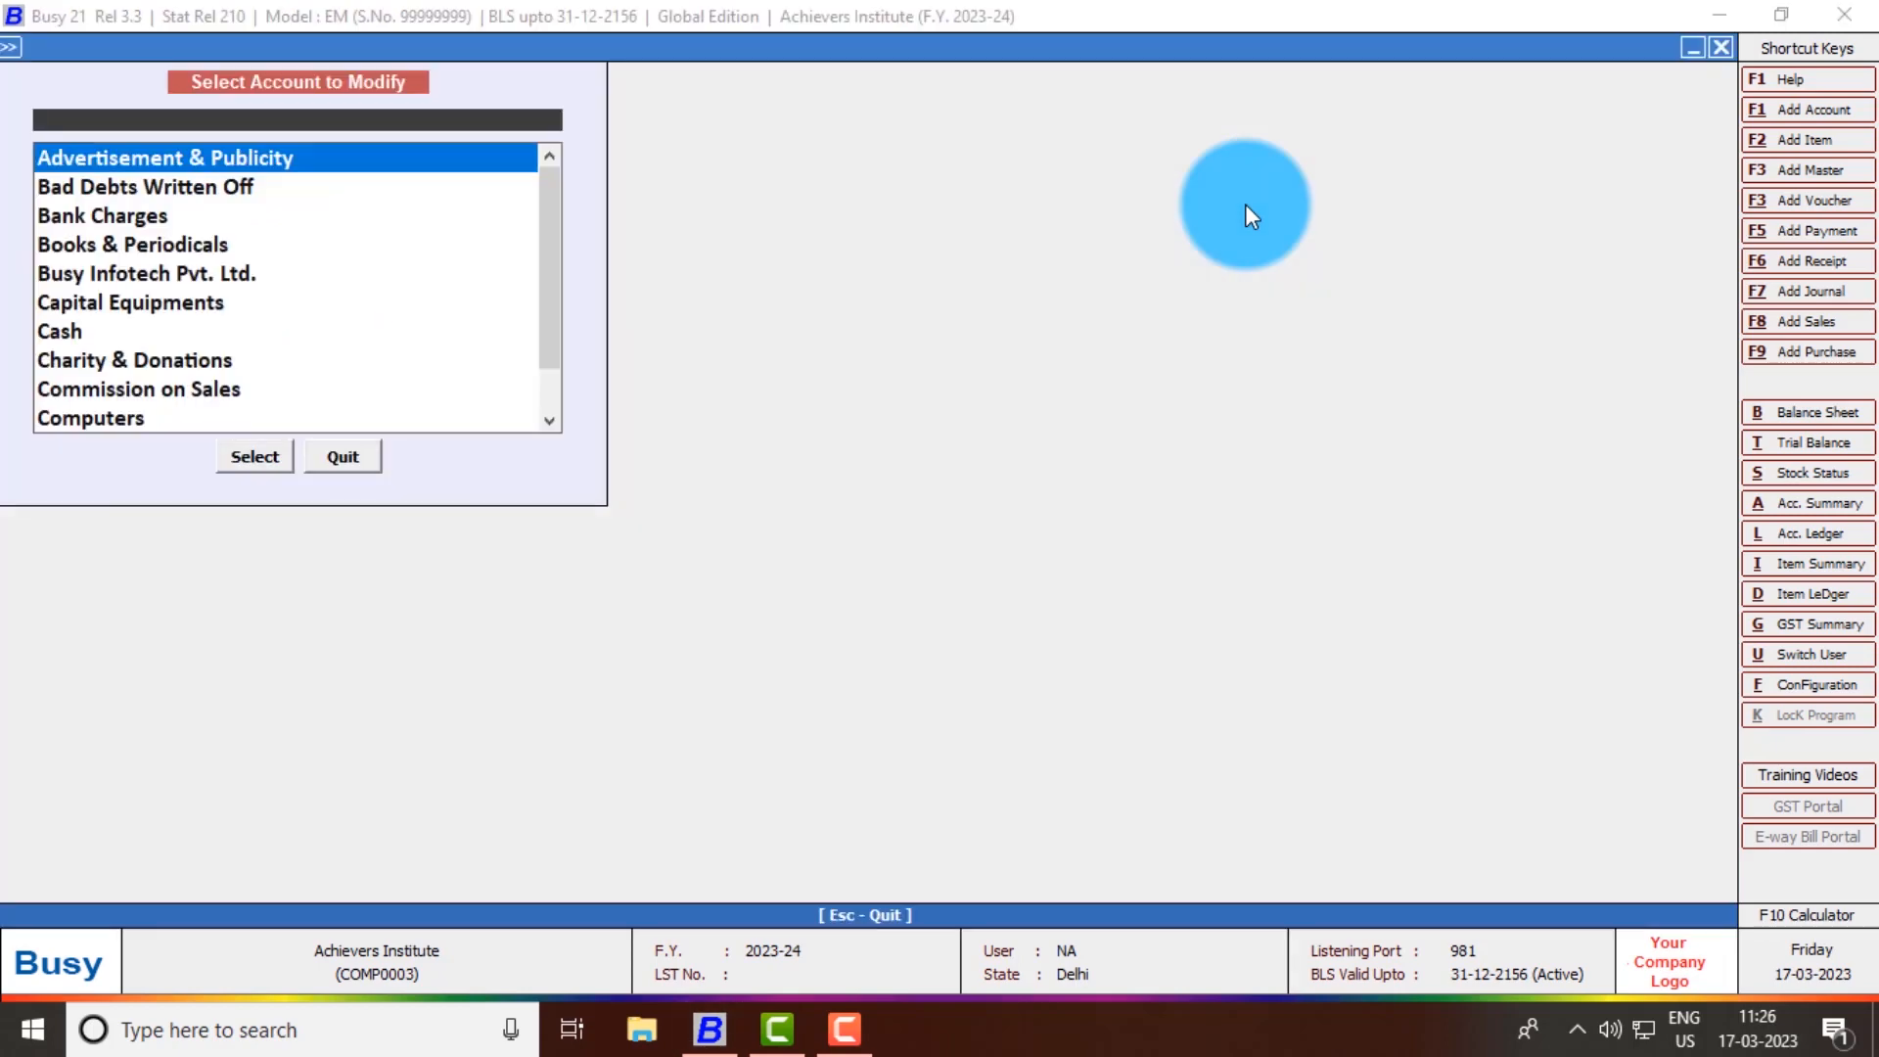
text(roh)
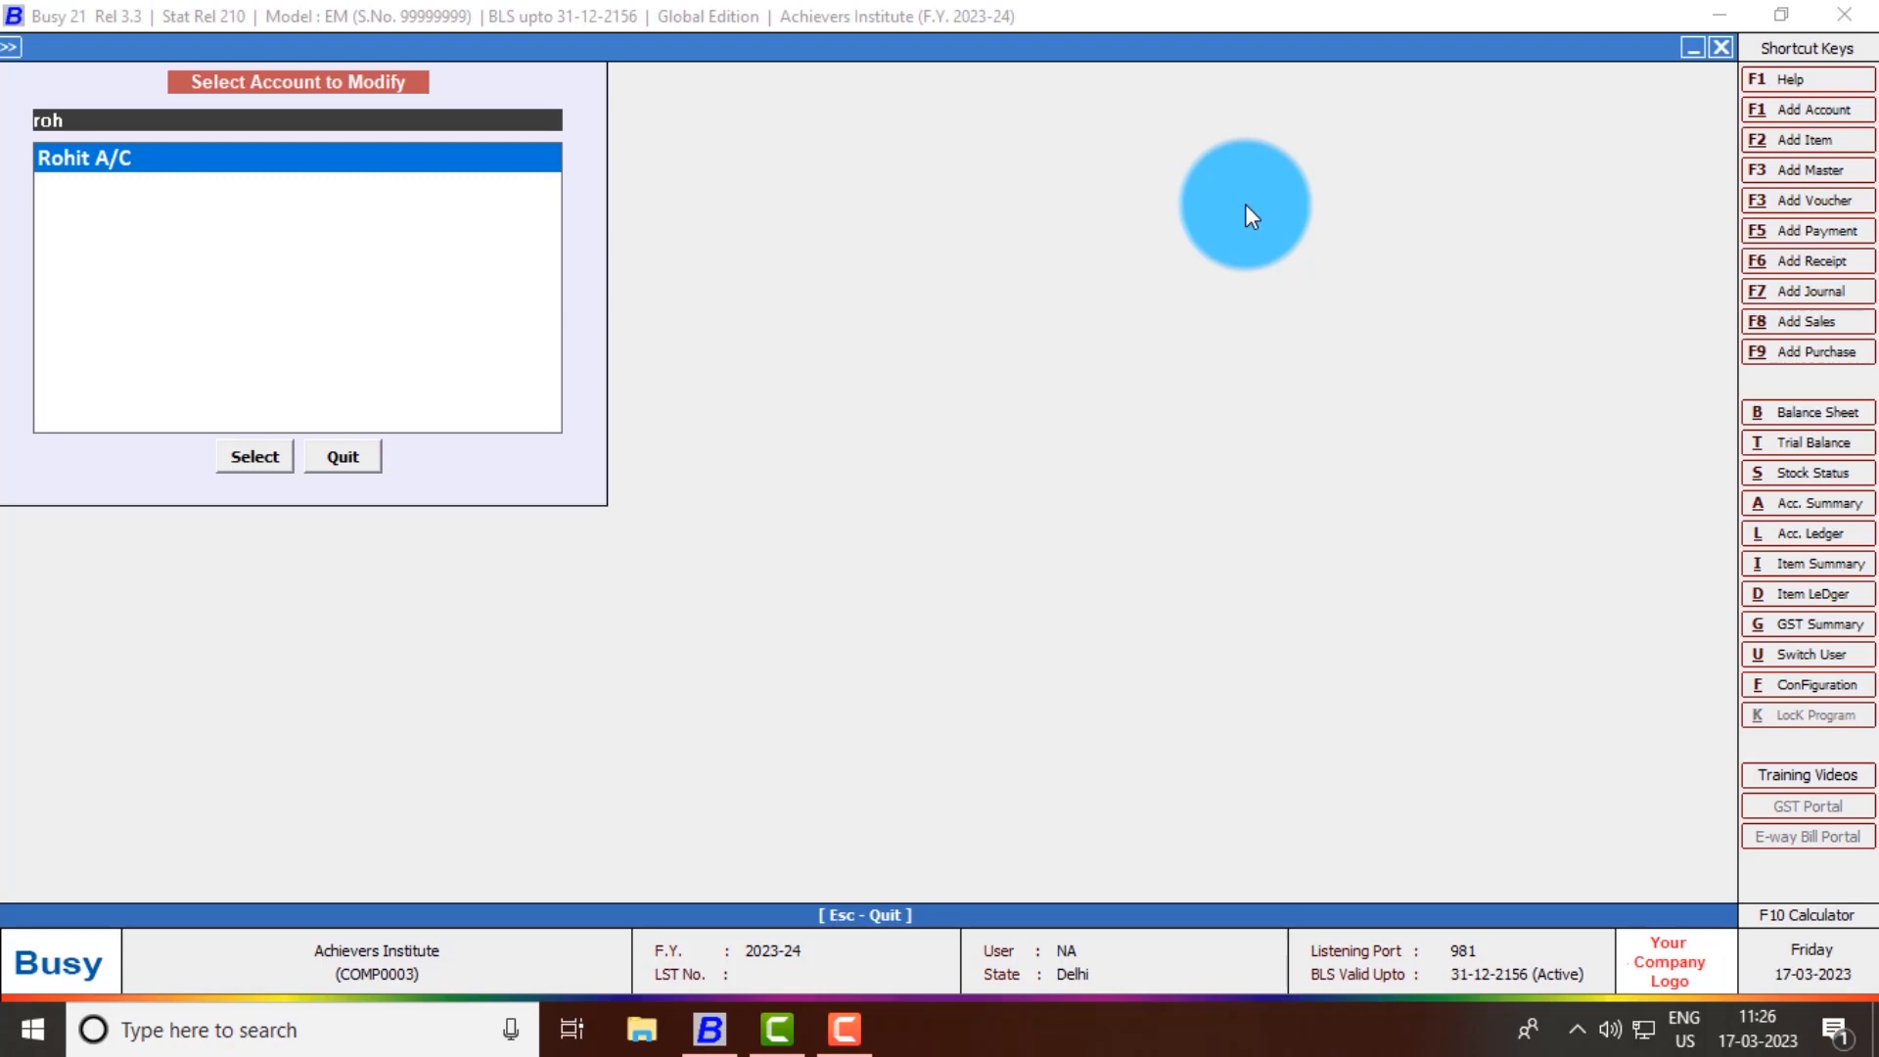
key(Return)
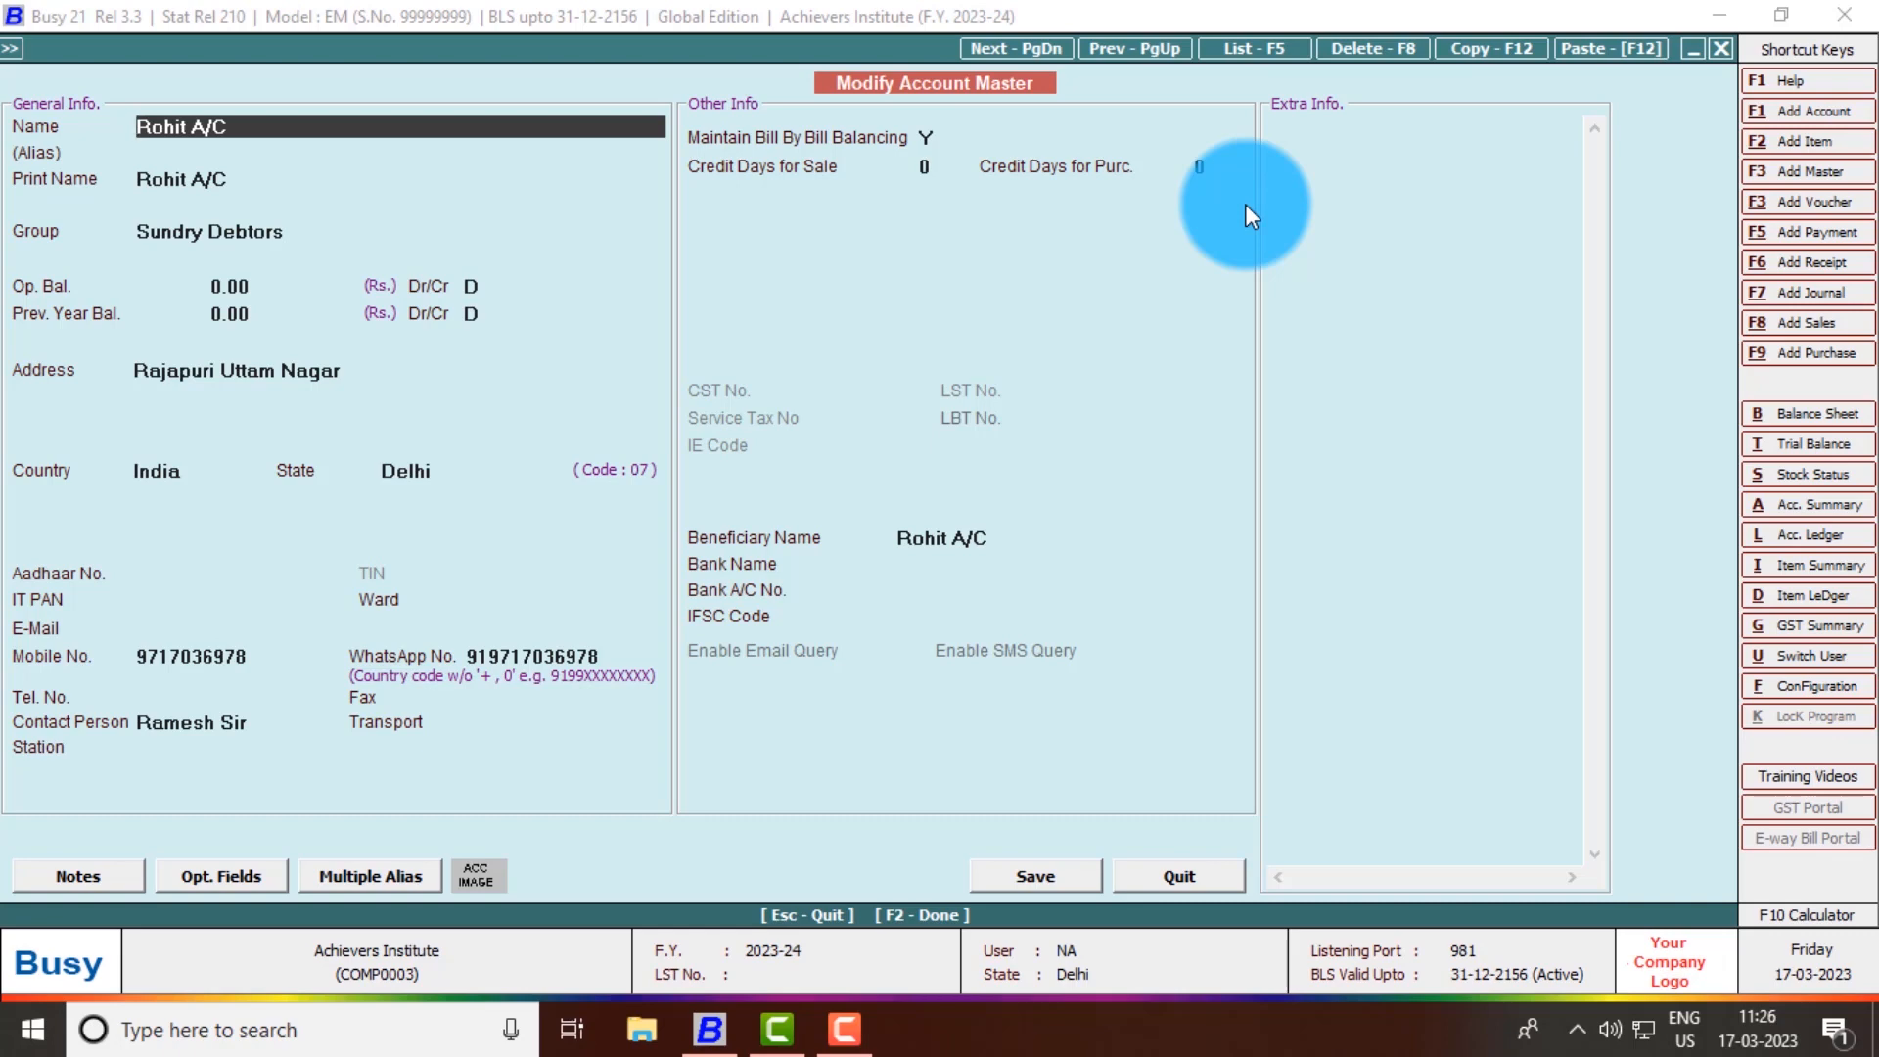
key(Return)
key(Return)
key(Return)
key(Return)
key(Return)
key(Return)
key(Return)
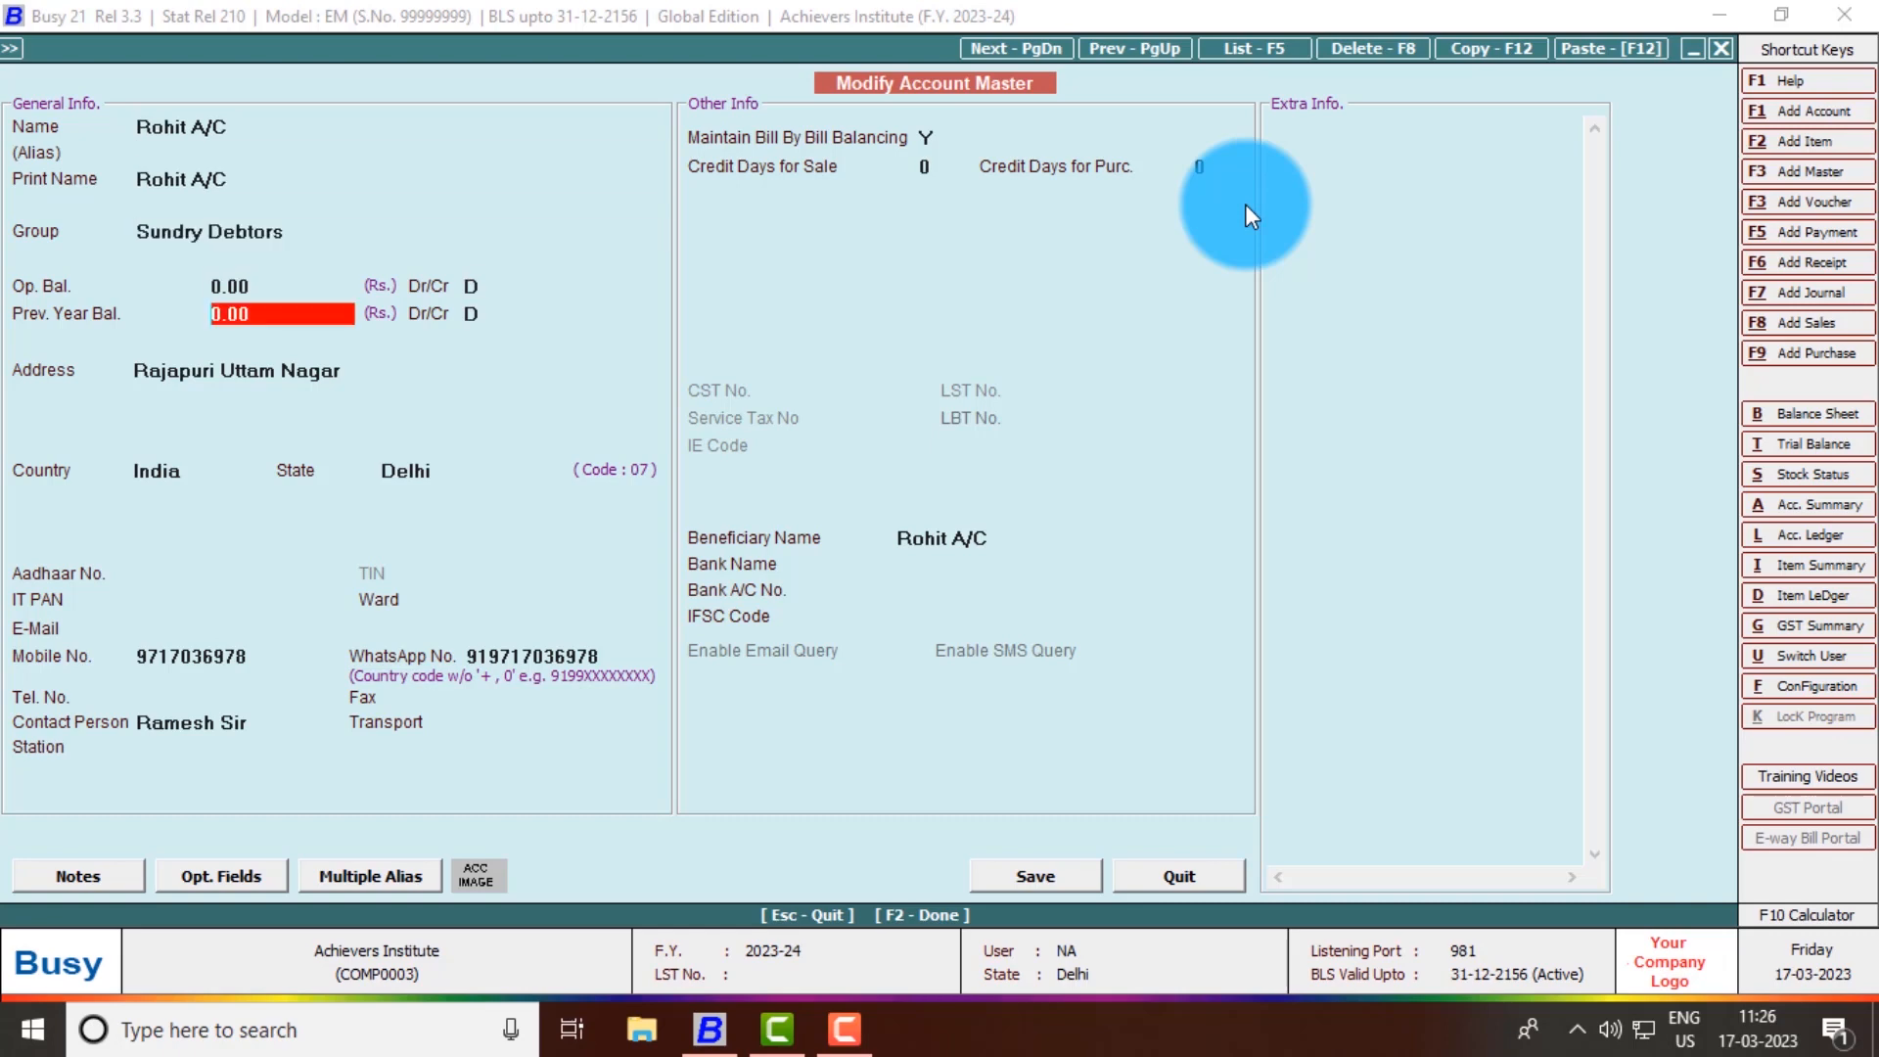
key(Return)
key(Return)
key(Return)
key(Return)
key(Return)
key(Return)
key(Return)
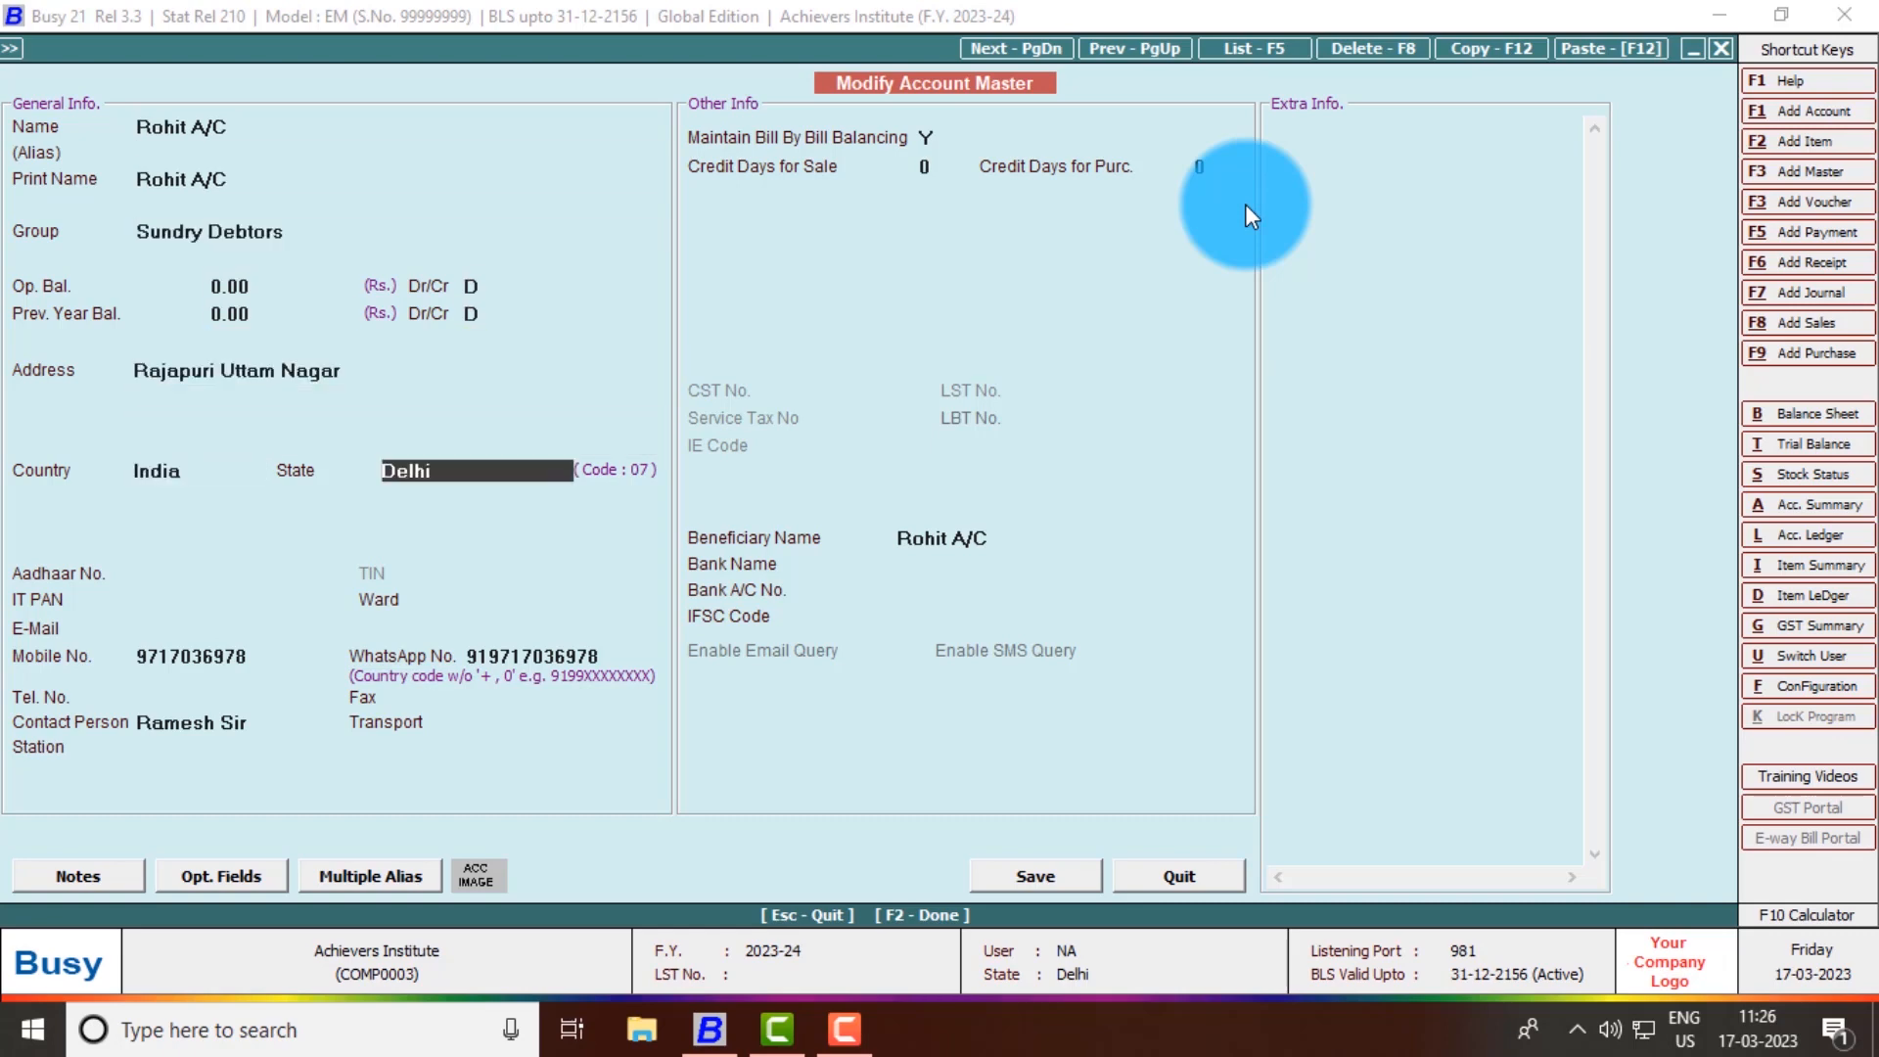
key(Return)
key(Return)
key(Return)
key(Return)
key(Return)
key(Return)
key(Return)
key(Return)
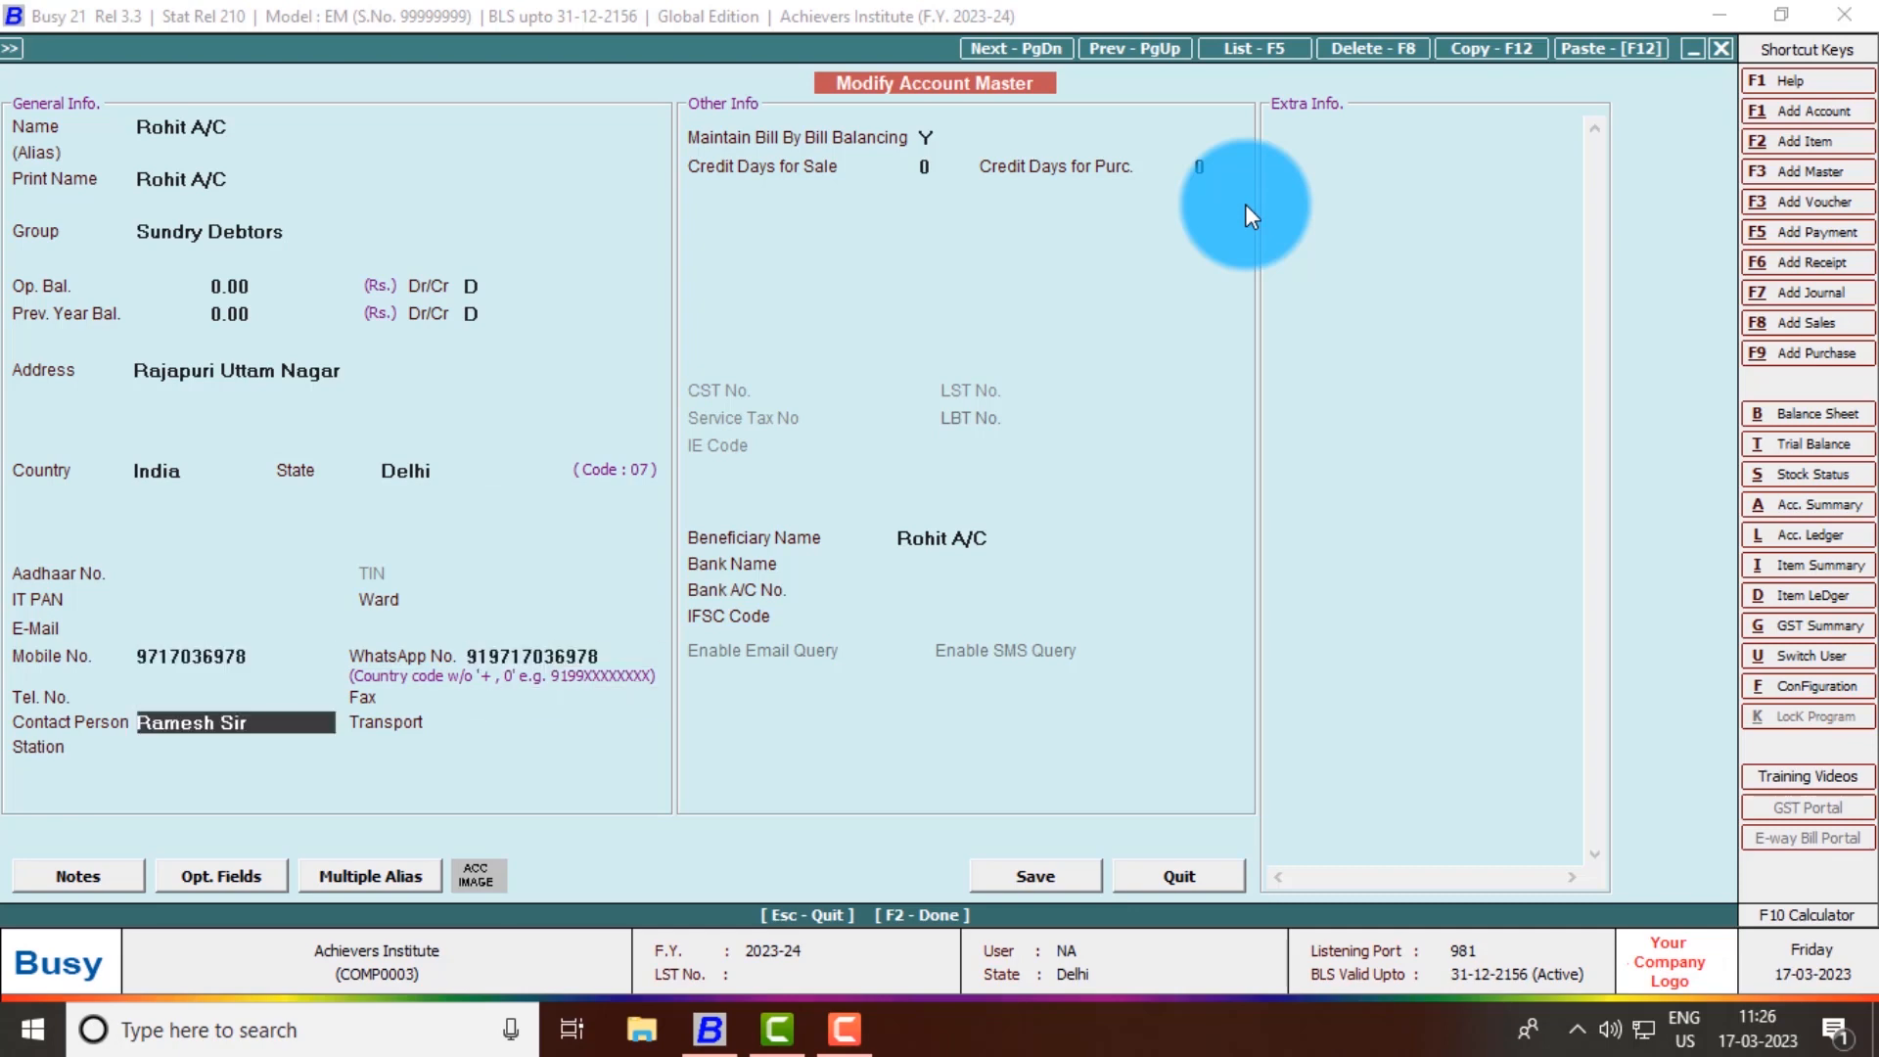
key(Return)
key(Return)
key(Return)
key(Return)
key(Return)
key(Return)
key(Return)
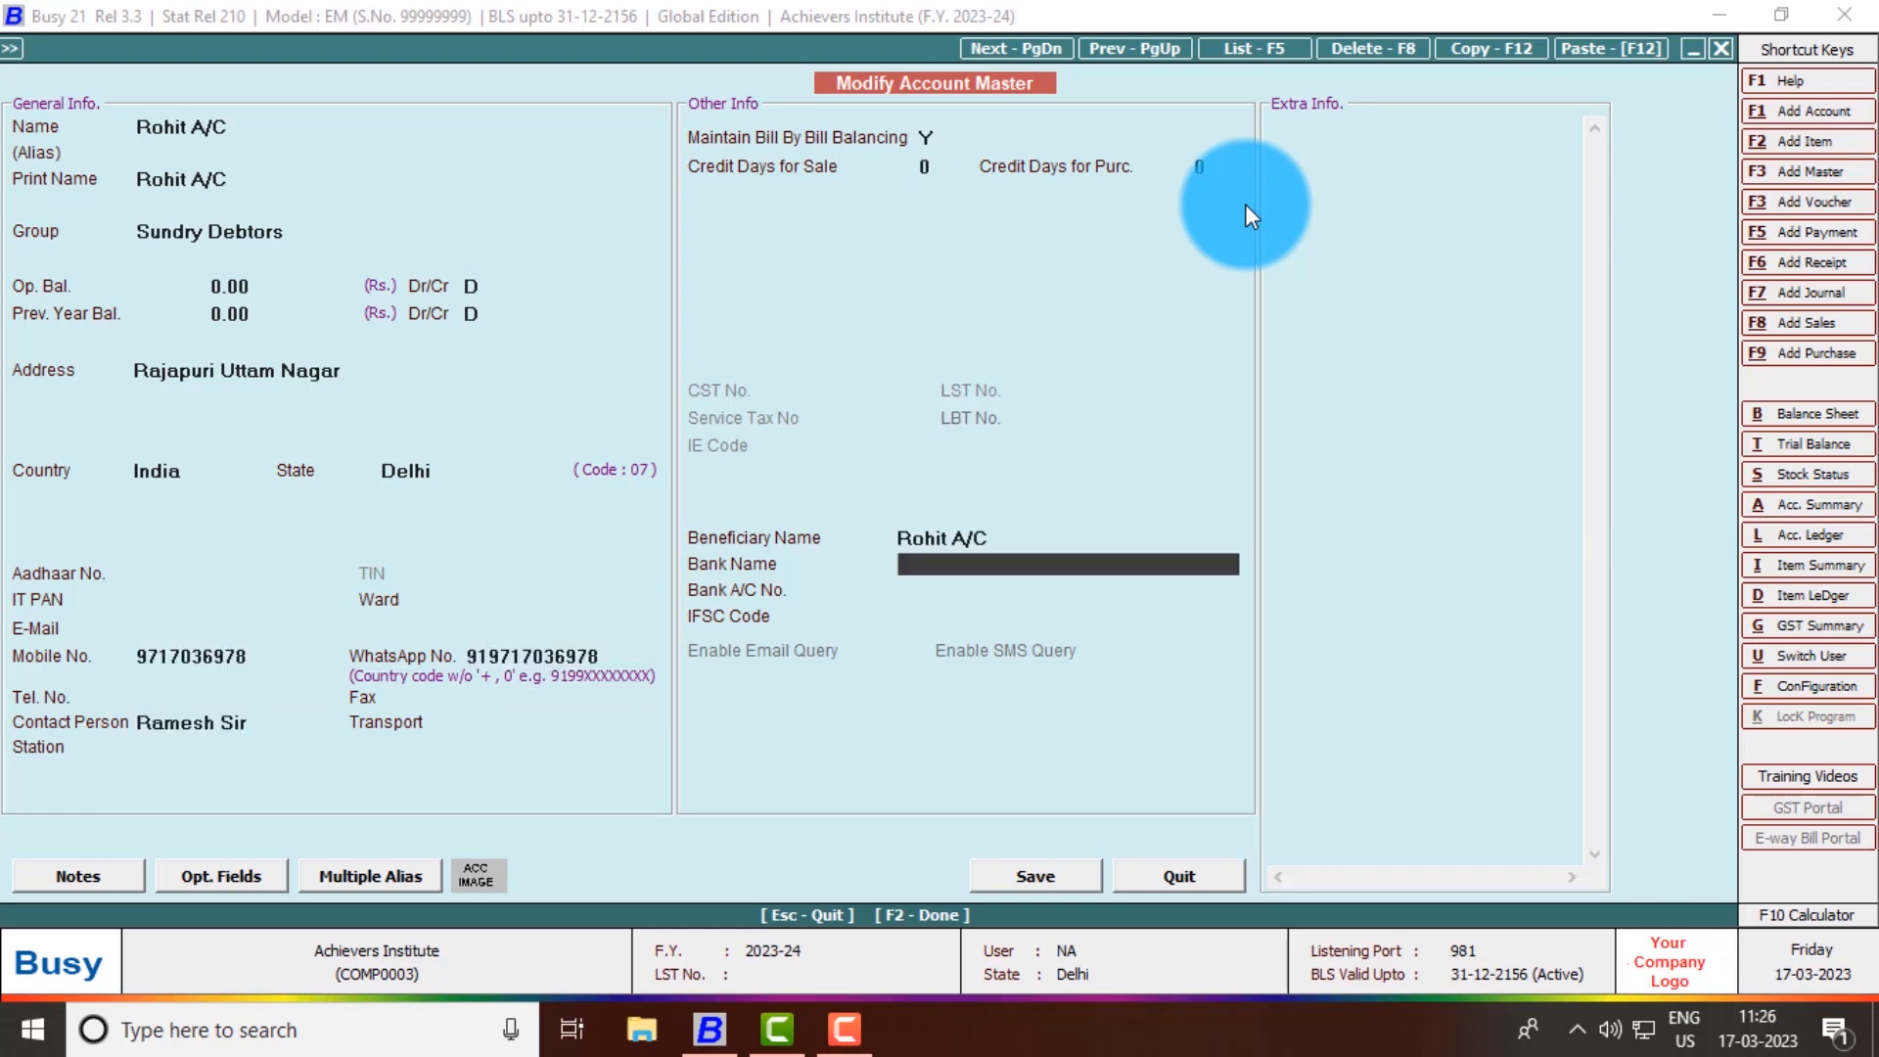
key(Return)
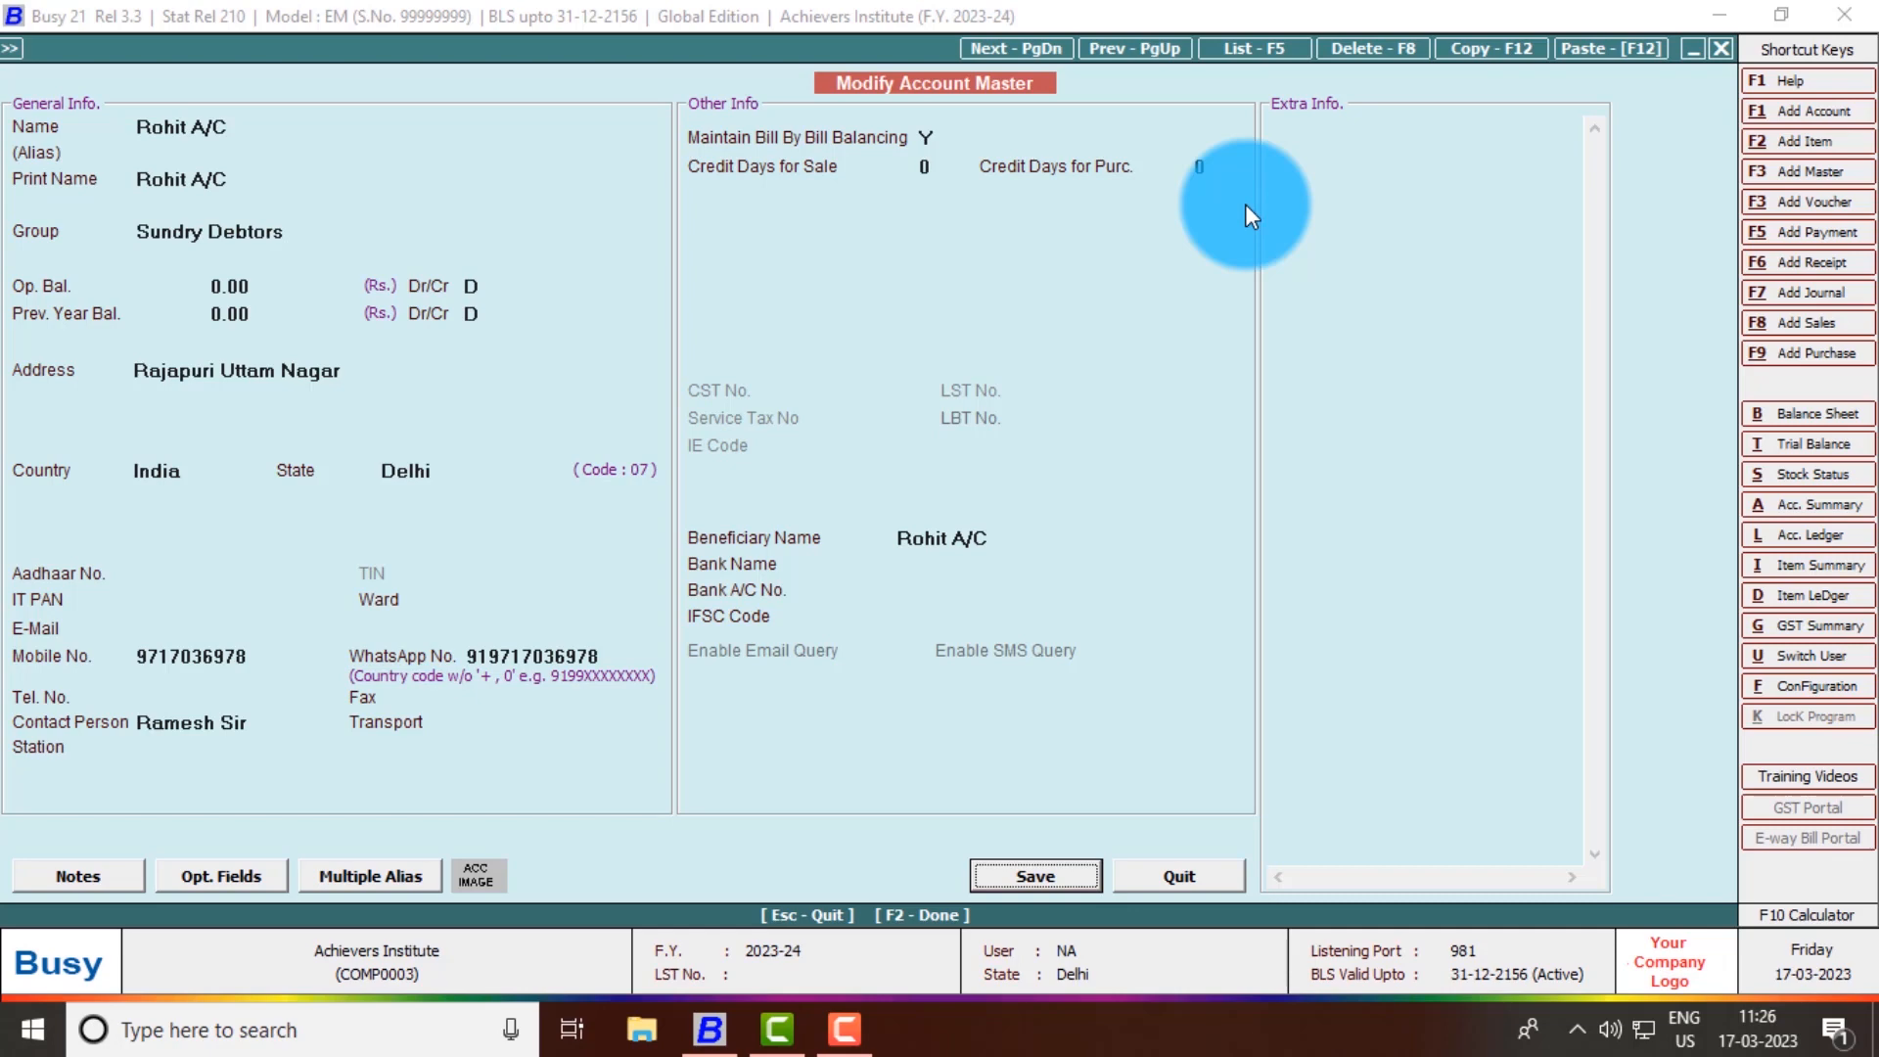
- Fill in the customer's Aadhaar number and e-mail address, then request saving with F2
key(Up)
key(Up)
key(Up)
key(Up)
key(Up)
key(Up)
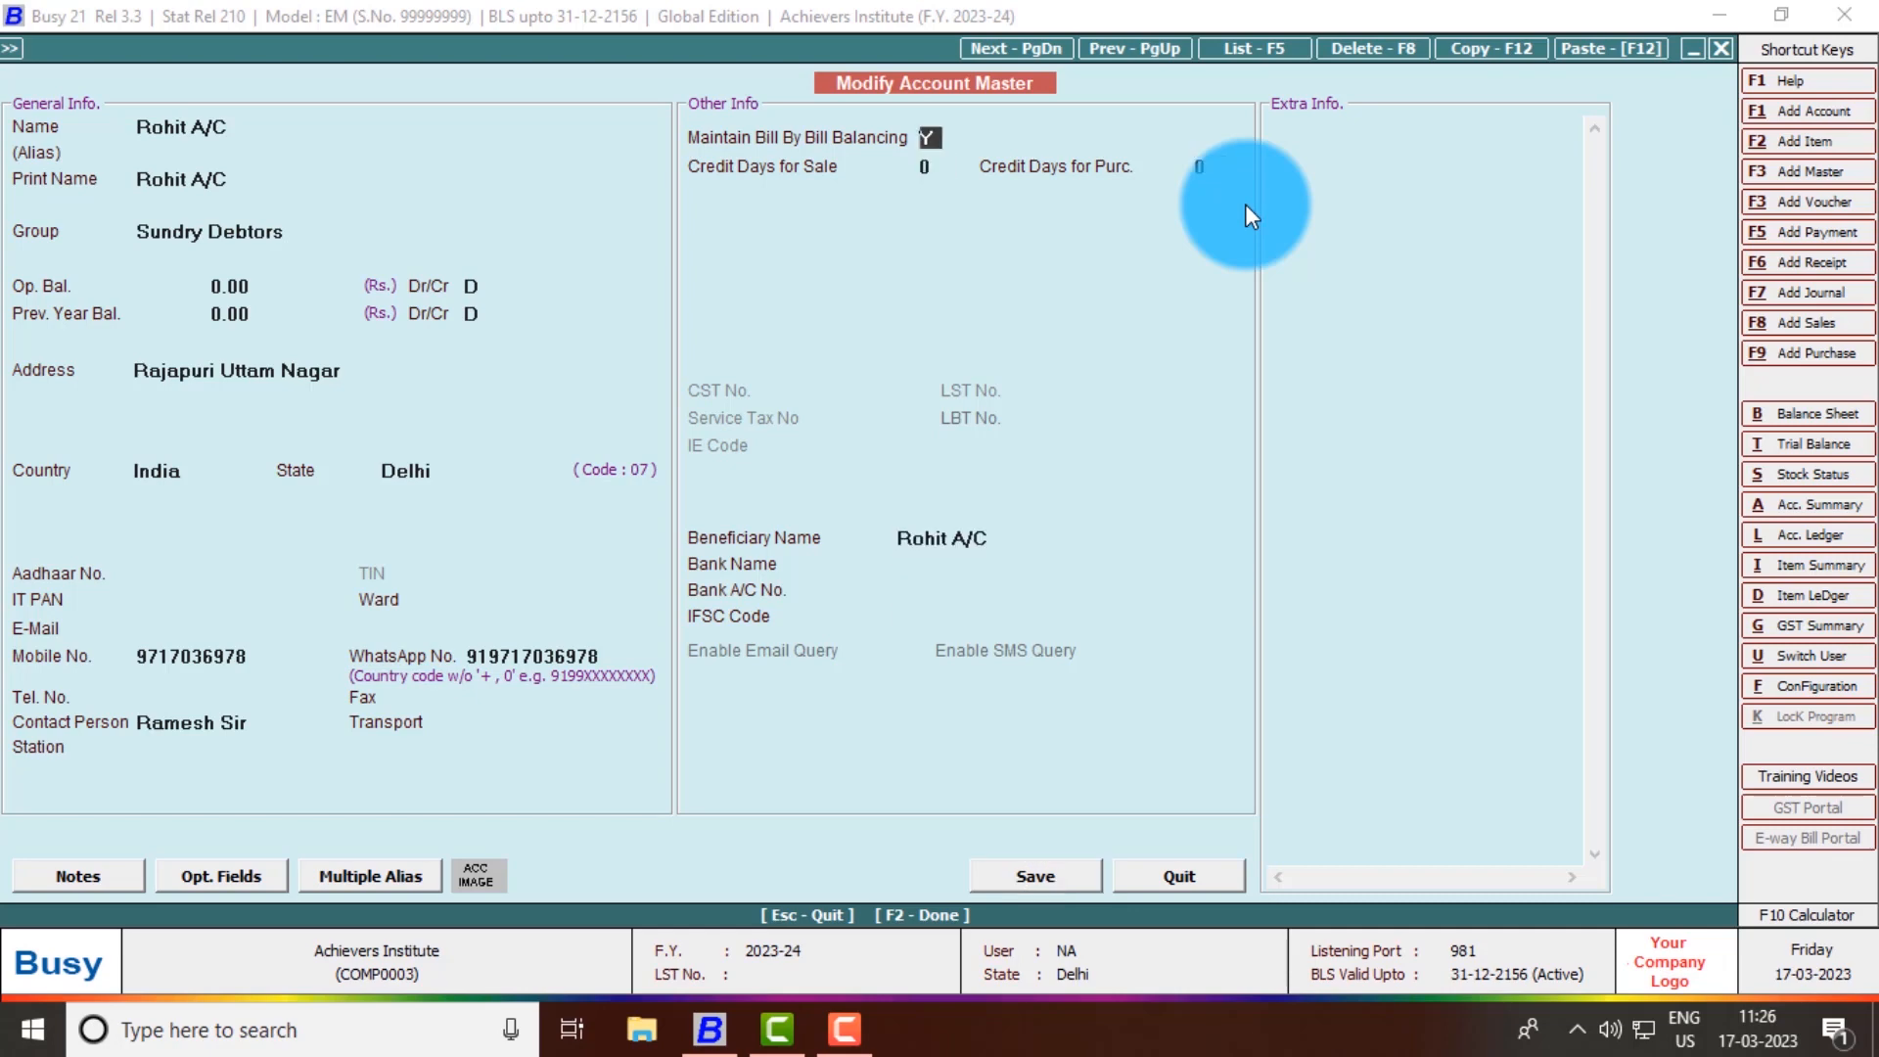
key(Up)
key(Up)
key(Up)
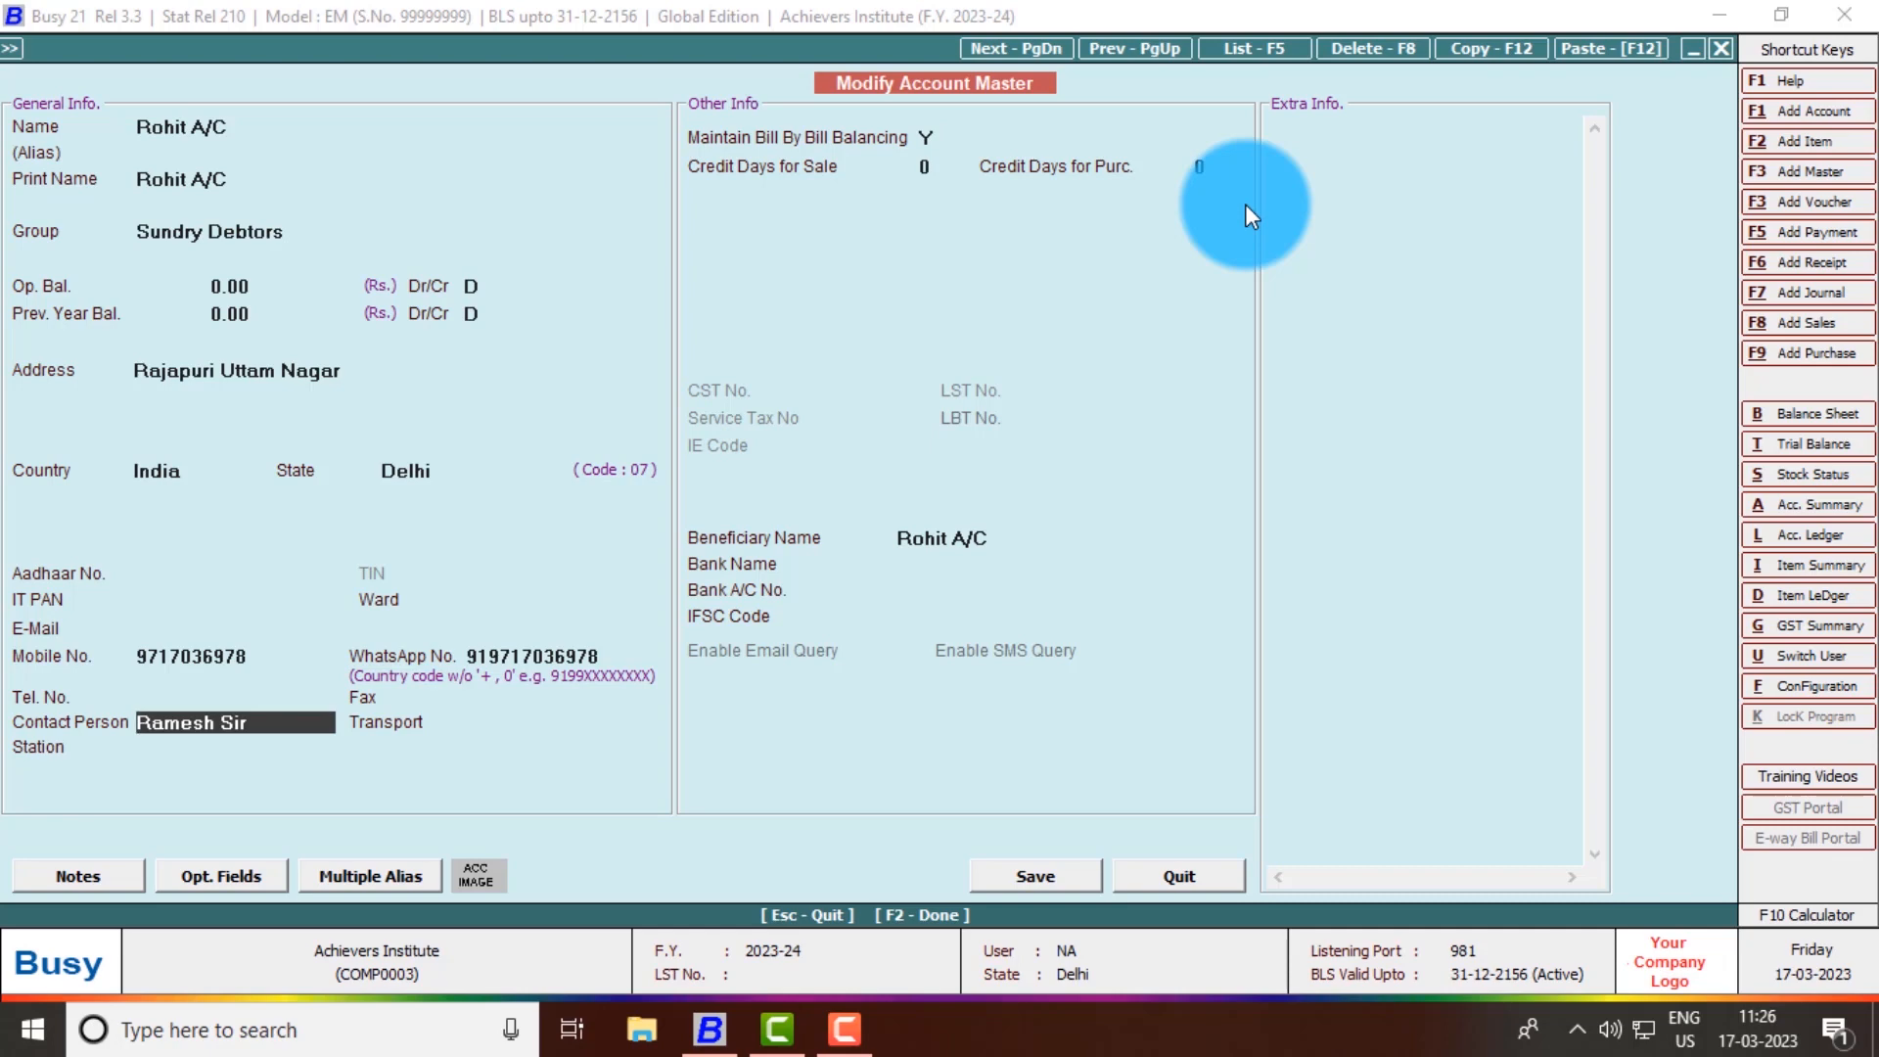
key(Up)
key(Up)
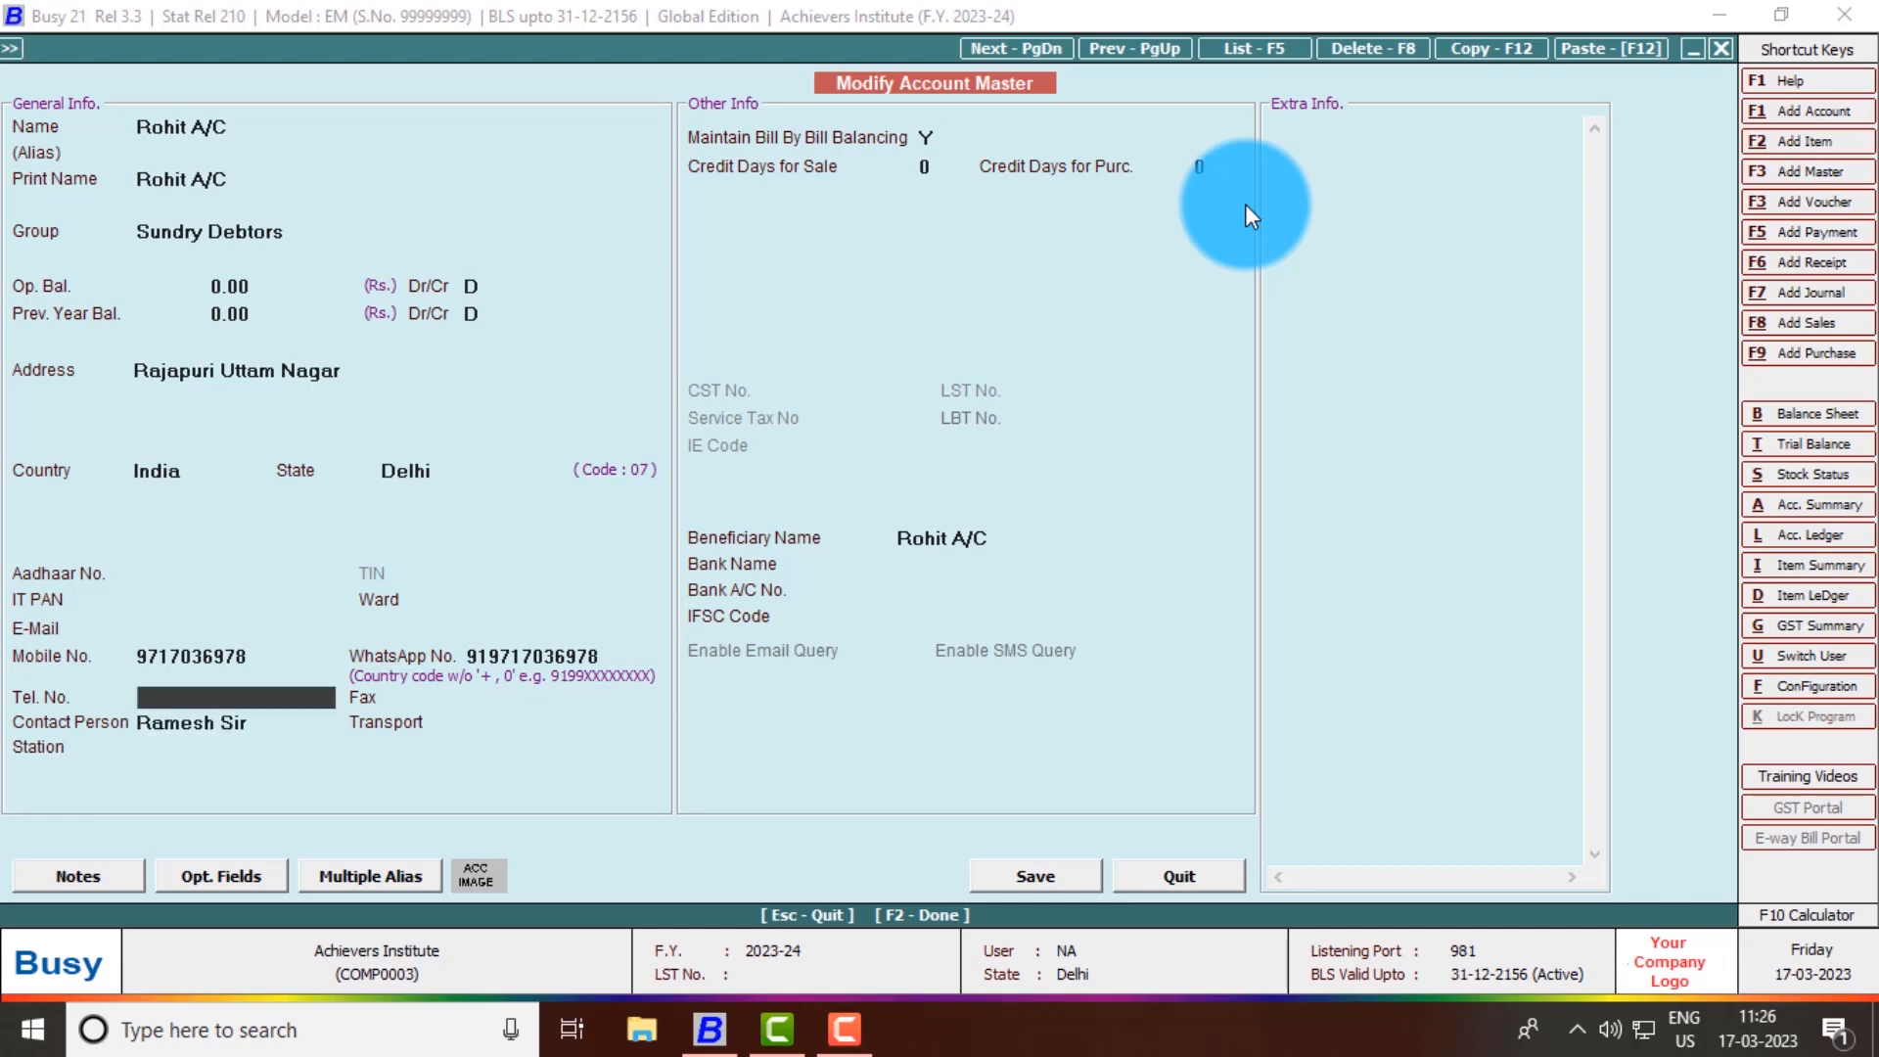
key(Up)
key(Up)
key(Up)
key(Up)
key(Up)
key(Up)
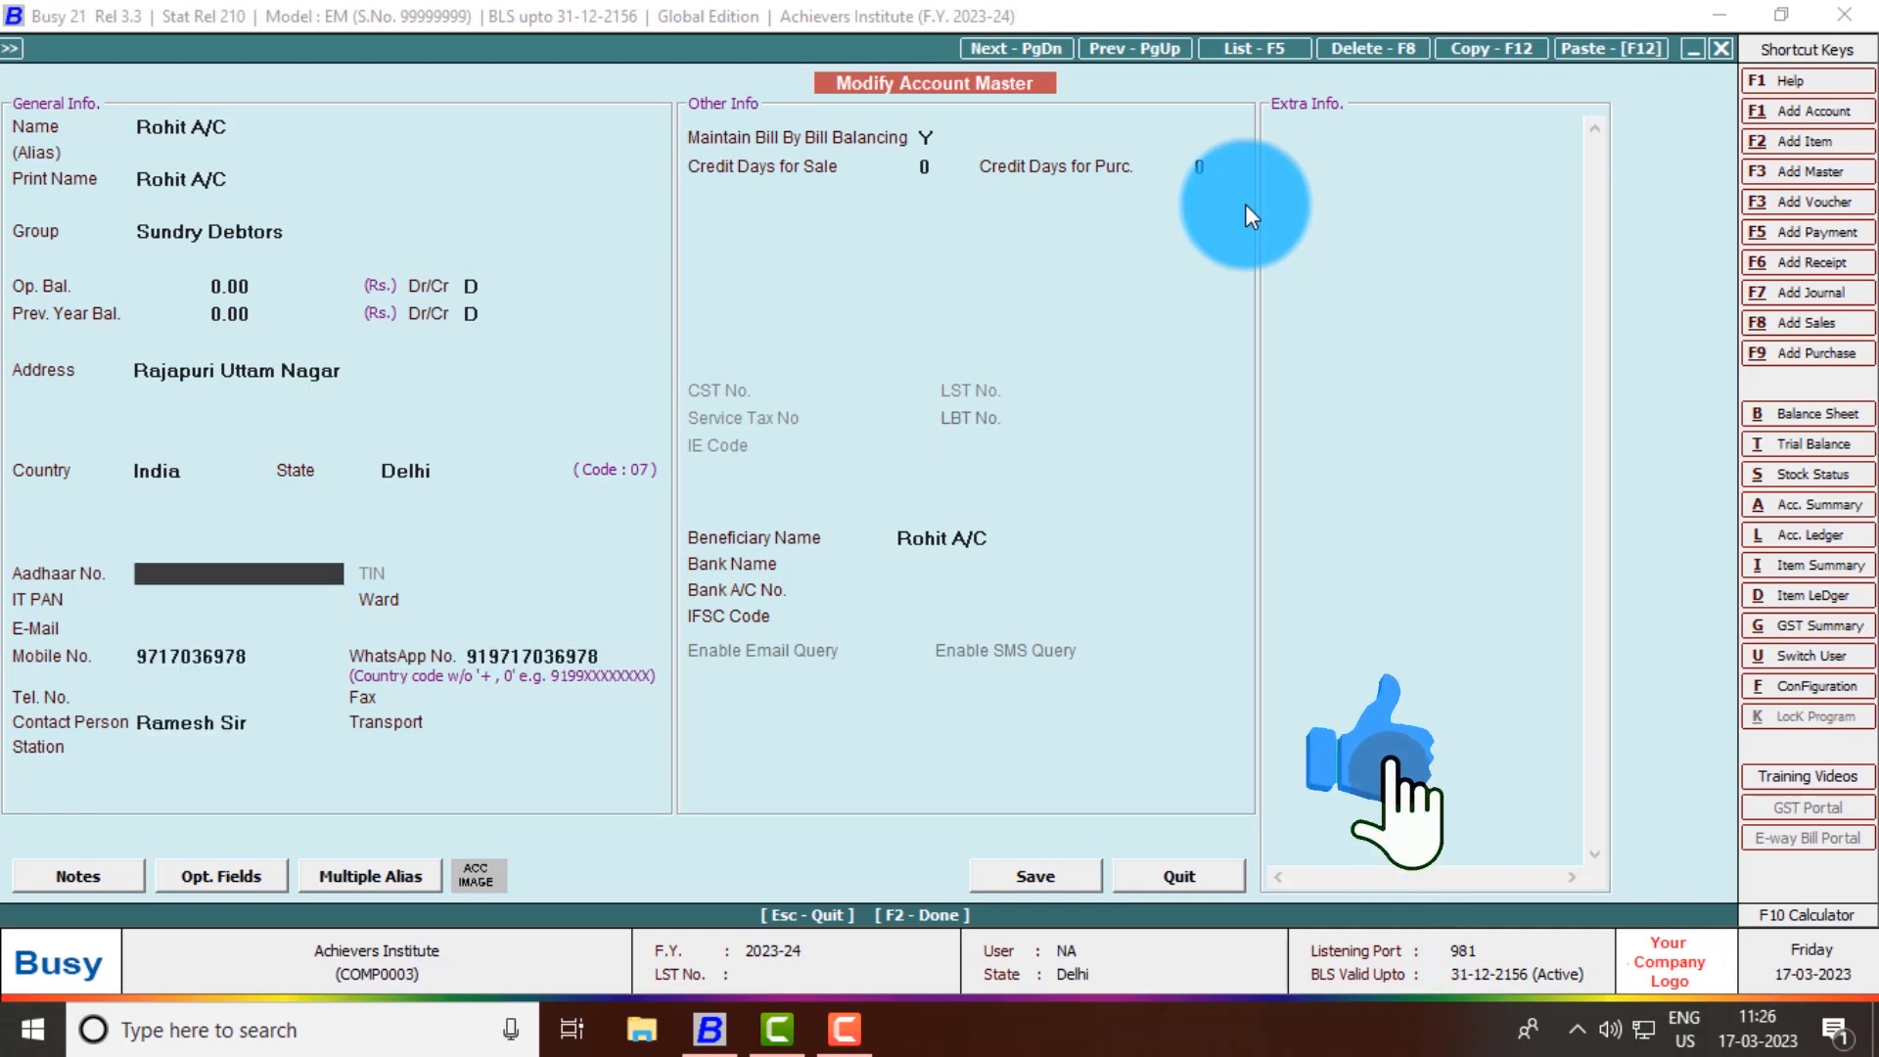
key(Return)
key(Return)
key(Return)
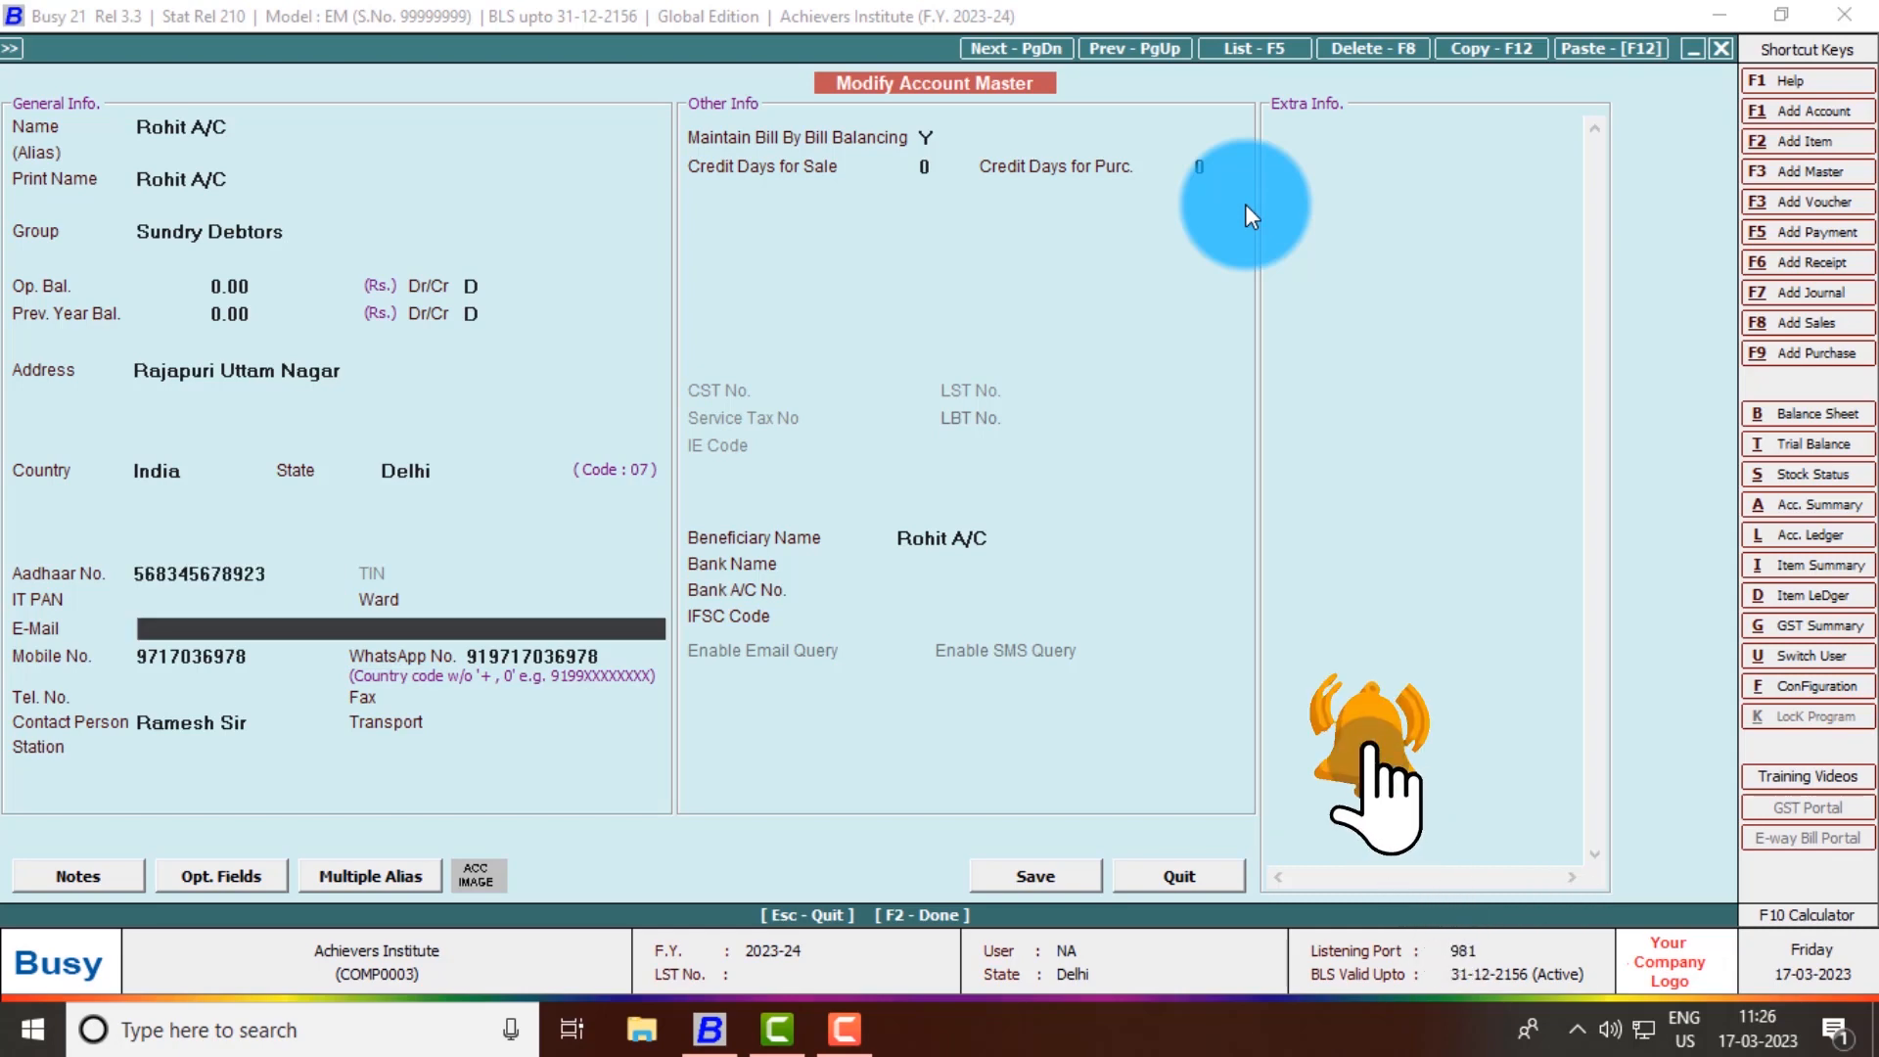
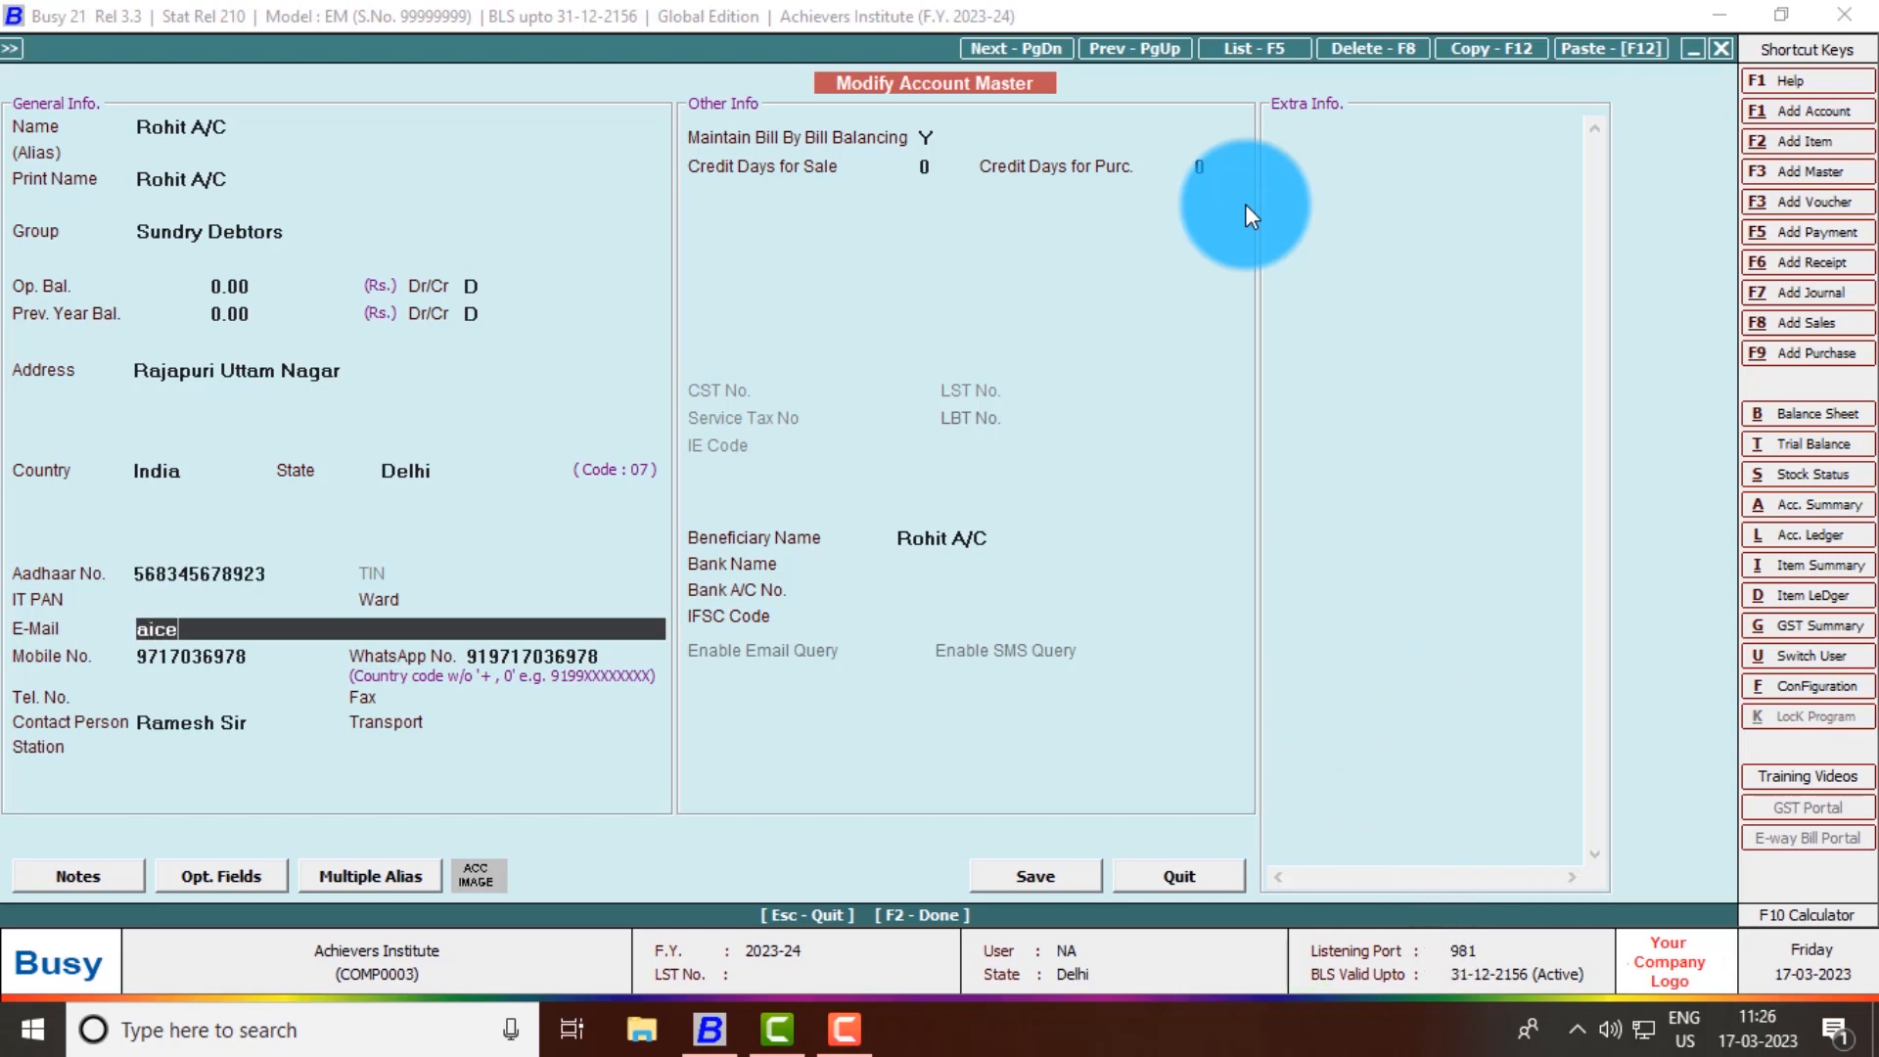
key(Return)
key(Return)
key(Return)
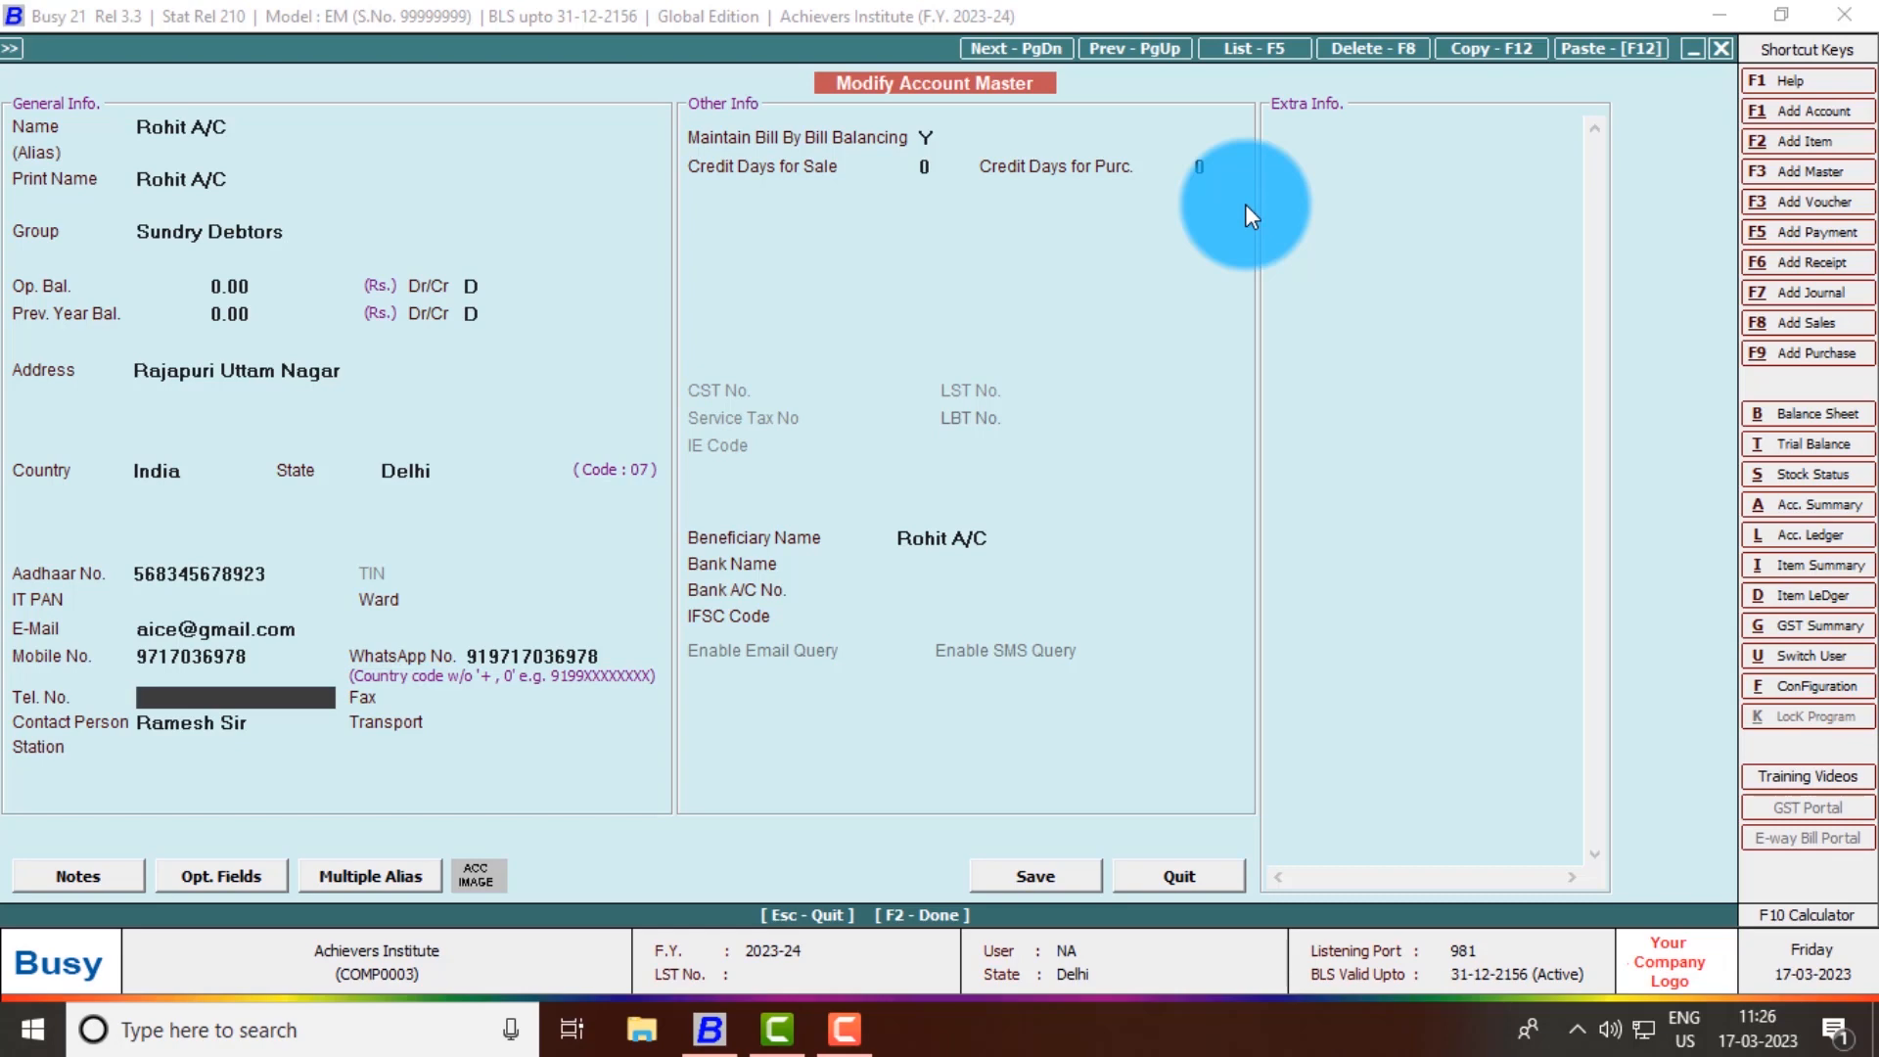
key(F2)
key(F2)
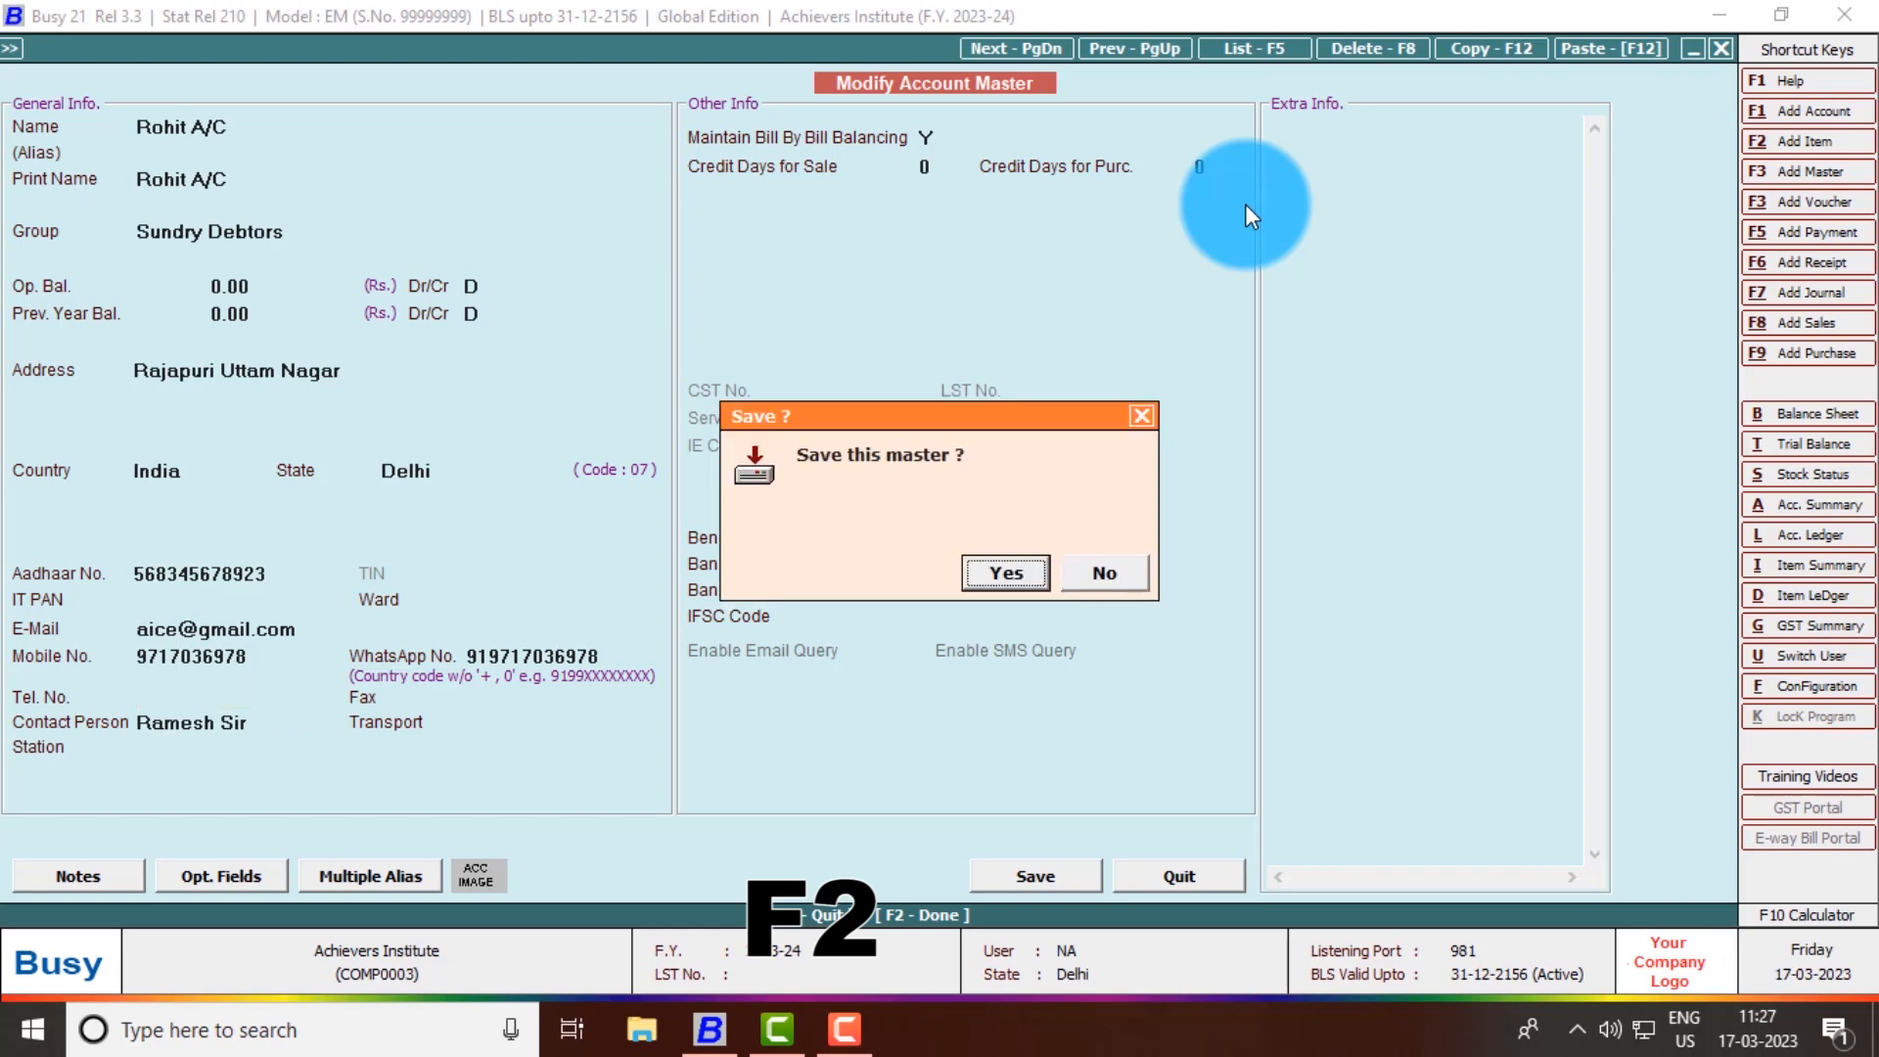
- Confirm saving the customer account and close the Select Account to Modify window
key(Return)
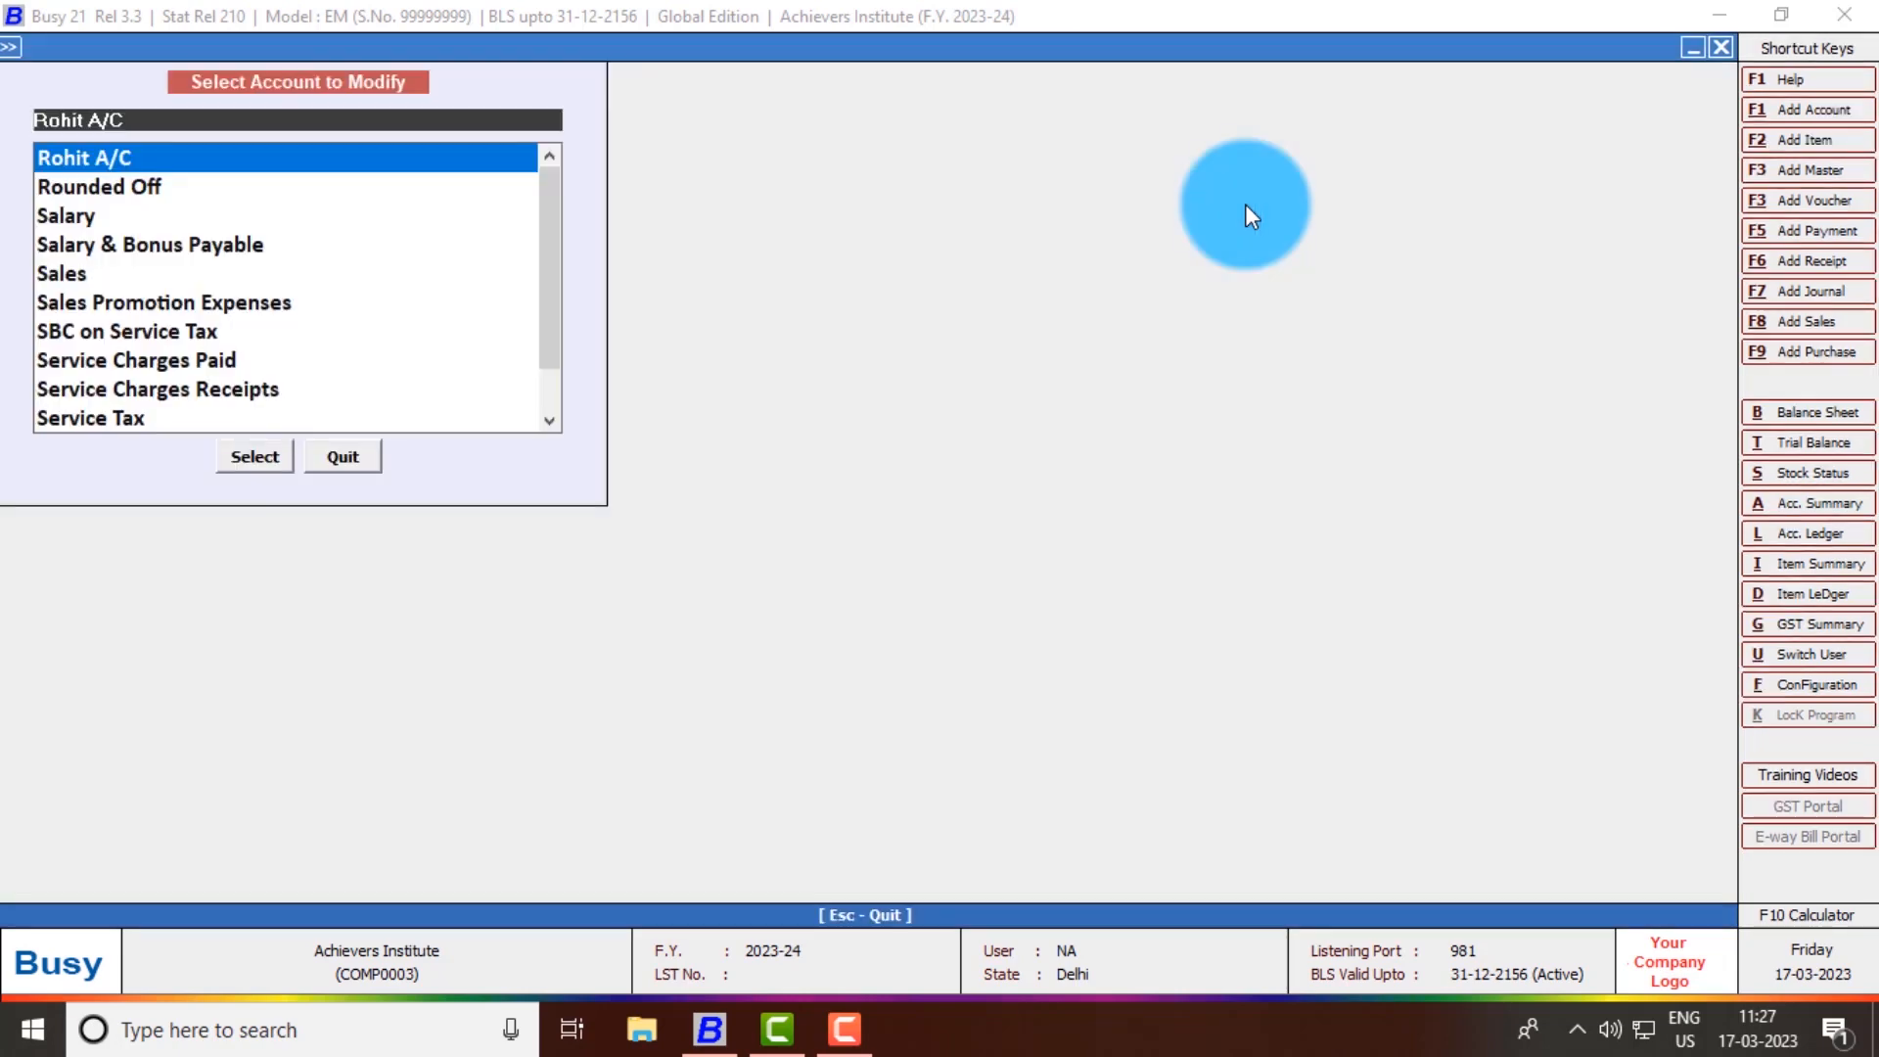
key(Escape)
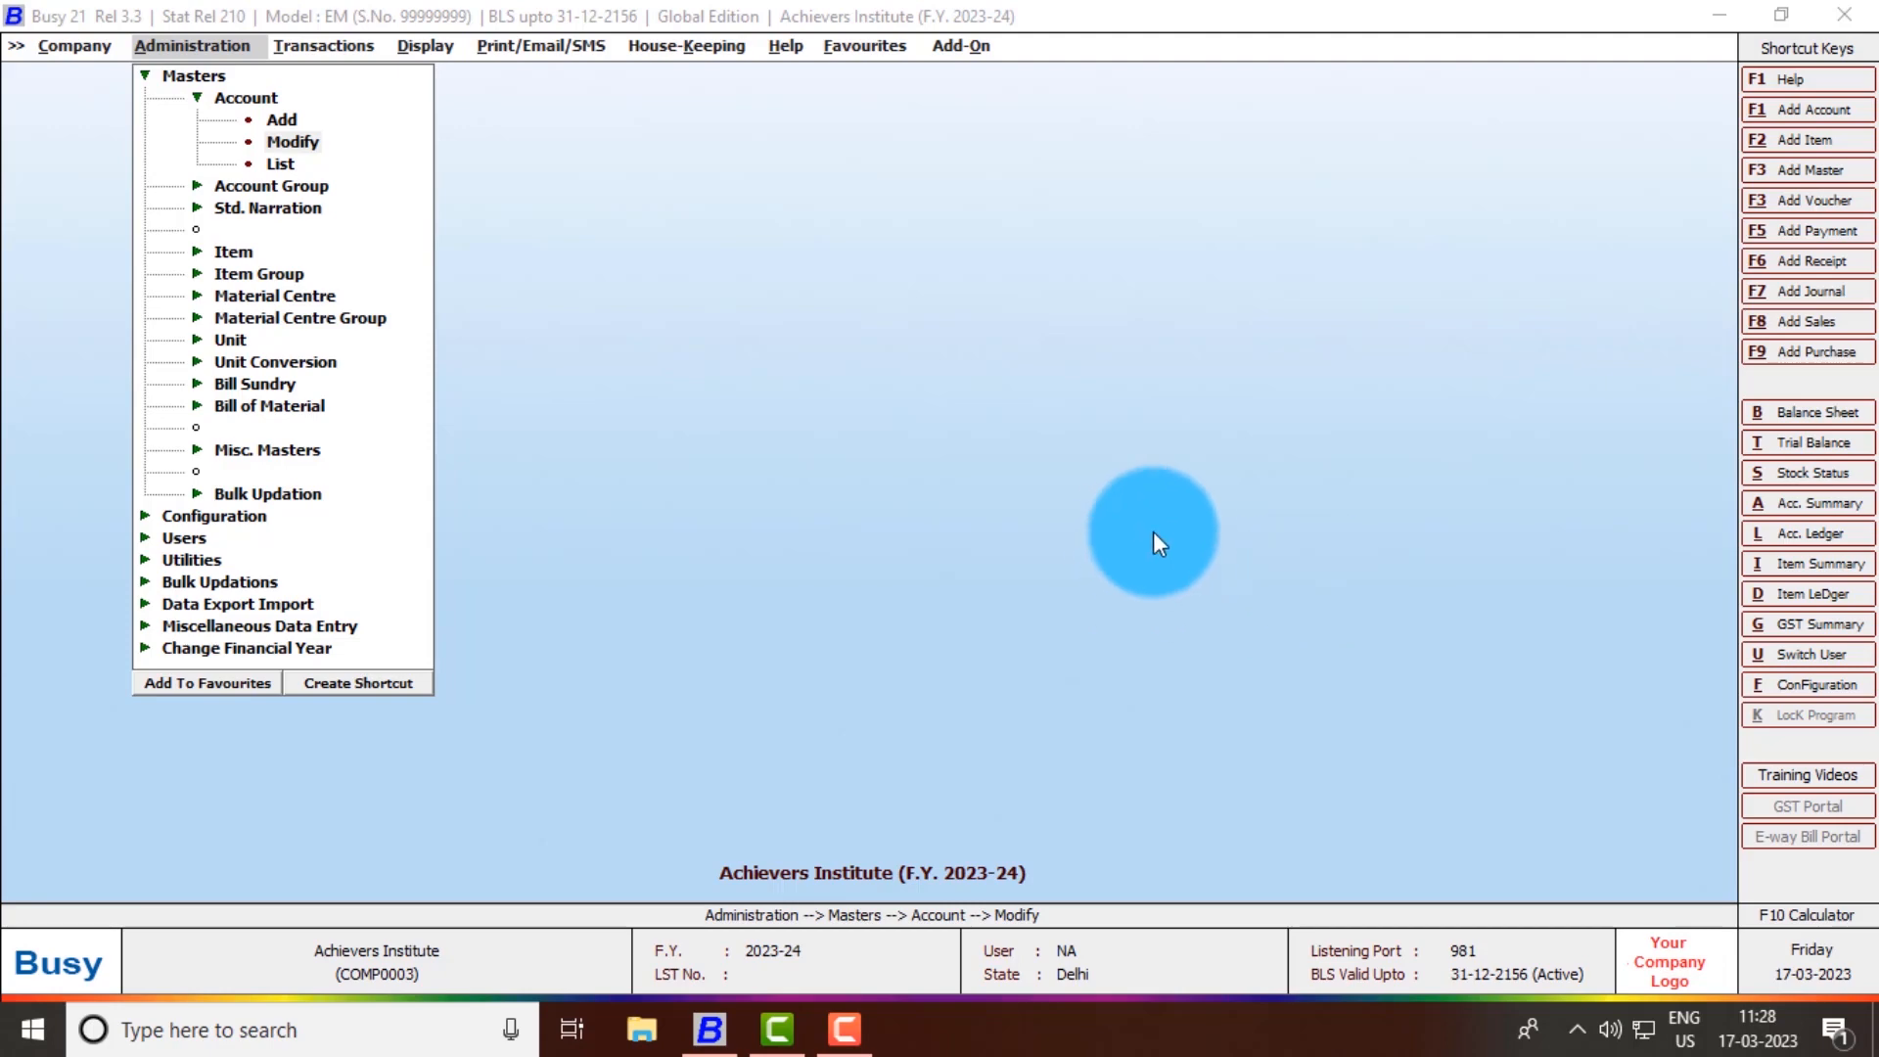
- Open a blank Add Account Master form via Account > Add in Administration
click(1188, 514)
key(Up)
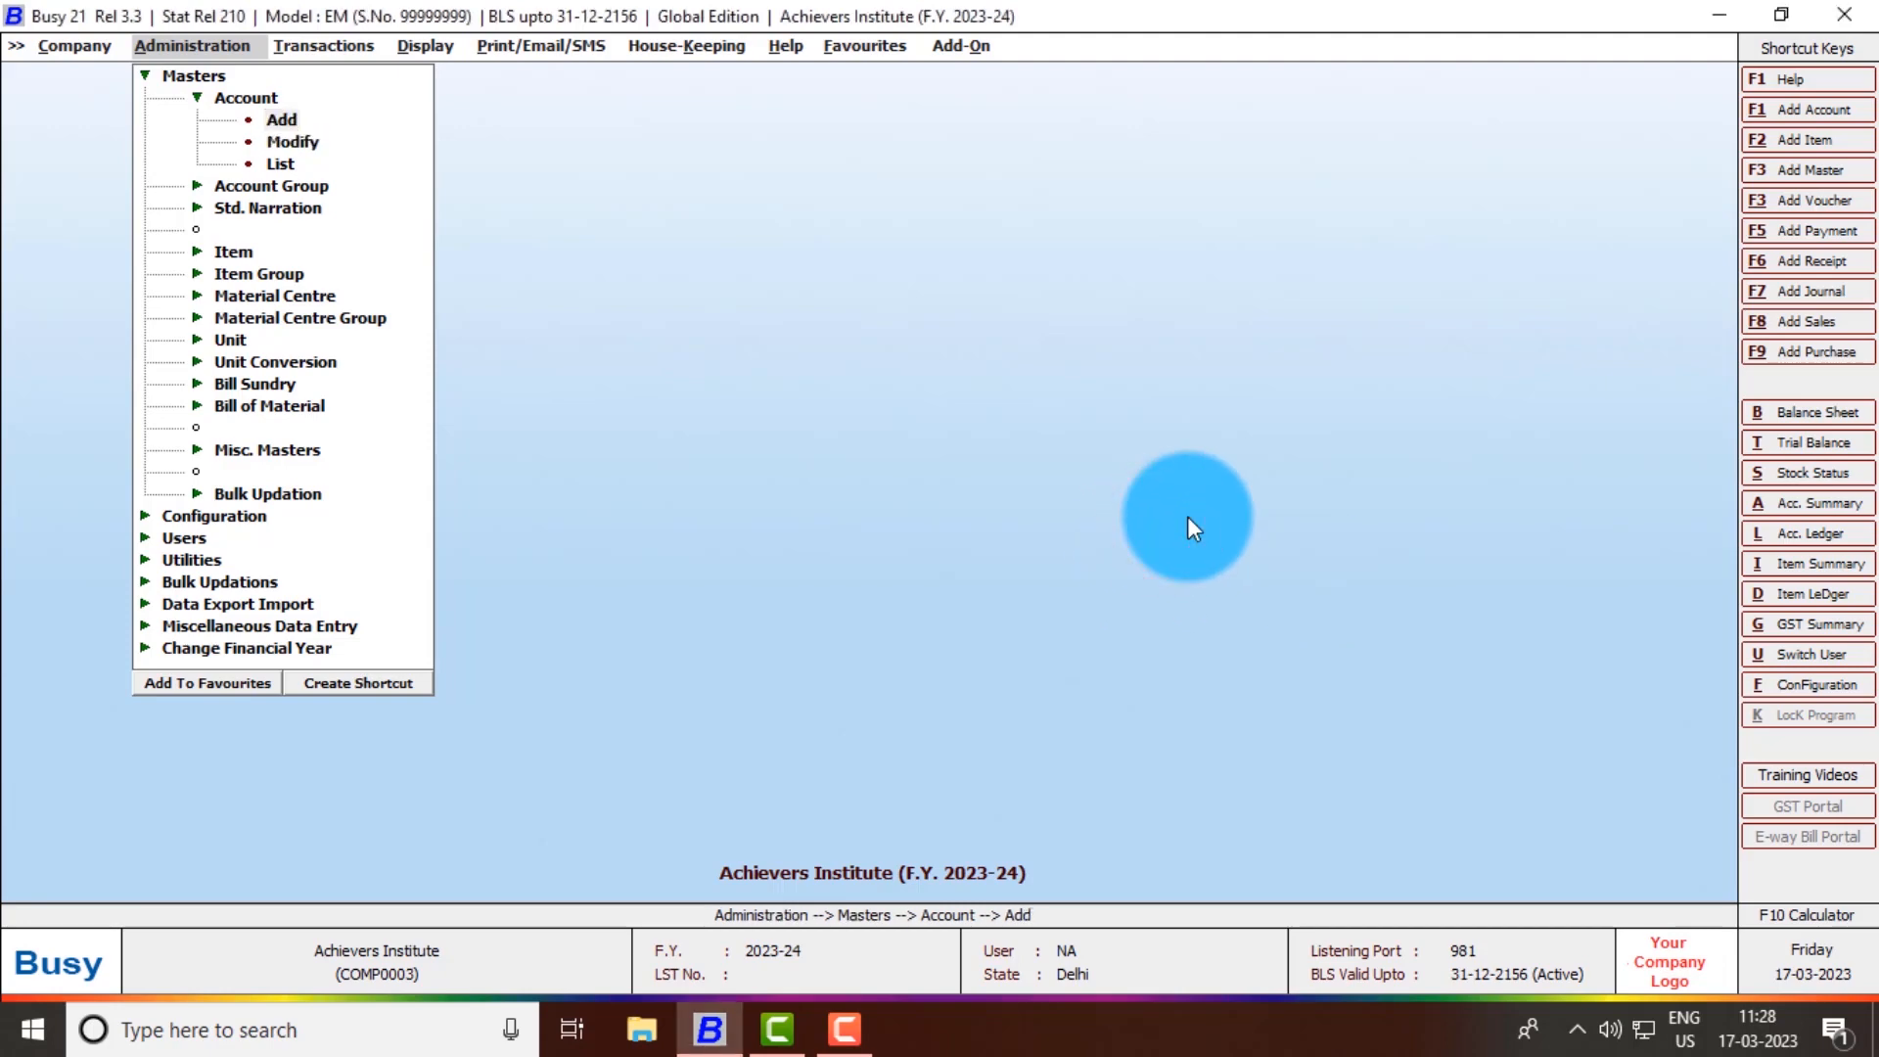
key(Return)
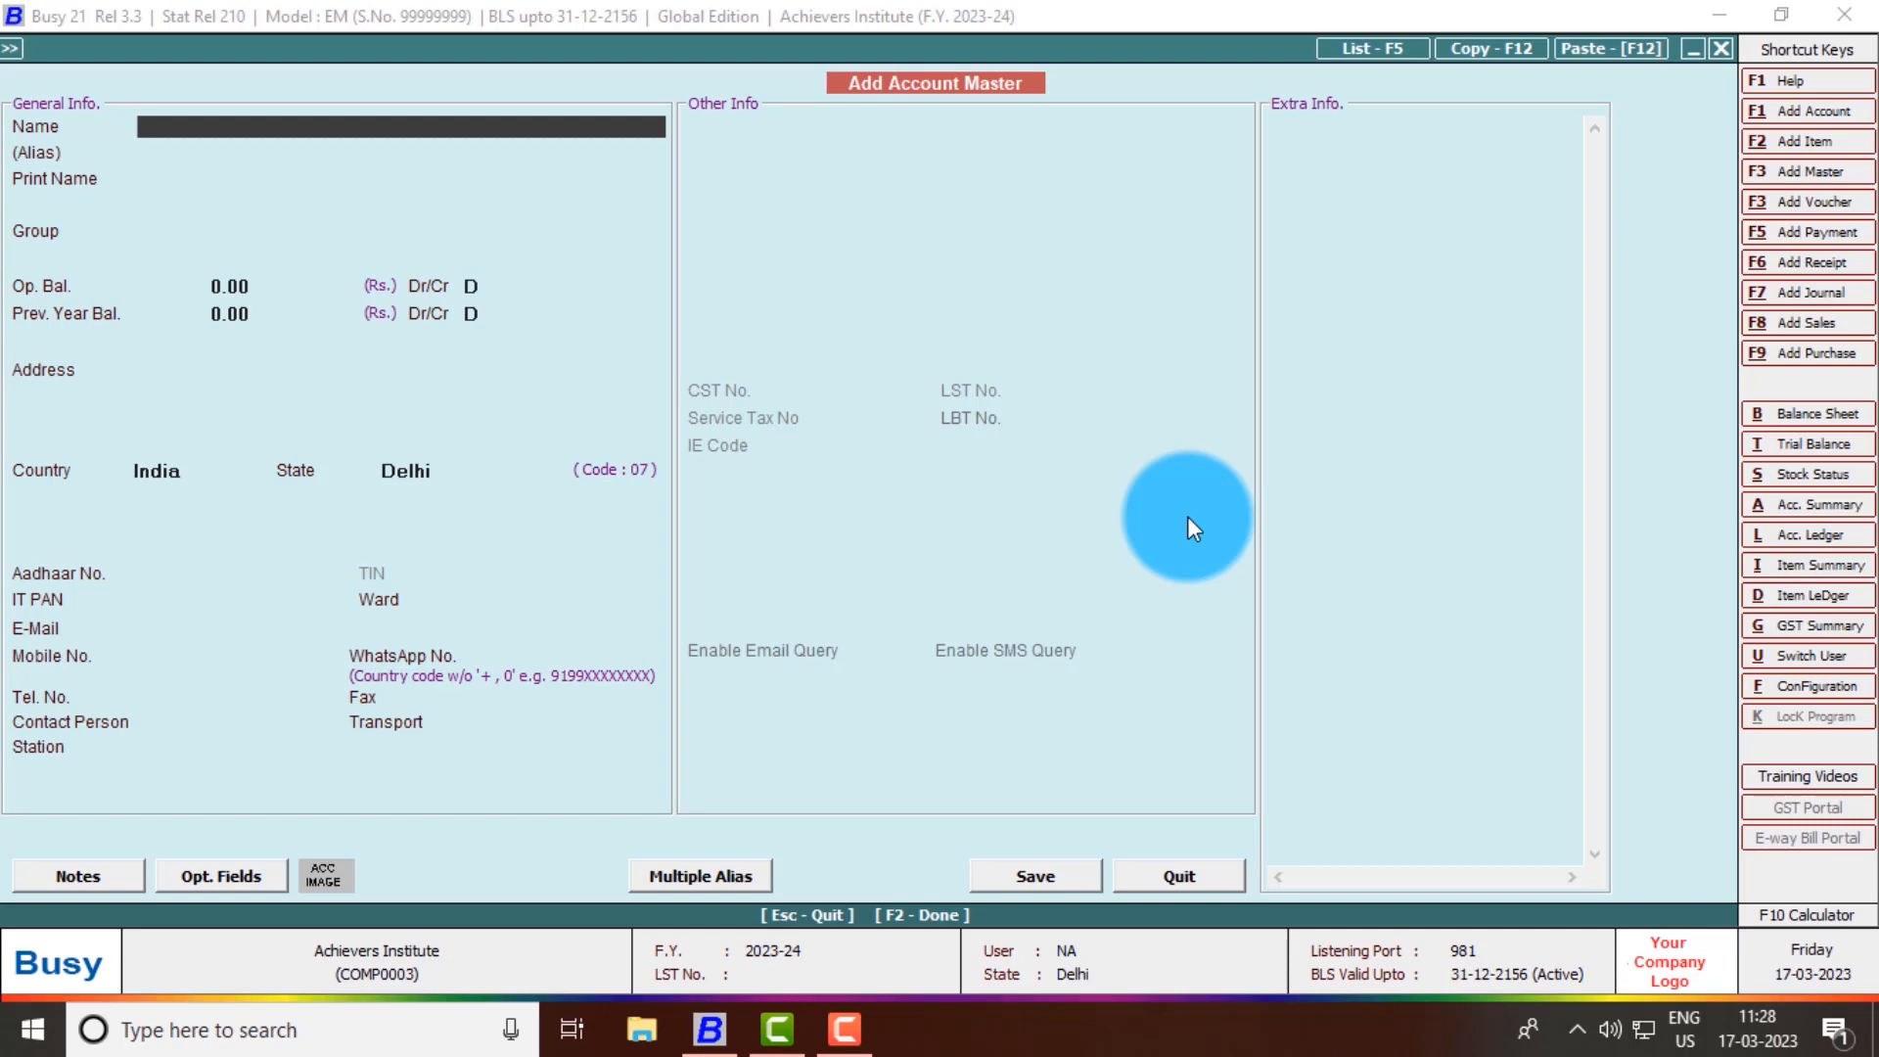
- Enter account Equity under Capital Account with a 10,00,000 opening balance
text(Equity)
key(Return)
key(Return)
key(Return)
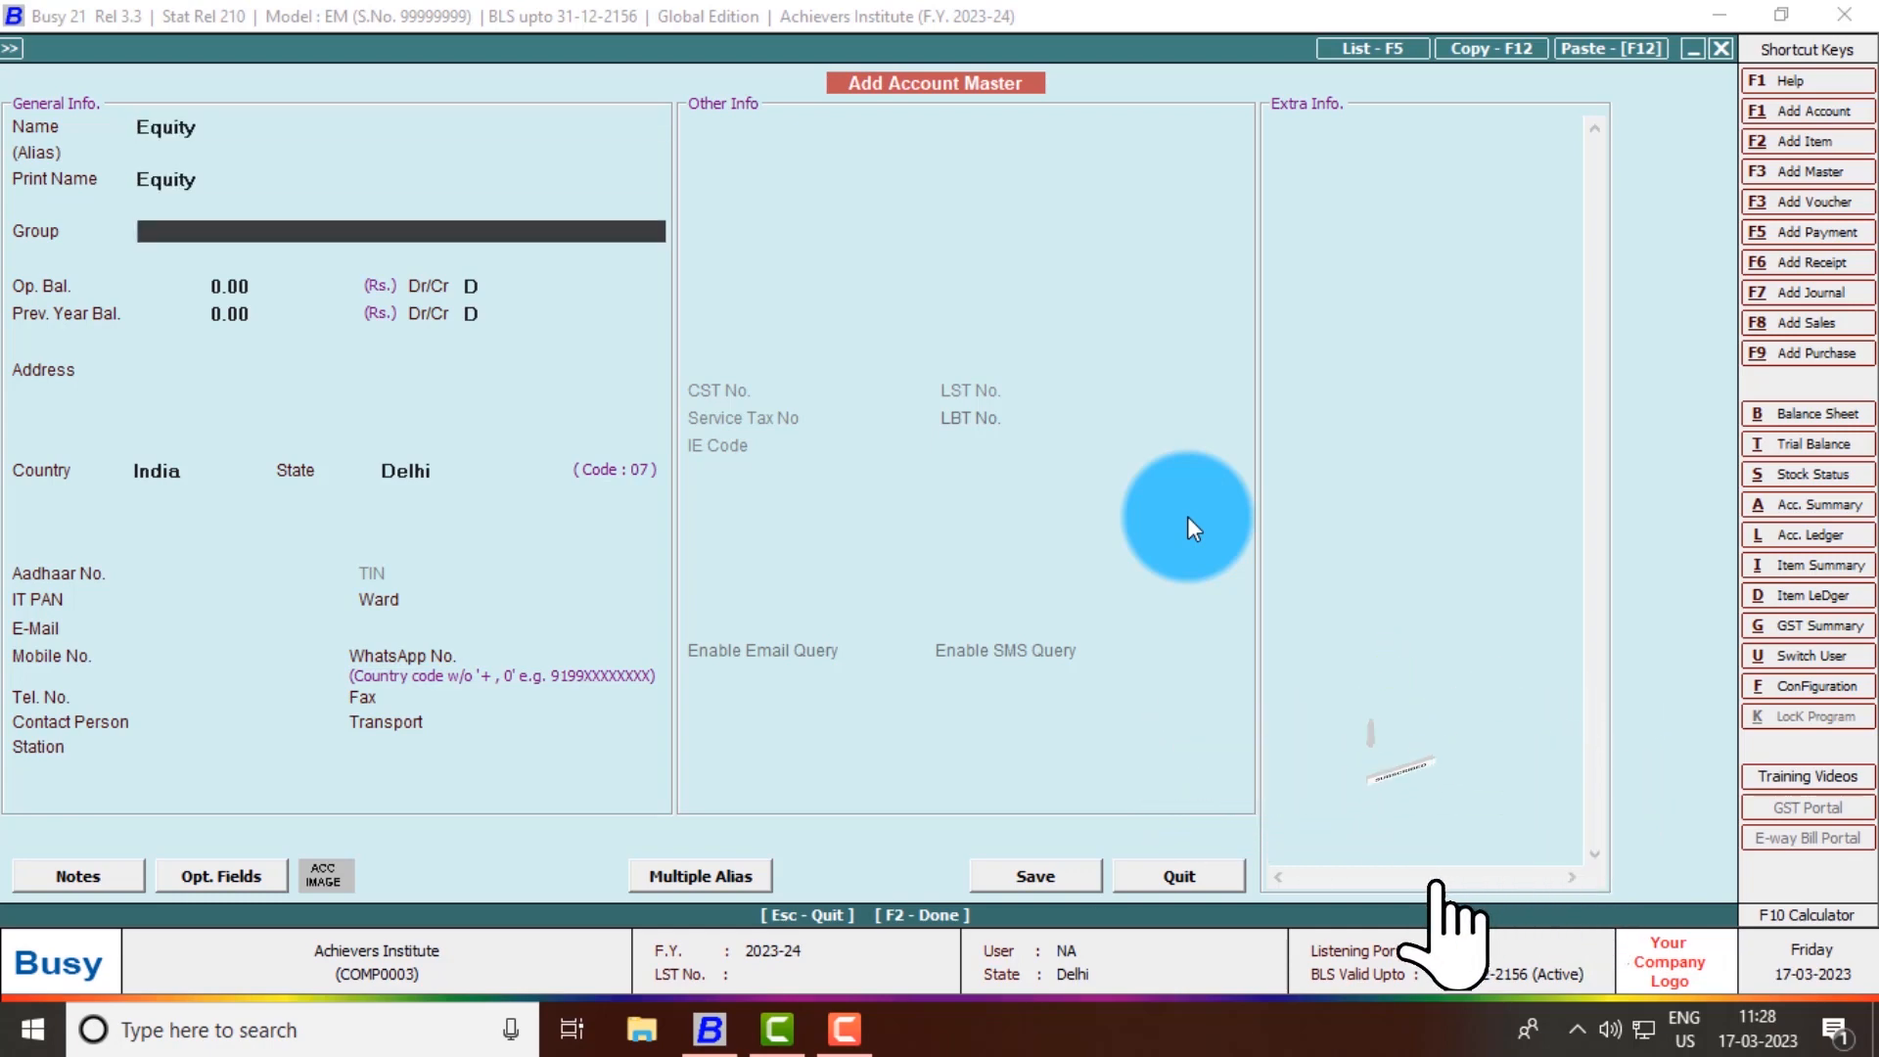
text(cap)
key(Return)
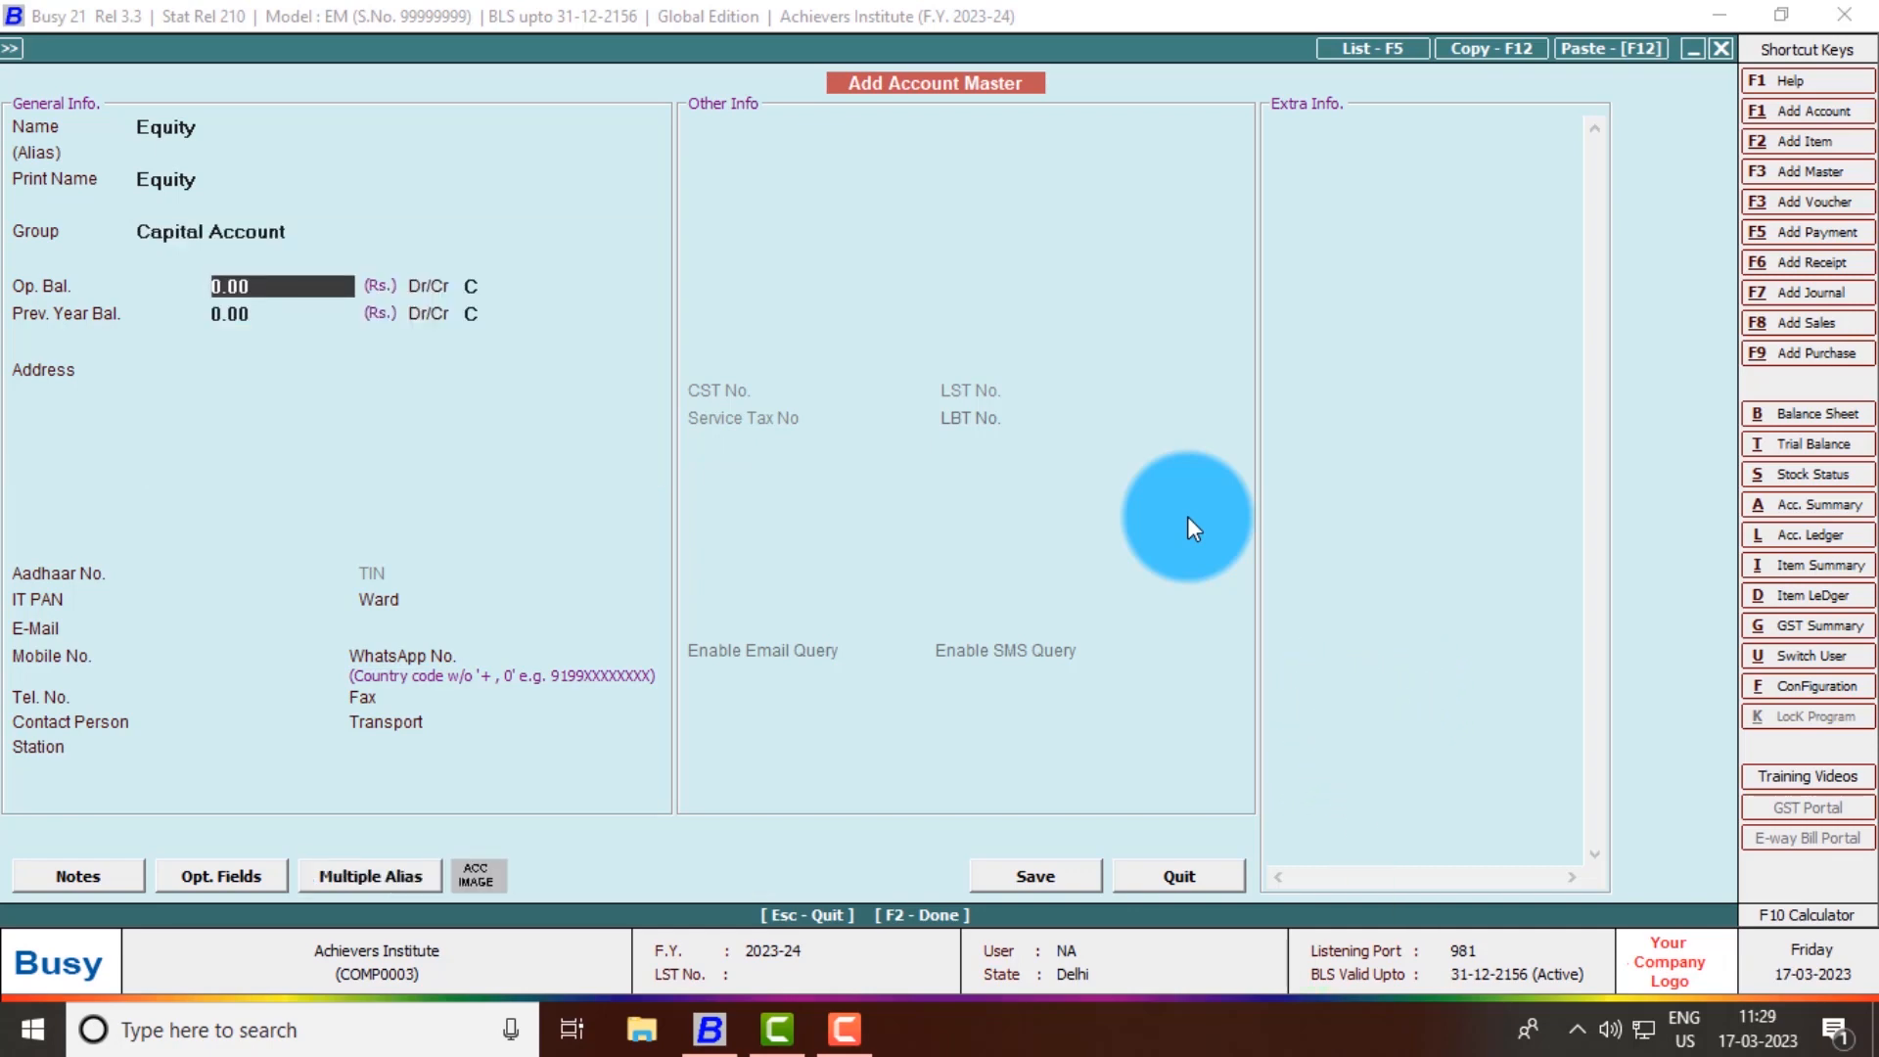
text(1000000)
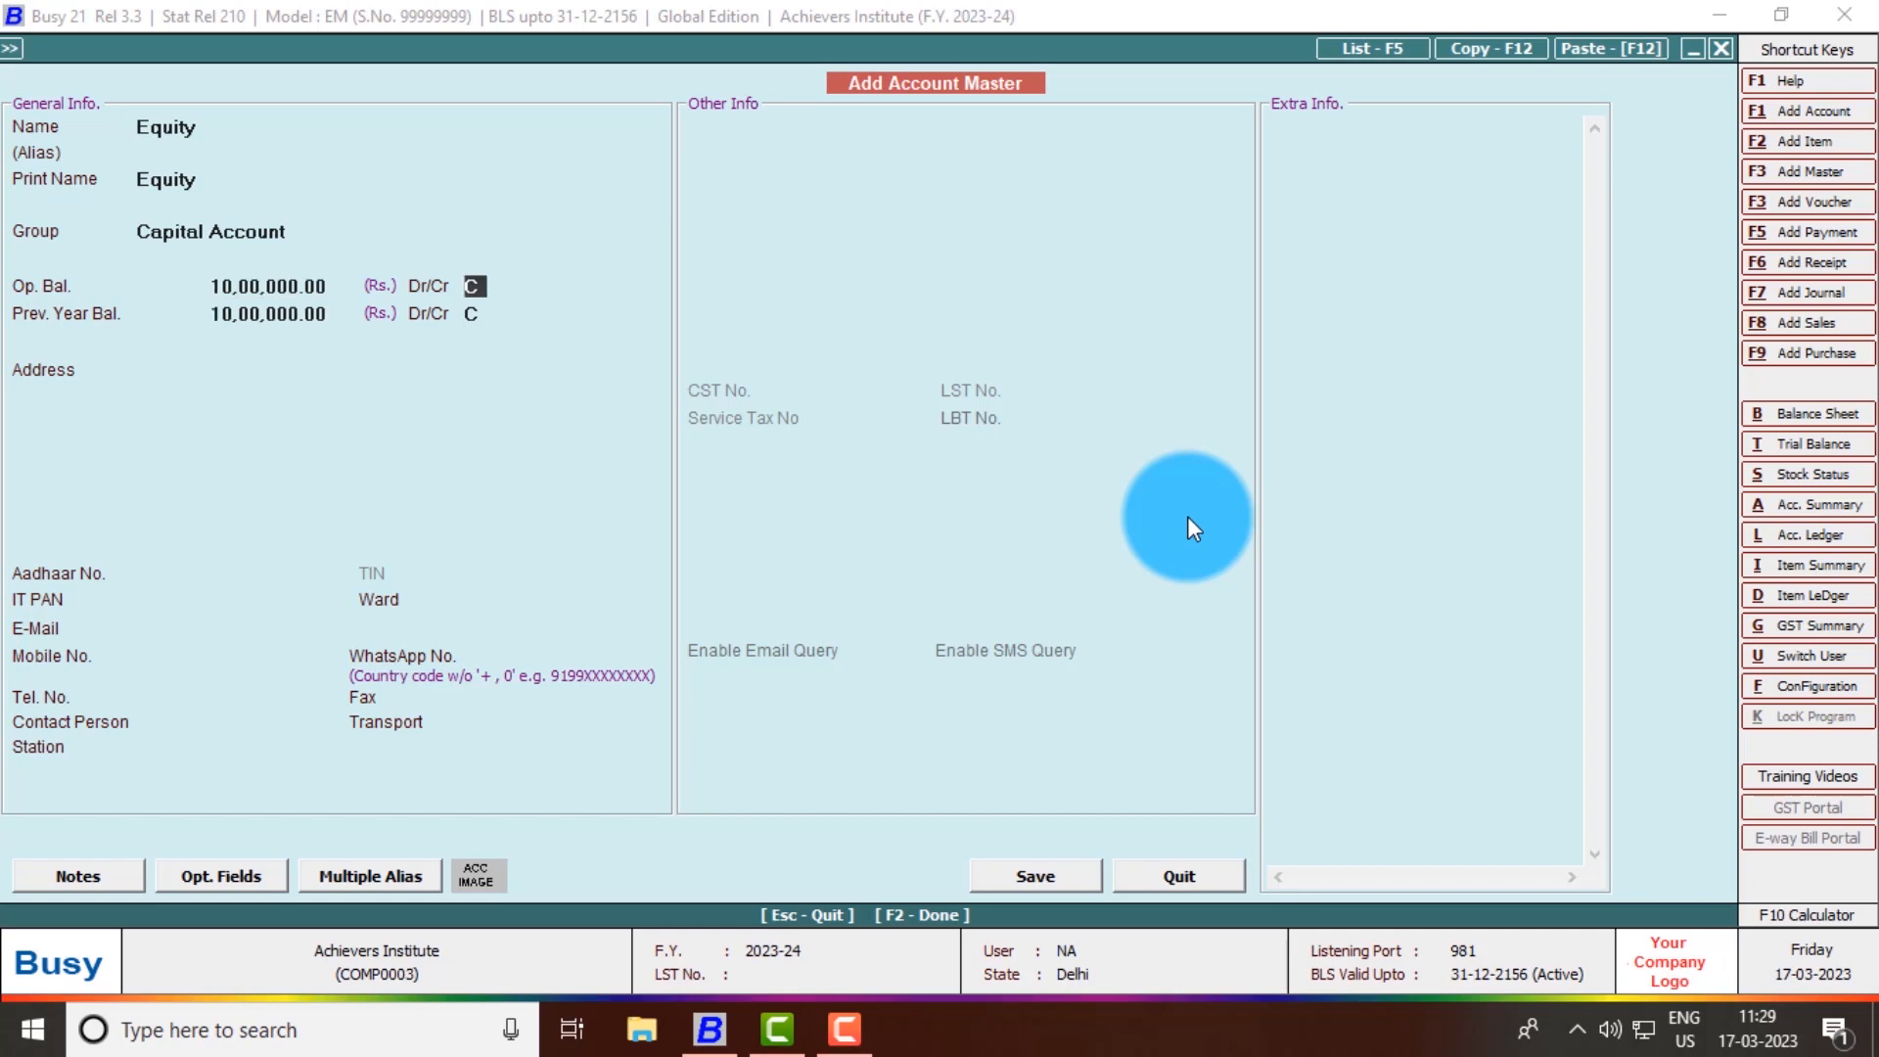
key(Return)
key(Return)
- Skip the address and contact fields and save the Equity account
key(Return)
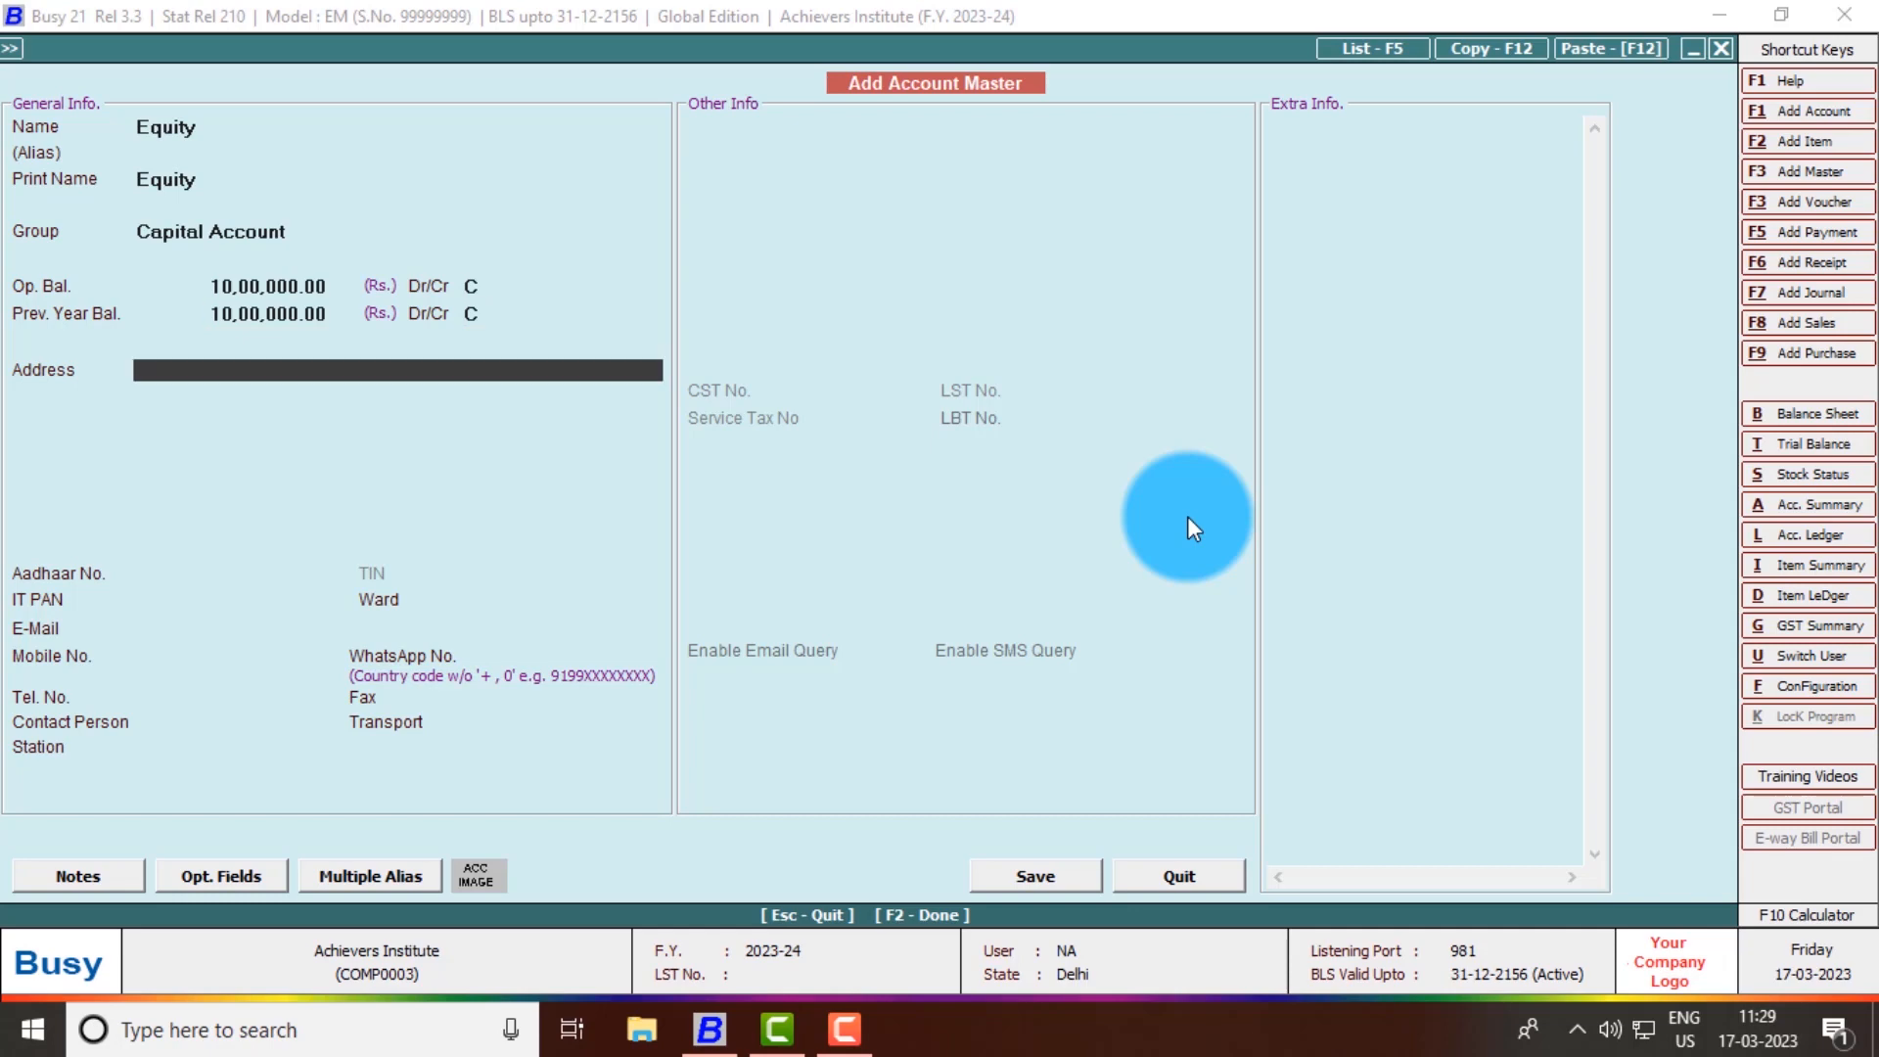
key(Return)
key(Return)
key(Return)
key(Return)
key(Return)
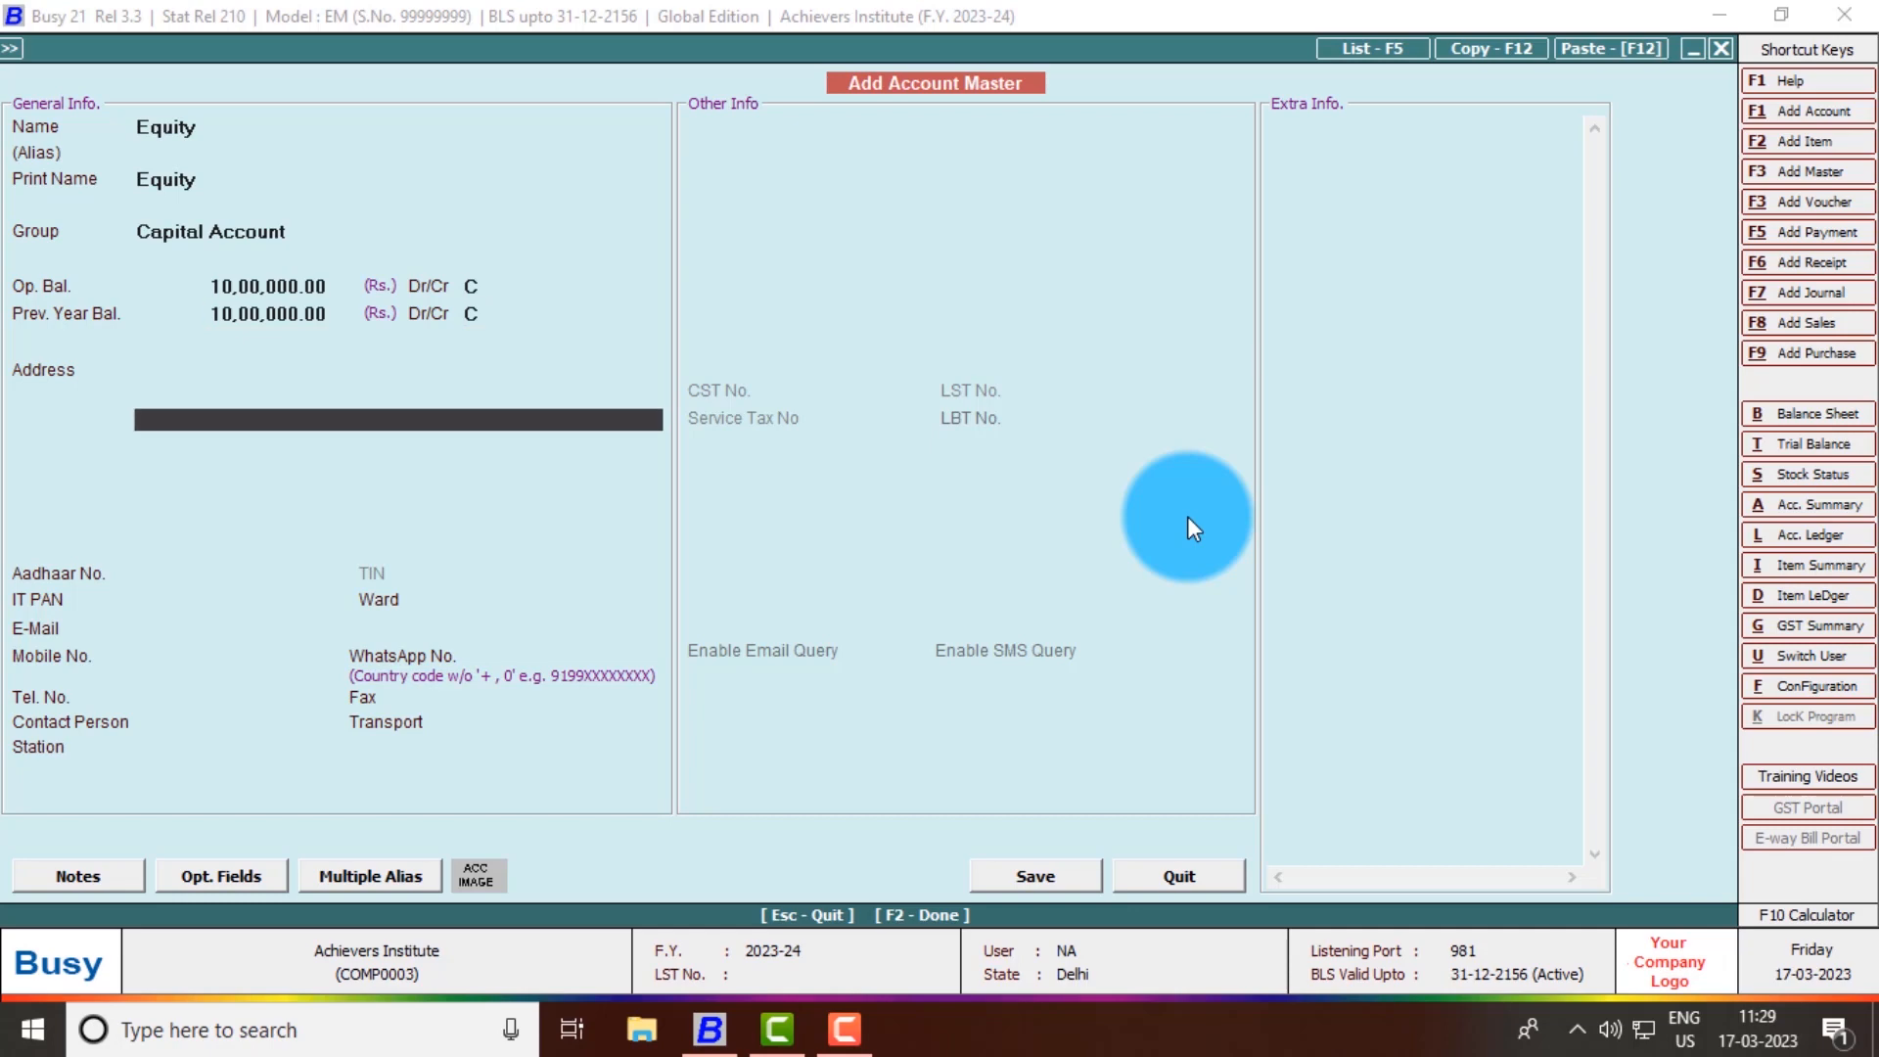
key(Return)
key(Return)
key(Return)
key(Return)
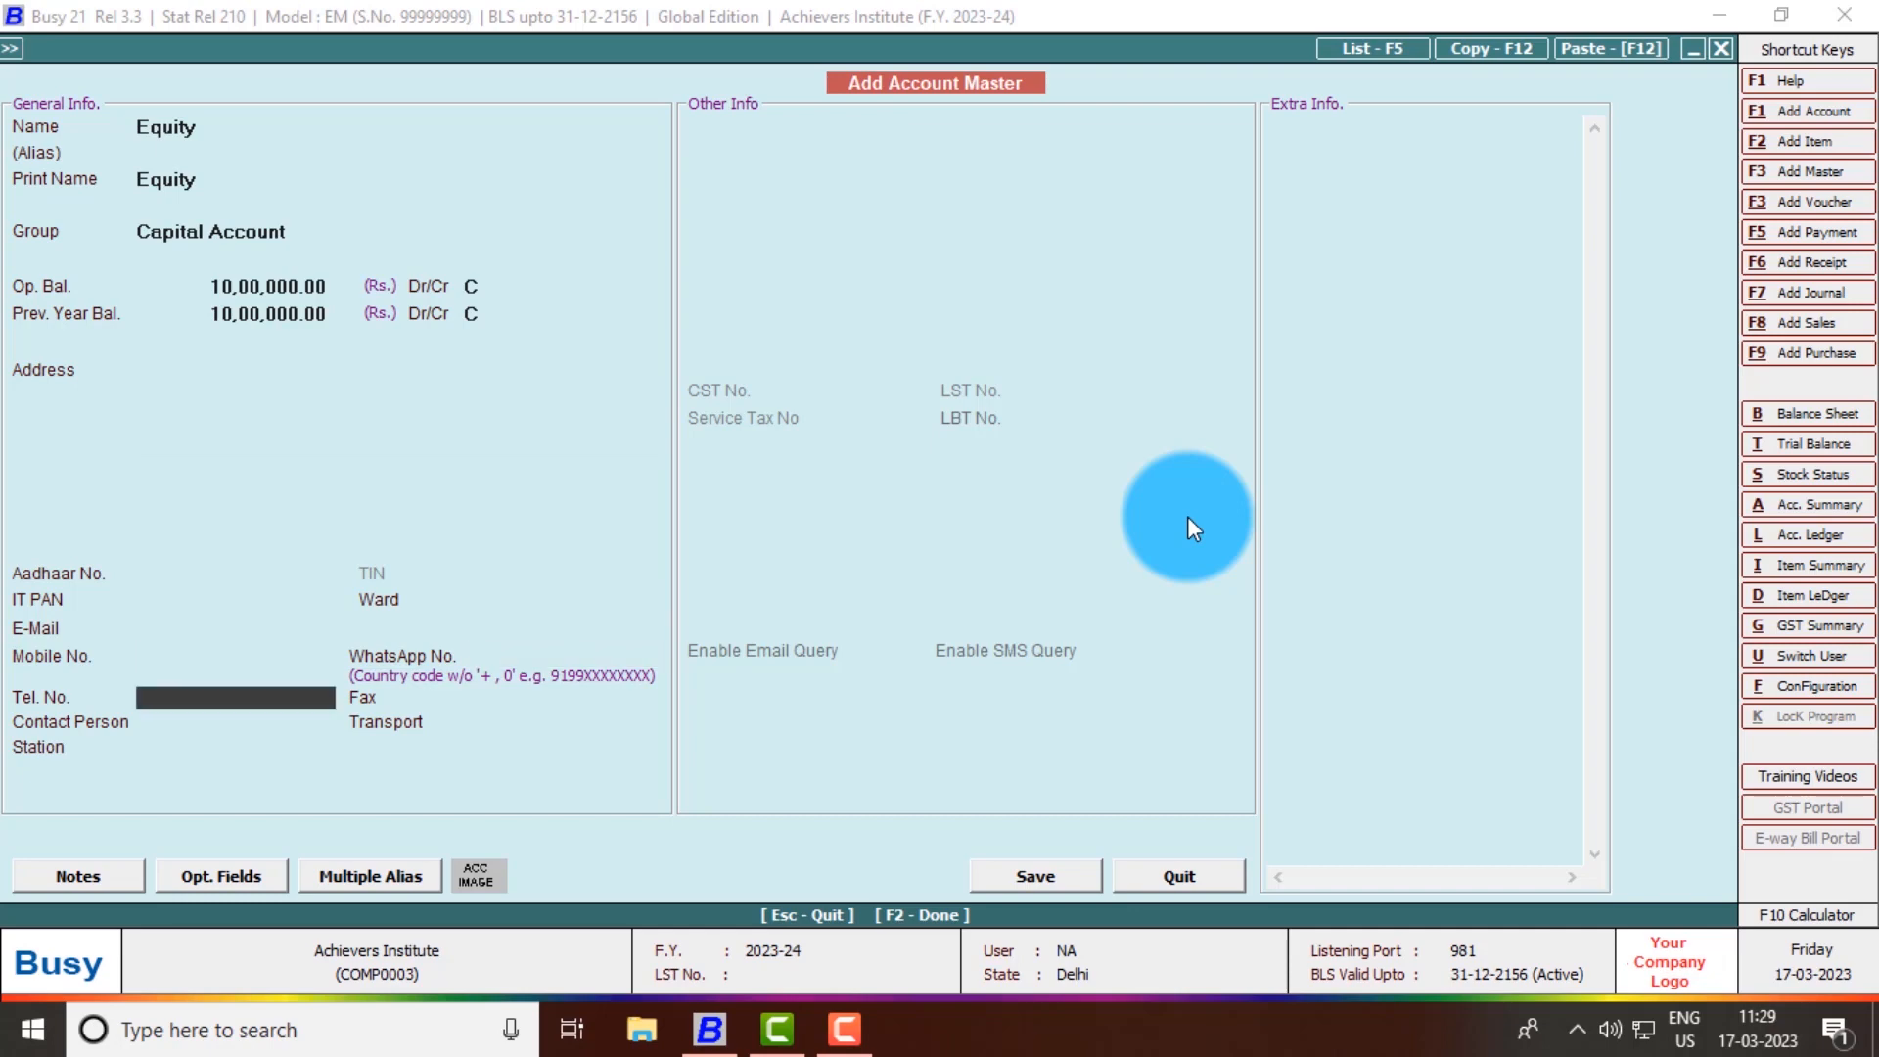
key(F2)
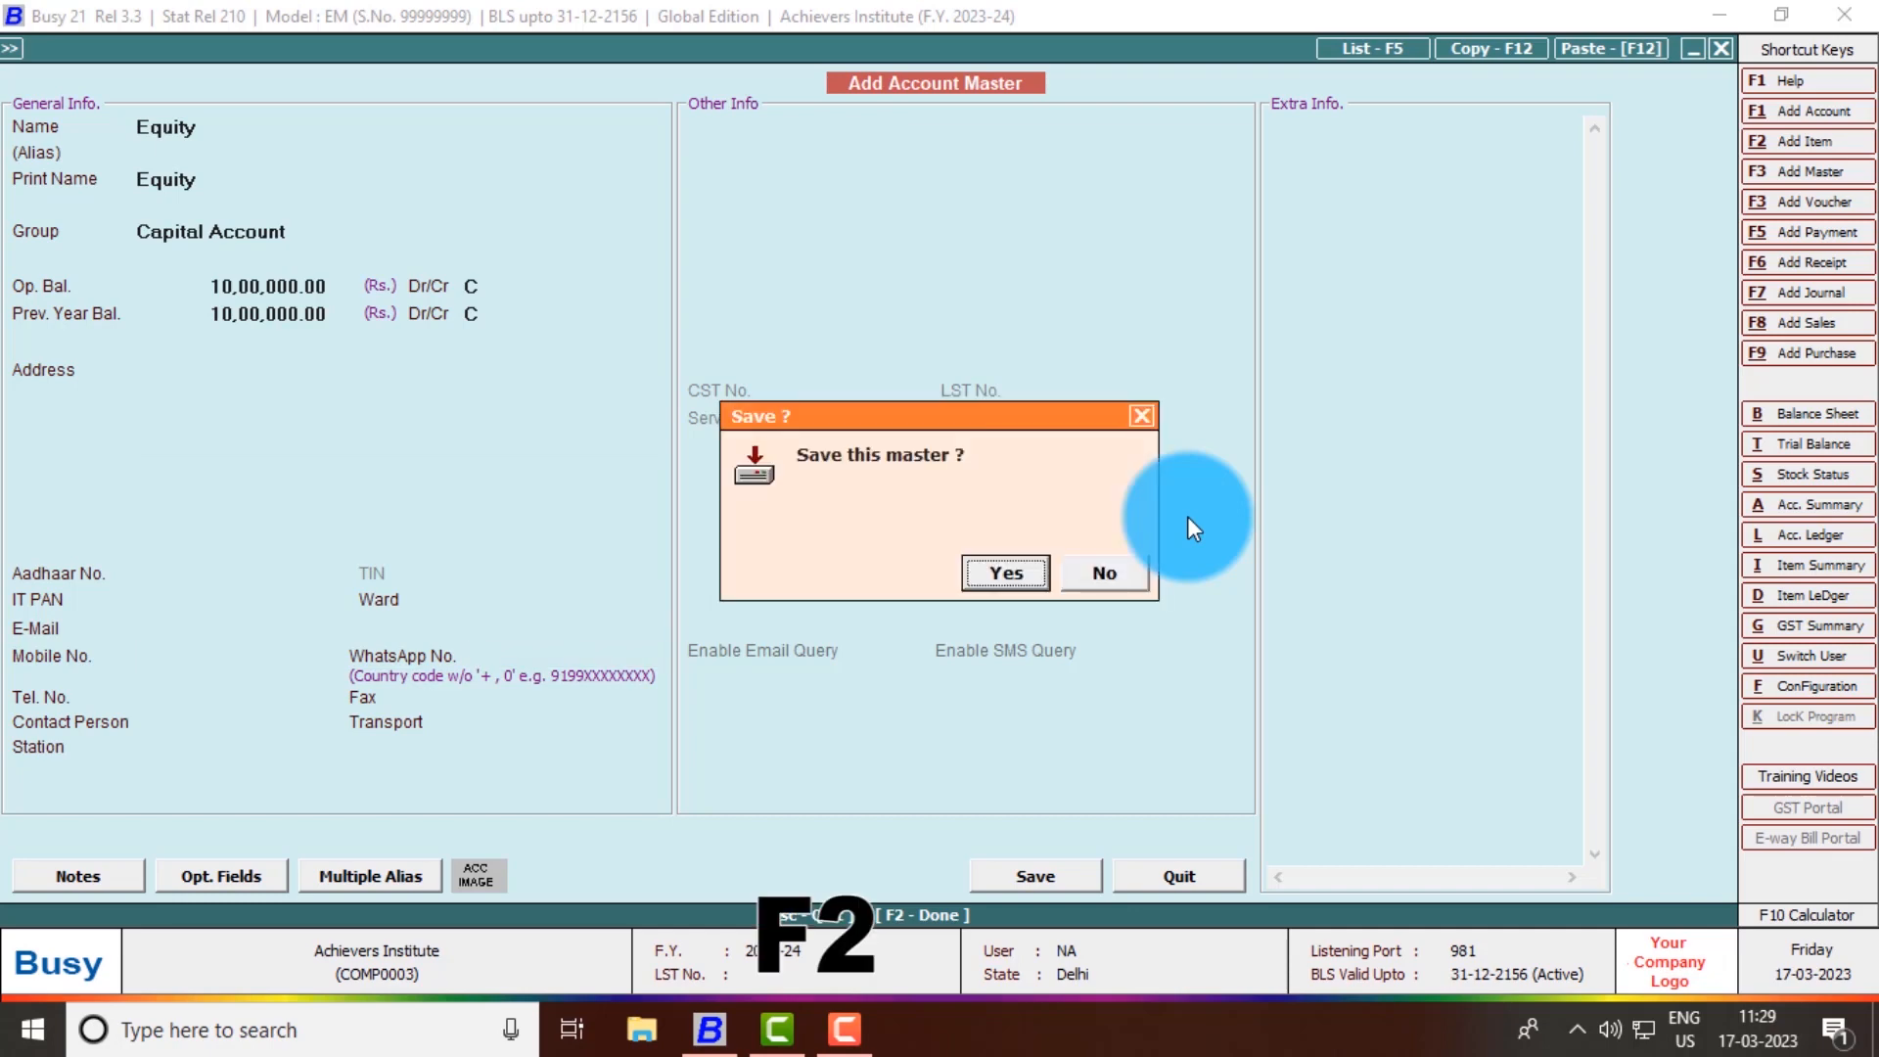
key(Return)
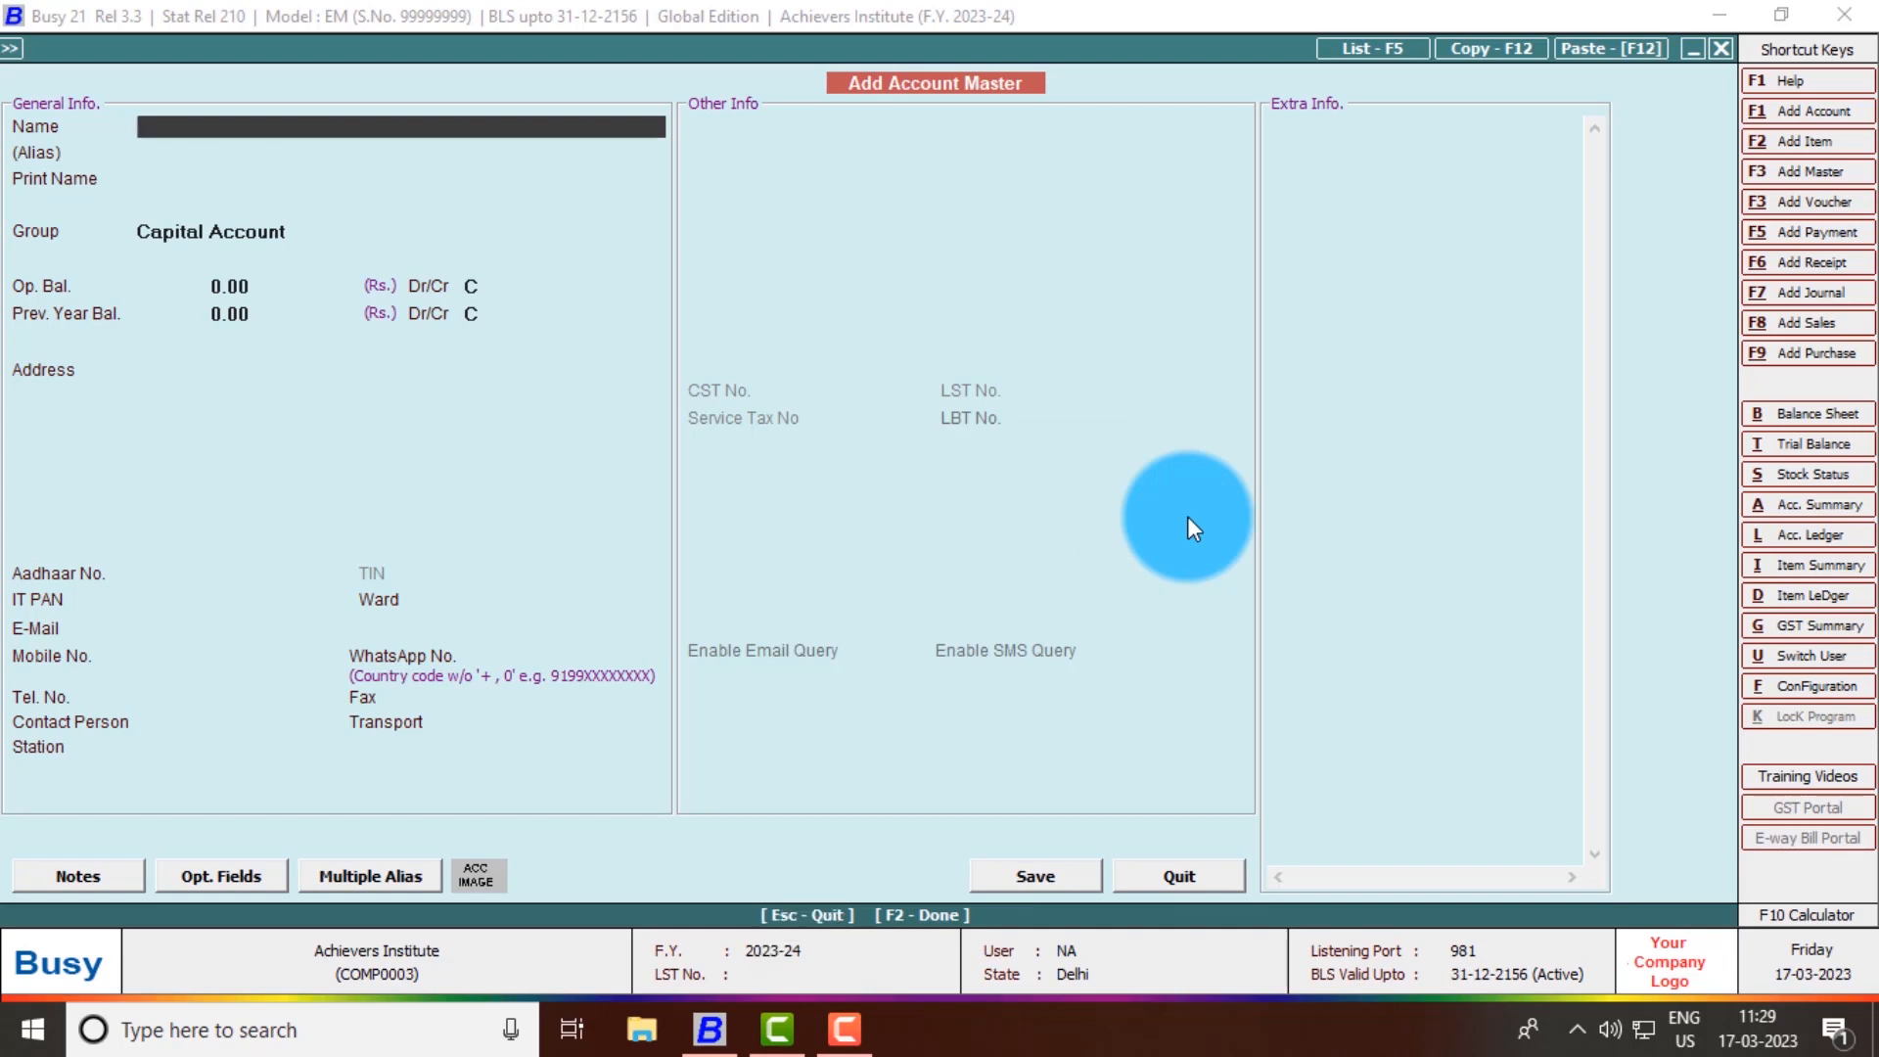
- Add account Preference in Capital Account with a 9,00,000 credit opening balance and save
text(Preference)
key(Return)
key(Return)
key(Return)
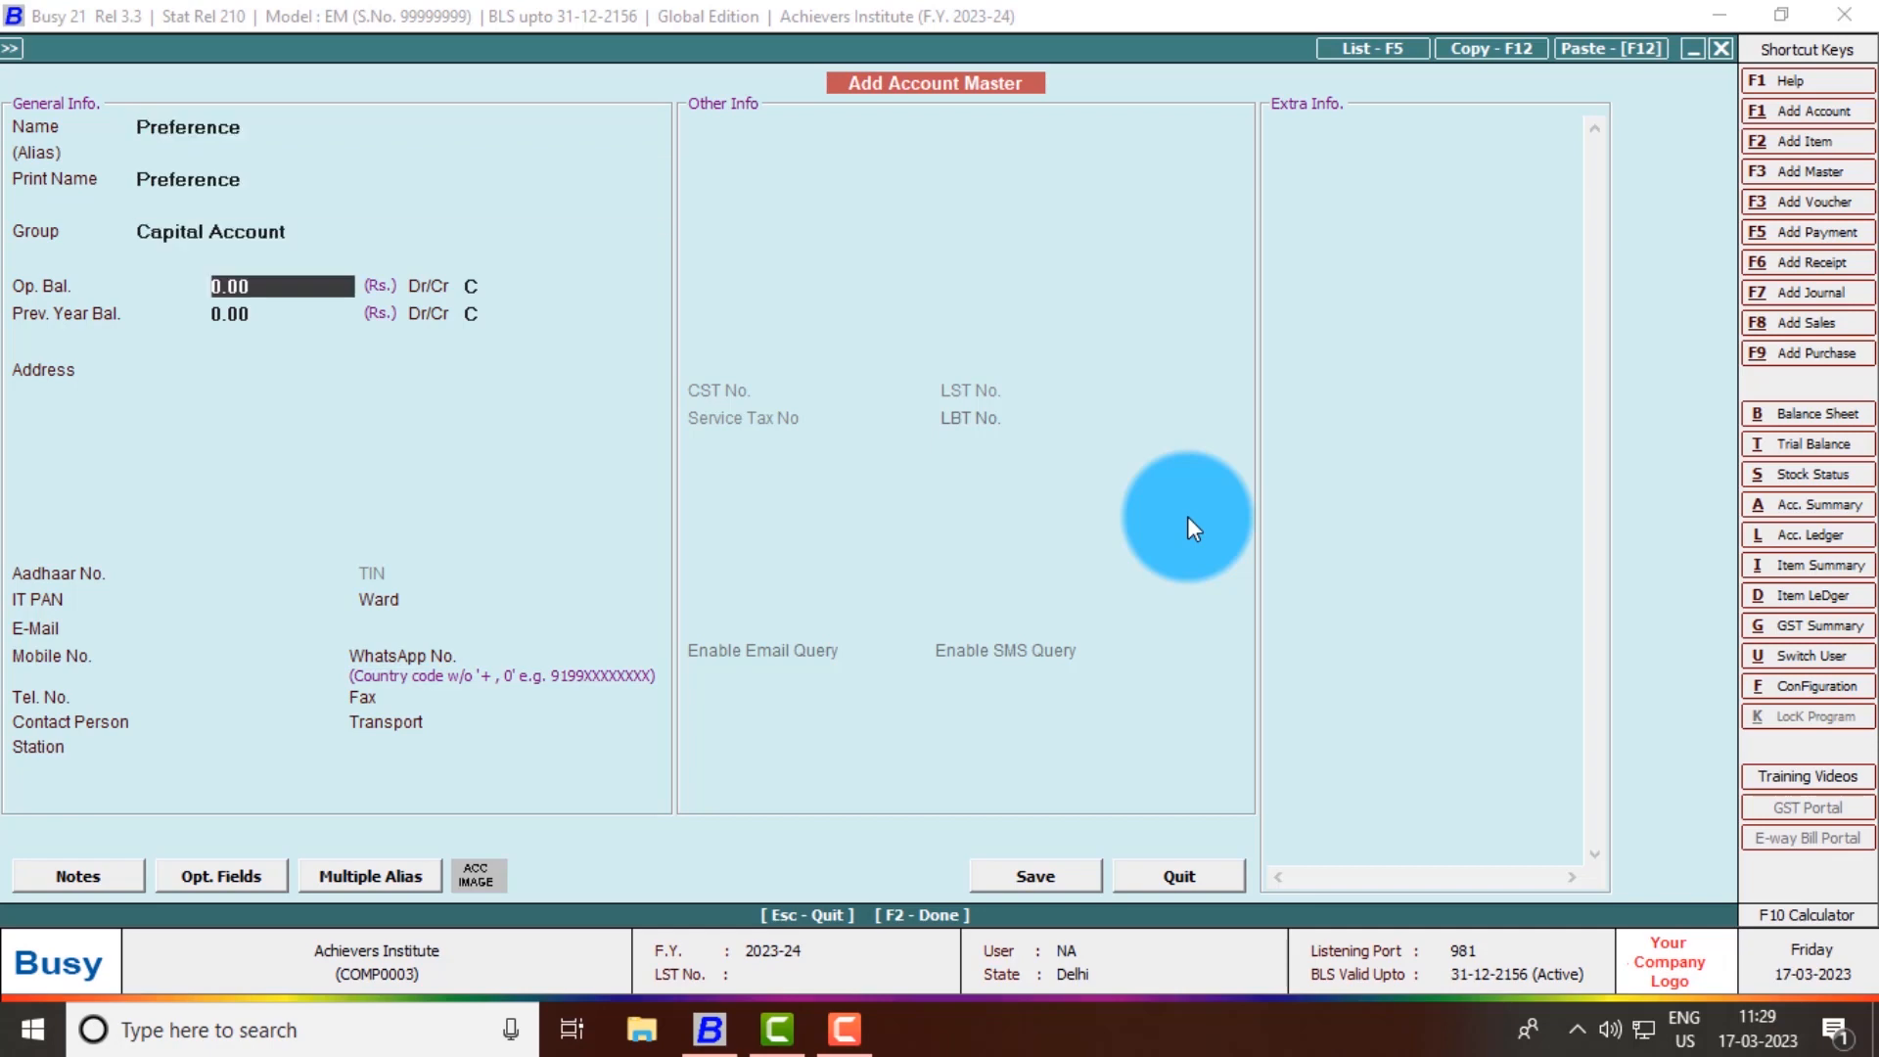
key(Return)
key(Return)
key(Return)
key(Return)
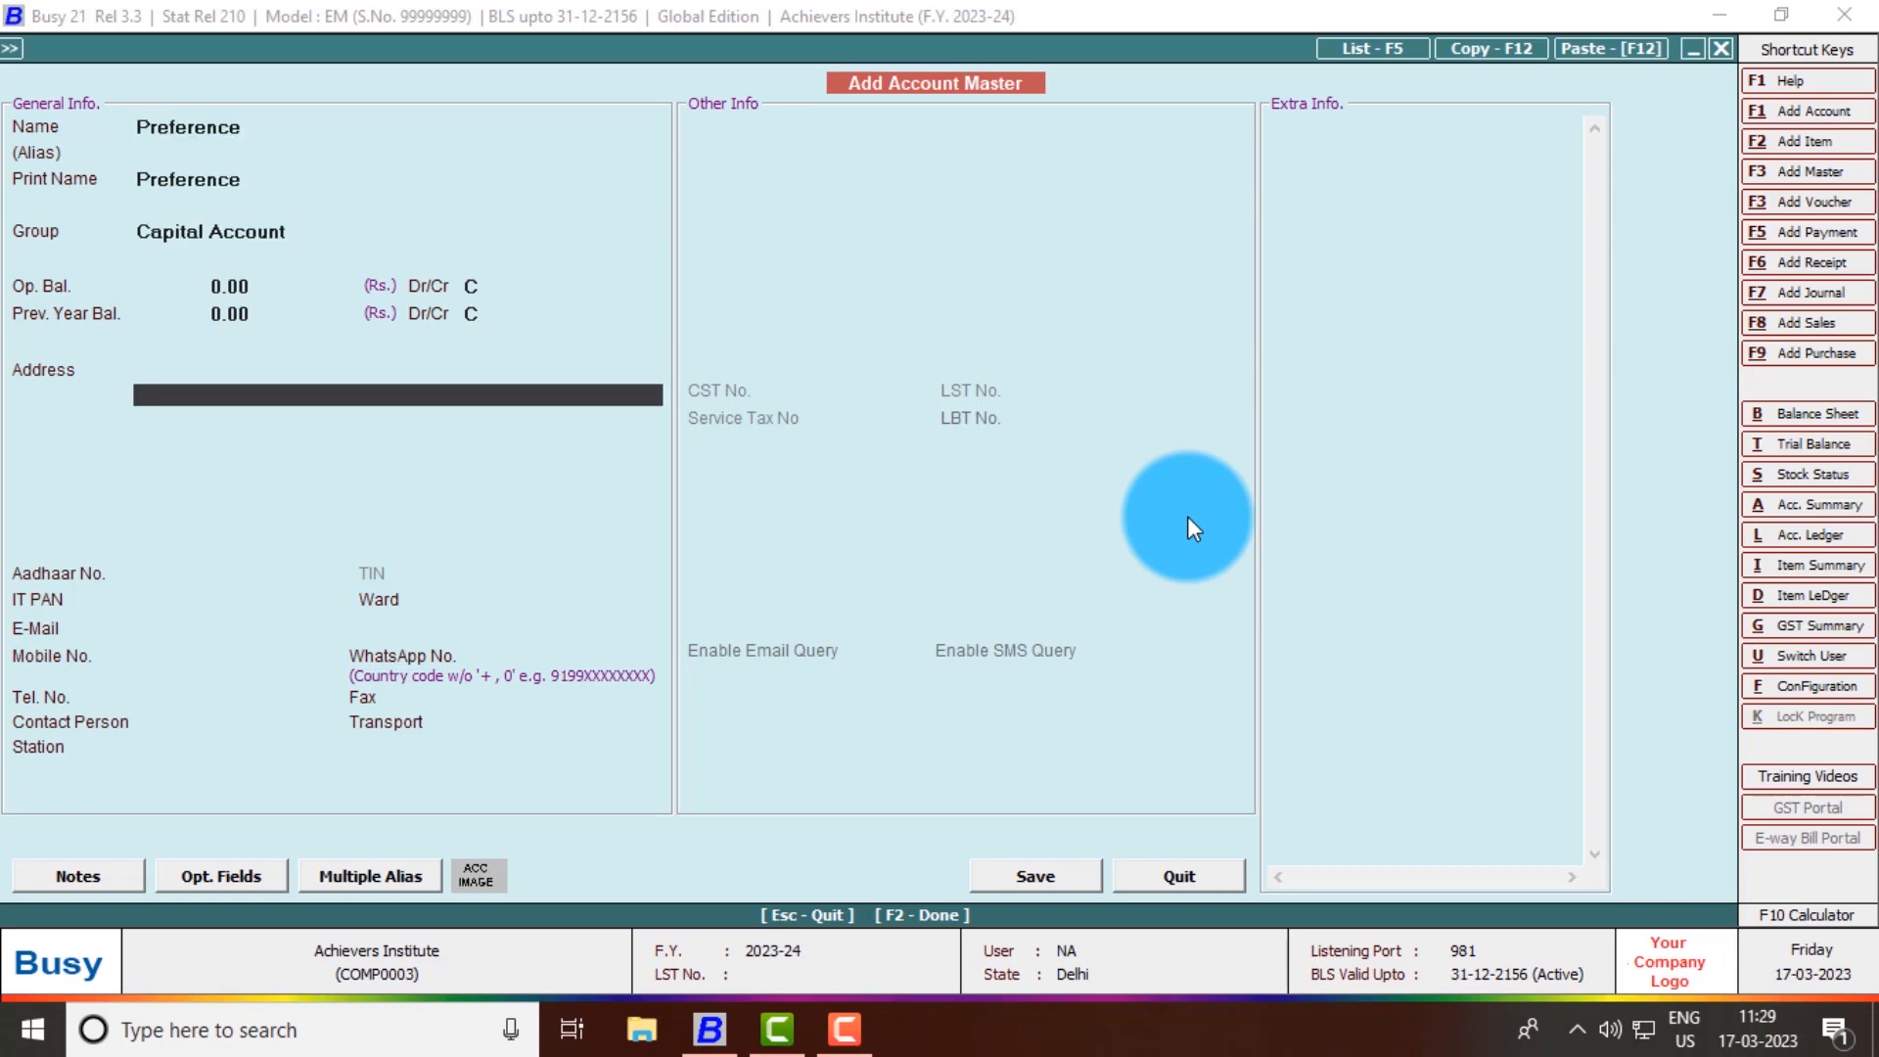
key(Up)
key(Up)
key(Up)
key(Up)
key(Up)
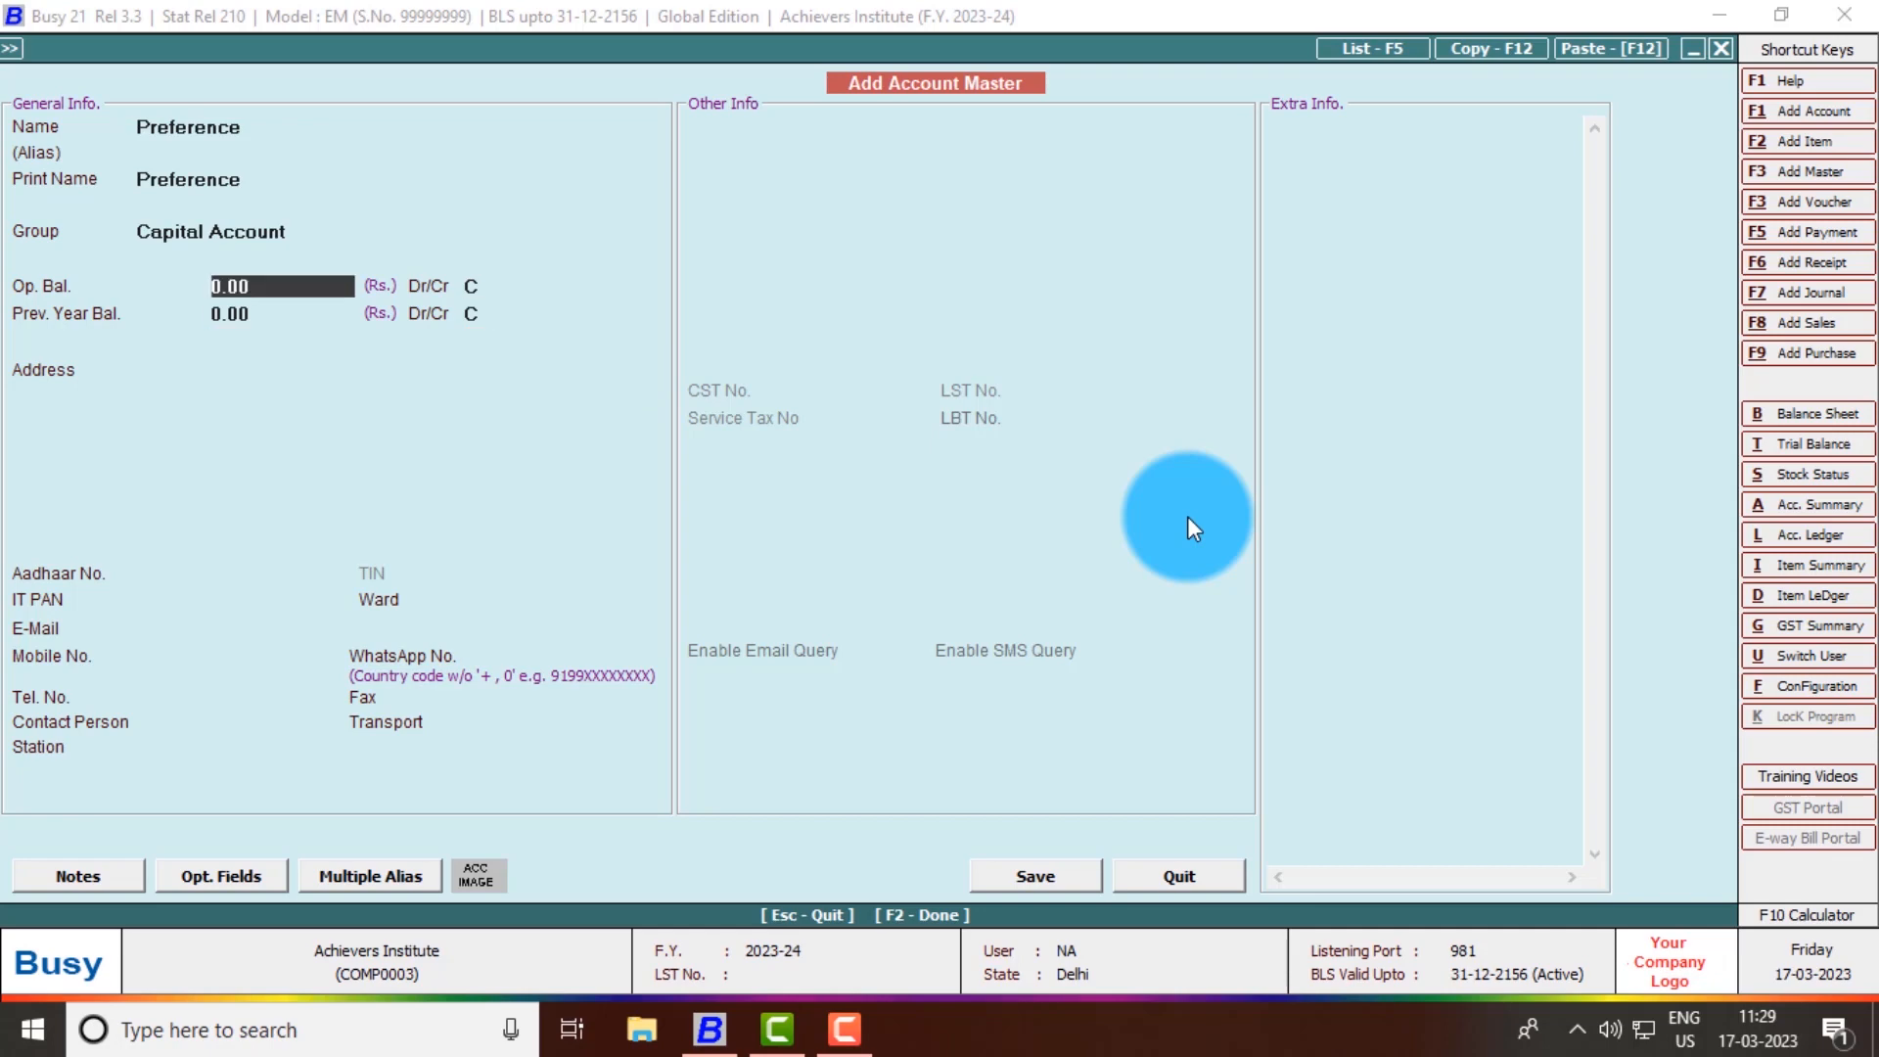
text(900000)
key(Return)
key(Return)
key(Return)
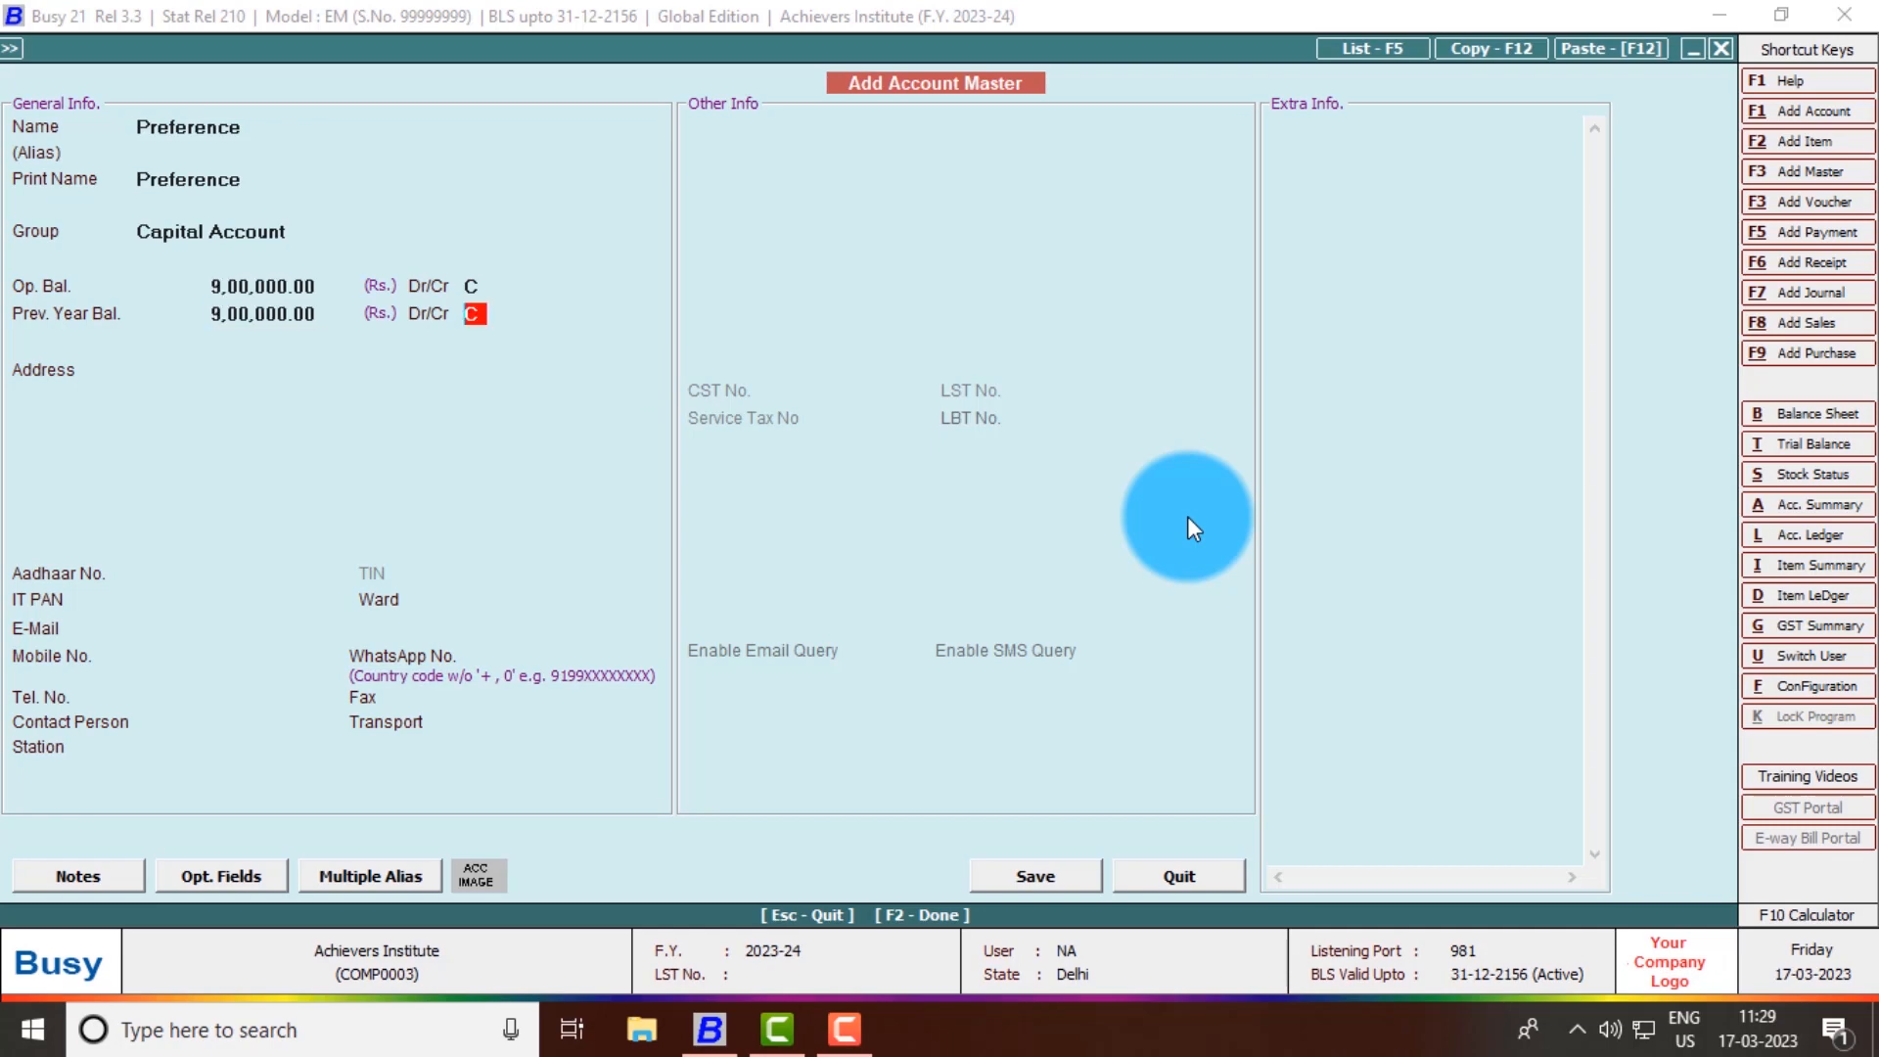
key(F2)
key(Return)
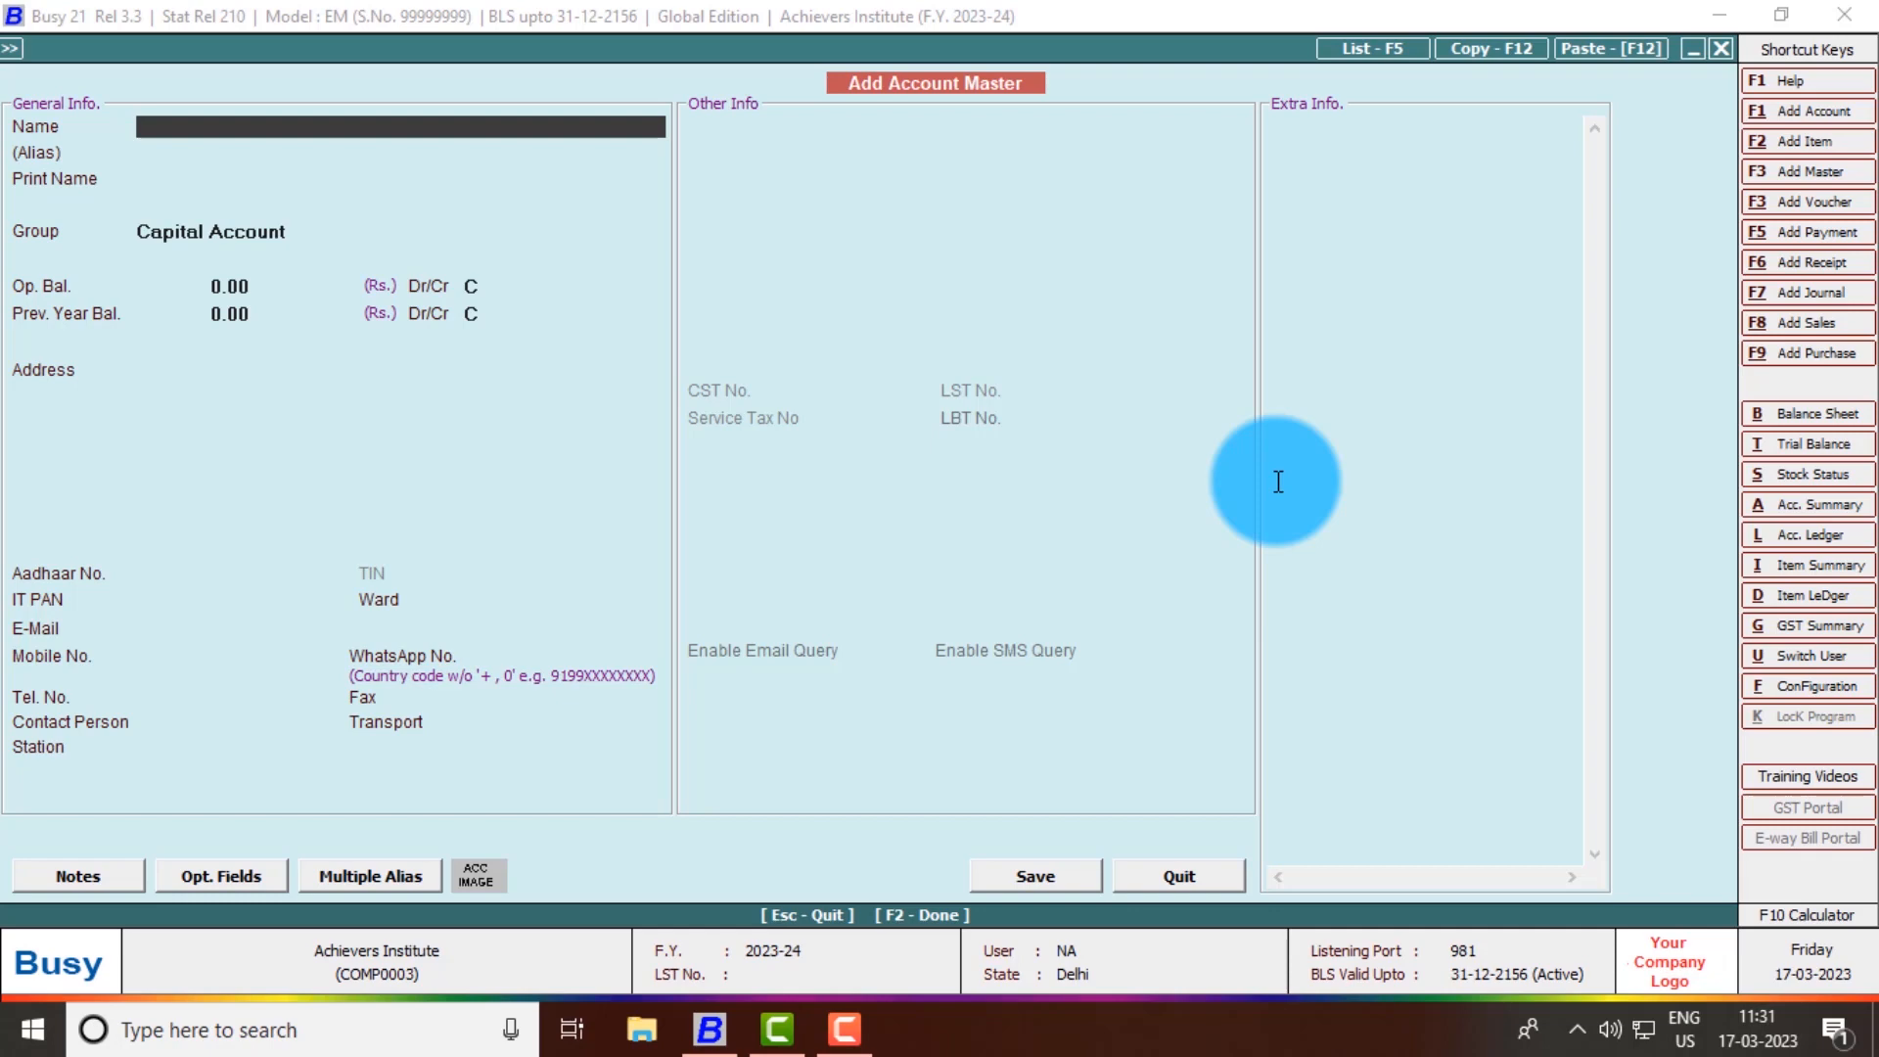
- Name the new account 'SBI Bank OD' and assign it to the Bank O/D Account group
click(281, 128)
text(SBI)
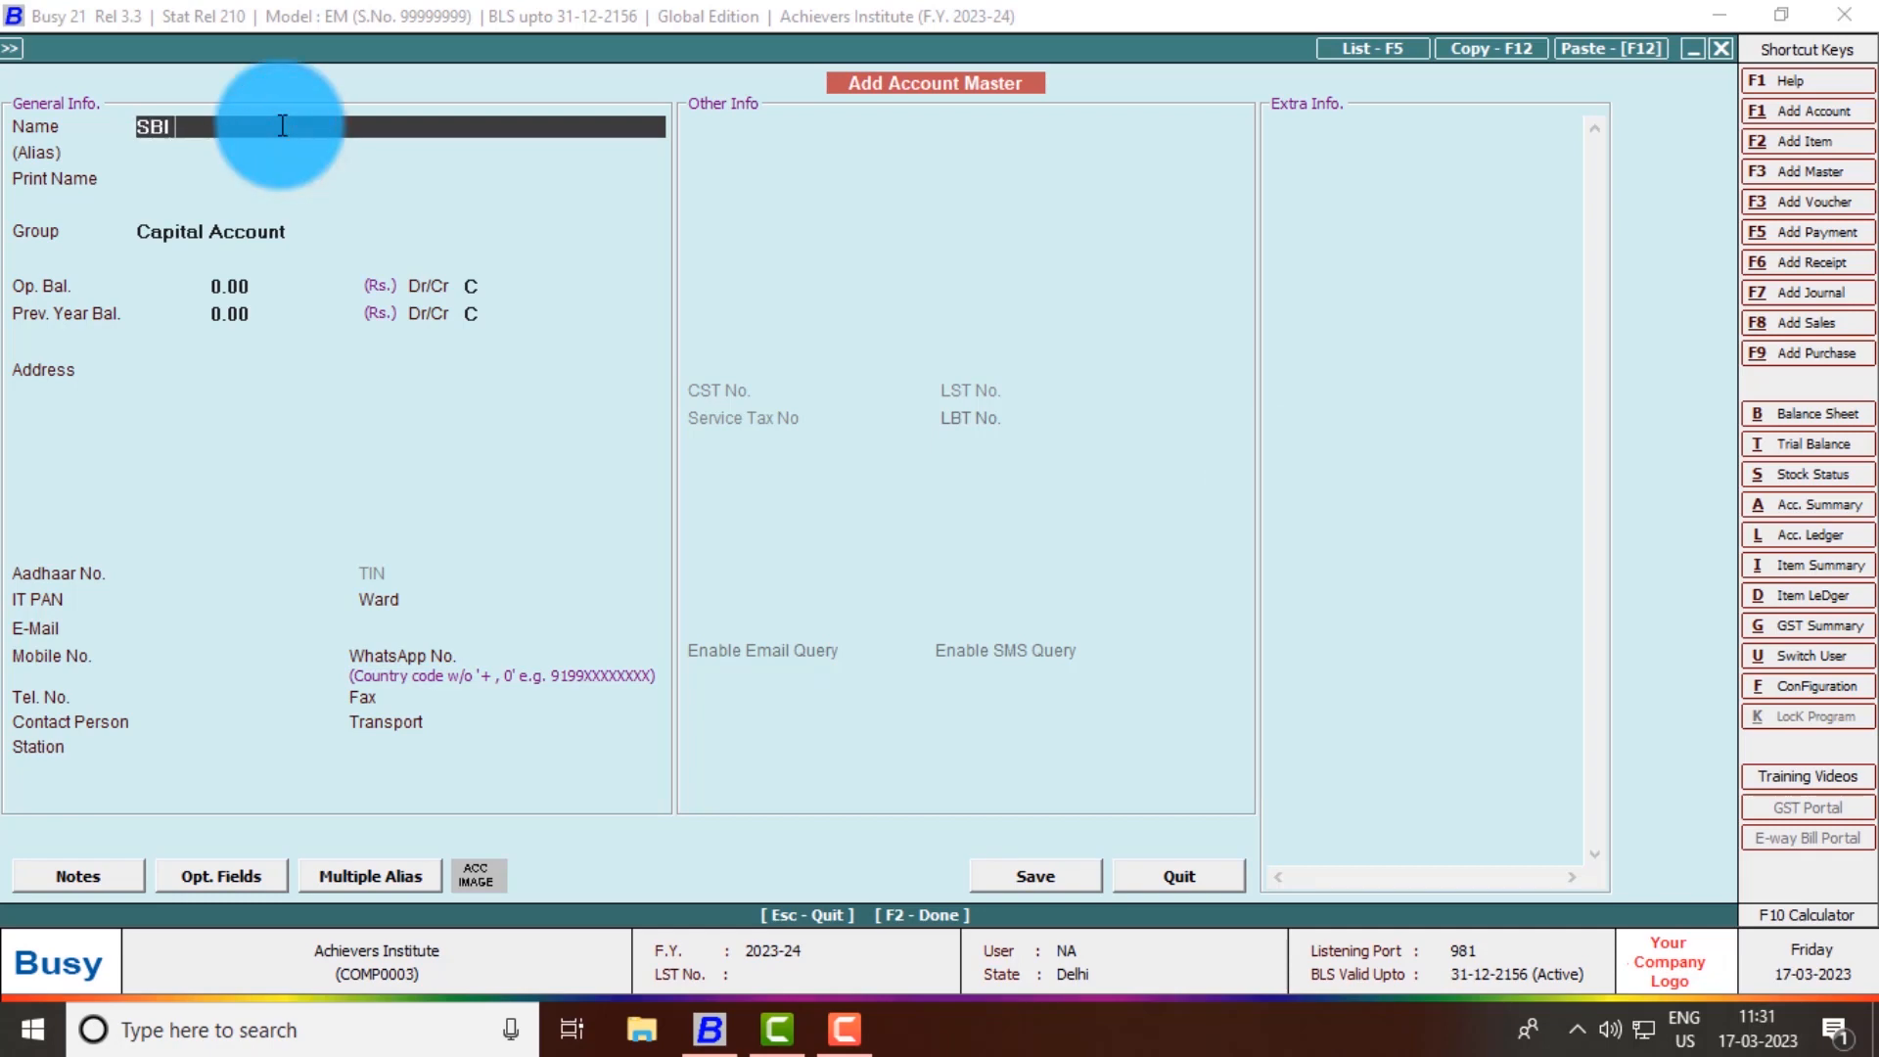
text( Bank OD)
key(Return)
key(Return)
key(Return)
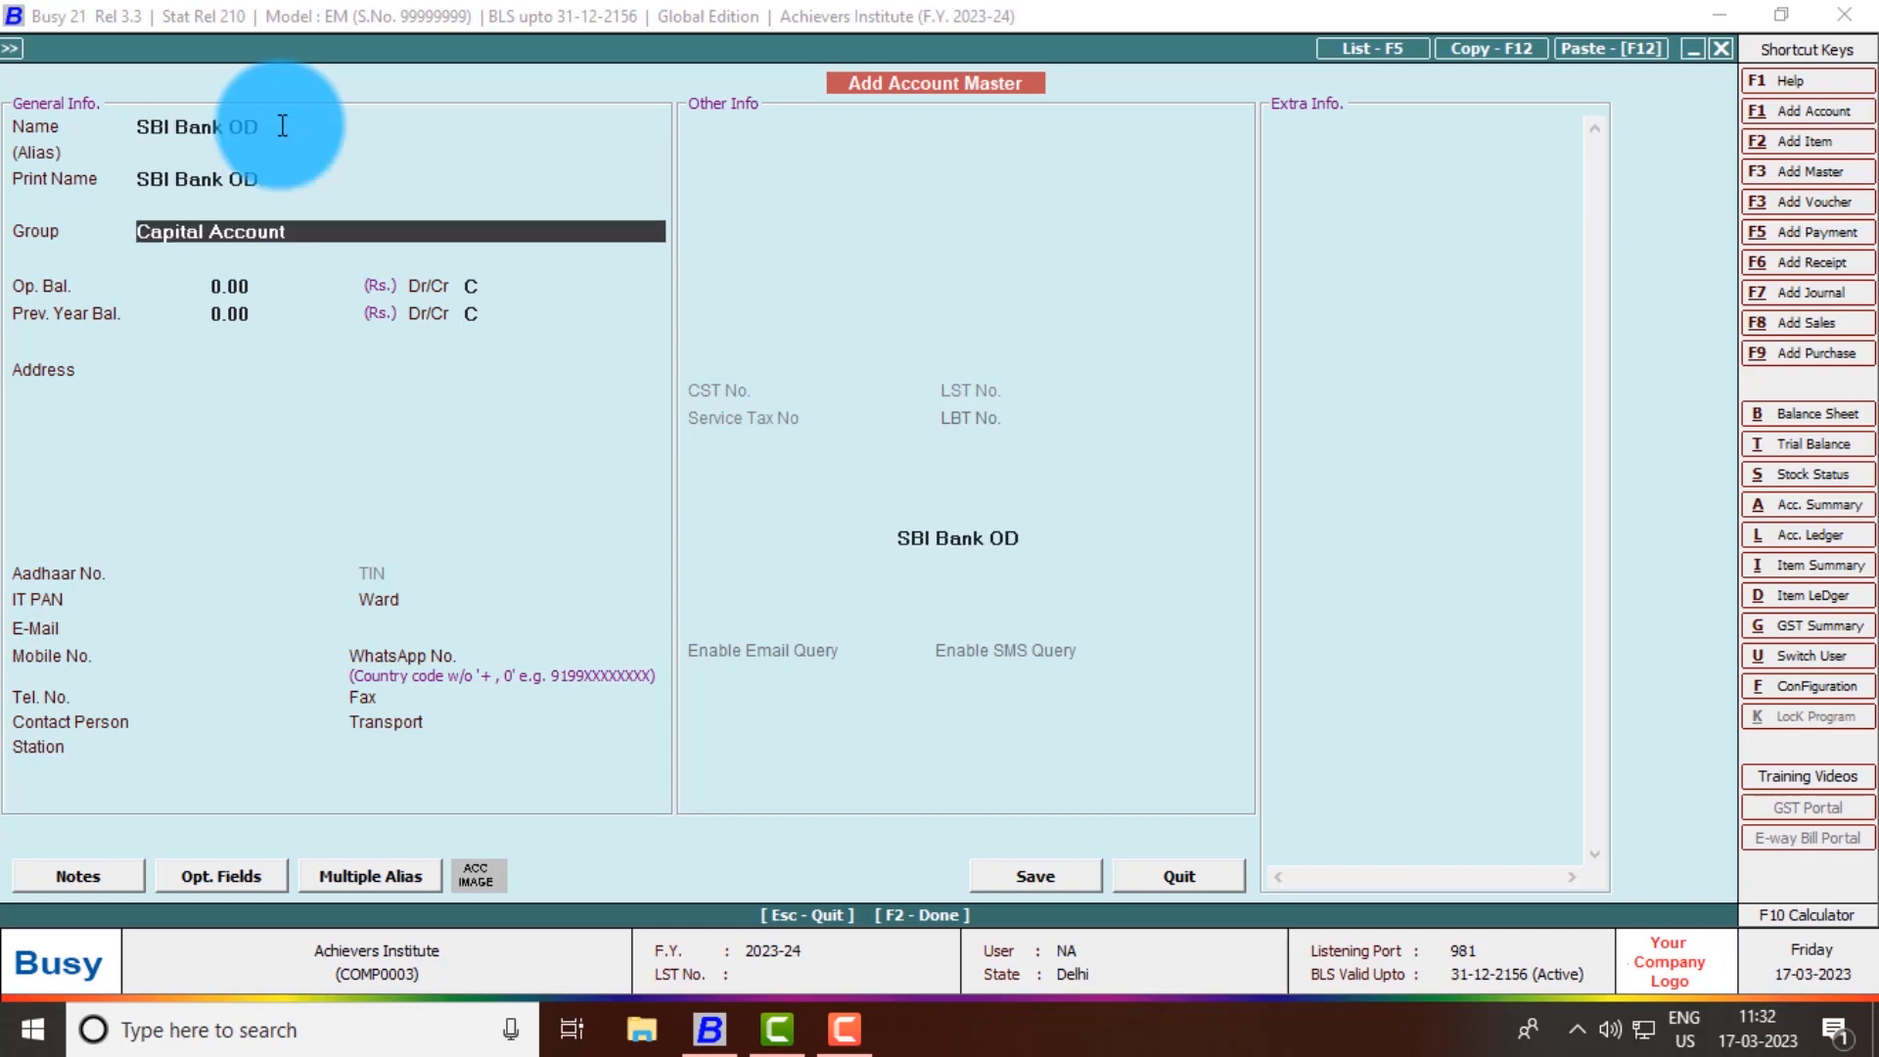
text(ov)
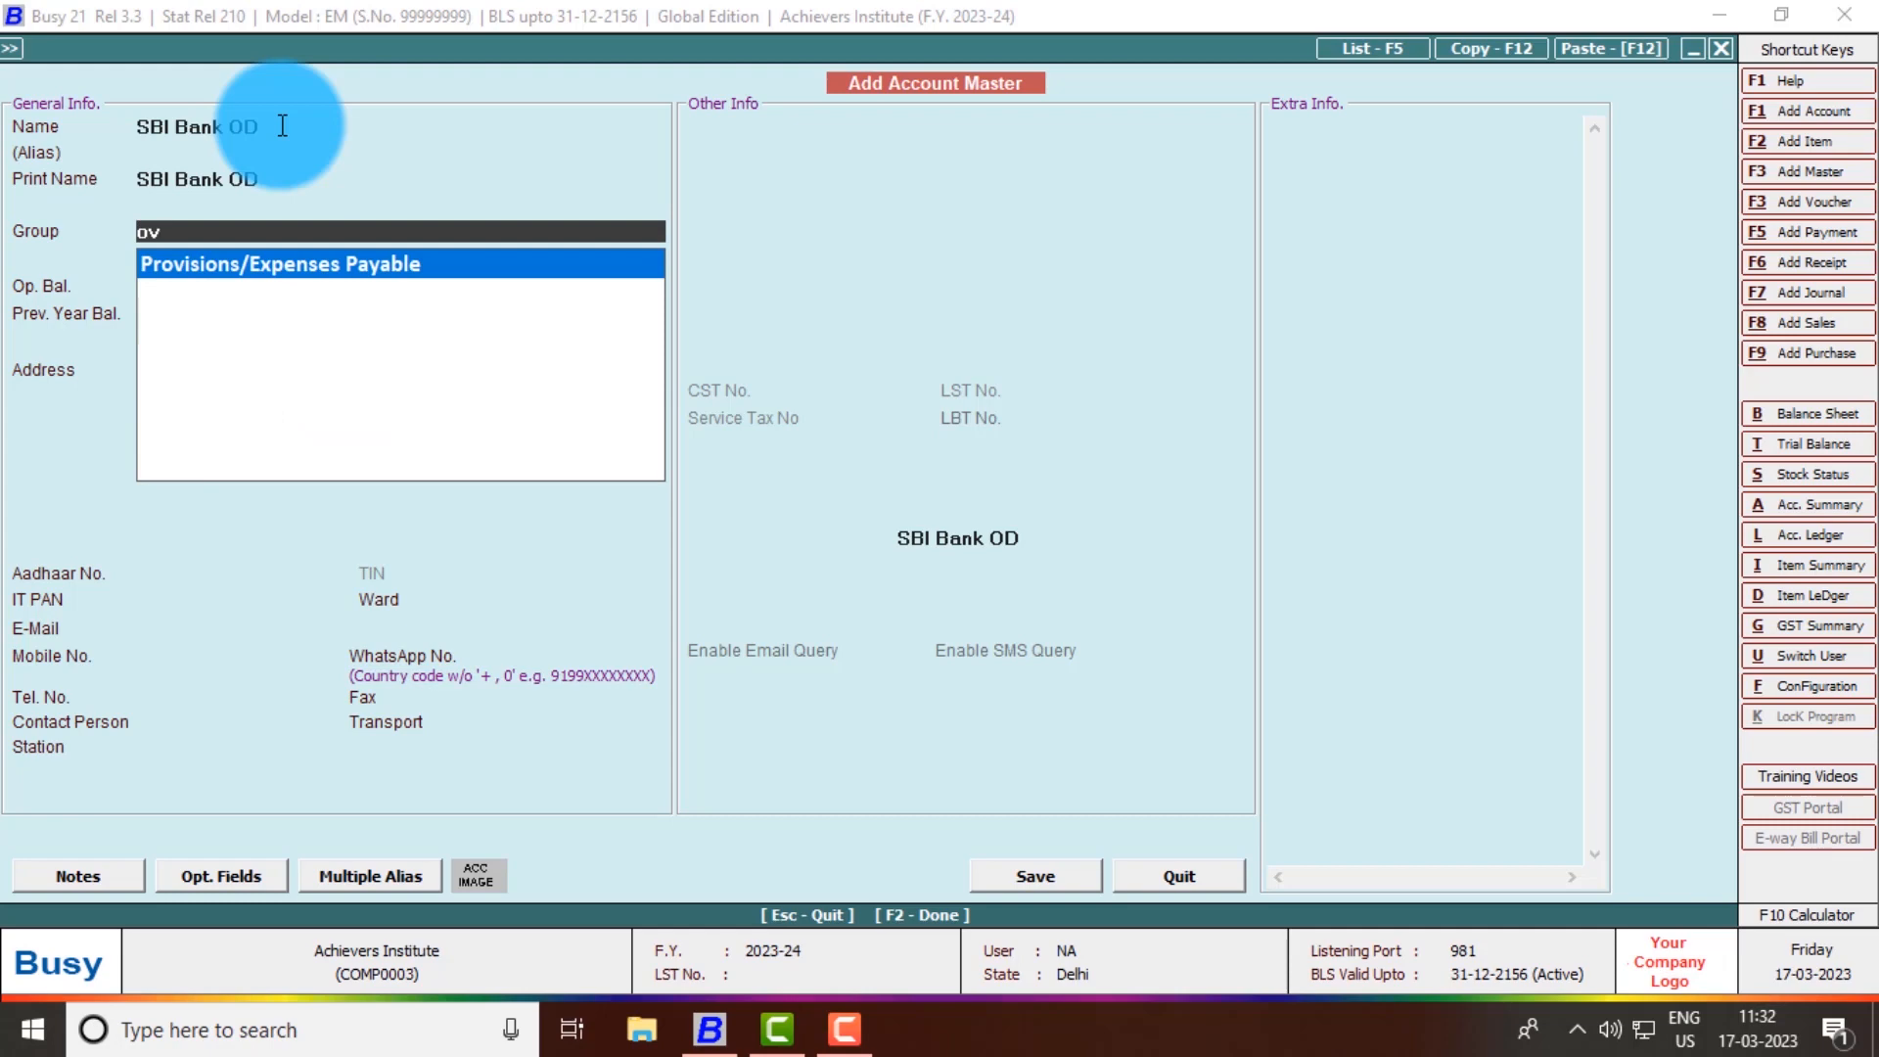
key(BackSpace)
key(BackSpace)
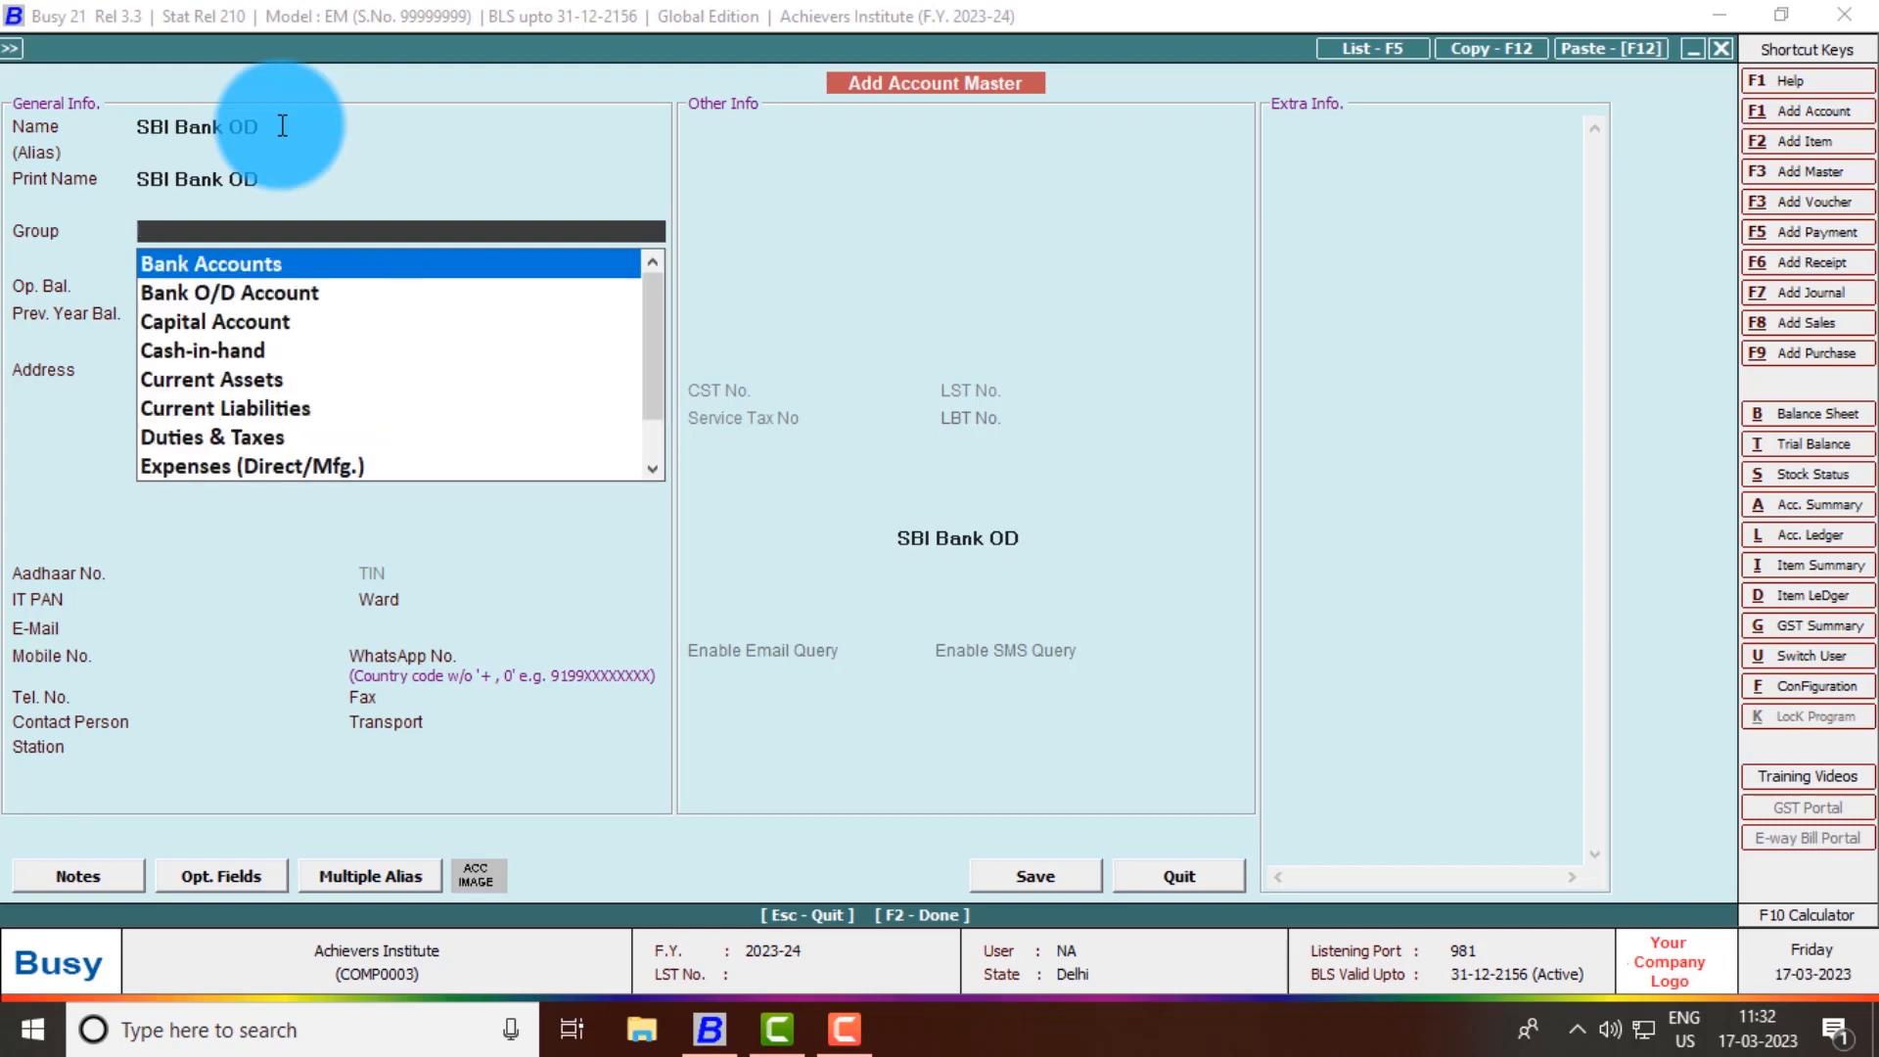
text(bank)
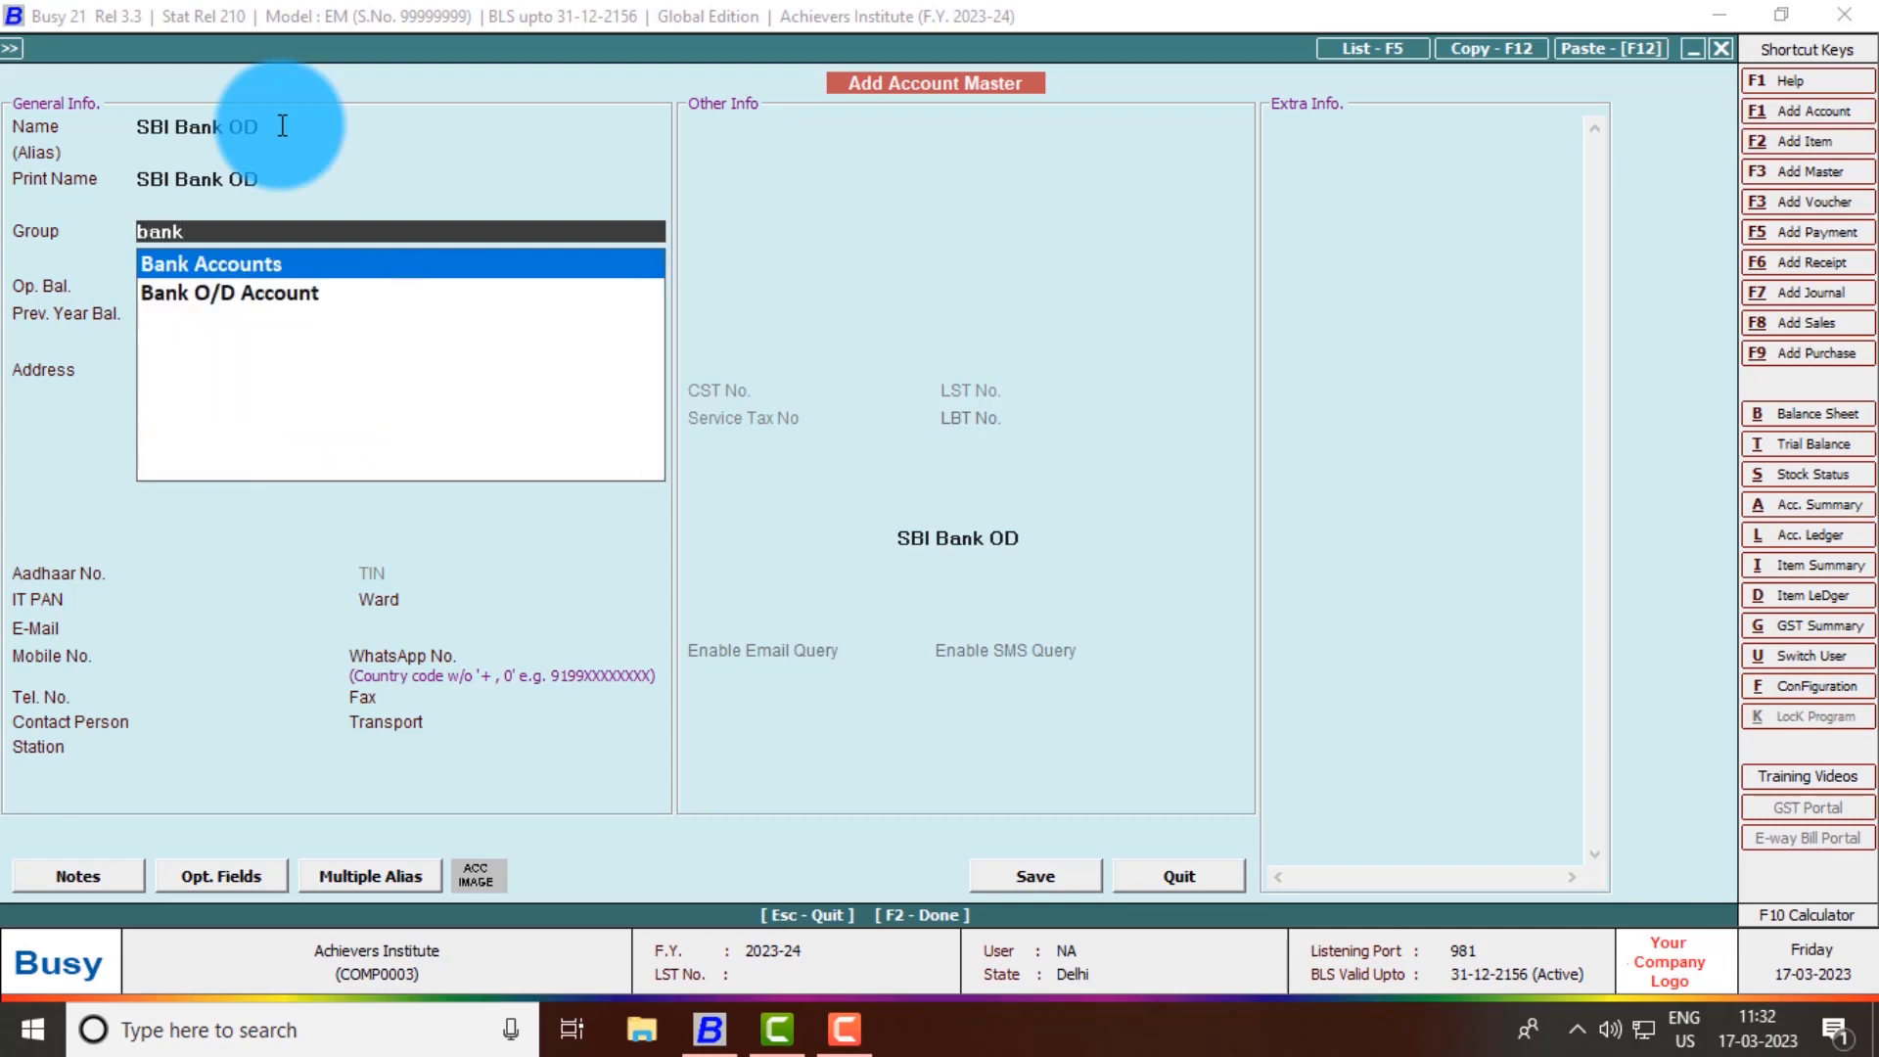
key(Down)
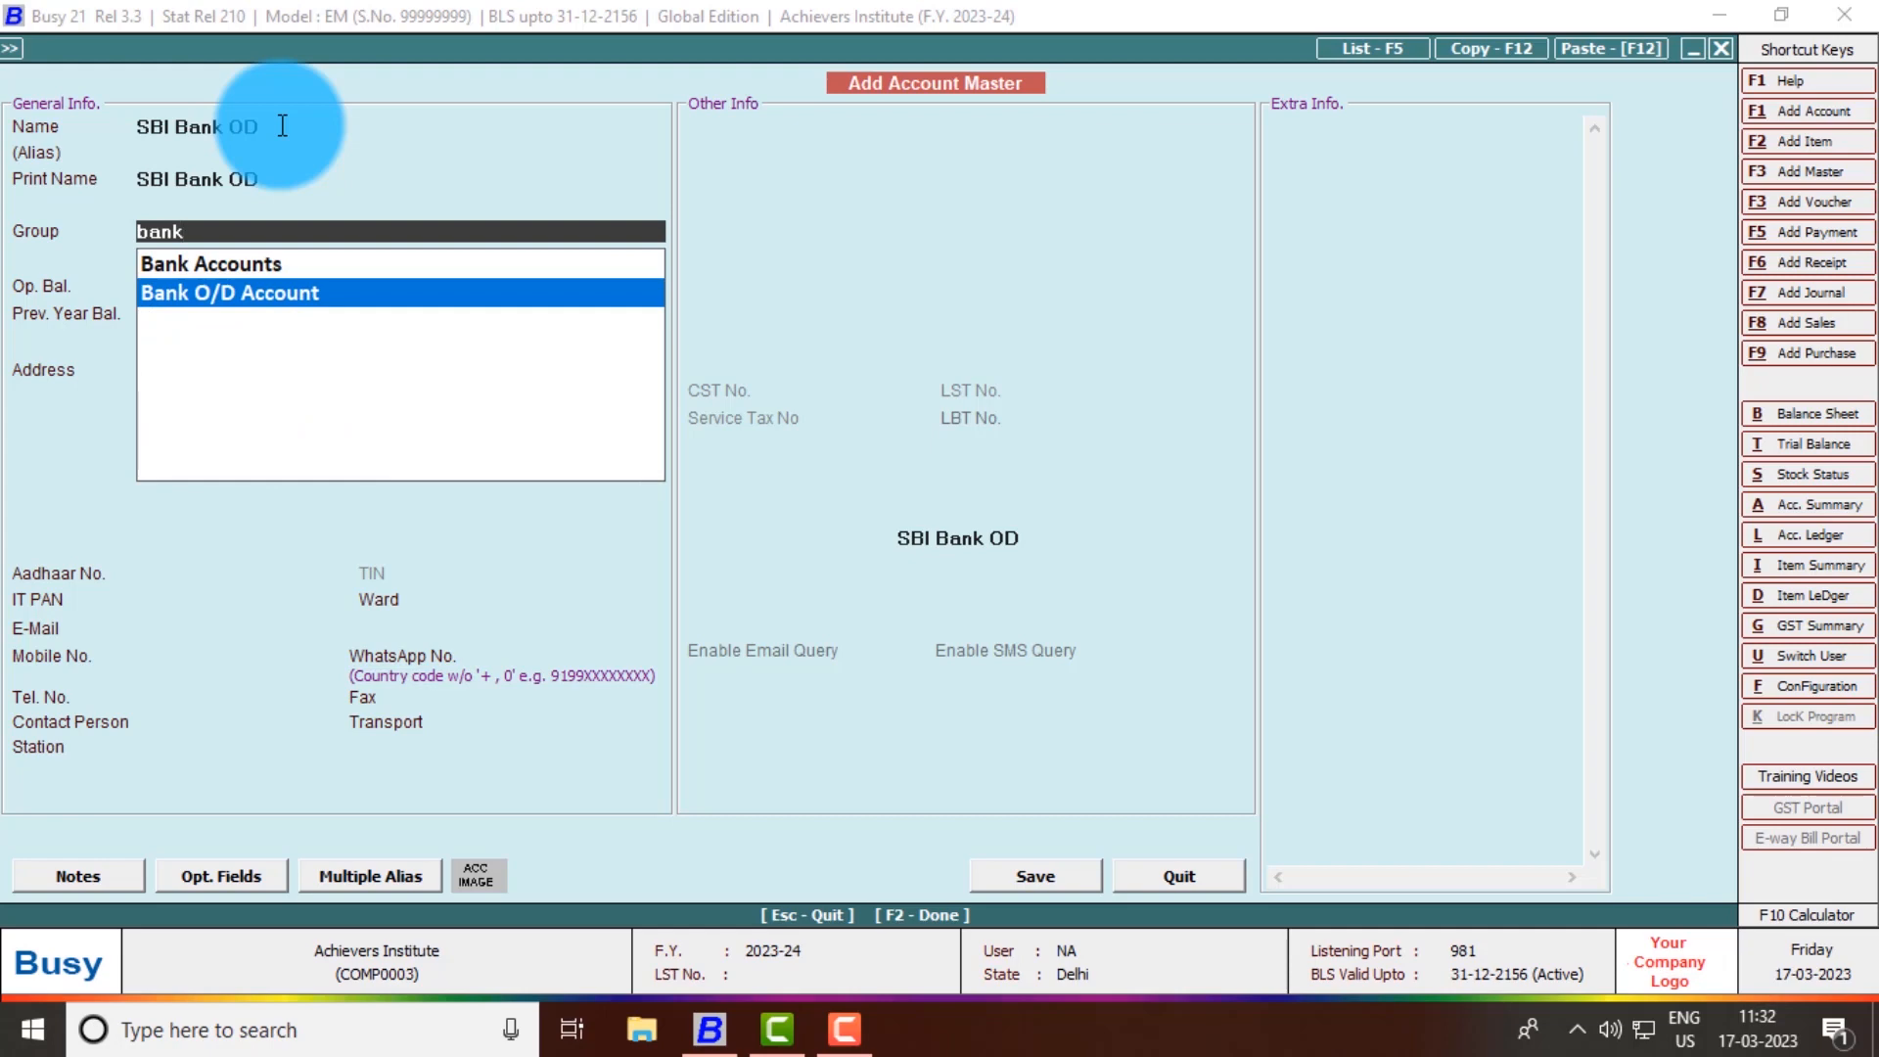
key(Return)
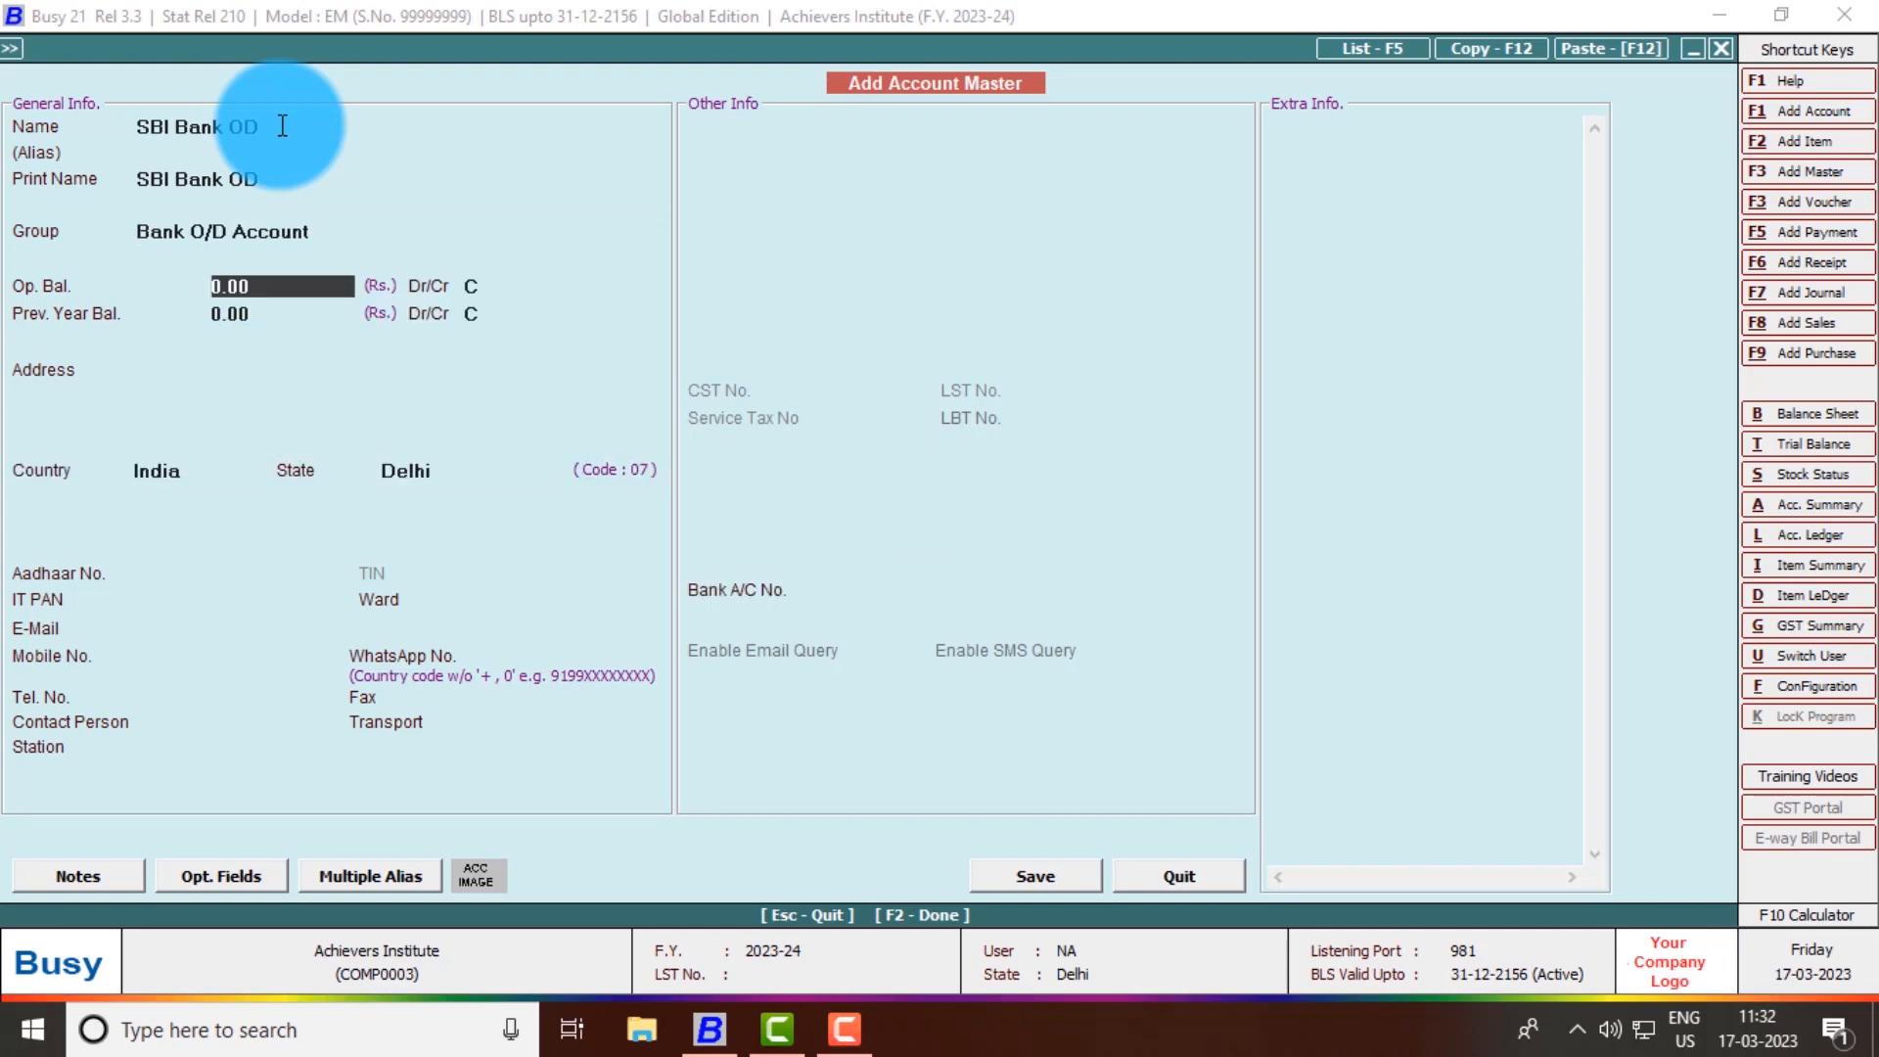
- Give SBI Bank OD a 30,000 opening balance and address 'Dwarka', then save it
text(30000)
key(Return)
key(Up)
key(Up)
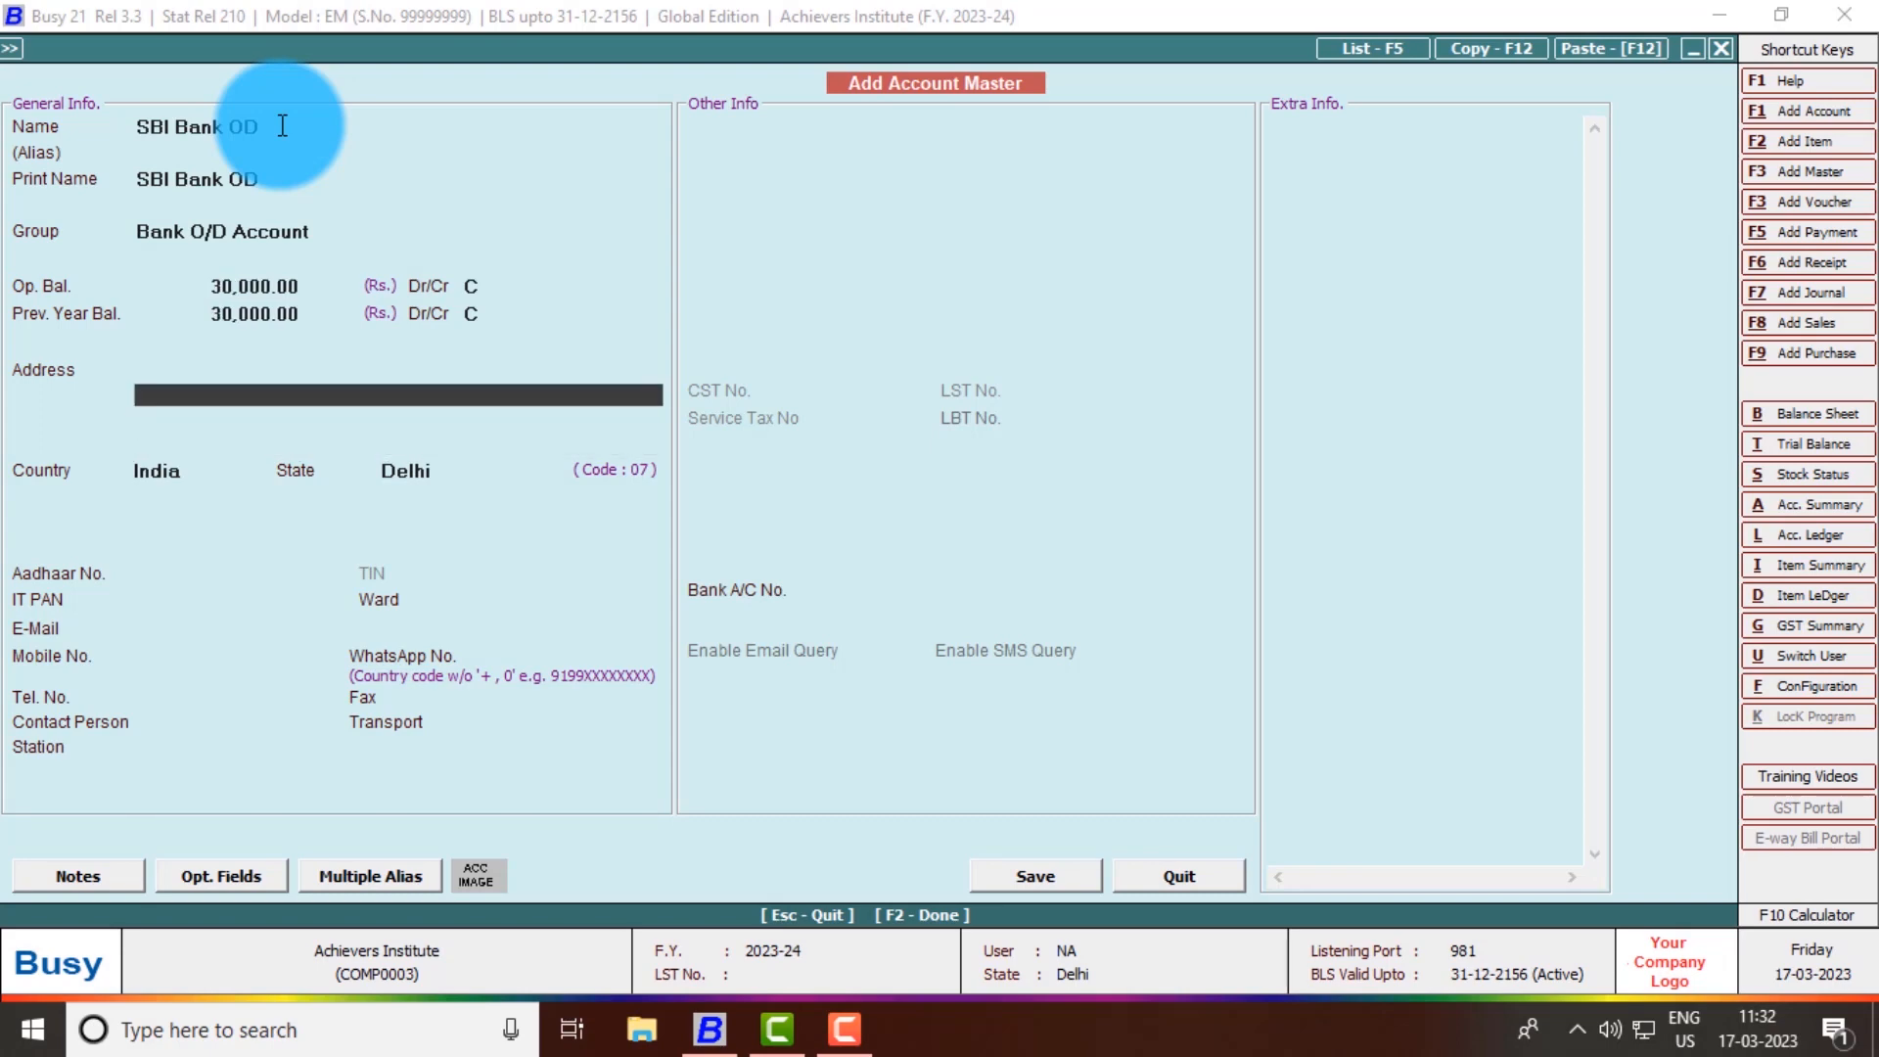
text(Dwarka)
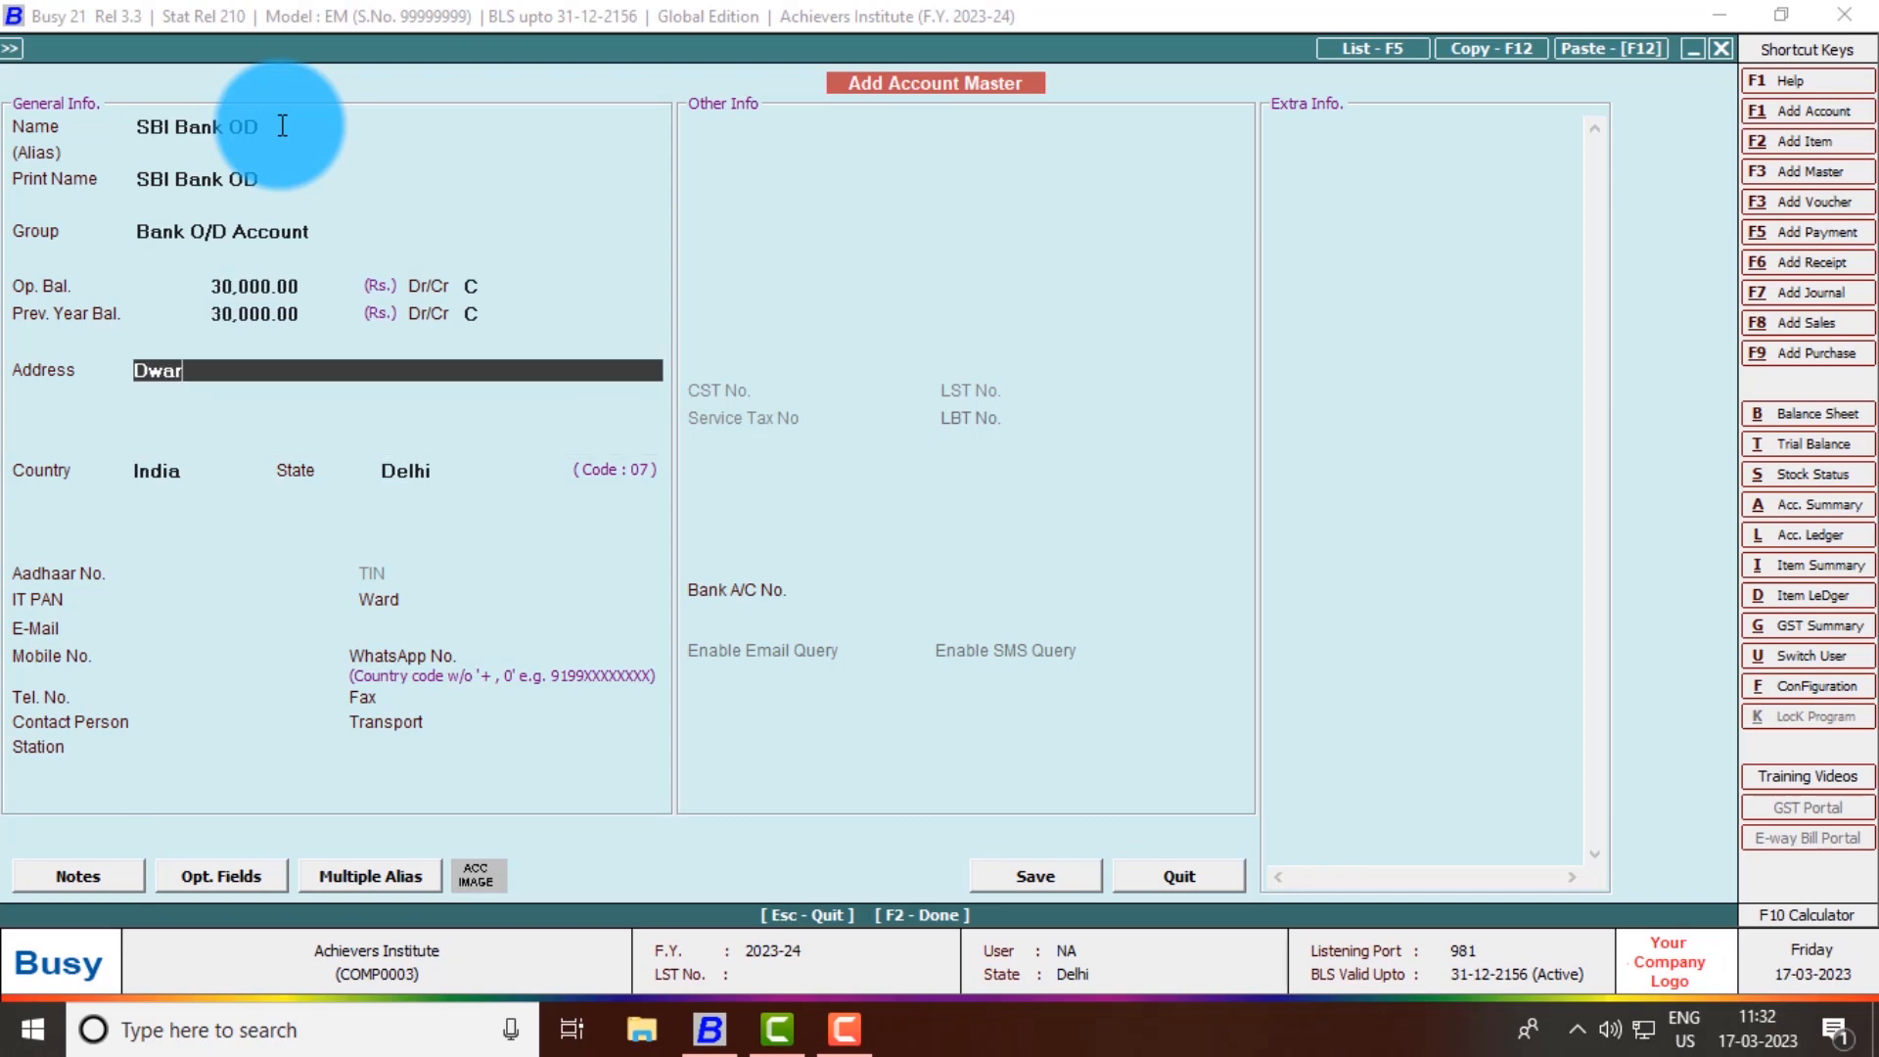
key(Return)
key(Return)
key(Return)
key(Return)
key(Return)
key(Return)
key(Return)
key(Return)
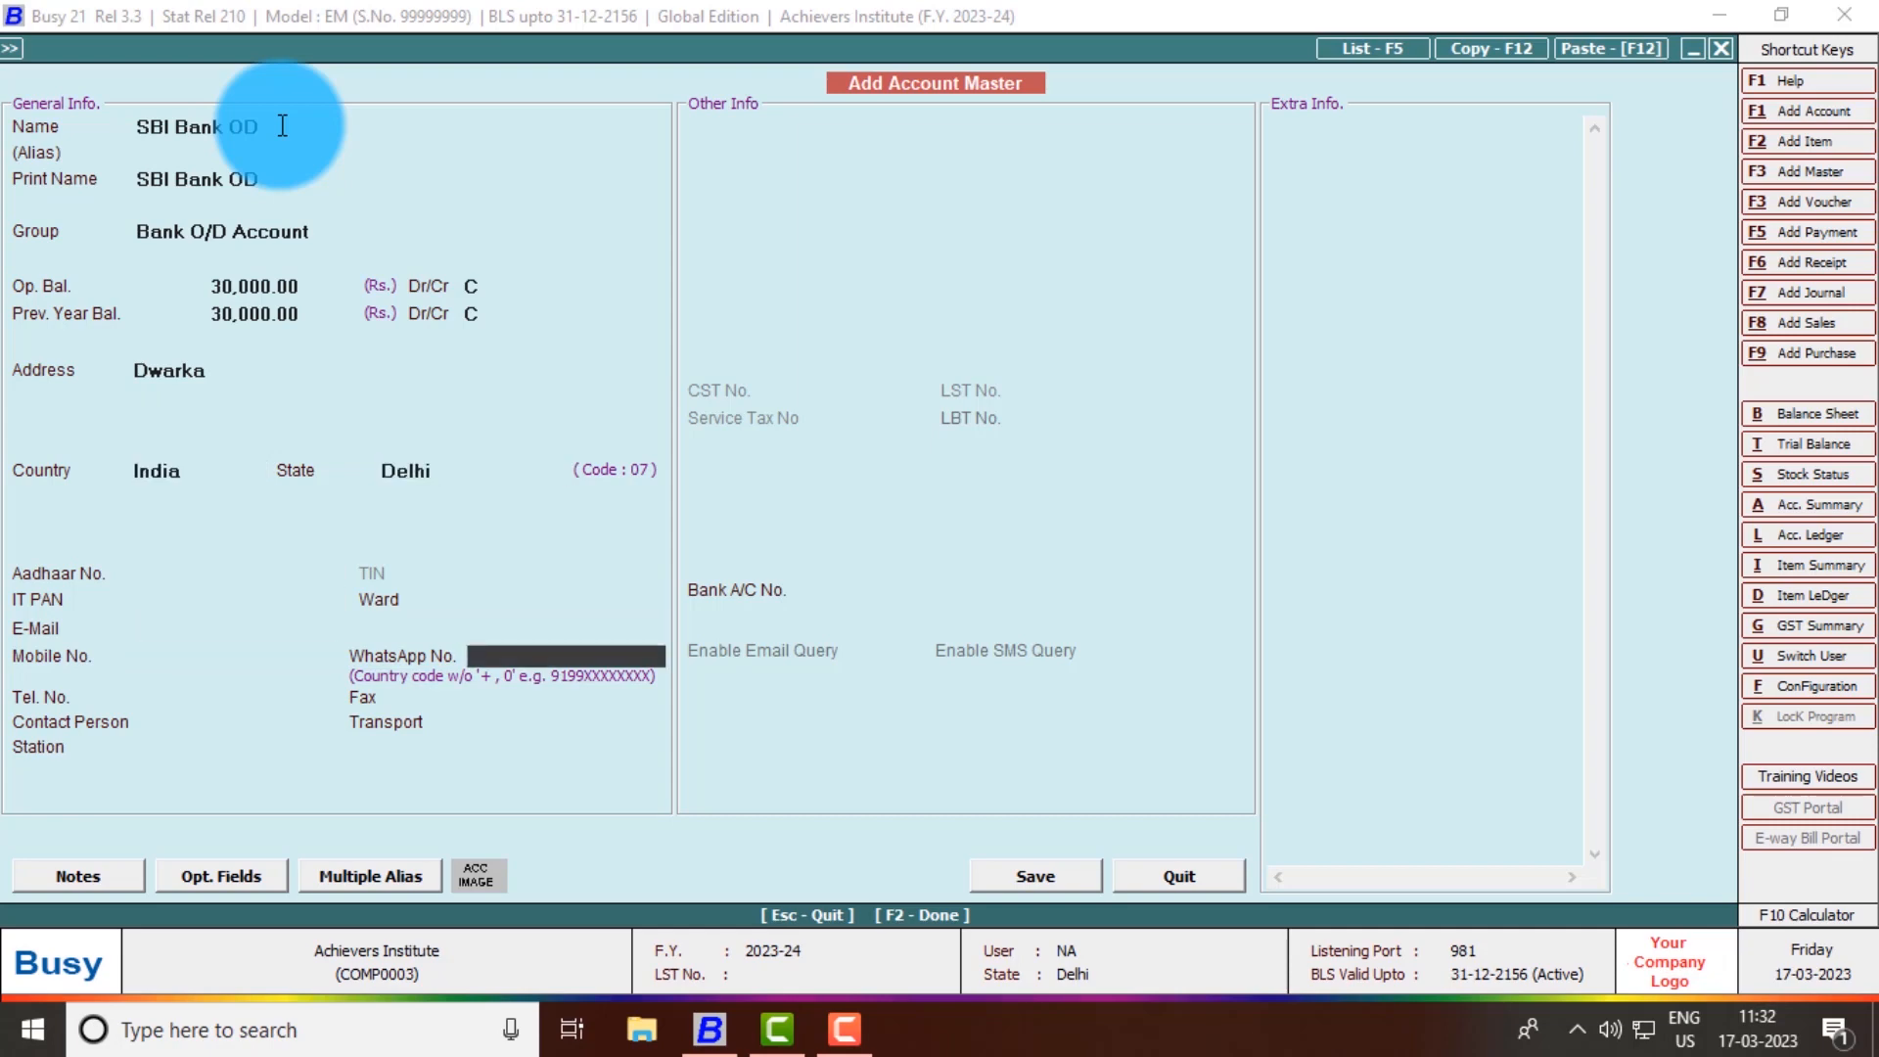
key(F2)
key(Return)
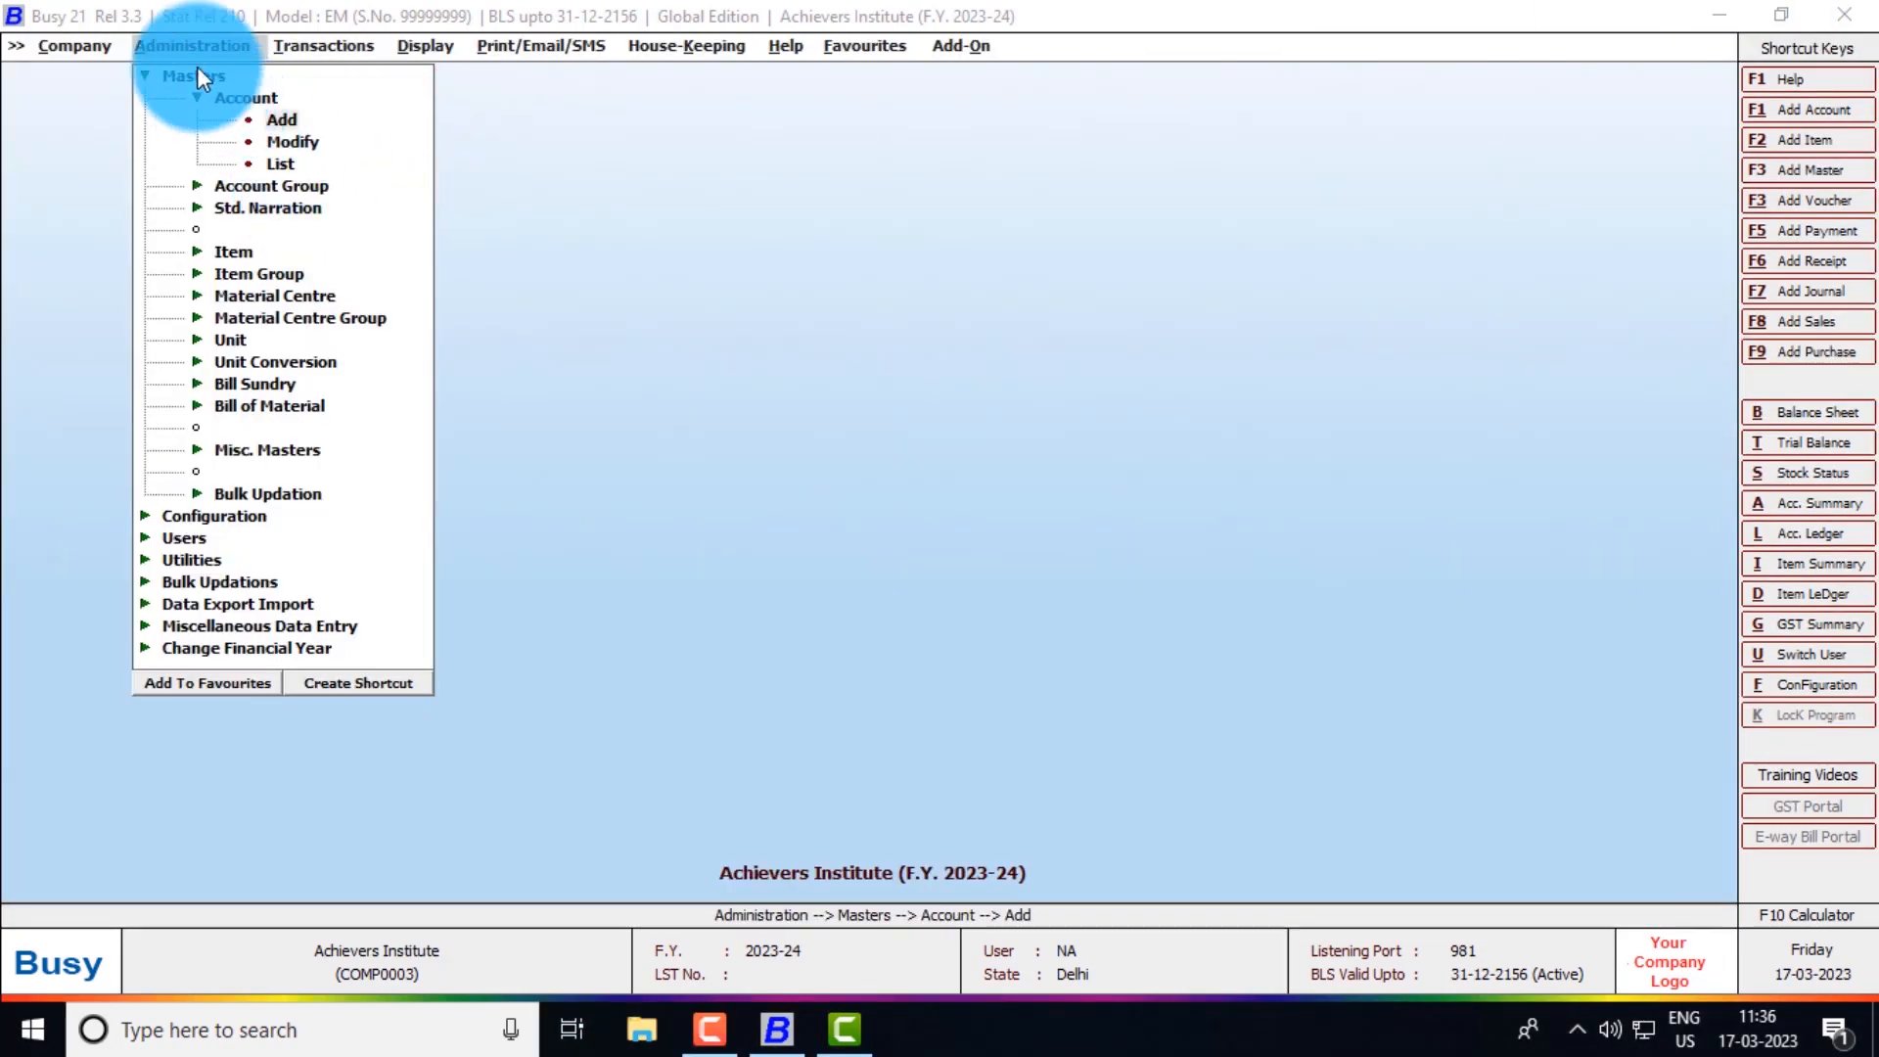
- Open the Cash account for modification from Account > Modify
click(184, 45)
key(Down)
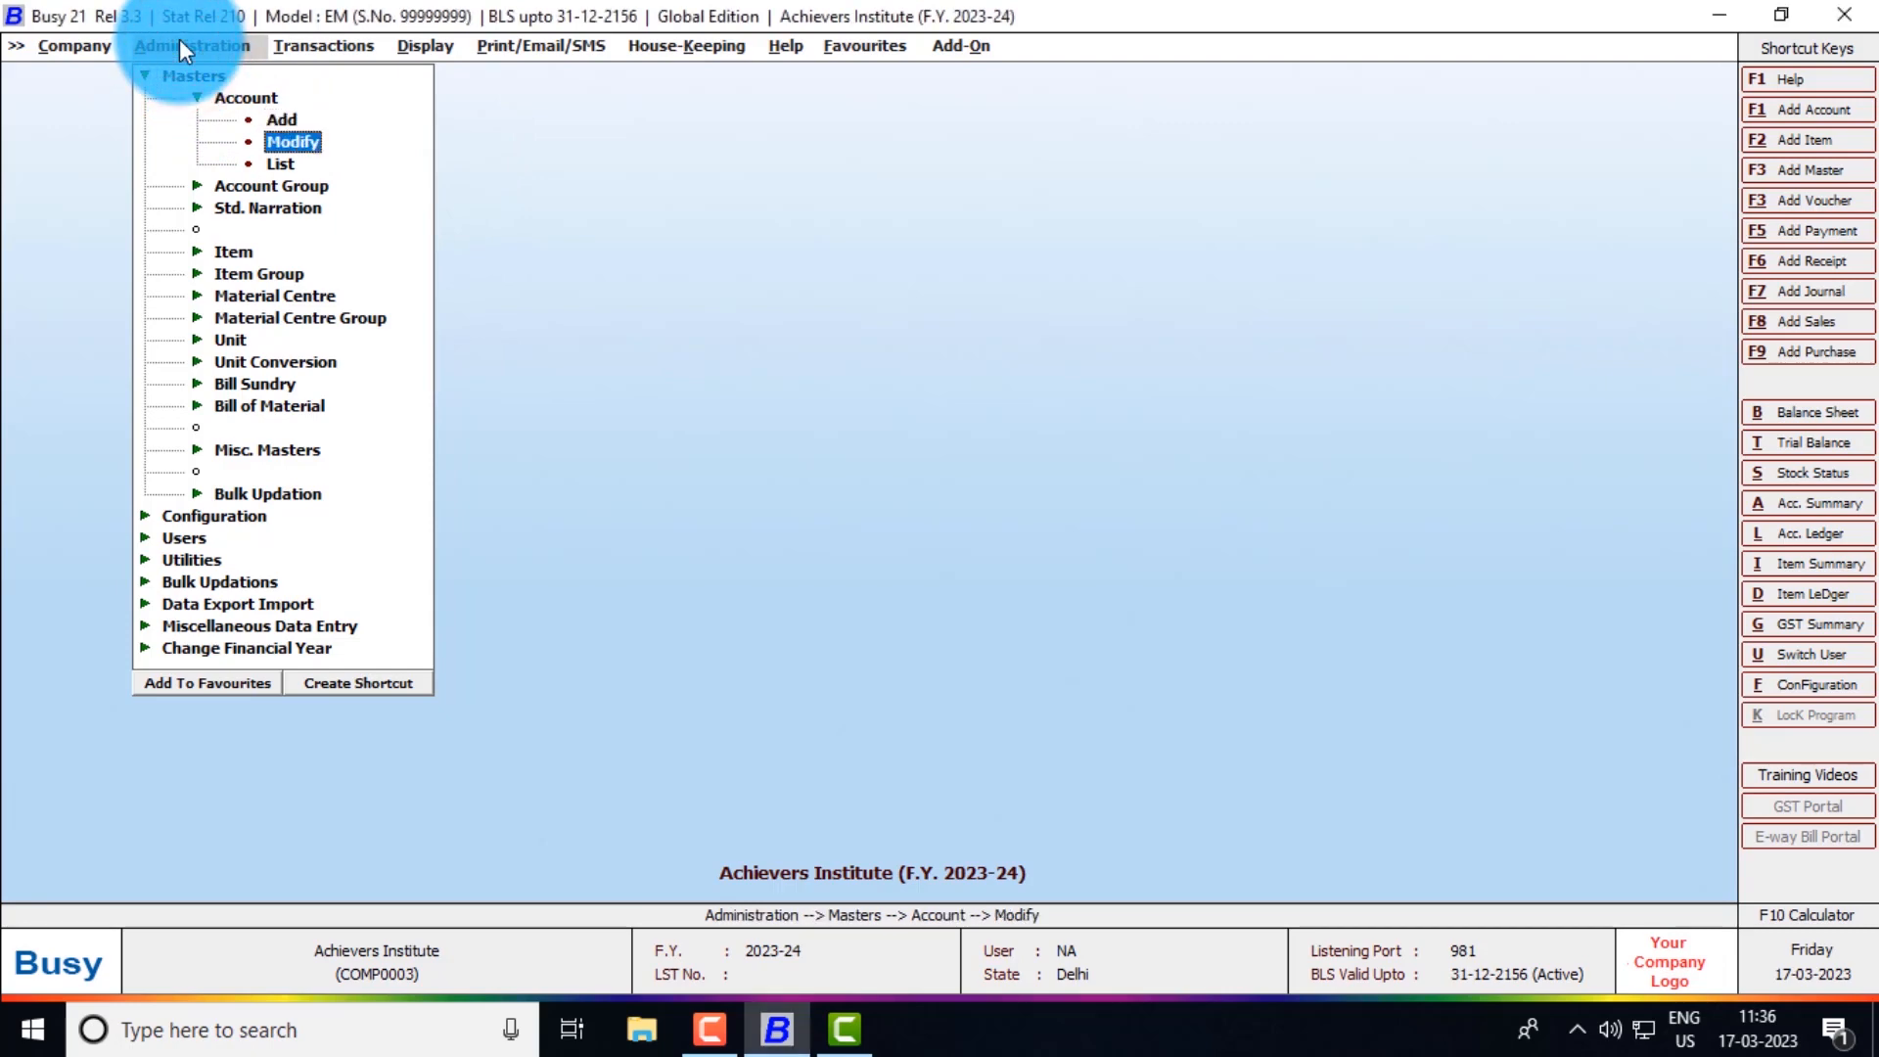
key(Return)
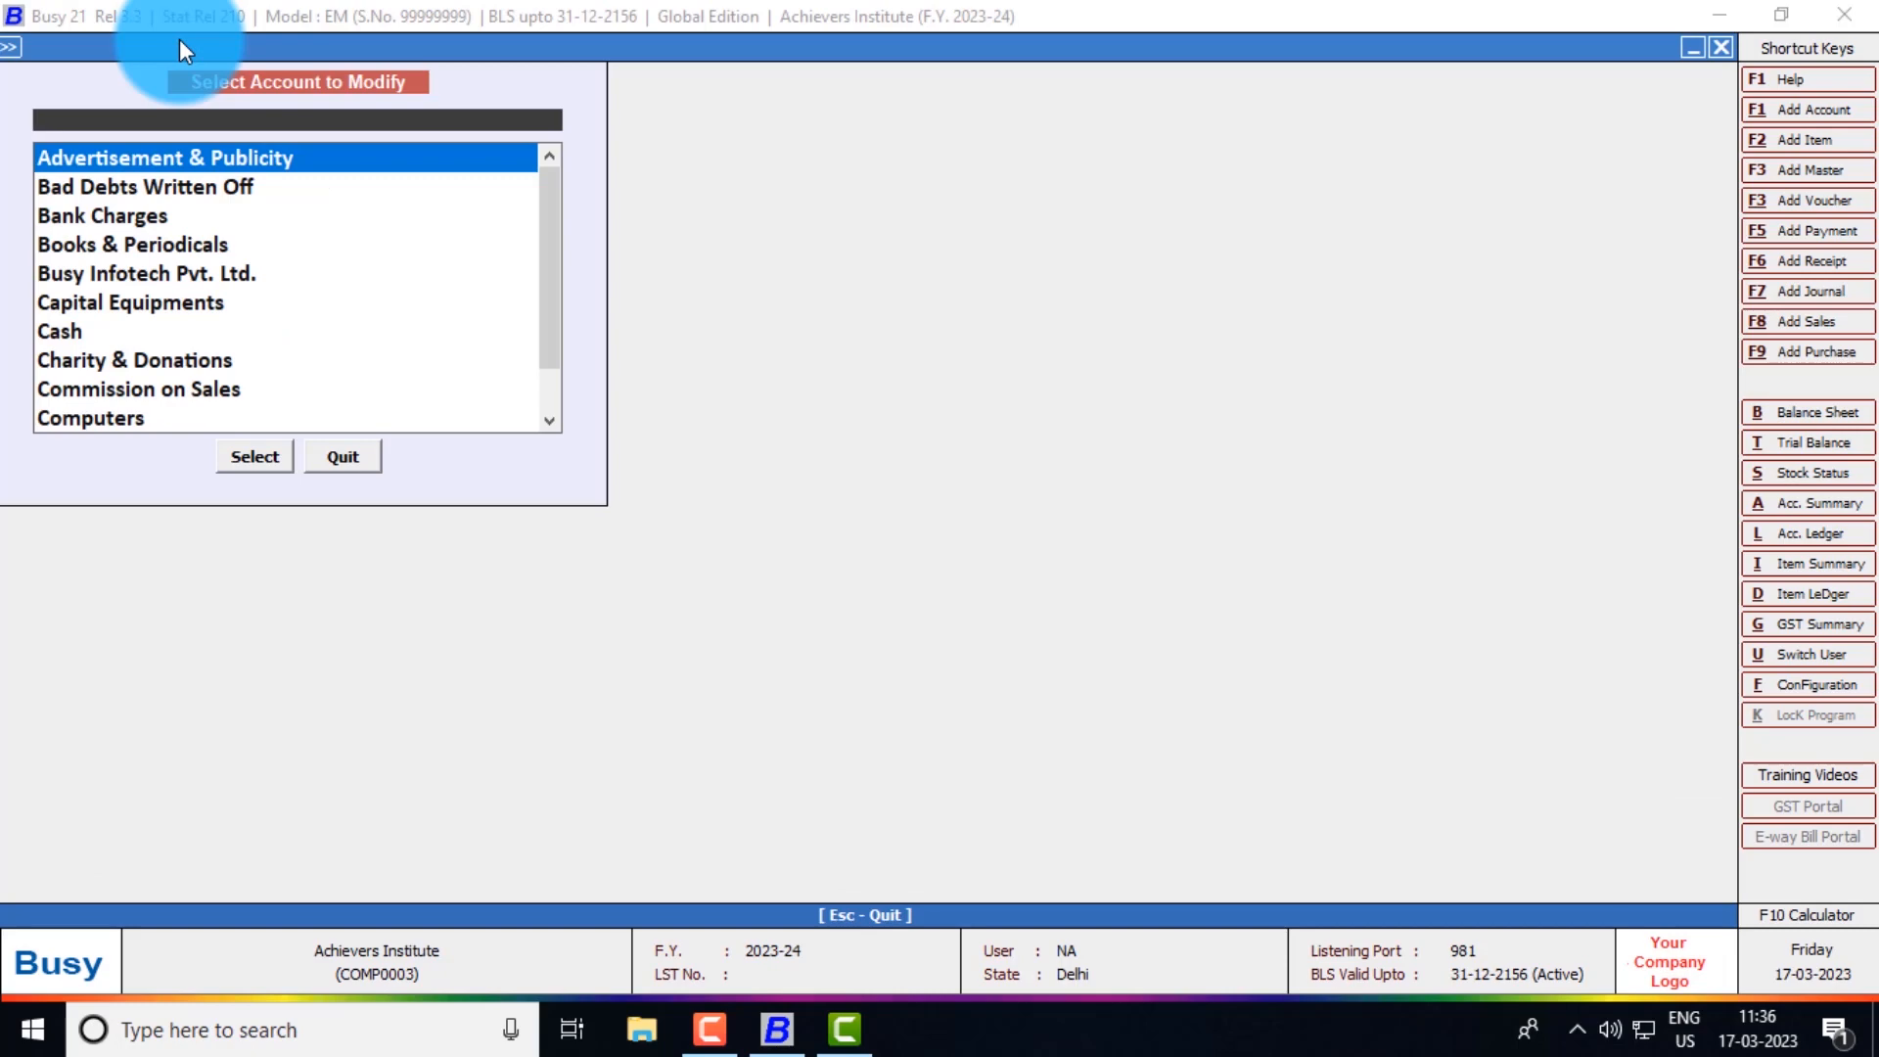
text(cash)
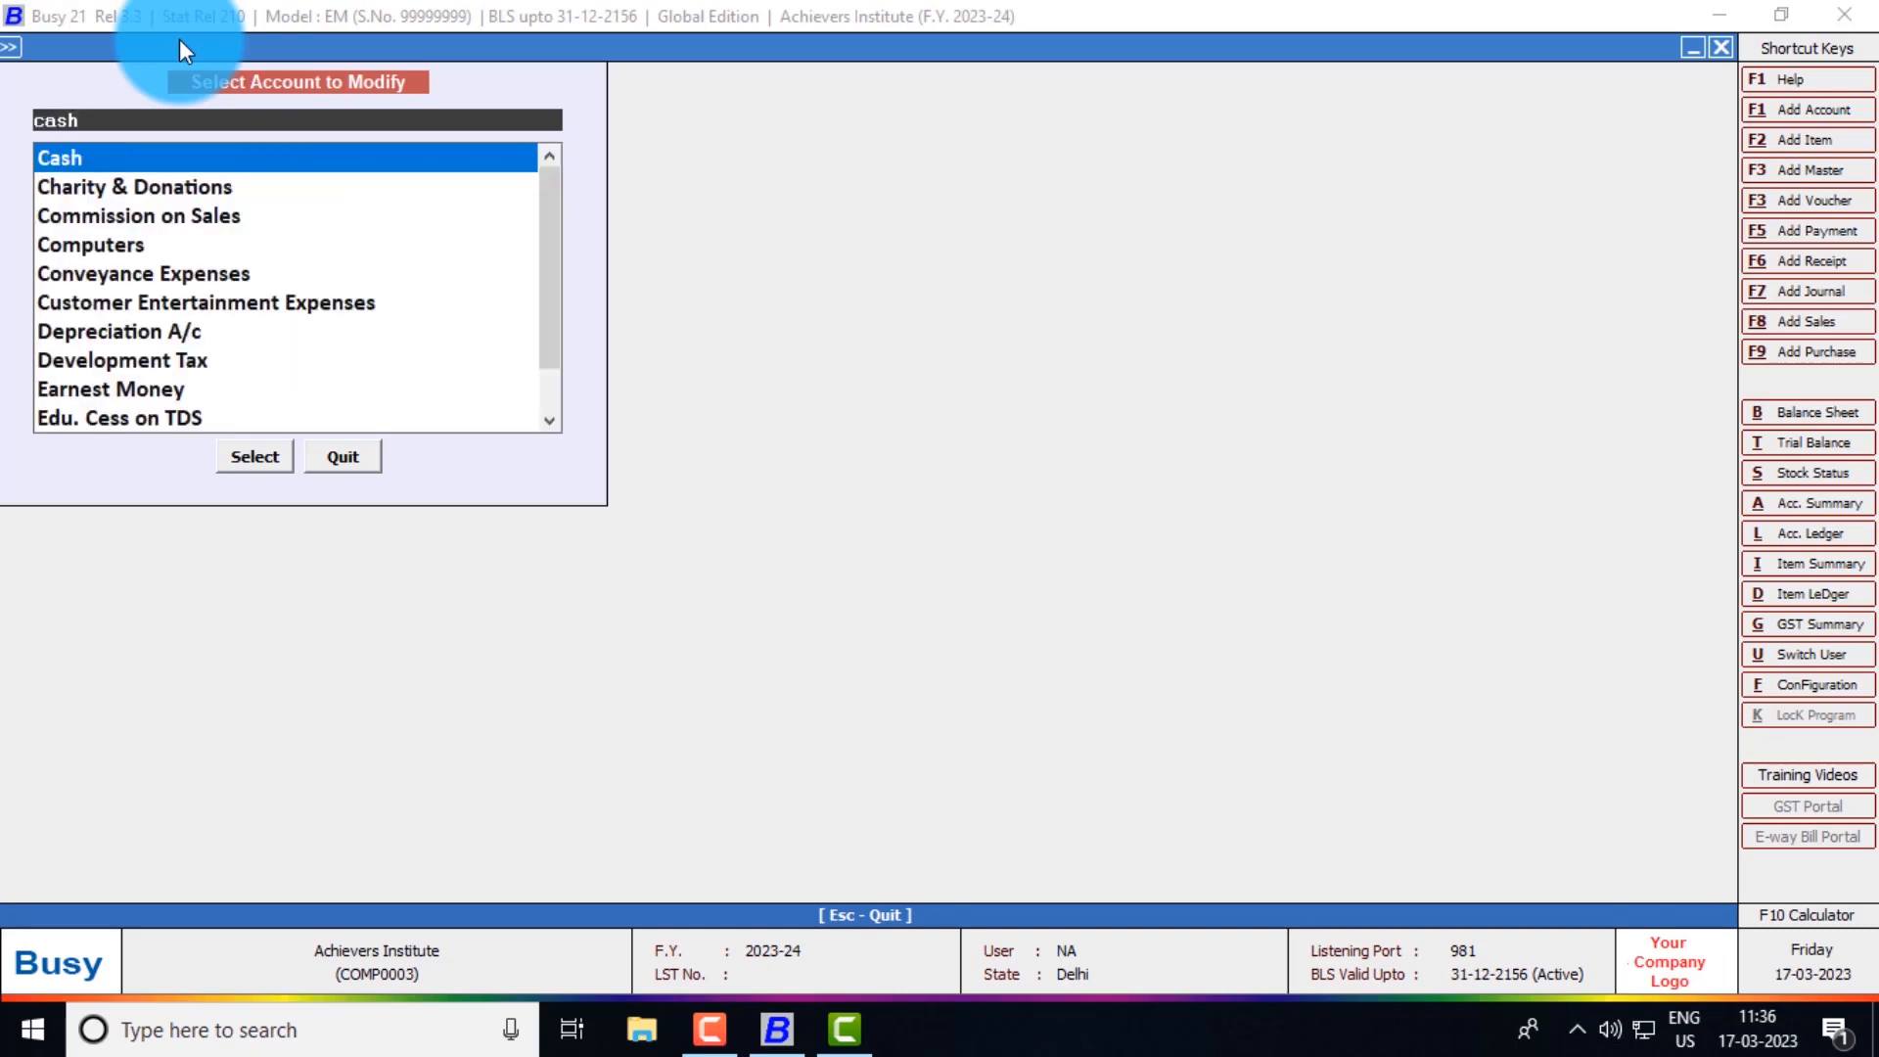
key(Return)
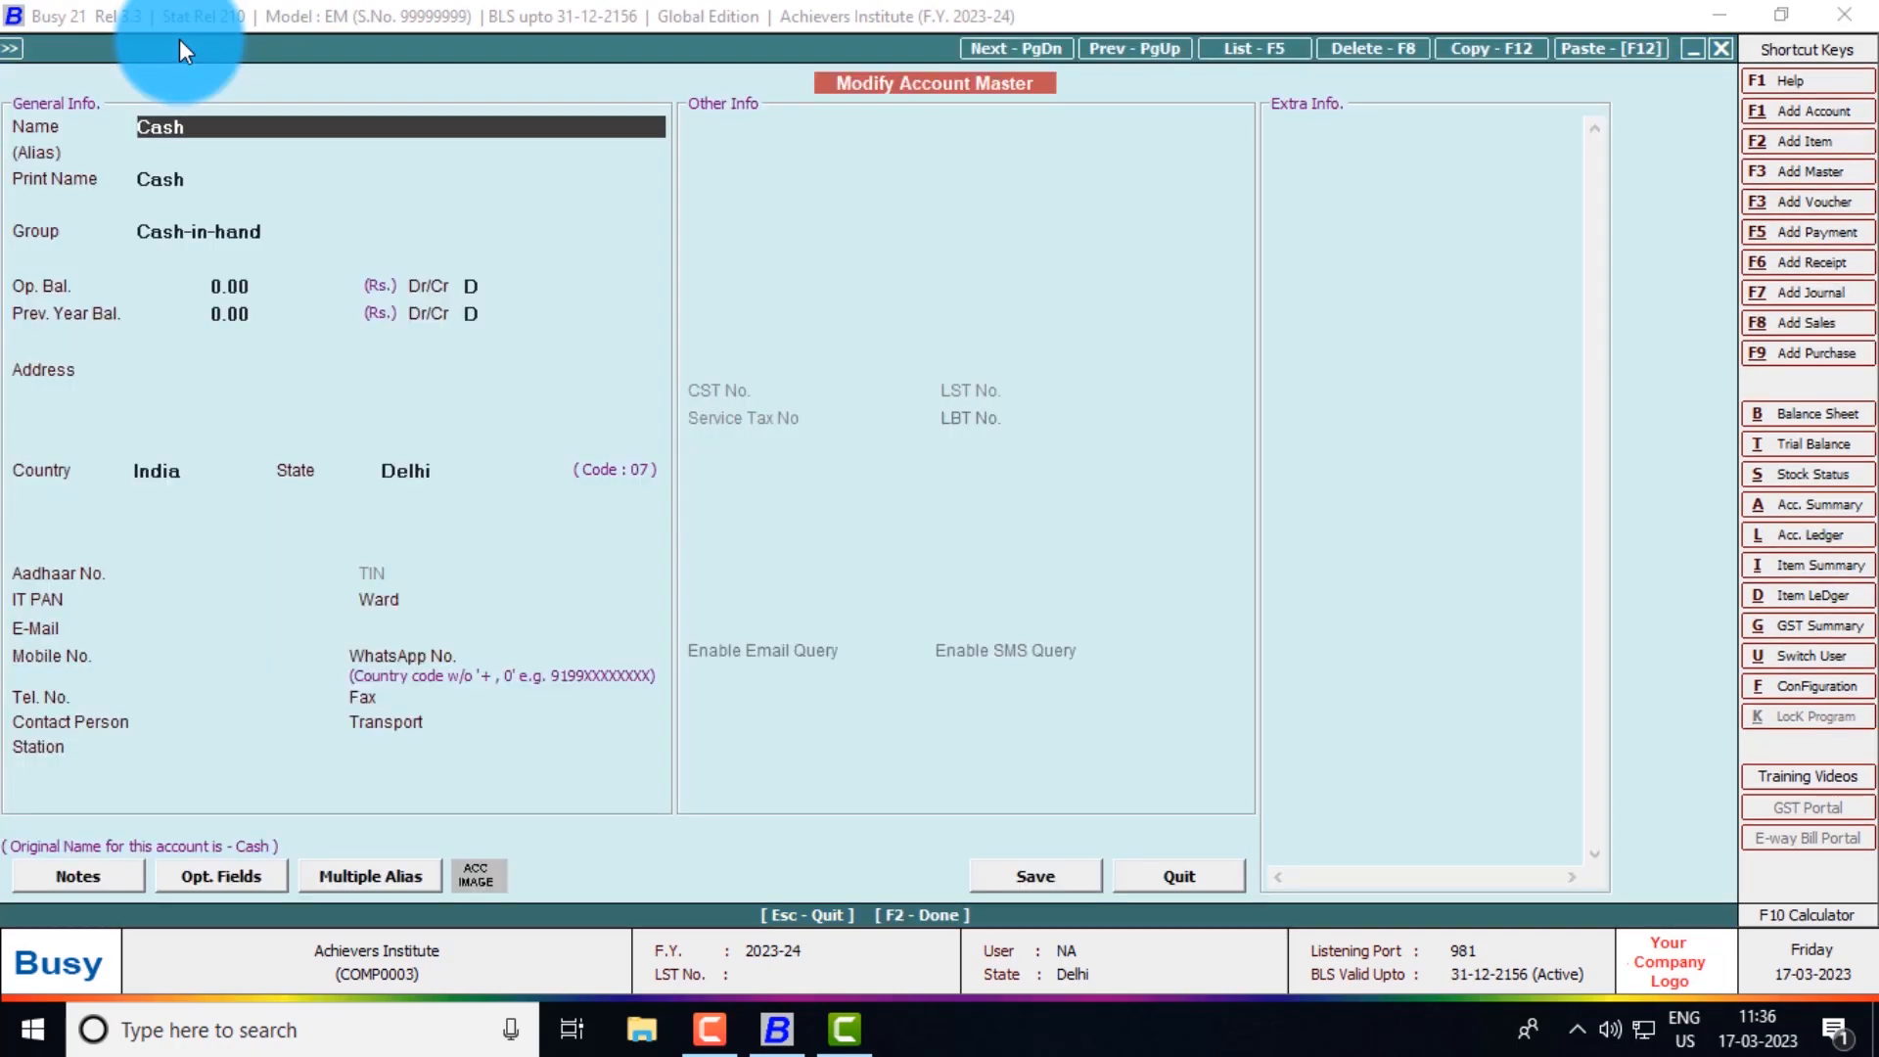
- Set the Cash opening balance to 3,00,000 and save the change
key(Return)
key(Return)
key(Return)
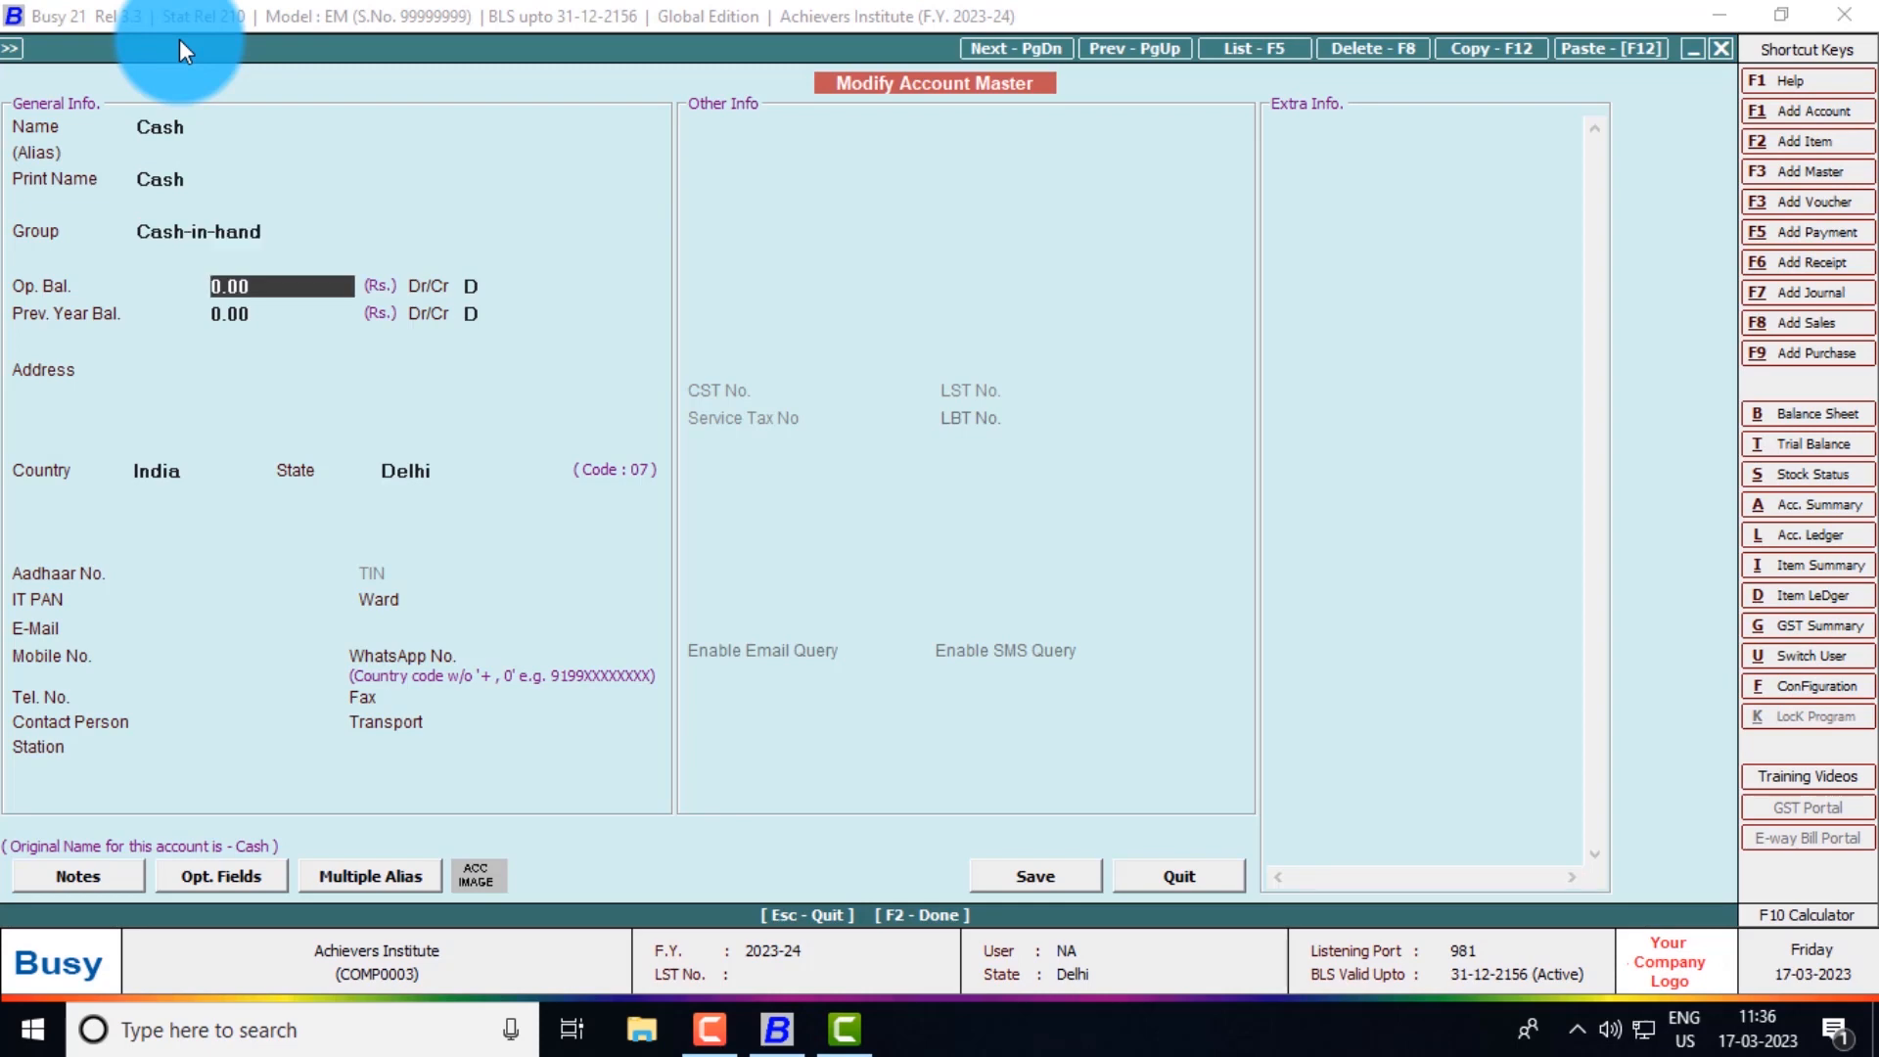
text(100000)
key(BackSpace)
key(Escape)
key(Escape)
key(Escape)
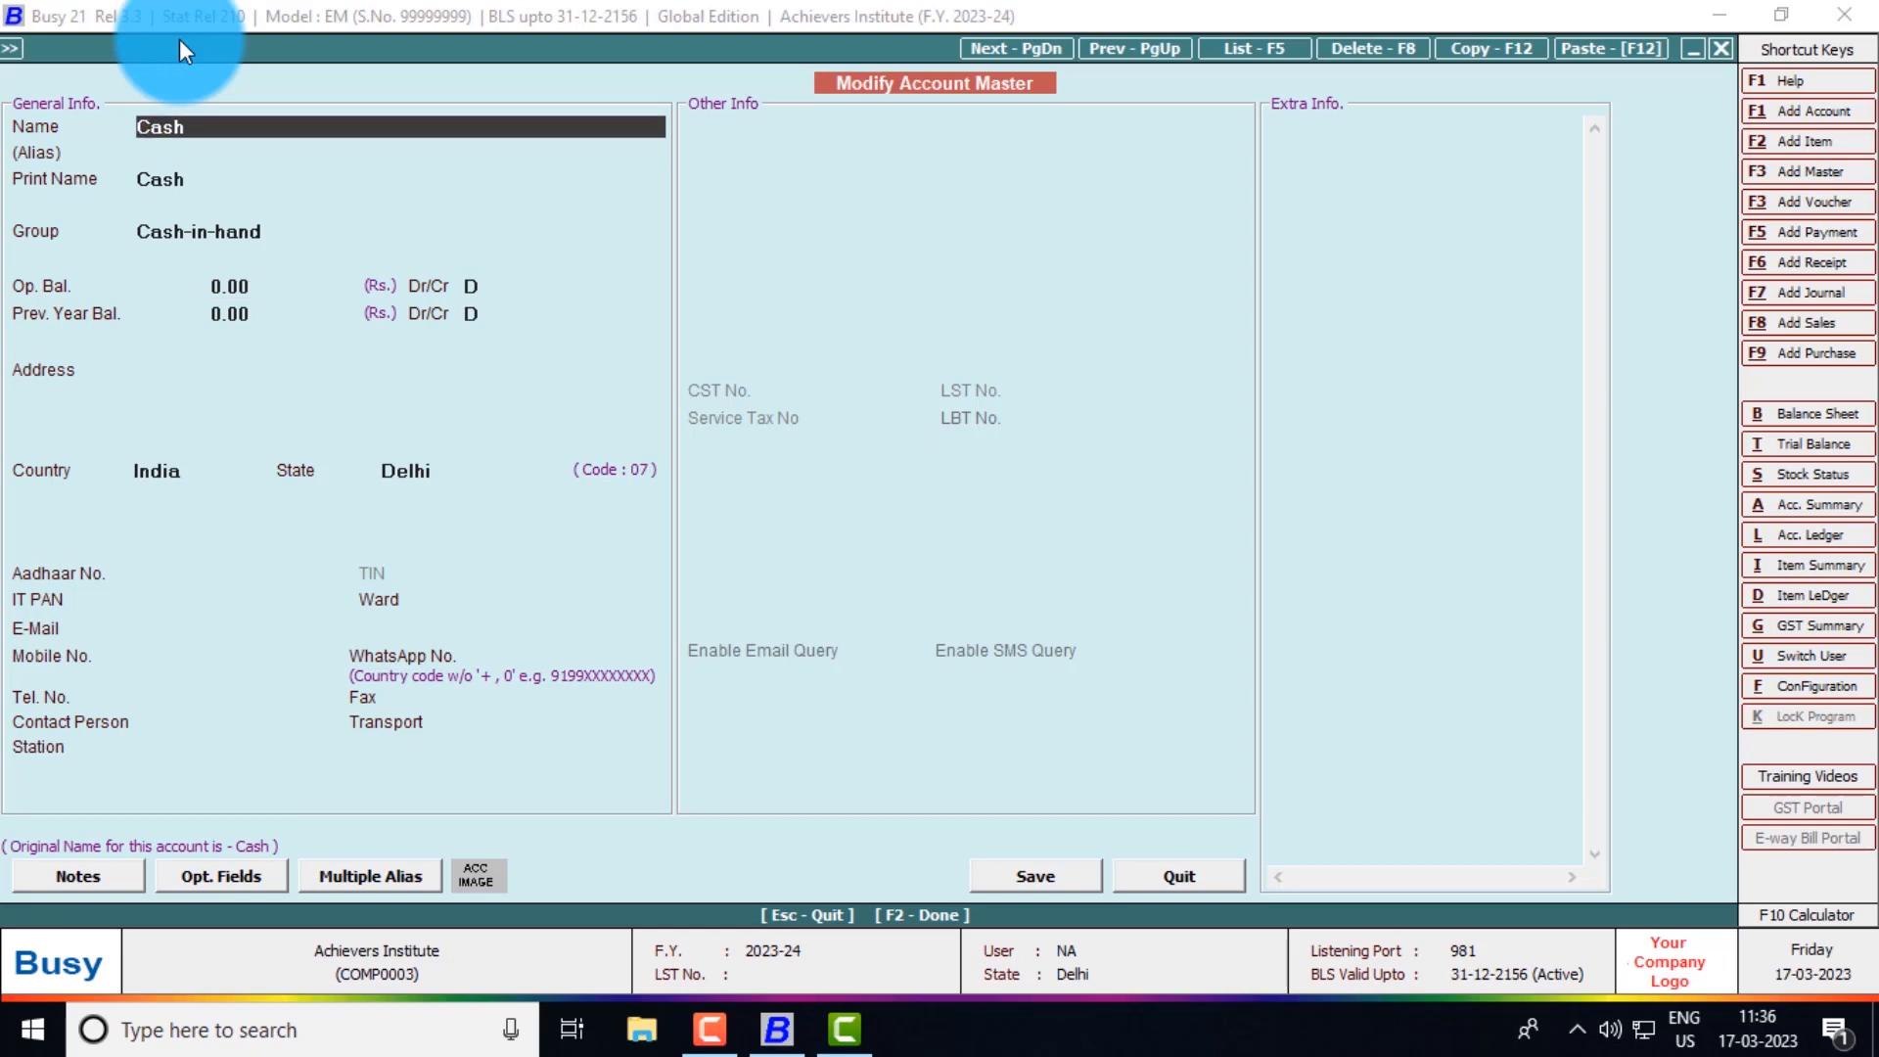
key(Return)
key(Return)
key(Return)
text(300000)
key(Return)
key(Return)
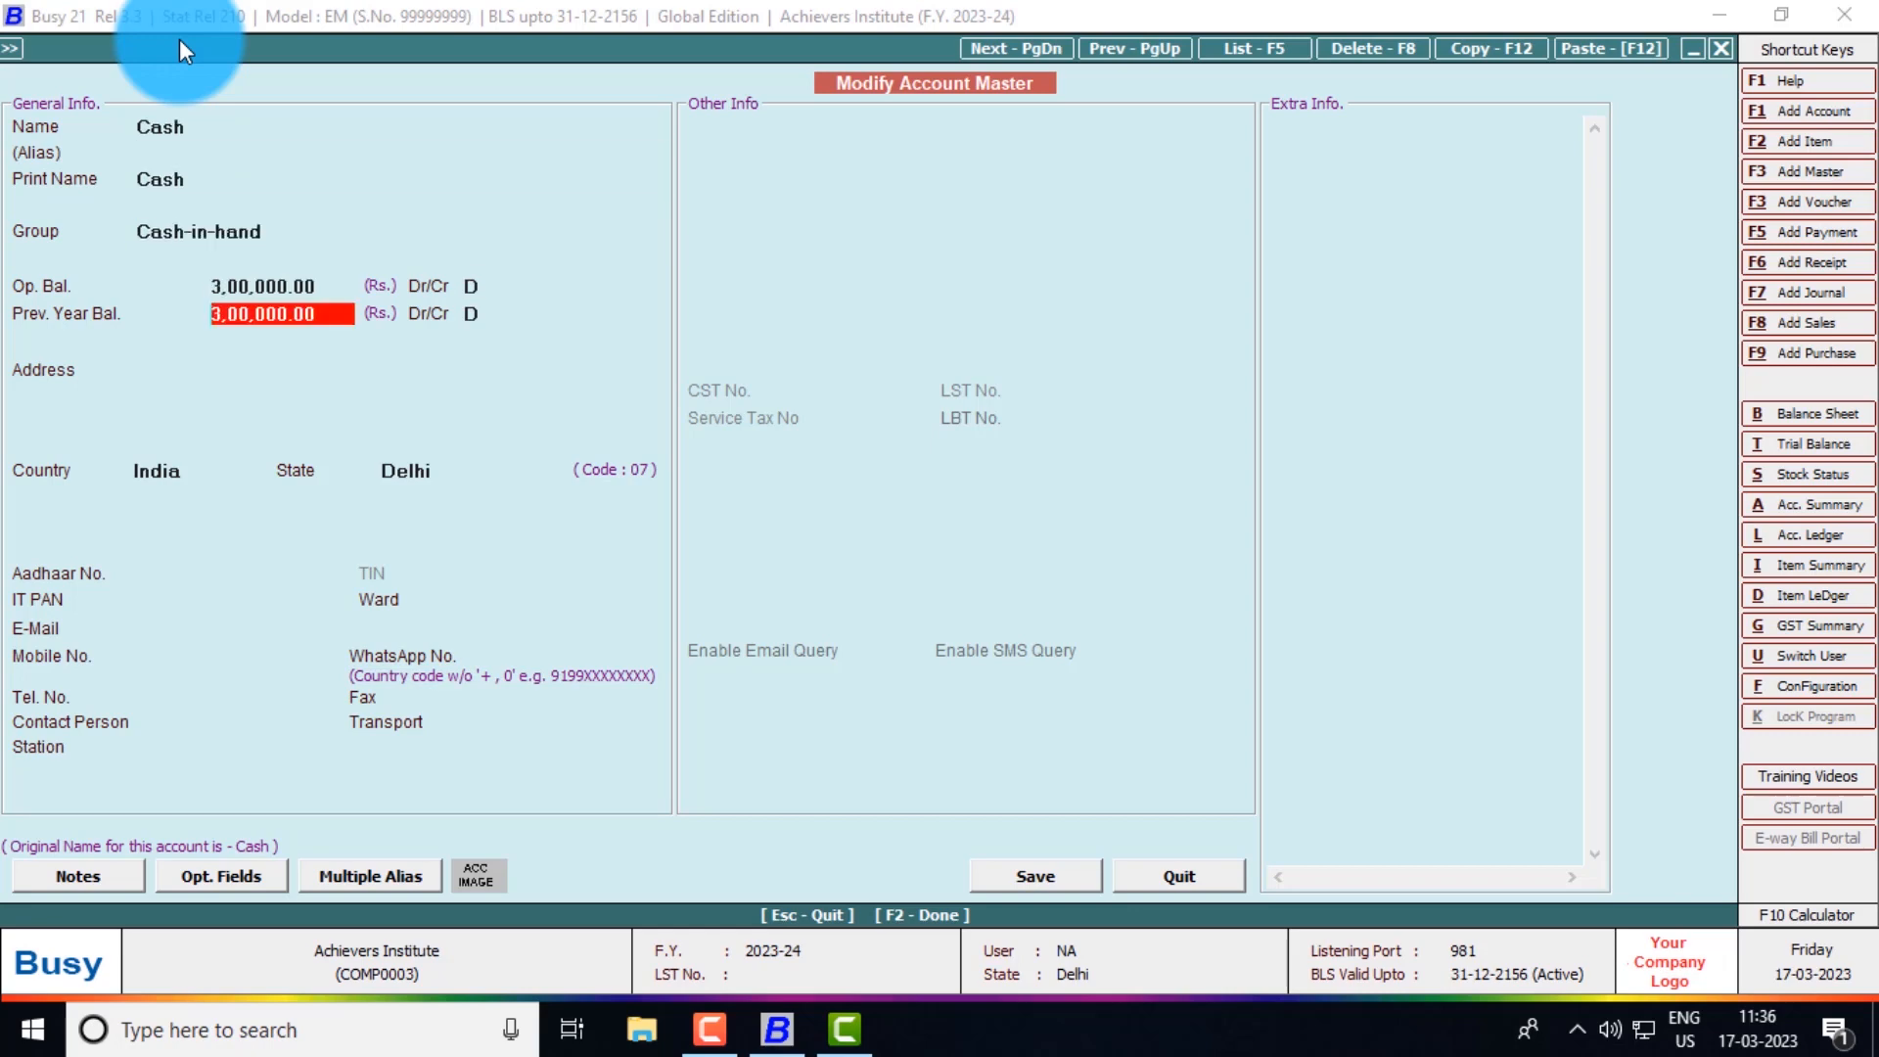
key(F2)
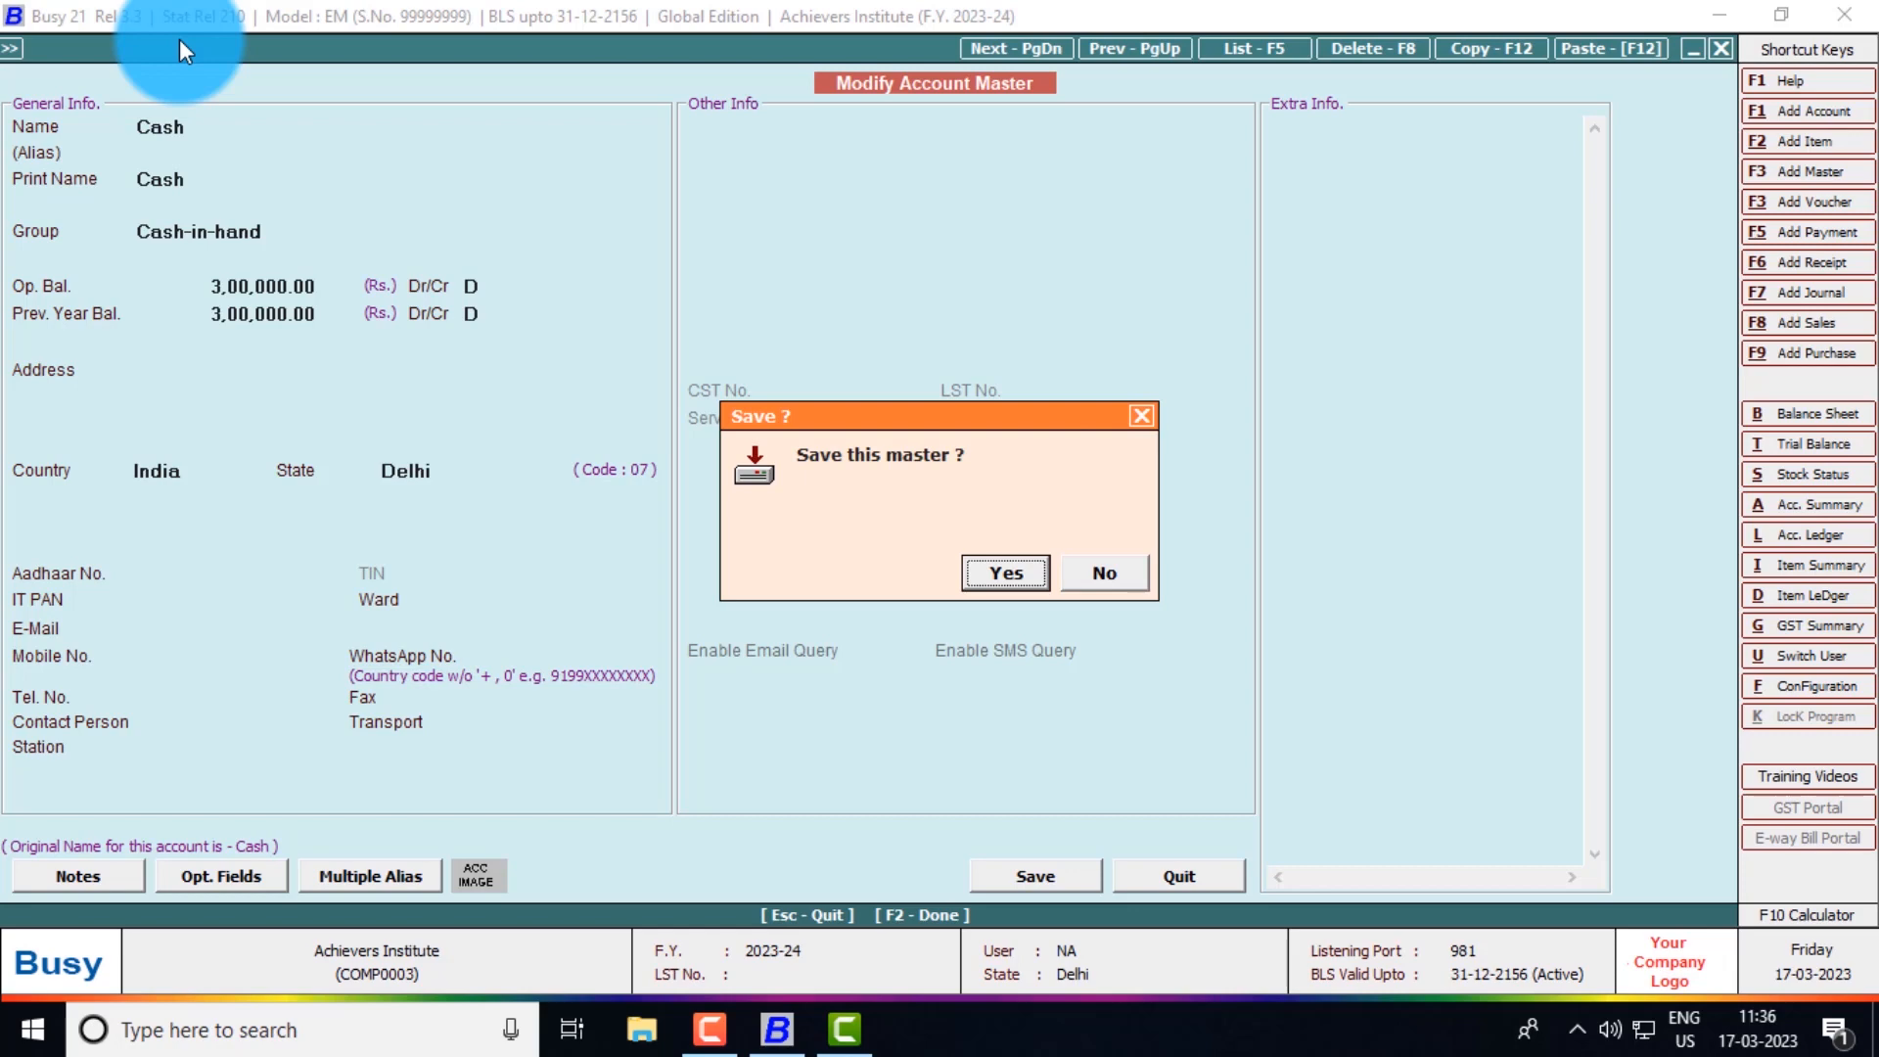
key(Return)
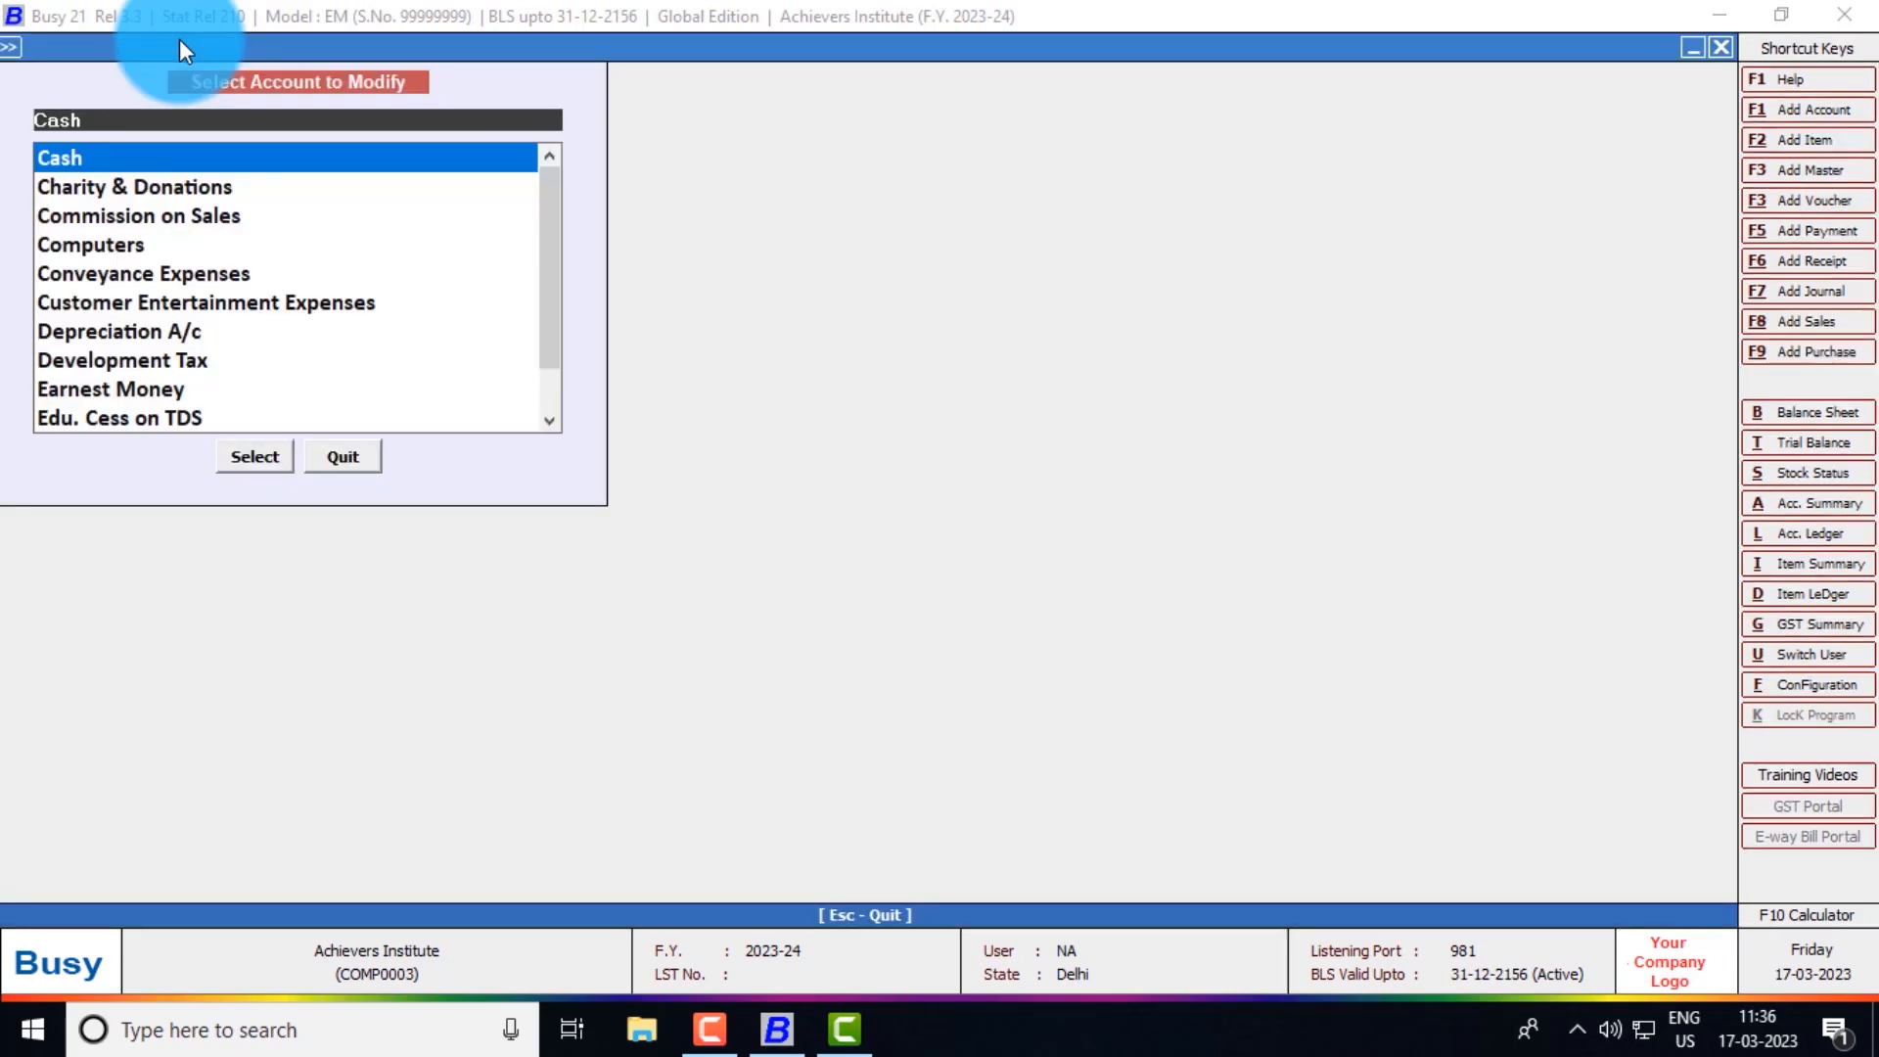